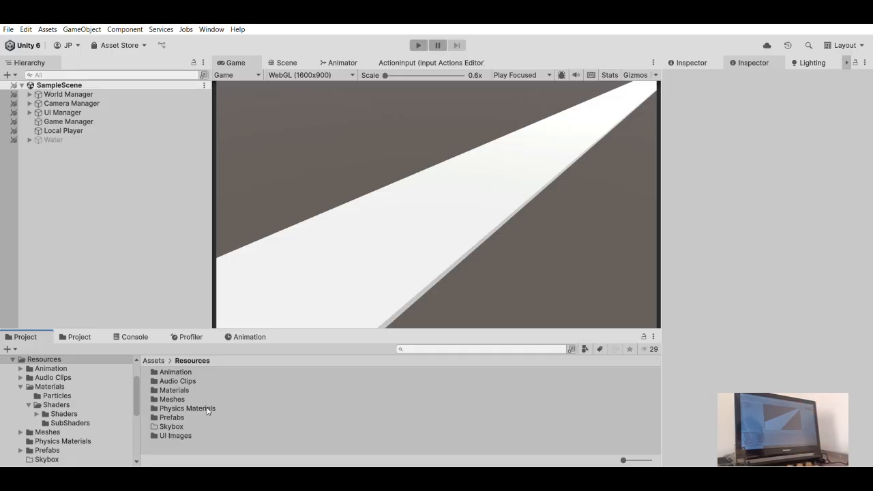
- Open the innermost Shaders folder under Resources/Materials/Shaders in the project assets
{"action": "scroll", "coordinate": [90, 402], "scroll_direction": "down", "scroll_amount": 3}
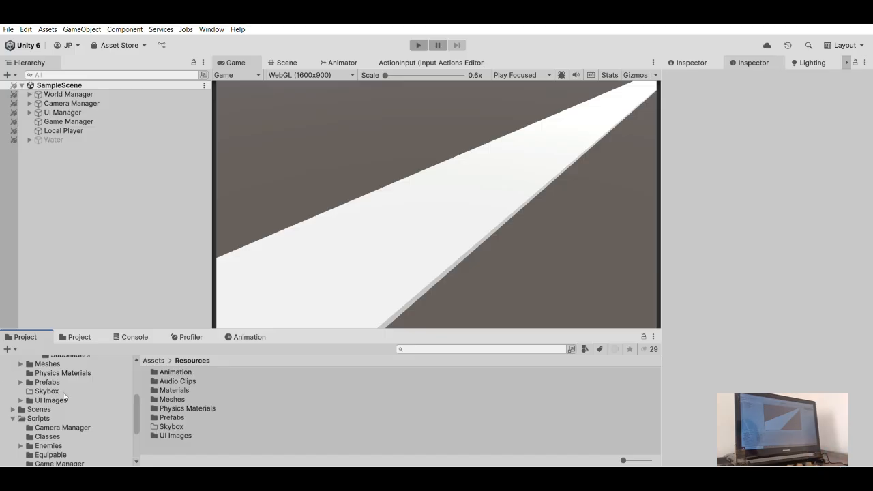
{"action": "scroll", "coordinate": [44, 379], "scroll_direction": "up", "scroll_amount": 2}
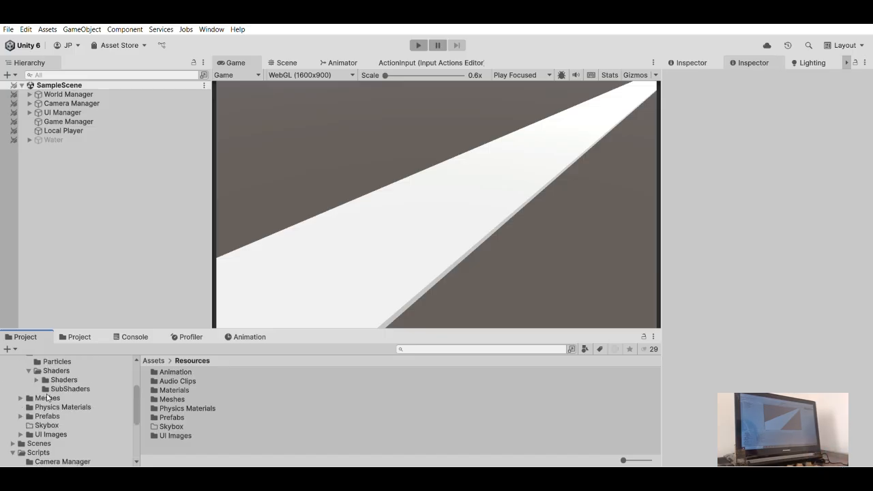
{"action": "scroll", "coordinate": [48, 420], "scroll_direction": "up", "scroll_amount": 2}
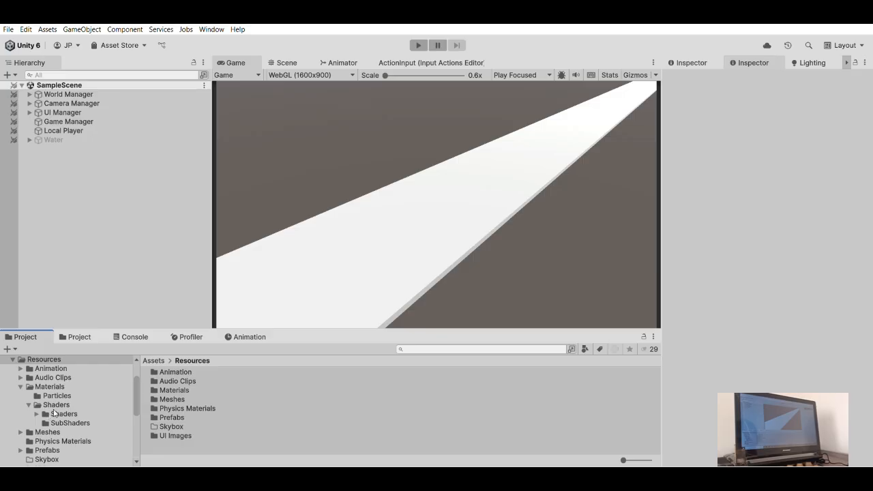
{"action": "left_click", "coordinate": [57, 413]}
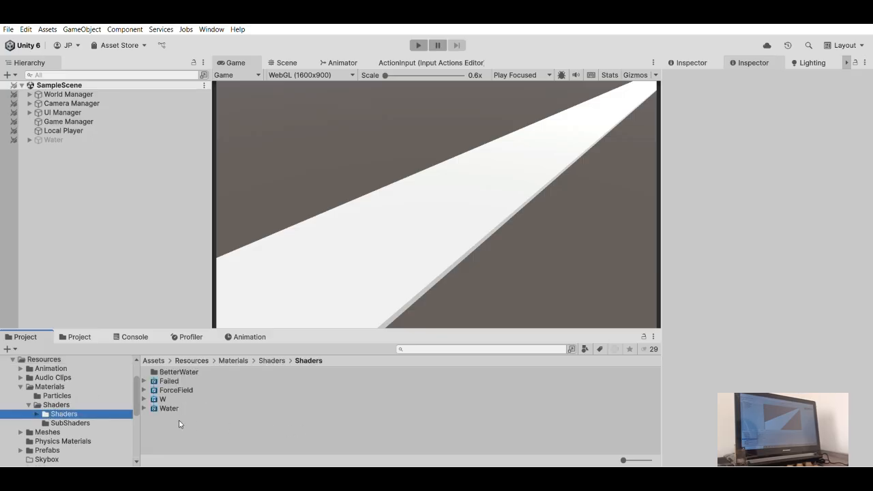
- Create a Built-In Lit shader graph named ShellTexturing in the Shaders folder and open it for editing
{"action": "left_click", "coordinate": [202, 423]}
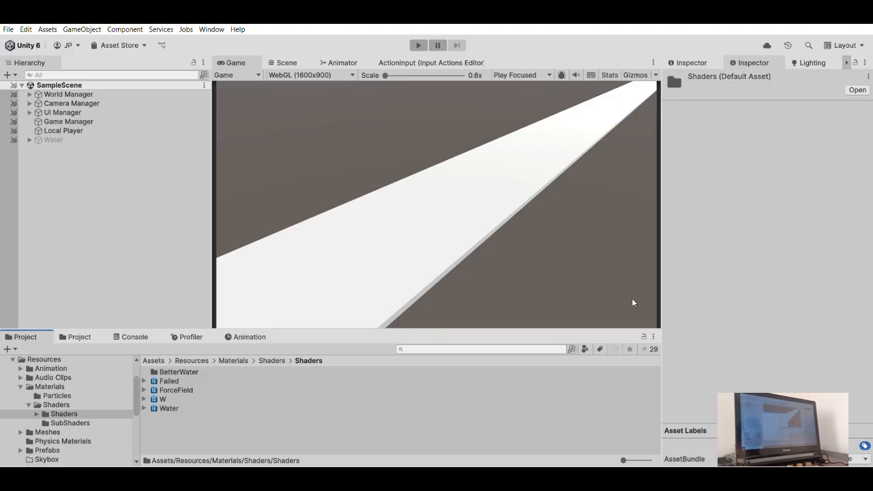
{"action": "left_click", "coordinate": [470, 214]}
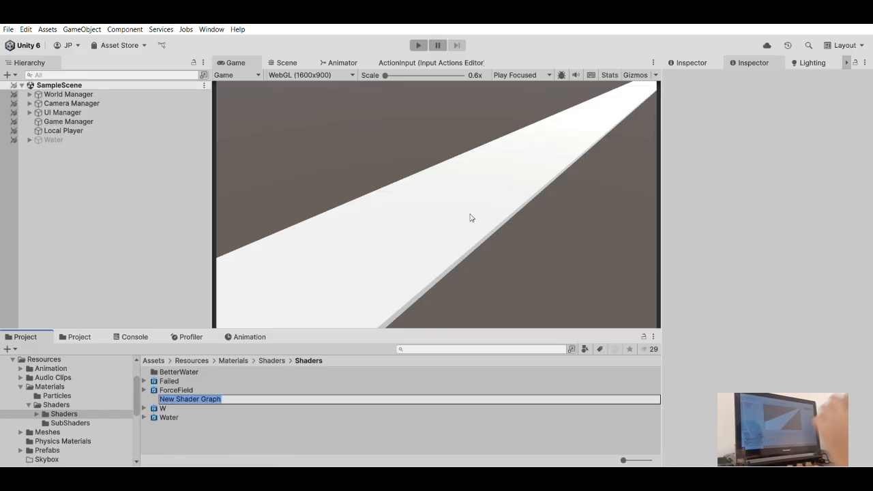
{"action": "type", "text": "She"}
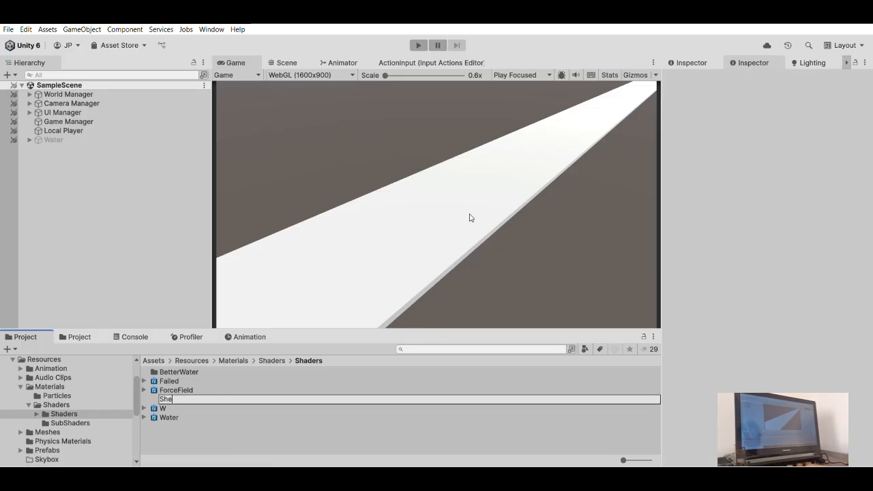
{"action": "type", "text": "llTexturing"}
{"action": "key", "text": "Return"}
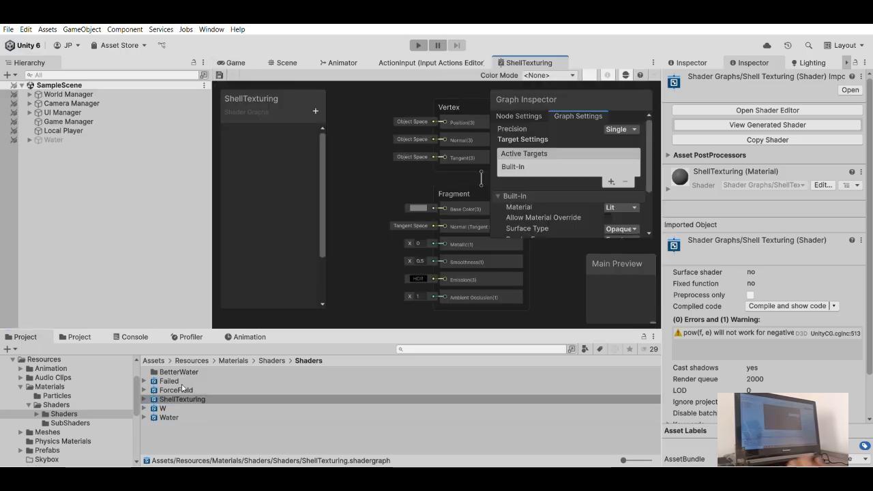
{"action": "scroll", "coordinate": [528, 163], "scroll_direction": "down", "scroll_amount": 3}
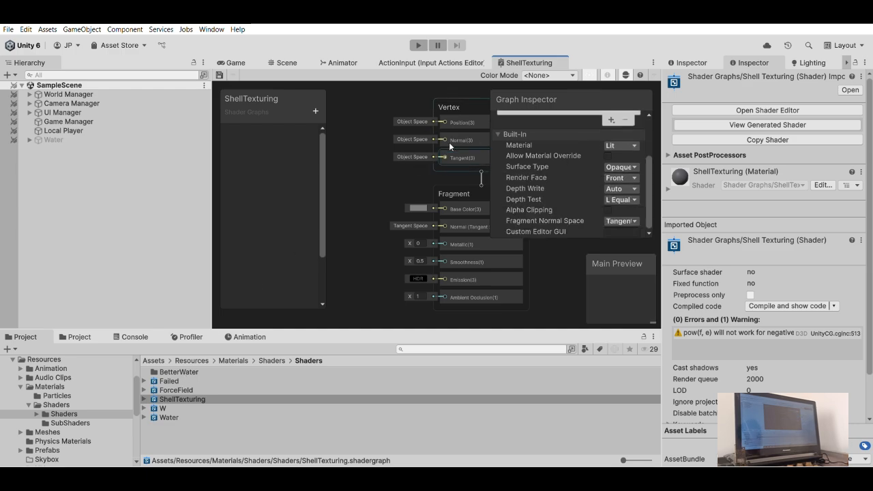
{"action": "left_click", "coordinate": [619, 167]}
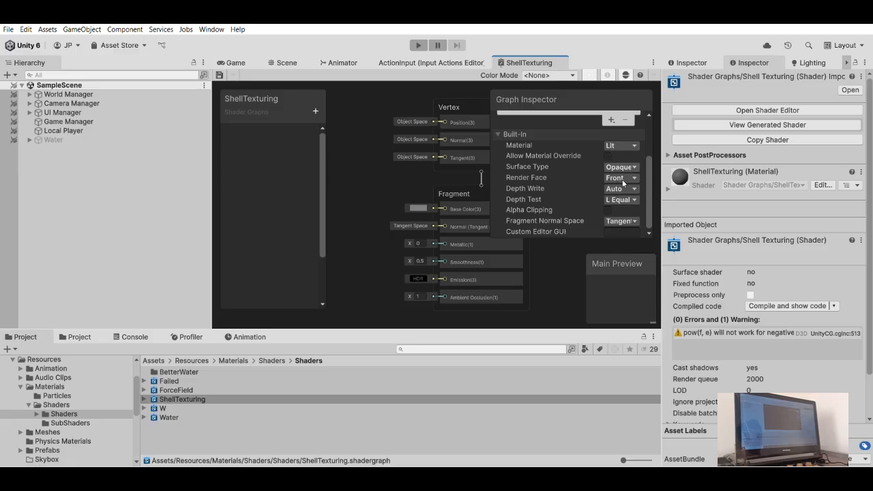
{"action": "left_click", "coordinate": [622, 176]}
{"action": "key", "text": "ctrl+z"}
- Enlarge the ShellTexturing graph workspace by narrowing the Hierarchy and Inspector and shortening the Project area
{"action": "left_click_drag", "start_coordinate": [208, 152], "coordinate": [118, 151]}
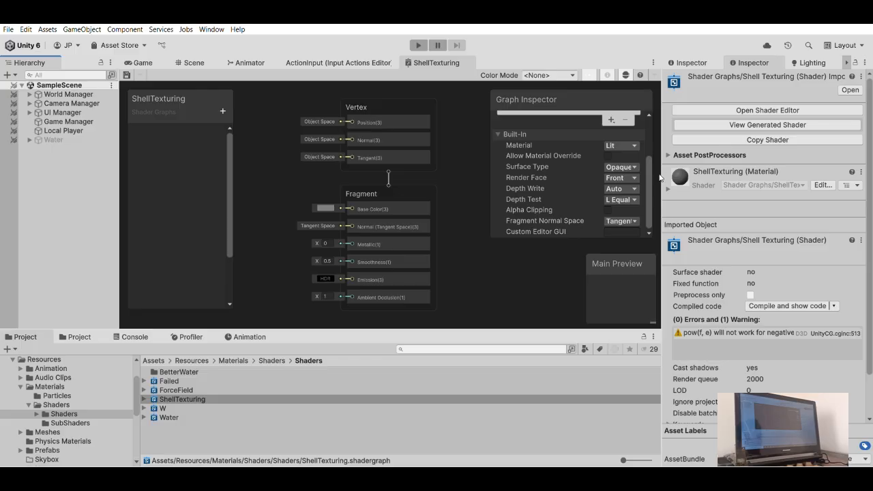
{"action": "left_click_drag", "start_coordinate": [660, 177], "coordinate": [746, 177]}
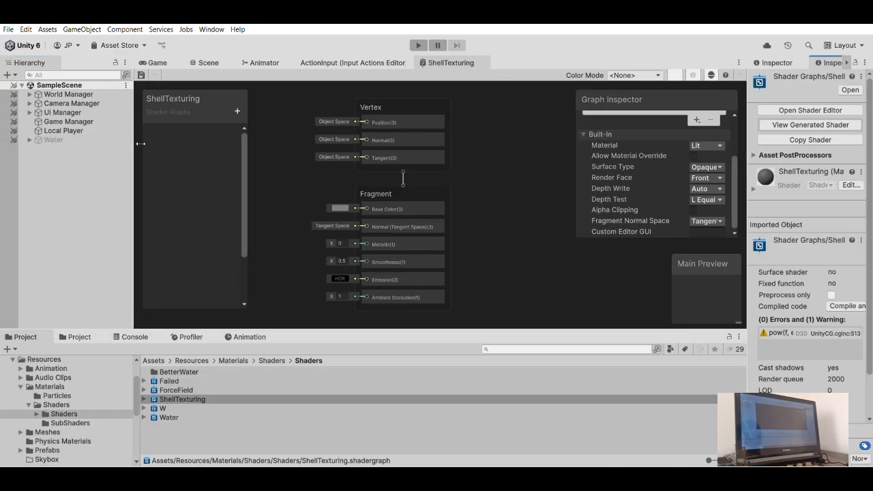
{"action": "left_click_drag", "start_coordinate": [139, 144], "coordinate": [104, 143]}
{"action": "left_click_drag", "start_coordinate": [498, 329], "coordinate": [497, 397]}
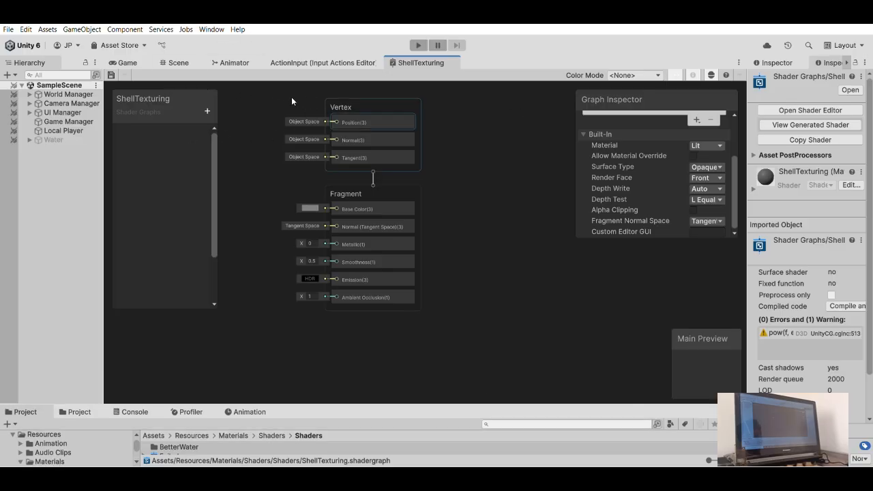
{"action": "middle_click_drag", "start_coordinate": [394, 177], "coordinate": [477, 249]}
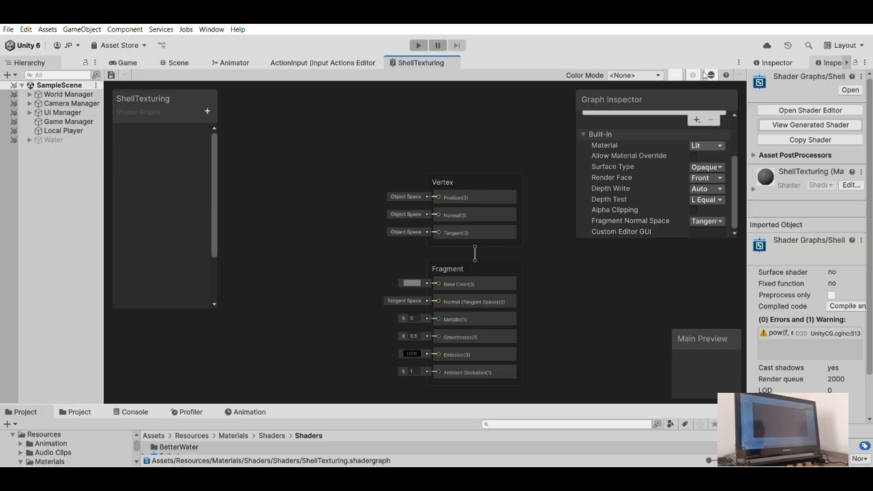
- Enlarge the Graph Inspector and enable Alpha Clipping in the Built-In target settings
{"action": "scroll", "coordinate": [682, 164], "scroll_direction": "up", "scroll_amount": 3}
{"action": "scroll", "coordinate": [690, 169], "scroll_direction": "down", "scroll_amount": 3}
{"action": "left_click_drag", "start_coordinate": [581, 148], "coordinate": [487, 149]}
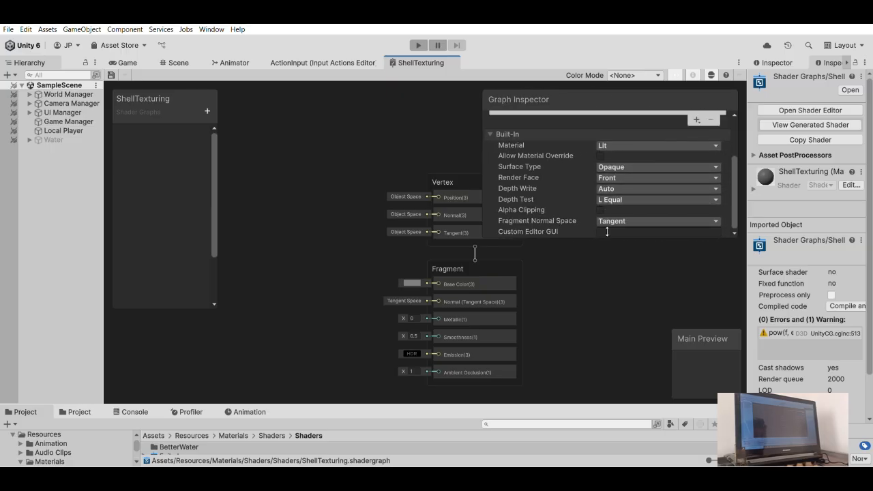
{"action": "scroll", "coordinate": [614, 218], "scroll_direction": "up", "scroll_amount": 2}
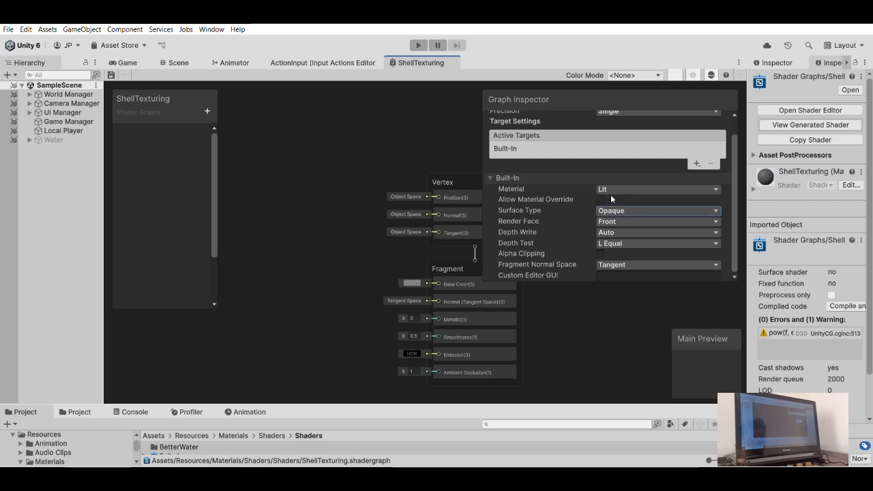
{"action": "left_click", "coordinate": [600, 254]}
{"action": "scroll", "coordinate": [480, 339], "scroll_direction": "down", "scroll_amount": 2}
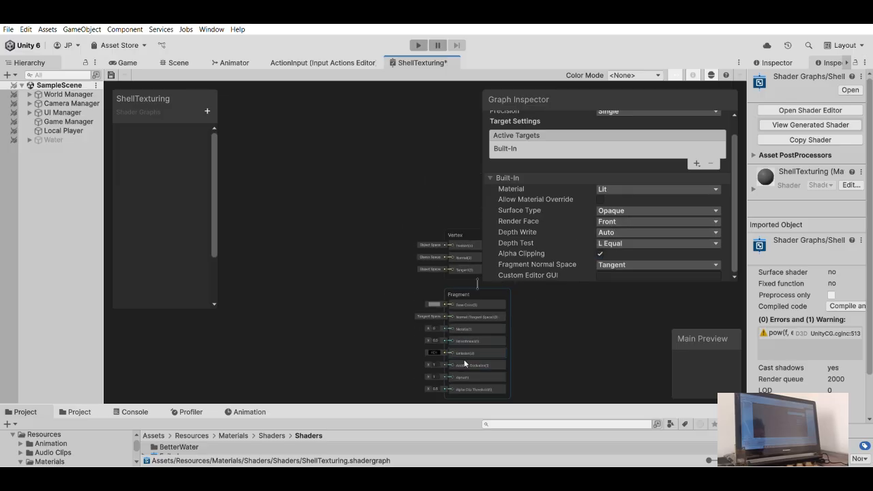
{"action": "left_click", "coordinate": [600, 254]}
{"action": "left_click", "coordinate": [600, 253]}
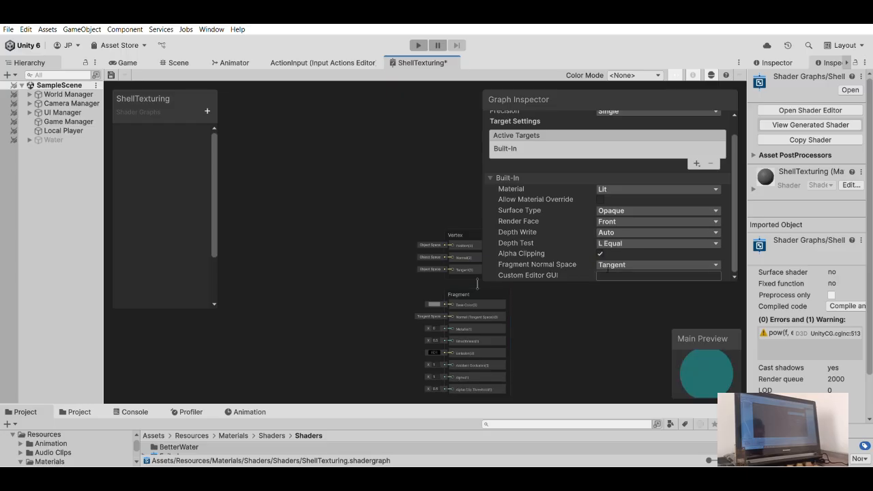
- Shrink the Graph Inspector in height and width to uncover the Vertex and Fragment blocks
{"action": "left_click_drag", "start_coordinate": [601, 276], "coordinate": [610, 179]}
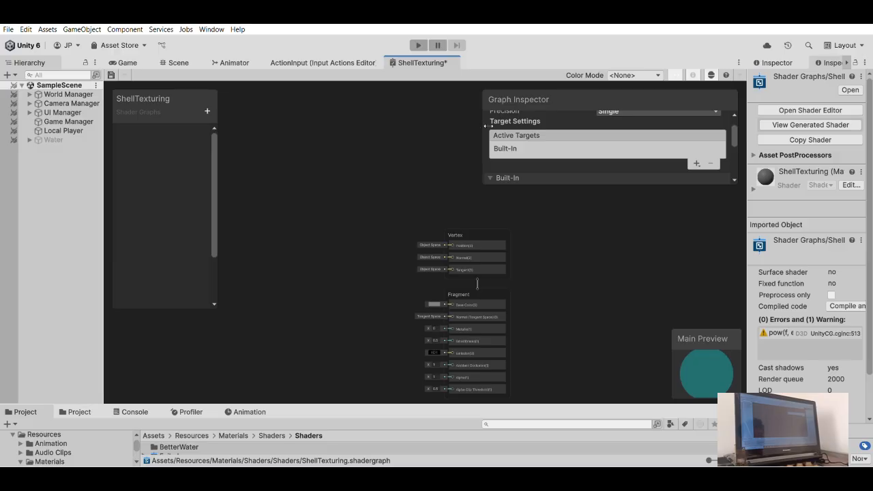
{"action": "left_click_drag", "start_coordinate": [534, 121], "coordinate": [614, 122]}
{"action": "left_click_drag", "start_coordinate": [639, 181], "coordinate": [642, 203]}
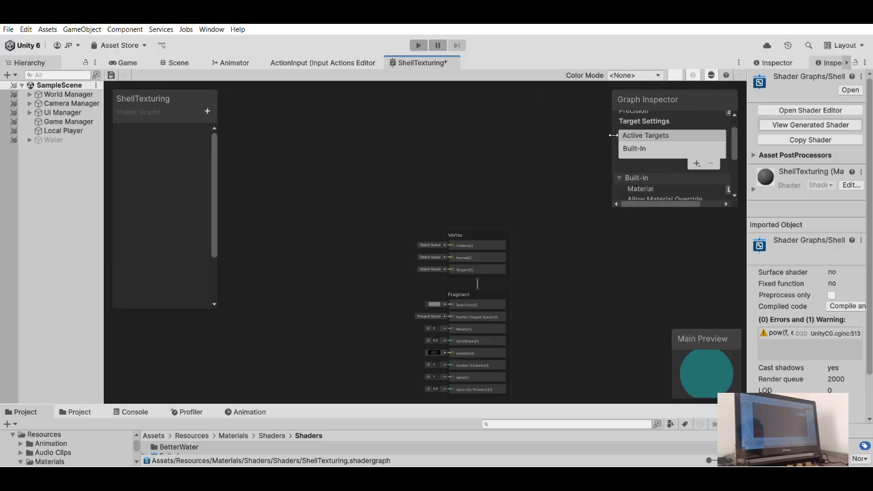
{"action": "left_click_drag", "start_coordinate": [614, 135], "coordinate": [606, 135]}
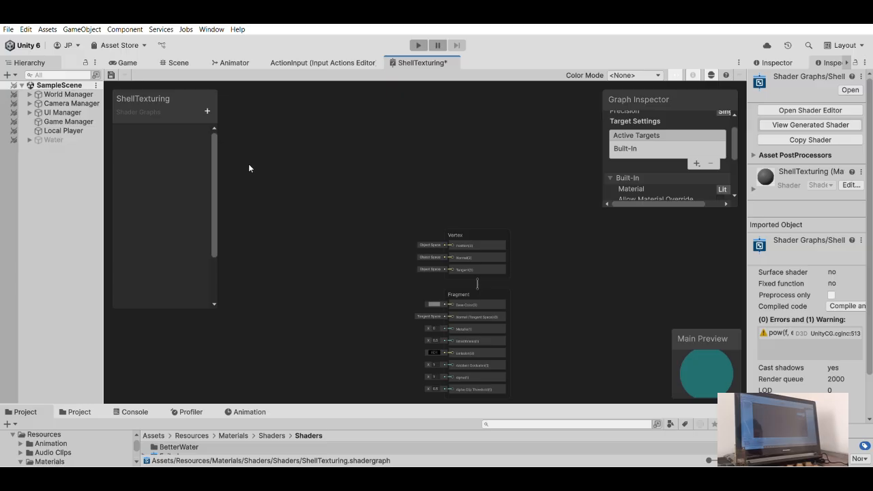
- Add a Float property named ShellIndex to the ShellTexturing shader graph
{"action": "left_click", "coordinate": [211, 114]}
{"action": "left_click", "coordinate": [181, 129]}
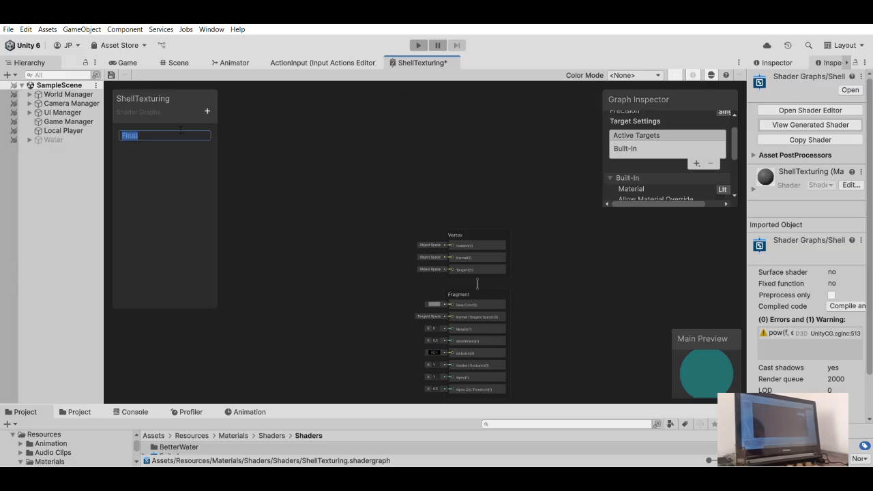
{"action": "type", "text": "Shess"}
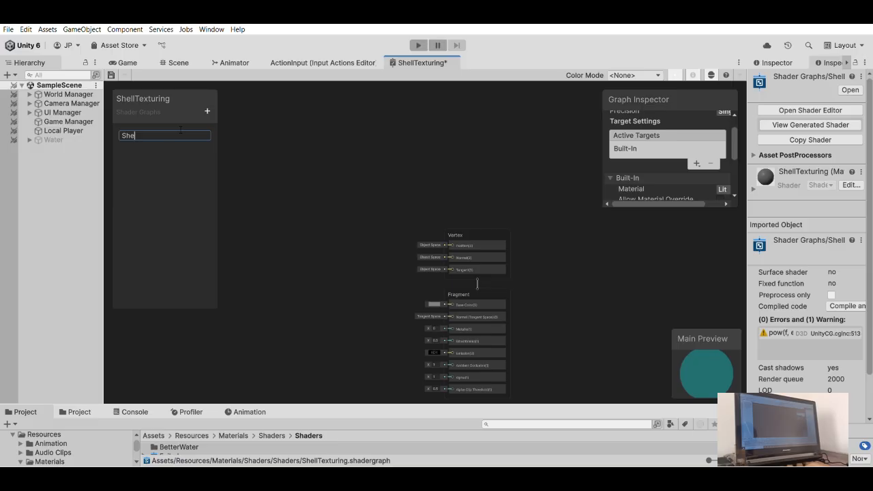
{"action": "key", "text": "BackSpace"}
{"action": "key", "text": "BackSpace"}
{"action": "key", "text": "BackSpace"}
{"action": "type", "text": "ell"}
{"action": "type", "text": "l"}
{"action": "type", "text": "ndex"}
{"action": "key", "text": "Return"}
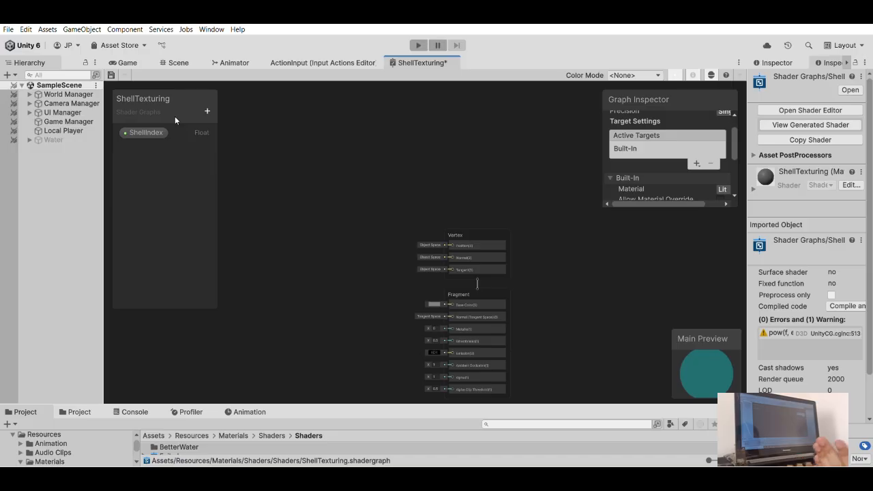
- Add a second Float property below ShellIndex and enter MaxShell as its name
{"action": "left_click", "coordinate": [229, 129]}
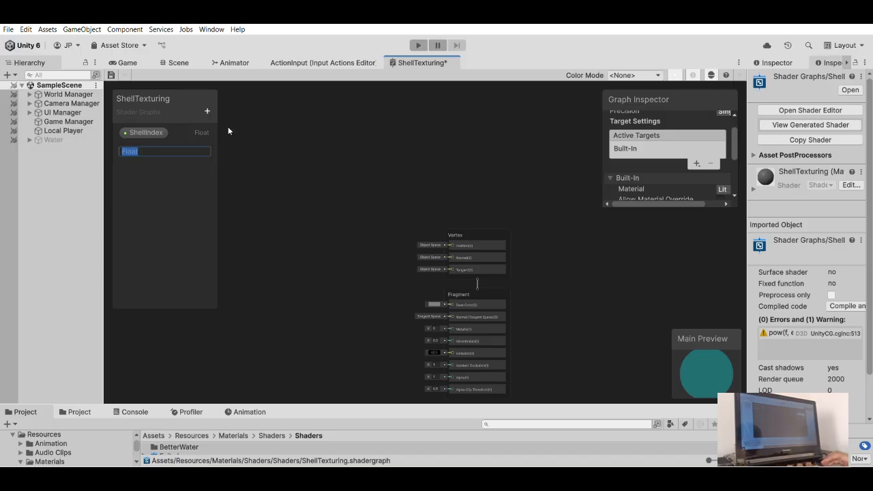
{"action": "type", "text": "Mas"}
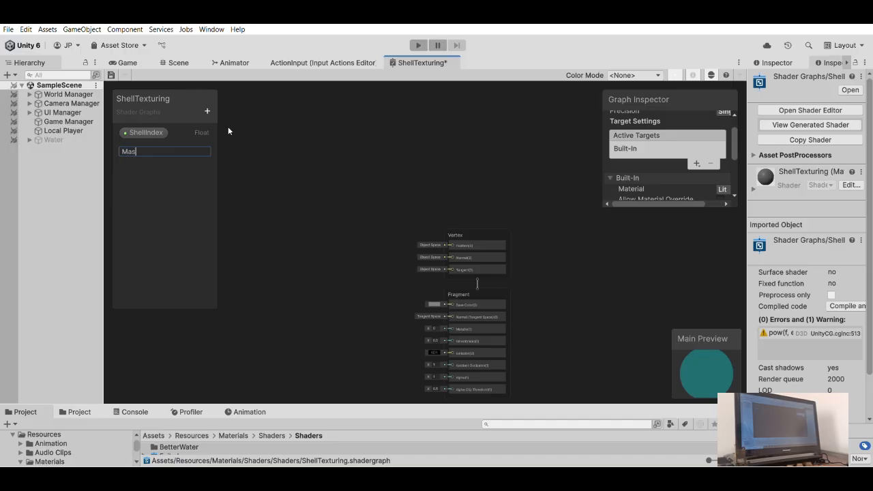
{"action": "key", "text": "BackSpace"}
{"action": "type", "text": "xShell"}
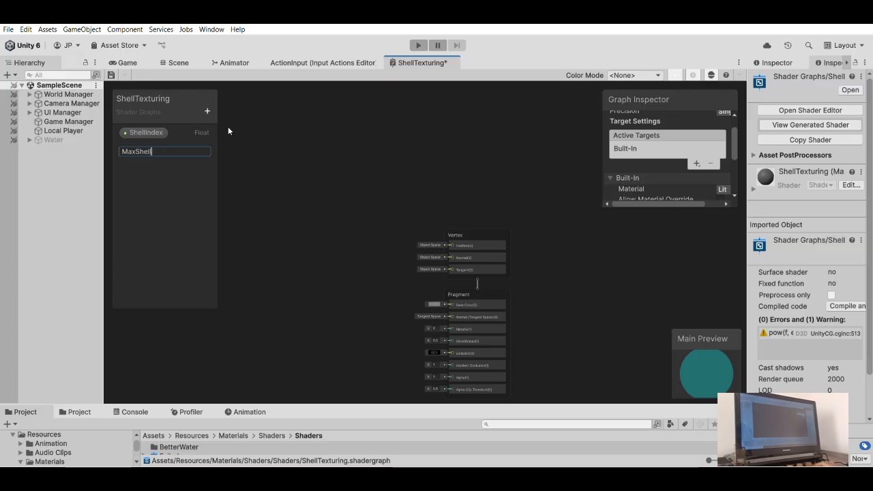
{"action": "key", "text": "Left"}
{"action": "key", "text": "Left"}
{"action": "key", "text": "Right"}
{"action": "key", "text": "Right"}
{"action": "key", "text": "Right"}
{"action": "type", "text": "C"}
{"action": "key", "text": "BackSpace"}
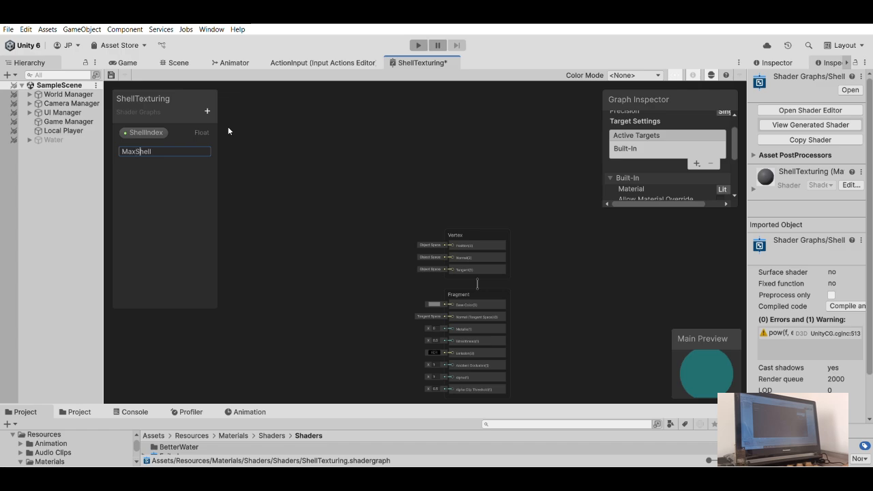
- Replace the second Float property's name with ShellTotal
{"action": "key", "text": "BackSpace"}
{"action": "key", "text": "BackSpace"}
{"action": "key", "text": "BackSpace"}
{"action": "key", "text": "BackSpace"}
{"action": "key", "text": "BackSpace"}
{"action": "key", "text": "BackSpace"}
{"action": "key", "text": "BackSpace"}
{"action": "key", "text": "BackSpace"}
{"action": "type", "text": "Shell"}
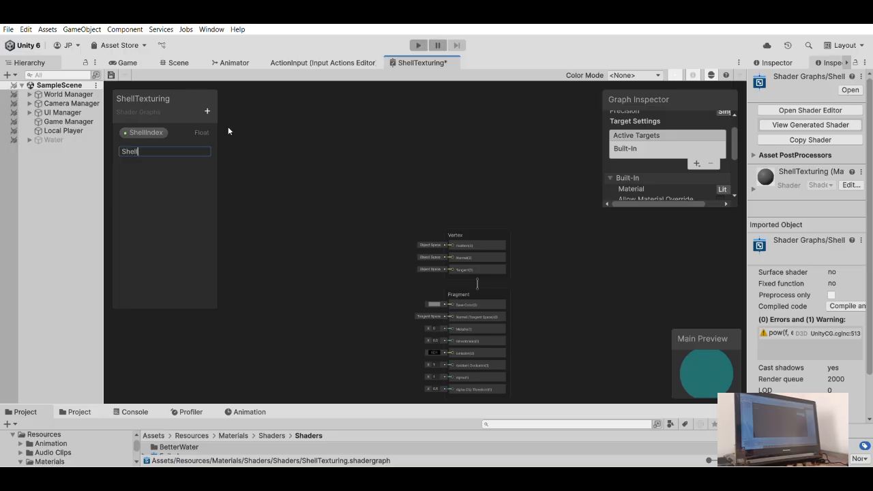
{"action": "type", "text": "Total"}
{"action": "key", "text": "Return"}
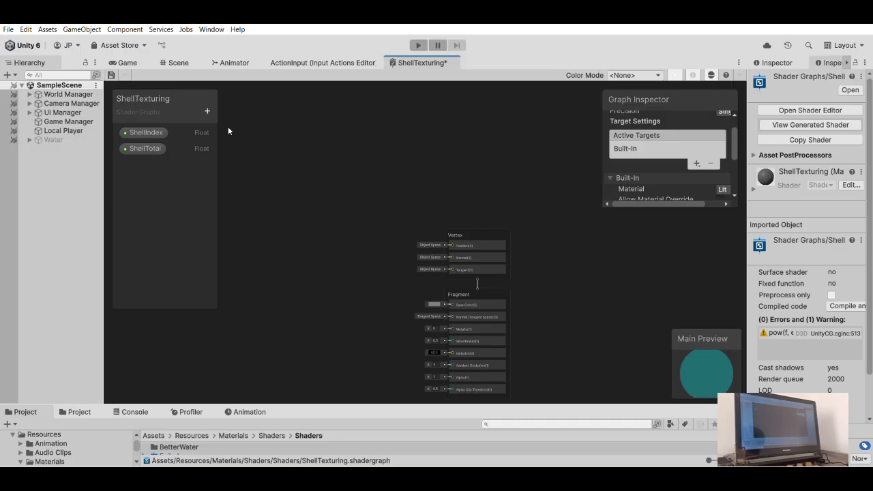
- Place the ShellIndex and ShellTotal properties as nodes in the free area of the graph
{"action": "middle_click_drag", "start_coordinate": [352, 206], "coordinate": [525, 161]}
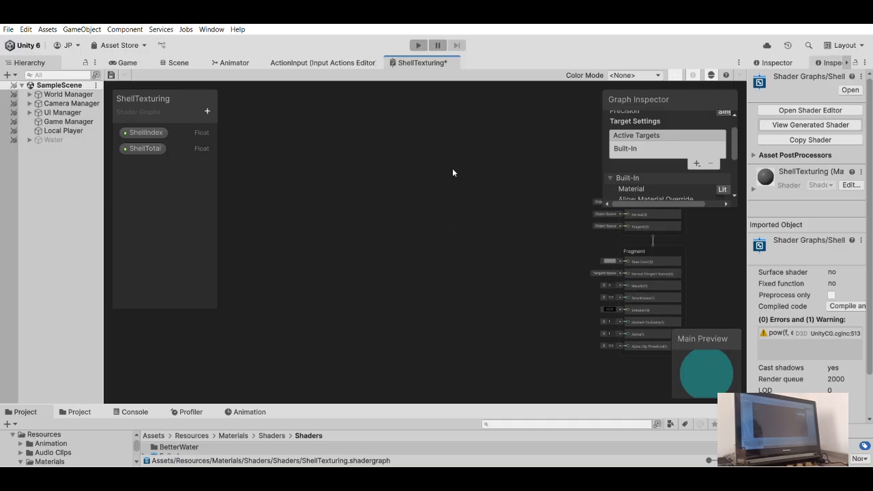
{"action": "middle_click_drag", "start_coordinate": [368, 167], "coordinate": [401, 180]}
{"action": "left_click_drag", "start_coordinate": [144, 132], "coordinate": [239, 183]}
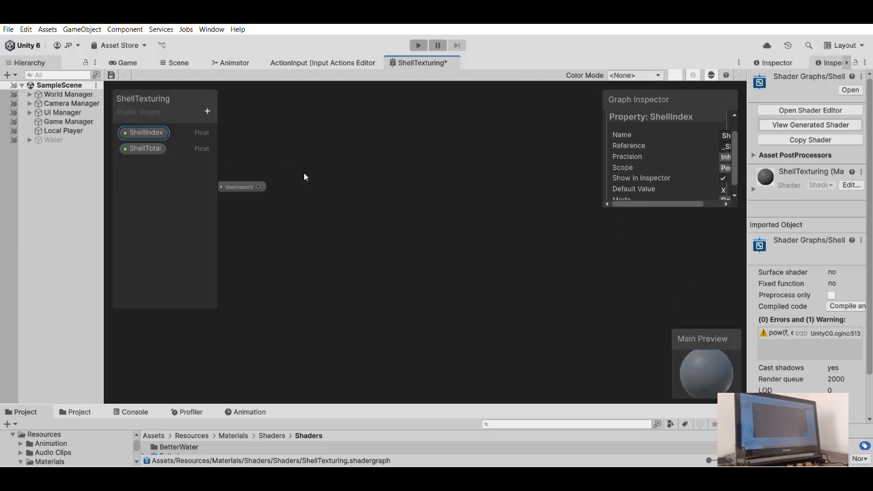
{"action": "left_click_drag", "start_coordinate": [144, 148], "coordinate": [278, 238]}
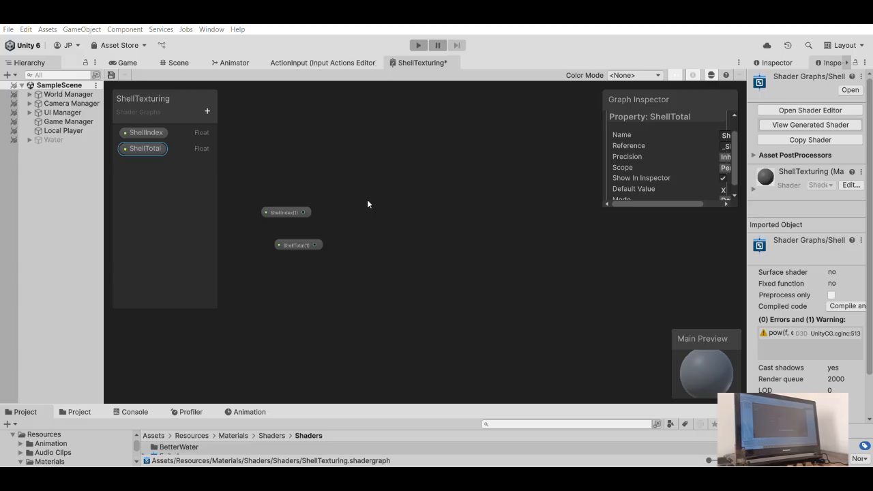
- Add a Divide node with ShellIndex connected to input A and ShellTotal connected to input B
{"action": "key", "text": "Return"}
{"action": "scroll", "coordinate": [363, 194], "scroll_direction": "up", "scroll_amount": 2}
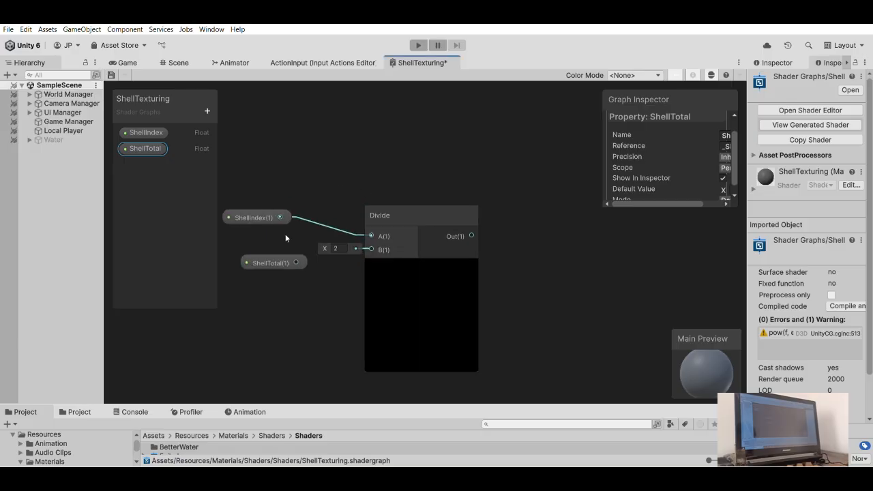
{"action": "left_click_drag", "start_coordinate": [296, 262], "coordinate": [332, 254]}
{"action": "scroll", "coordinate": [285, 225], "scroll_direction": "down", "scroll_amount": 3}
- Set the default value of the ShellTotal property to 40
{"action": "left_click", "coordinate": [339, 240]}
{"action": "scroll", "coordinate": [671, 154], "scroll_direction": "down", "scroll_amount": 1}
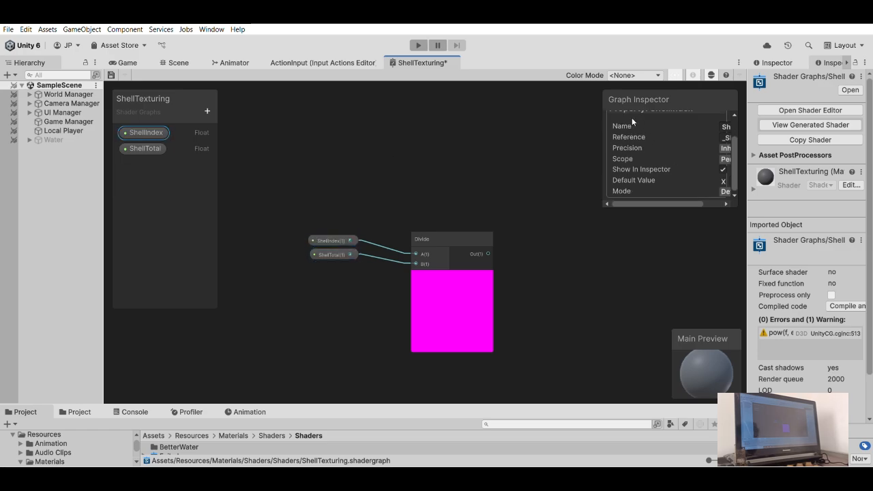
{"action": "left_click_drag", "start_coordinate": [685, 203], "coordinate": [703, 200]}
{"action": "left_click", "coordinate": [144, 147]}
{"action": "left_click", "coordinate": [711, 180]}
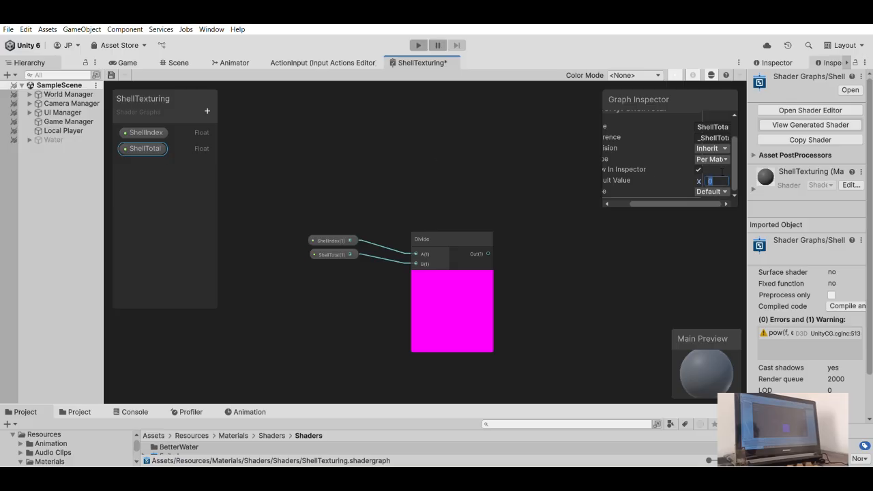
{"action": "type", "text": "64"}
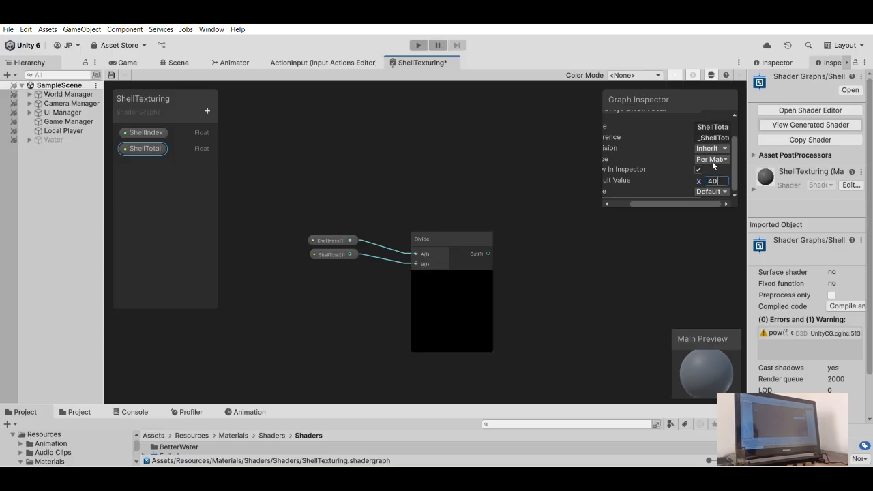
{"action": "left_click", "coordinate": [485, 155]}
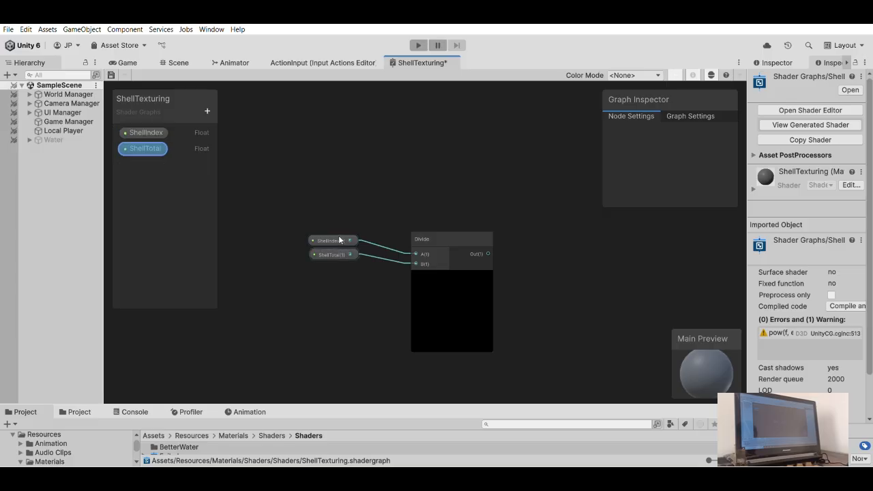
- Arrange the ShellIndex and ShellTotal nodes one above the other, close to the inputs of the Divide node
{"action": "left_click_drag", "start_coordinate": [343, 238], "coordinate": [387, 233]}
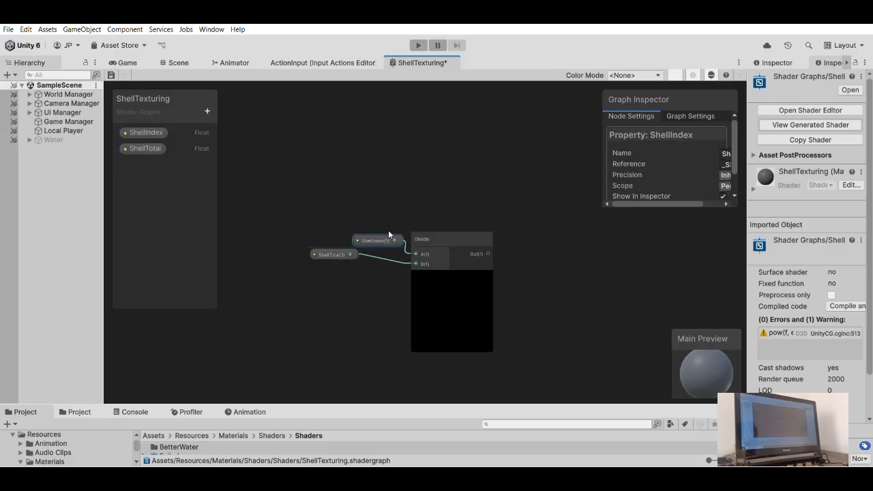
{"action": "left_click_drag", "start_coordinate": [336, 254], "coordinate": [384, 250]}
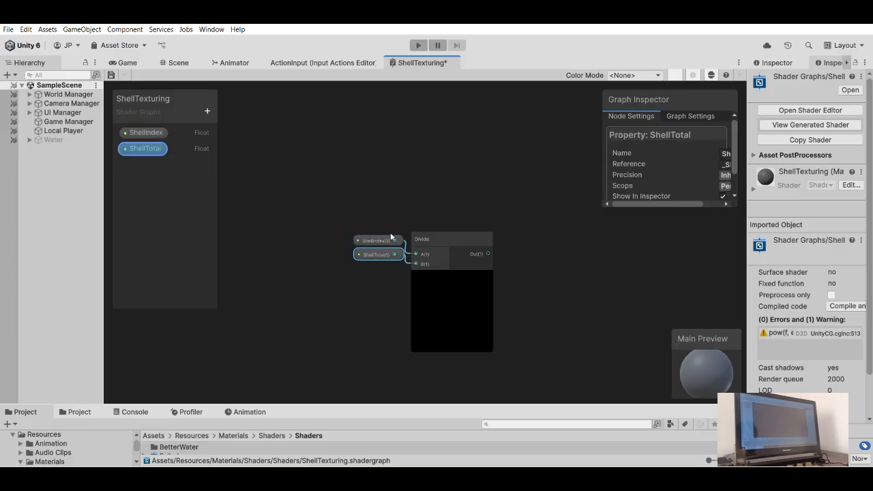
{"action": "left_click", "coordinate": [403, 211]}
{"action": "scroll", "coordinate": [382, 226], "scroll_direction": "up", "scroll_amount": 3}
{"action": "left_click_drag", "start_coordinate": [388, 229], "coordinate": [385, 224]}
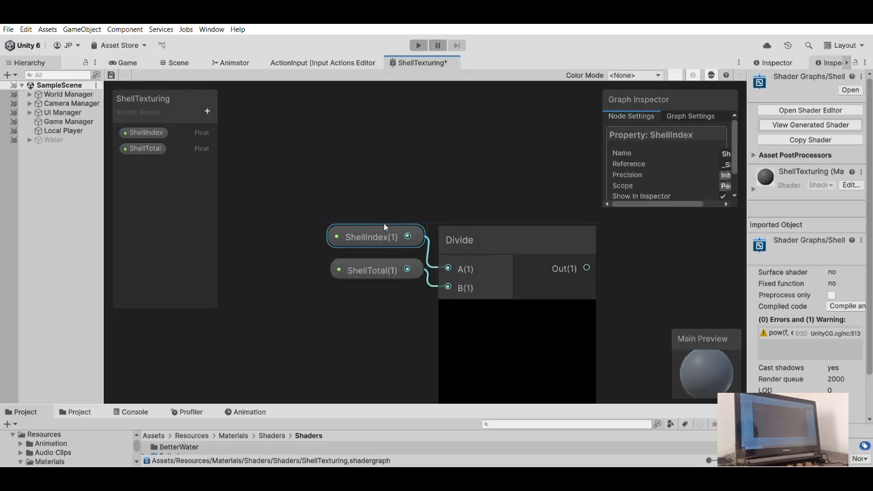
{"action": "left_click_drag", "start_coordinate": [383, 270], "coordinate": [355, 296]}
{"action": "left_click", "coordinate": [386, 225]}
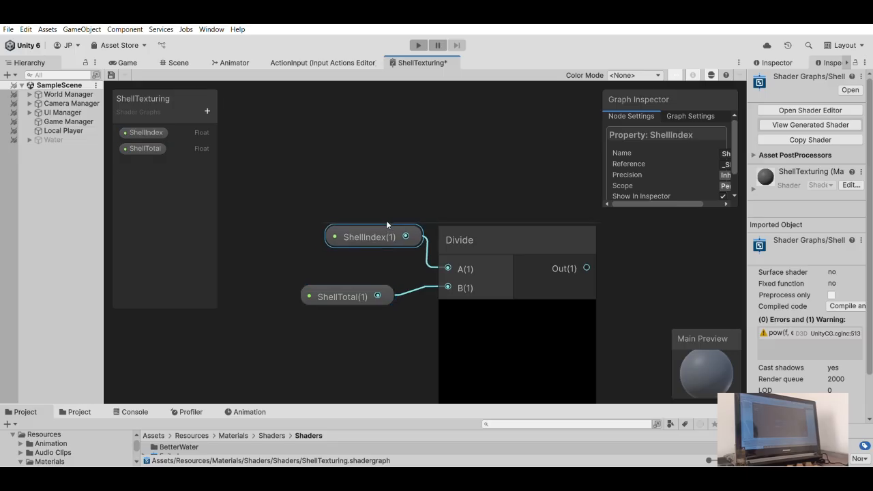
{"action": "left_click_drag", "start_coordinate": [385, 220], "coordinate": [382, 221]}
{"action": "left_click_drag", "start_coordinate": [377, 295], "coordinate": [375, 247]}
{"action": "left_click", "coordinate": [304, 243]}
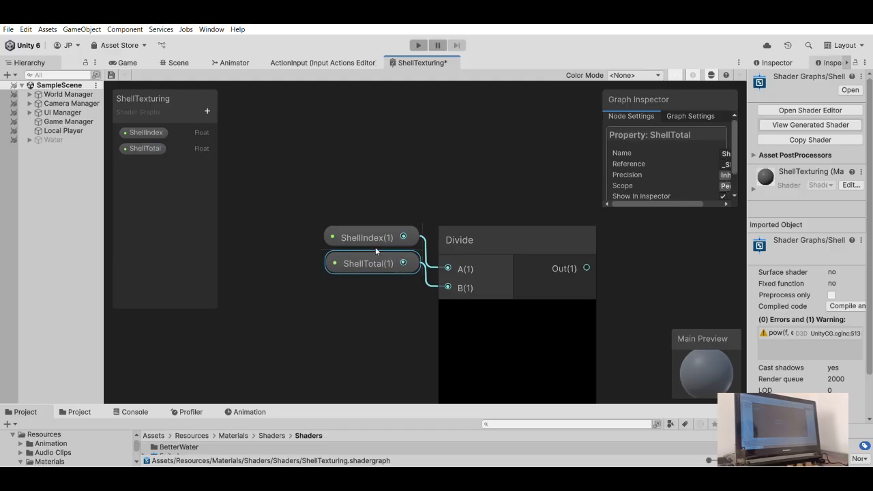
- Add a Multiply node with the Divide output connected to its B input
{"action": "scroll", "coordinate": [387, 170], "scroll_direction": "down", "scroll_amount": 5}
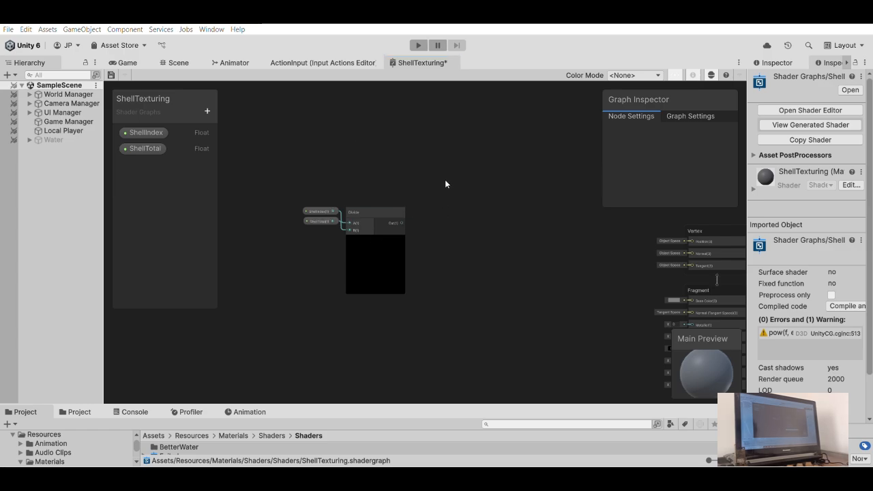
{"action": "key", "text": "Return"}
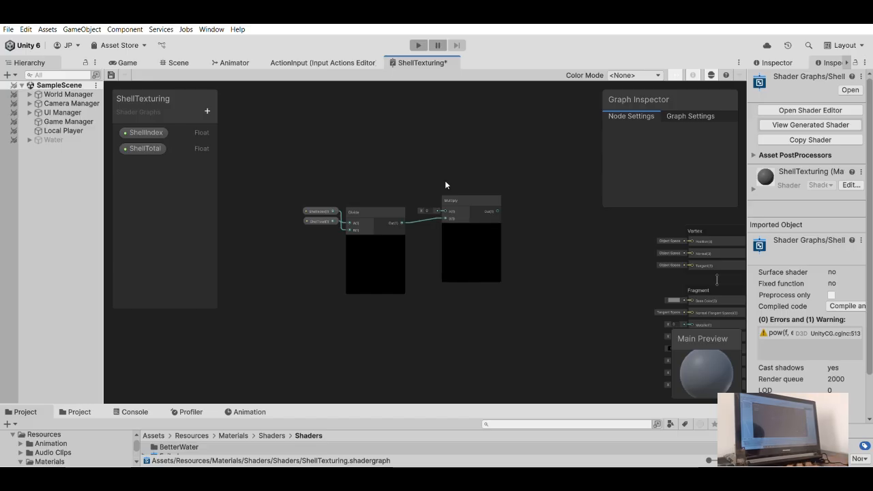
- Add a third Float property below ShellTotal and name it ShellMinimumHeight
{"action": "left_click", "coordinate": [232, 123]}
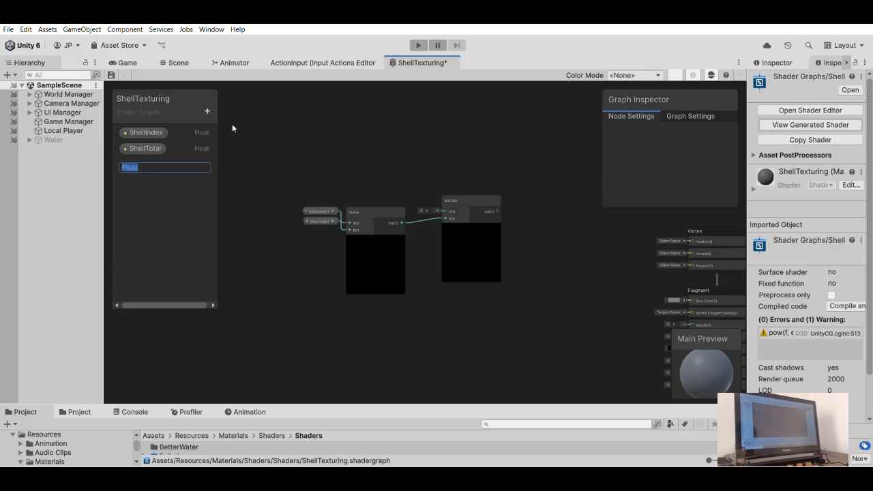
{"action": "type", "text": "ShellMinimum"}
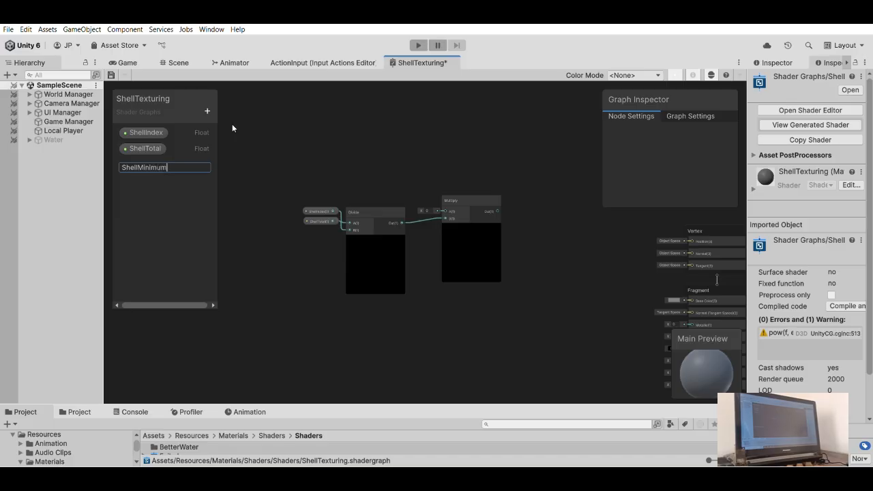
{"action": "type", "text": "Height"}
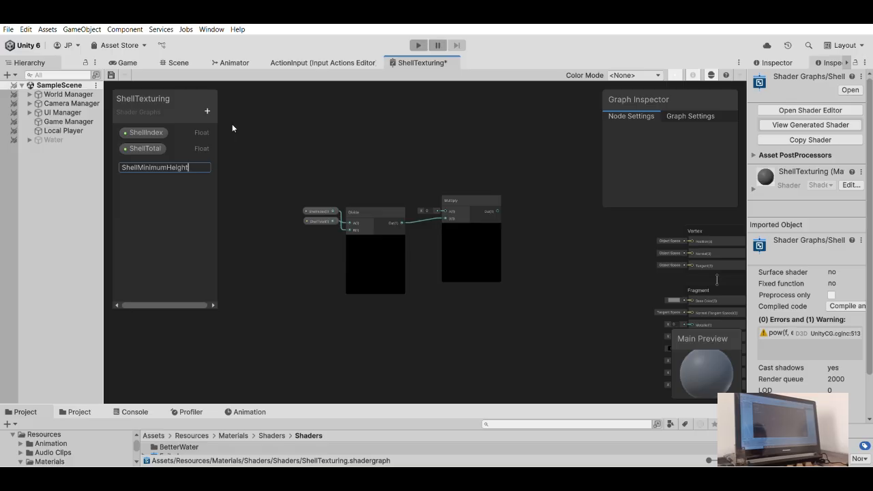
{"action": "key", "text": "Return"}
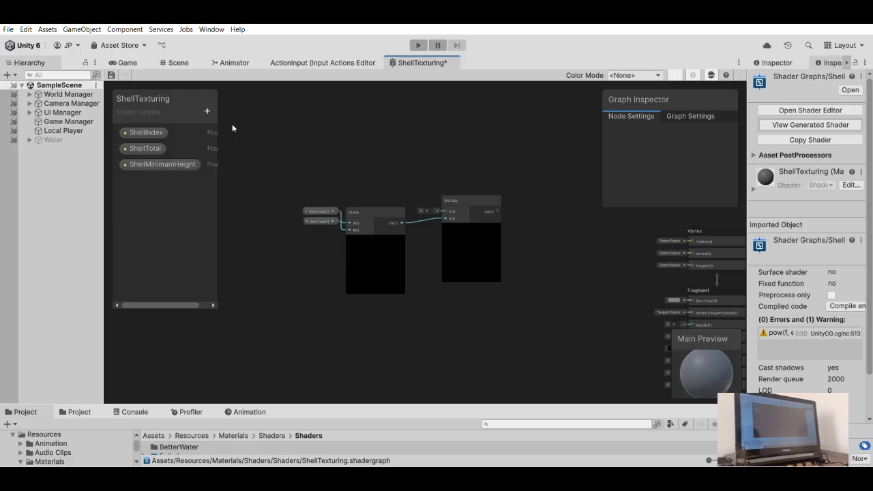
- Rename the ShellMinimumHeight property as ShellOffset
{"action": "double_click", "coordinate": [161, 163]}
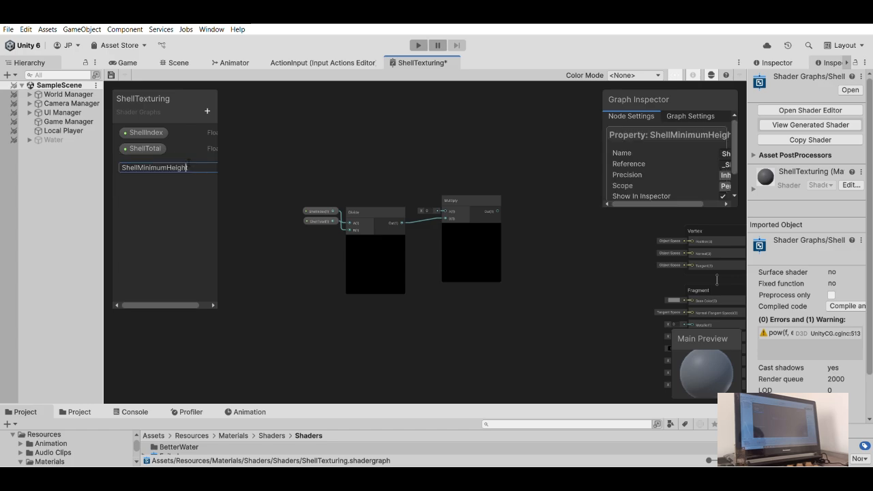
{"action": "key", "text": "Return"}
{"action": "double_click", "coordinate": [196, 159]}
{"action": "left_click_drag", "start_coordinate": [193, 163], "coordinate": [141, 163]}
{"action": "type", "text": "Offset"}
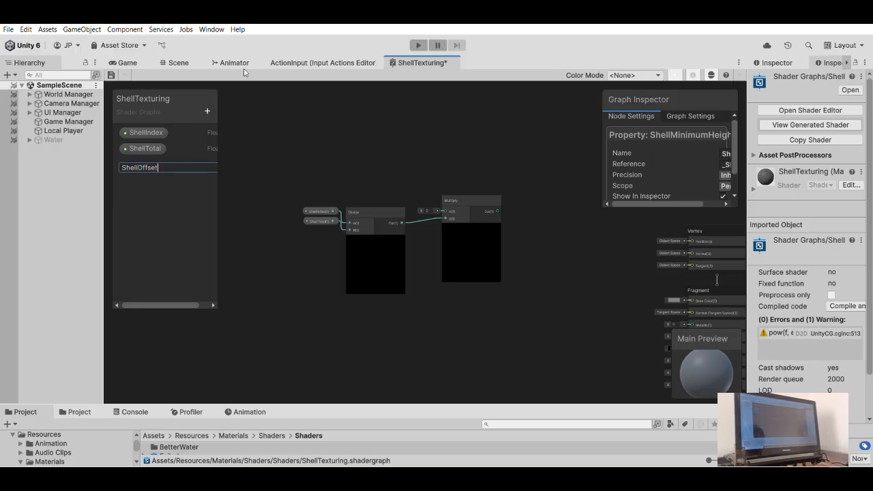
{"action": "key", "text": "Return"}
- Place ShellOffset as a node connected to the Multiply node's A input and set its default value to 0.5
{"action": "left_click_drag", "start_coordinate": [144, 164], "coordinate": [443, 210]}
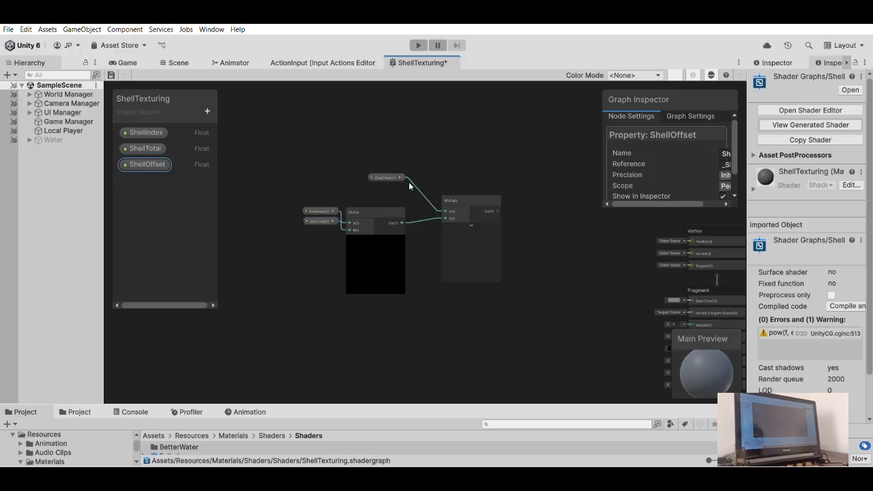
{"action": "left_click", "coordinate": [390, 175]}
{"action": "scroll", "coordinate": [693, 157], "scroll_direction": "down", "scroll_amount": 3}
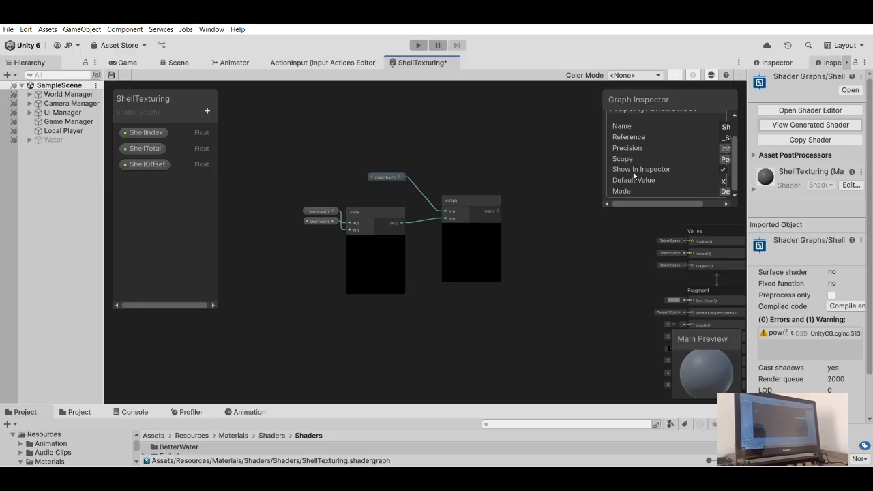
{"action": "scroll", "coordinate": [639, 192], "scroll_direction": "right", "scroll_amount": 3}
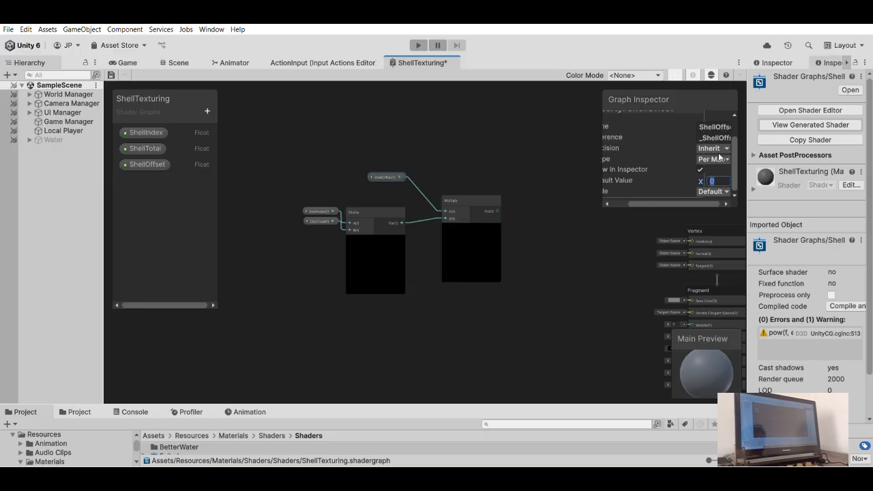
{"action": "type", "text": "0.5"}
{"action": "left_click", "coordinate": [445, 148]}
- Bring the Multiply and ShellOffset nodes close to the Divide node and shift the whole node group further from the master stack
{"action": "scroll", "coordinate": [400, 162], "scroll_direction": "up", "scroll_amount": 4}
{"action": "left_click_drag", "start_coordinate": [513, 226], "coordinate": [460, 217]}
{"action": "left_click_drag", "start_coordinate": [399, 180], "coordinate": [398, 227]}
{"action": "left_click_drag", "start_coordinate": [466, 205], "coordinate": [467, 223]}
{"action": "left_click", "coordinate": [444, 187]}
{"action": "scroll", "coordinate": [409, 170], "scroll_direction": "down", "scroll_amount": 5}
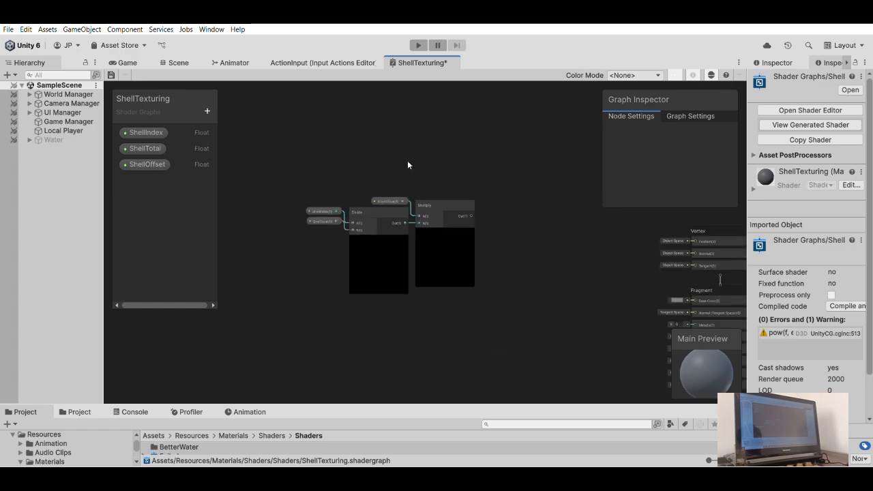
{"action": "left_click_drag", "start_coordinate": [351, 181], "coordinate": [478, 310]}
{"action": "left_click_drag", "start_coordinate": [459, 219], "coordinate": [386, 229]}
{"action": "left_click", "coordinate": [399, 207]}
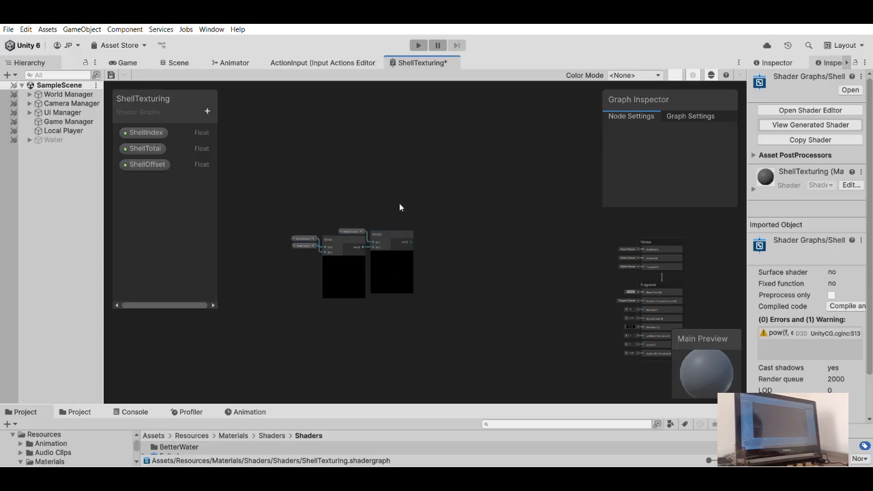
{"action": "scroll", "coordinate": [351, 198], "scroll_direction": "up", "scroll_amount": 4}
{"action": "left_click_drag", "start_coordinate": [332, 217], "coordinate": [410, 249]}
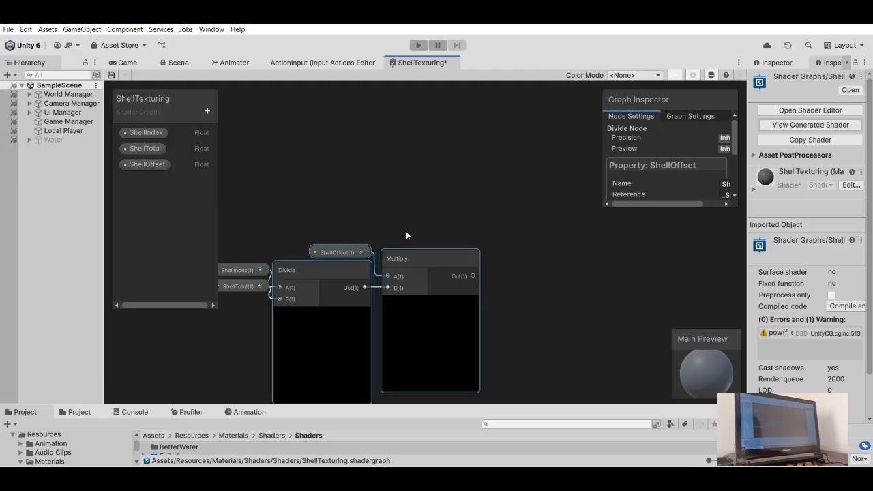
{"action": "key", "text": "ctrl+z"}
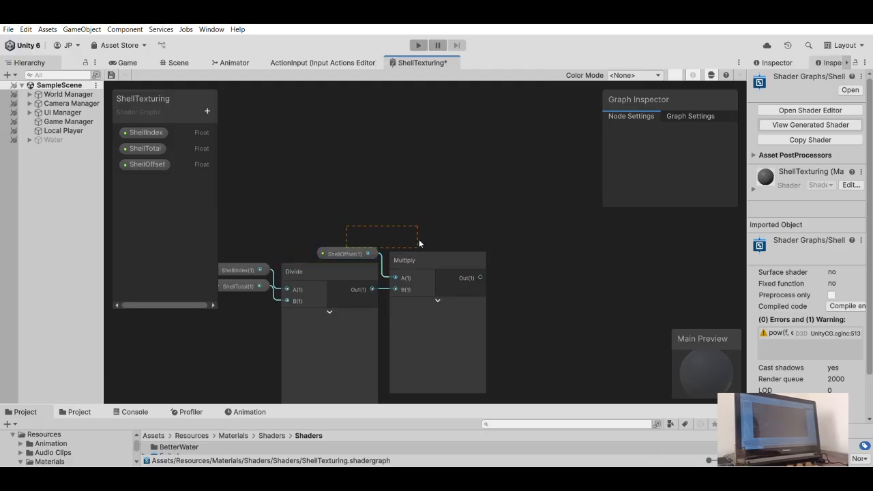
- Space the ShellOffset and Multiply nodes further from the Divide node, and shift the whole node group away from the master stack
{"action": "left_click_drag", "start_coordinate": [420, 246], "coordinate": [456, 247]}
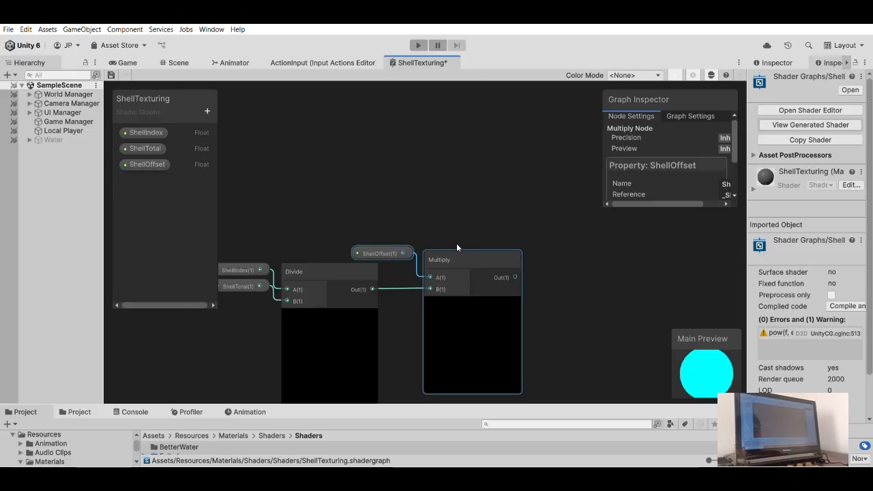
{"action": "left_click", "coordinate": [407, 189]}
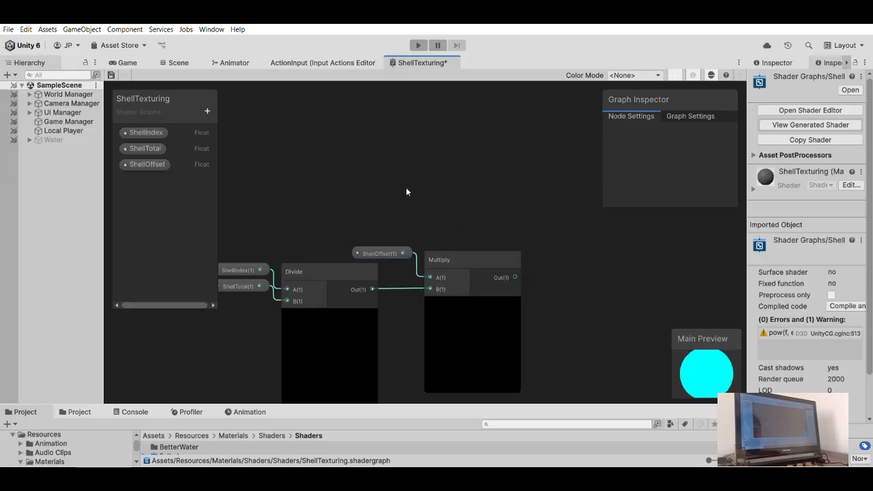
{"action": "scroll", "coordinate": [410, 202], "scroll_direction": "down", "scroll_amount": 3}
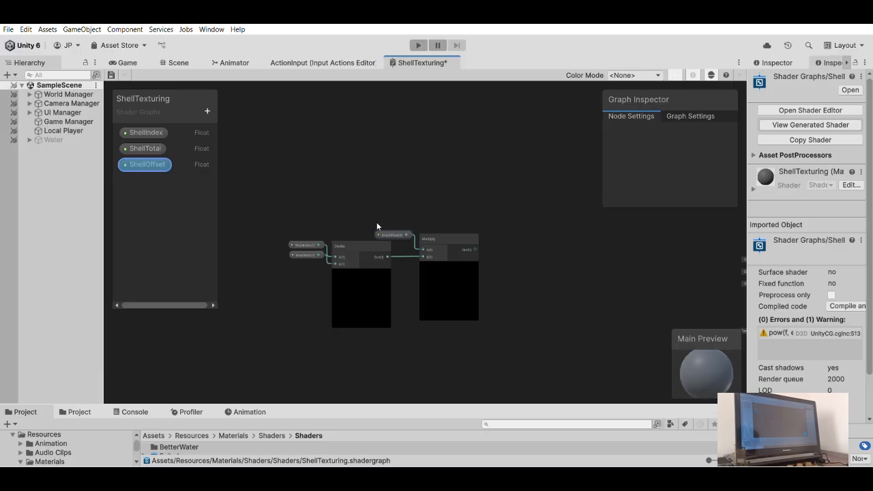
{"action": "left_click_drag", "start_coordinate": [255, 193], "coordinate": [456, 277]}
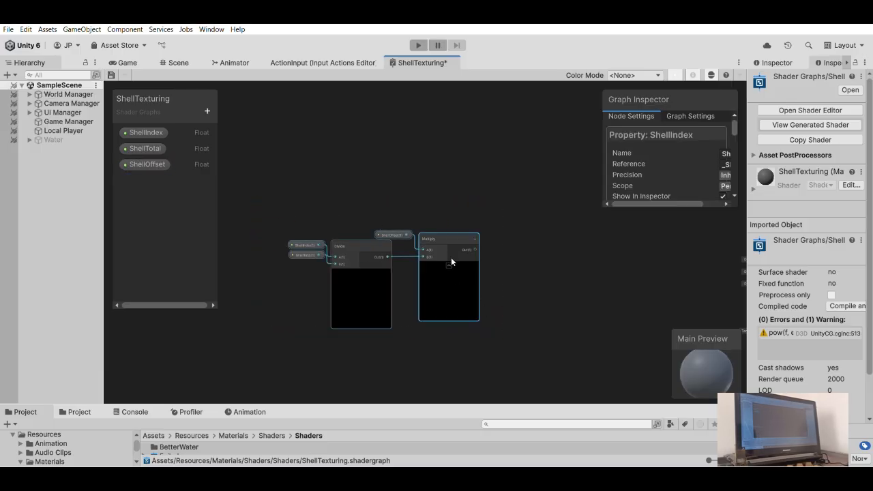
{"action": "left_click_drag", "start_coordinate": [447, 236], "coordinate": [368, 251]}
{"action": "left_click", "coordinate": [422, 210]}
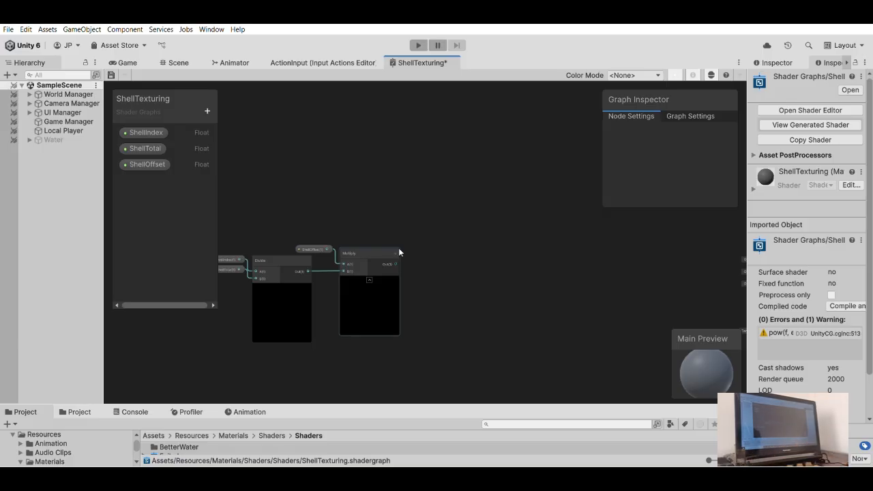
- Add a Vector 3 node with the Multiply output connected to its Y input, and position it beside the Multiply node
{"action": "left_click_drag", "start_coordinate": [396, 264], "coordinate": [449, 260]}
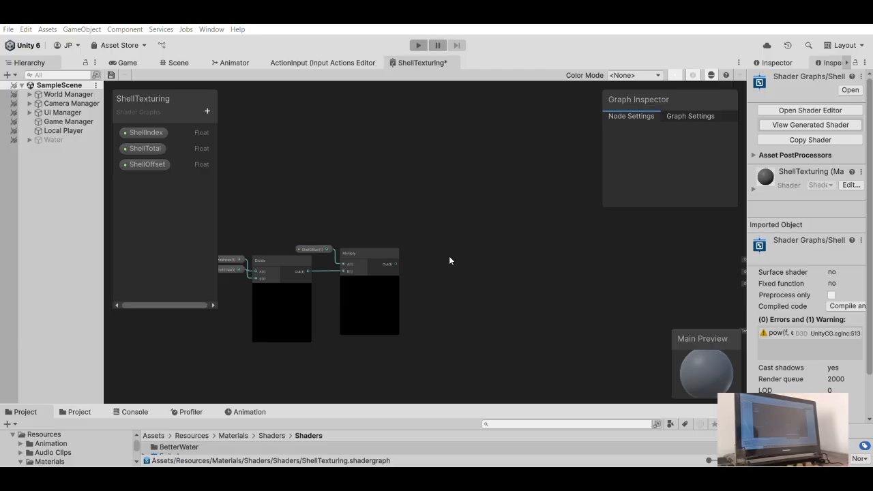
{"action": "key", "text": "Return"}
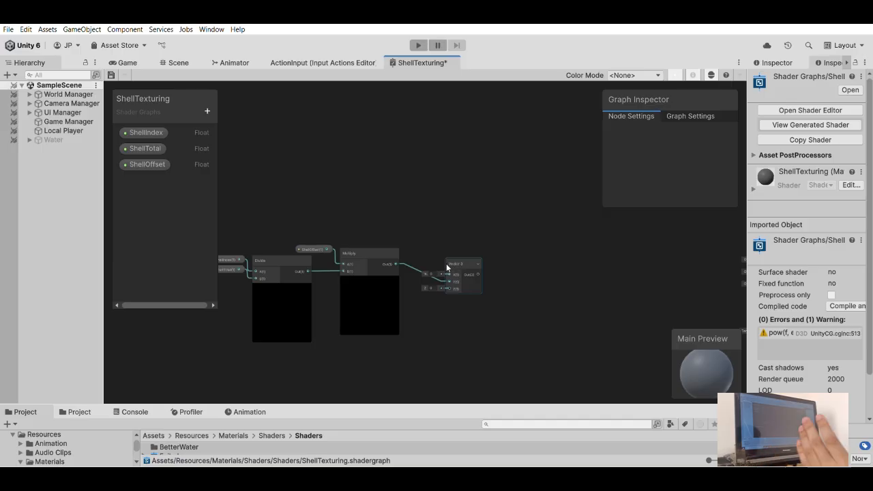
{"action": "left_click_drag", "start_coordinate": [467, 250], "coordinate": [453, 236]}
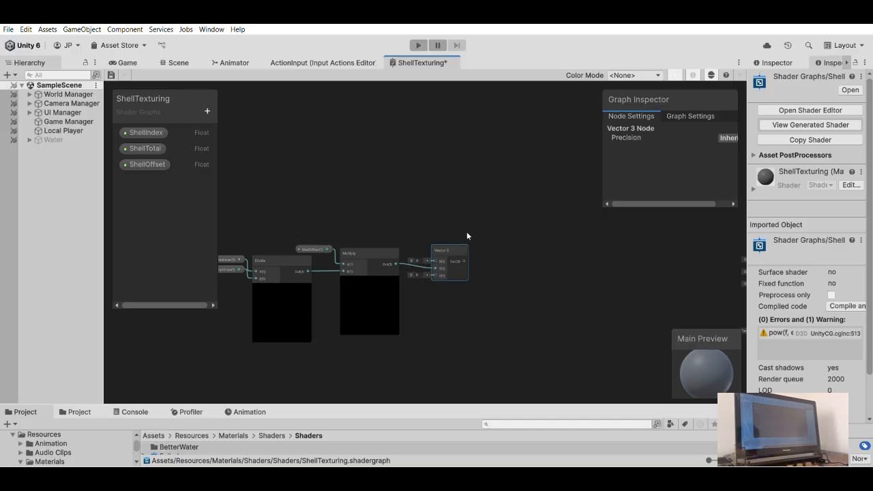
{"action": "middle_click_drag", "start_coordinate": [443, 221], "coordinate": [400, 190]}
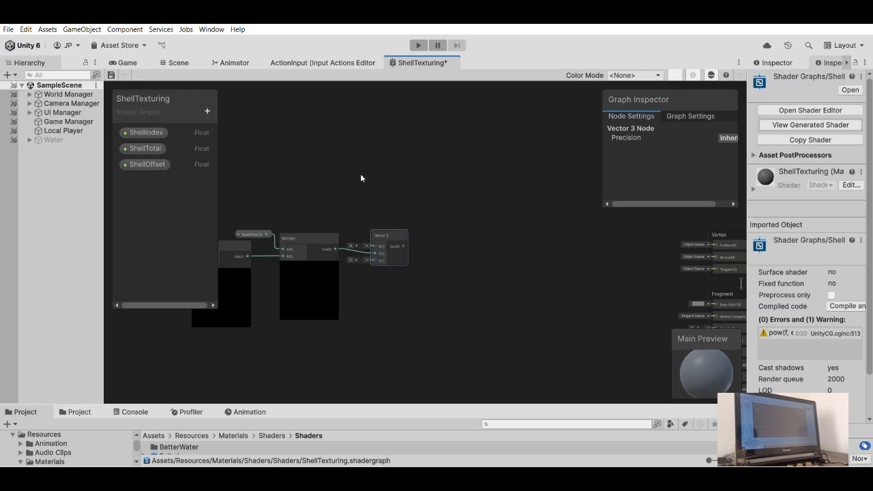
{"action": "scroll", "coordinate": [408, 241], "scroll_direction": "up", "scroll_amount": 1}
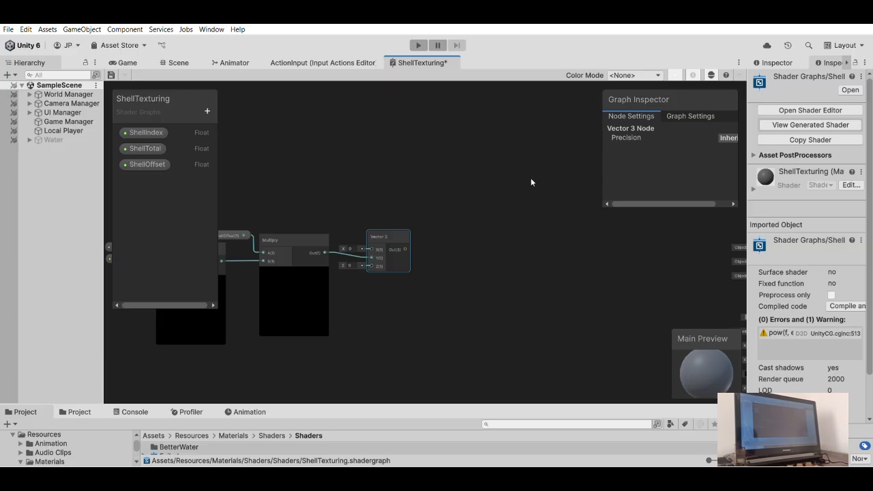
{"action": "scroll", "coordinate": [522, 309], "scroll_direction": "up", "scroll_amount": 4}
{"action": "scroll", "coordinate": [367, 245], "scroll_direction": "up", "scroll_amount": 1}
{"action": "middle_click_drag", "start_coordinate": [239, 205], "coordinate": [390, 253]}
{"action": "left_click_drag", "start_coordinate": [292, 254], "coordinate": [332, 272]}
{"action": "left_click", "coordinate": [353, 195]}
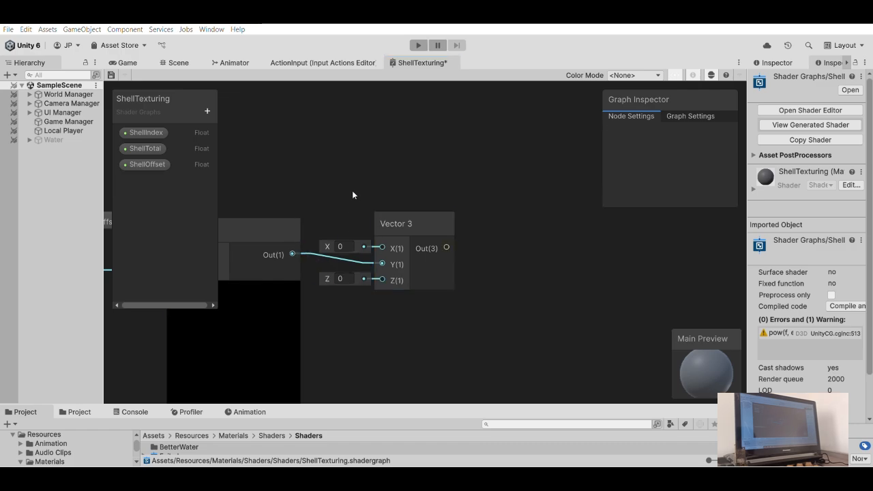
- Move the Vector 3 node closer to Multiply and add an Add node with the Vector 3 output connected to its A input
{"action": "scroll", "coordinate": [395, 187], "scroll_direction": "down", "scroll_amount": 2}
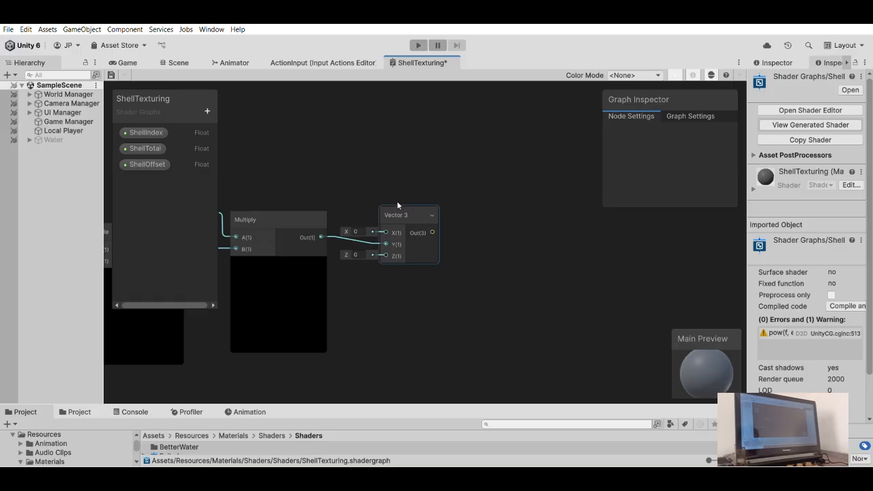
{"action": "left_click", "coordinate": [397, 216]}
{"action": "left_click_drag", "start_coordinate": [398, 216], "coordinate": [386, 210]}
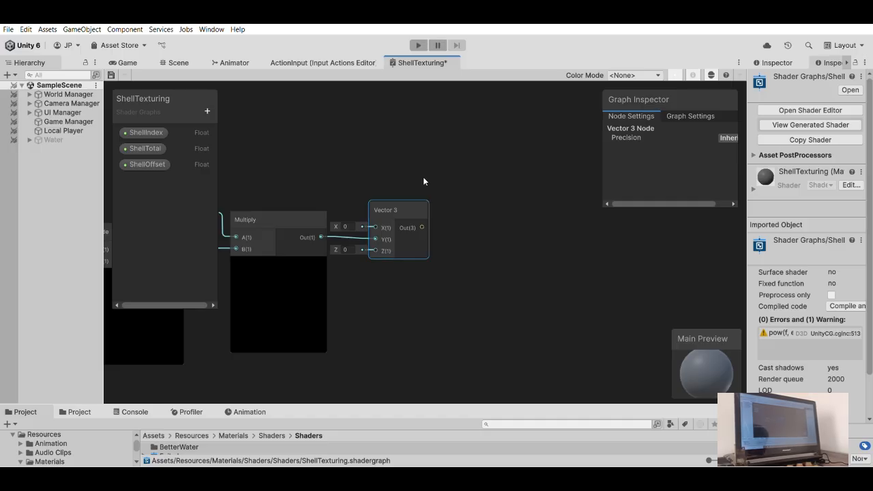
{"action": "left_click_drag", "start_coordinate": [422, 227], "coordinate": [471, 229]}
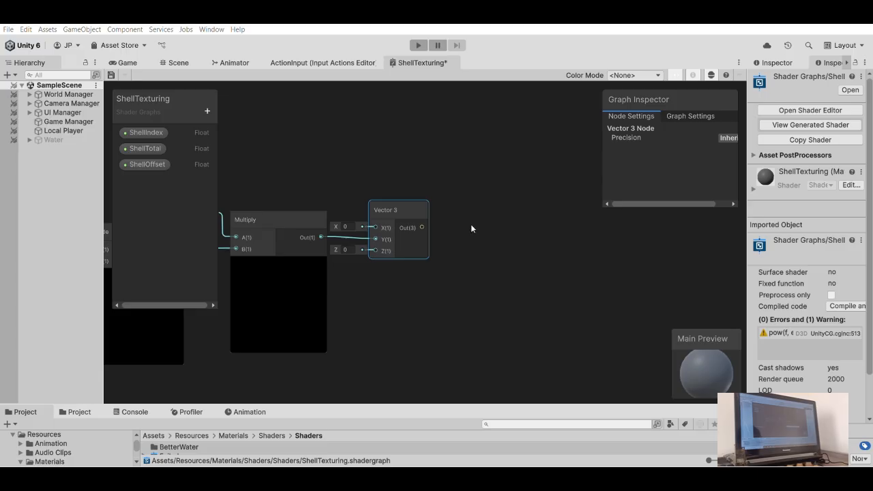
{"action": "key", "text": "Return"}
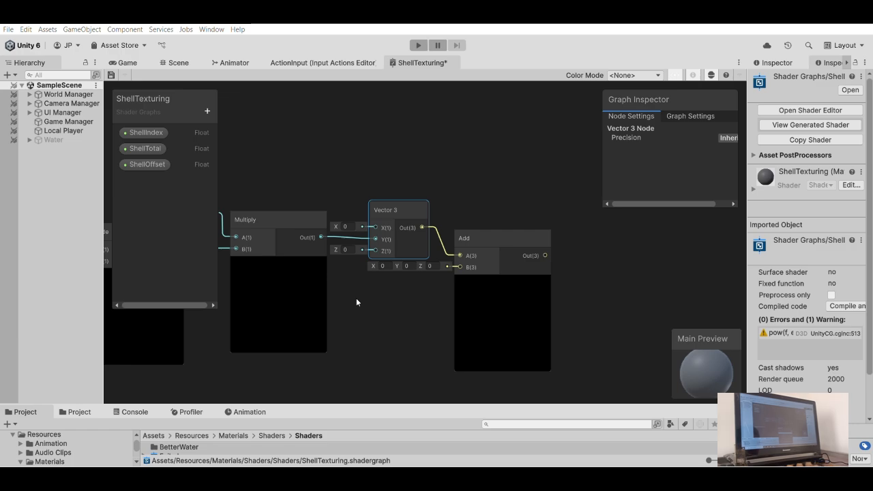
- Add a Position node connected to the Add node's B input and set its space to Object
{"action": "key", "text": "Return"}
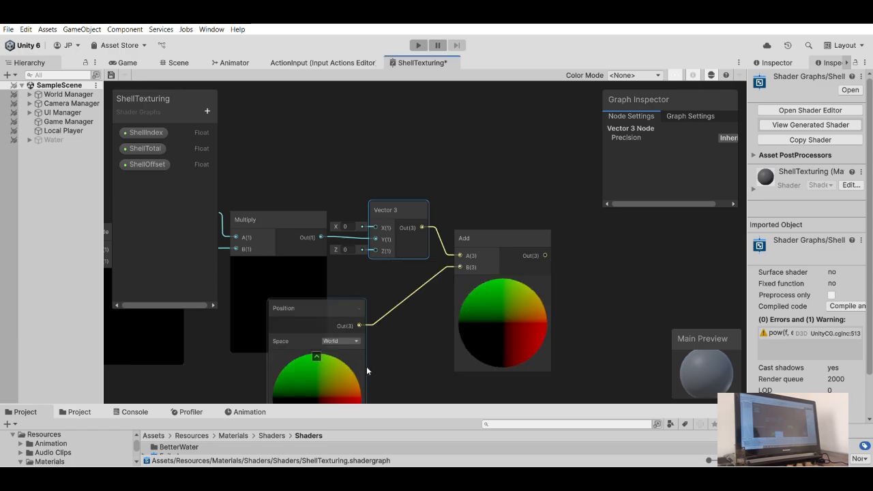
{"action": "left_click", "coordinate": [346, 342]}
{"action": "left_click", "coordinate": [346, 351]}
- Arrange the Position node just below Vector 3 and bring the Add node close beside both of them
{"action": "middle_click_drag", "start_coordinate": [393, 303], "coordinate": [514, 312]}
{"action": "scroll", "coordinate": [420, 293], "scroll_direction": "down", "scroll_amount": 3}
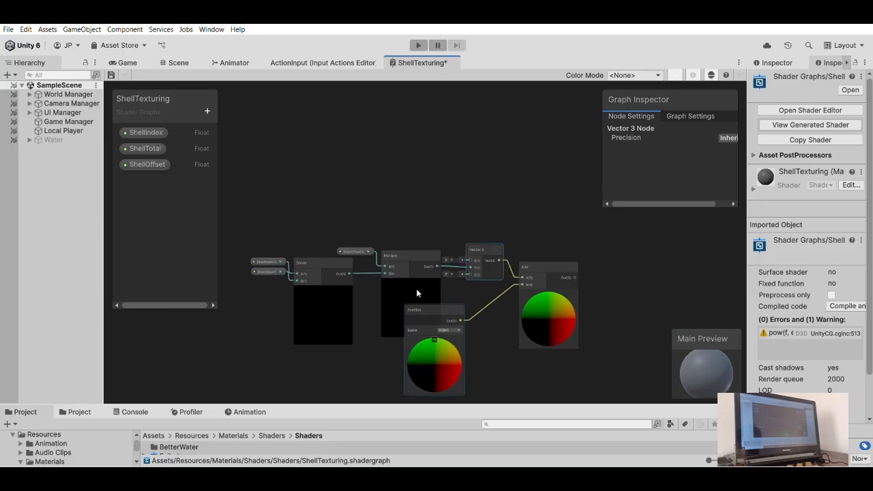
{"action": "middle_click_drag", "start_coordinate": [409, 266], "coordinate": [442, 259]}
{"action": "scroll", "coordinate": [439, 250], "scroll_direction": "up", "scroll_amount": 2}
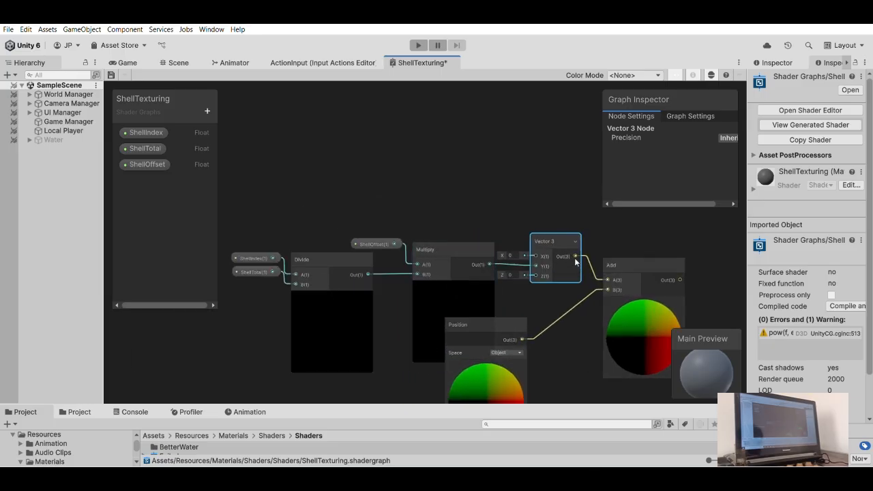
{"action": "scroll", "coordinate": [574, 268], "scroll_direction": "down", "scroll_amount": 2}
{"action": "left_click_drag", "start_coordinate": [523, 307], "coordinate": [557, 292]}
{"action": "left_click", "coordinate": [552, 250]}
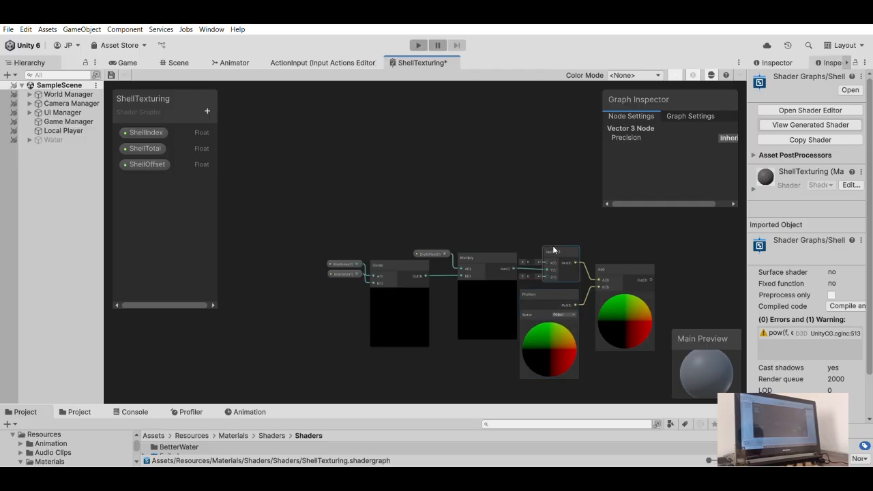
{"action": "left_click_drag", "start_coordinate": [552, 286], "coordinate": [550, 279]}
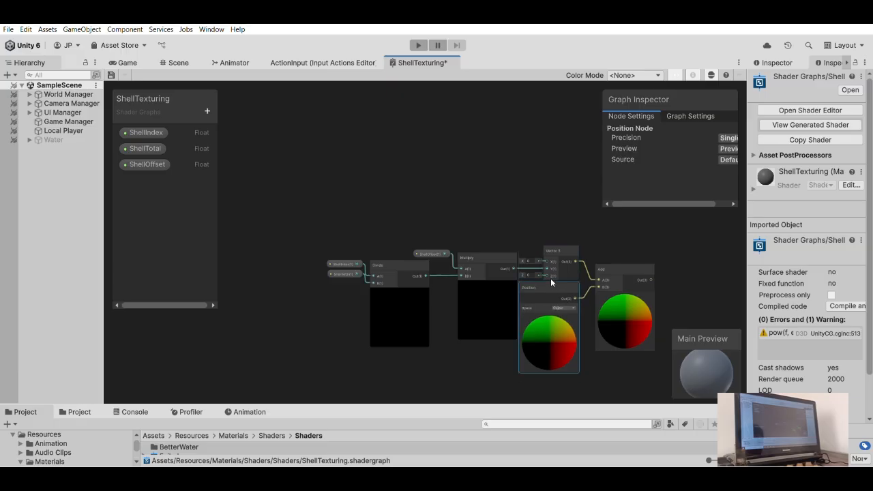
{"action": "left_click_drag", "start_coordinate": [614, 268], "coordinate": [606, 263]}
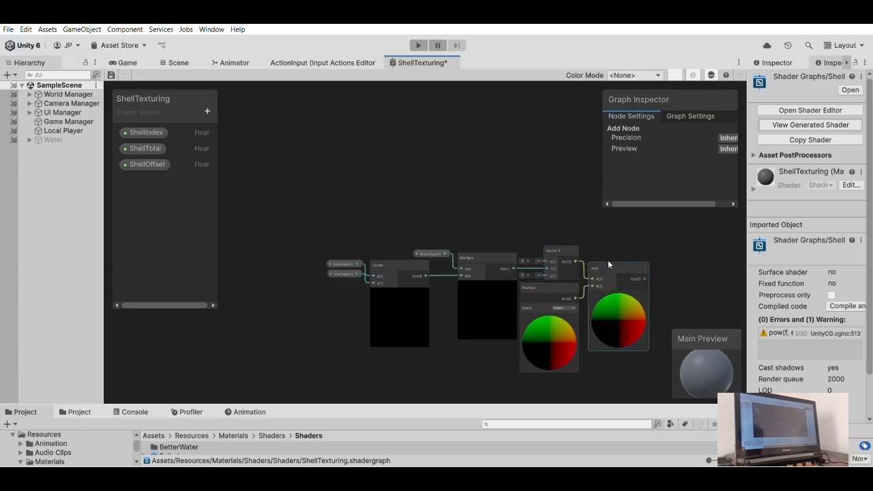
- Create a second Add node with the first Add's output in its B input, and connect its output to the vertex Position
{"action": "left_click", "coordinate": [455, 186]}
{"action": "scroll", "coordinate": [455, 185], "scroll_direction": "down", "scroll_amount": 2}
{"action": "scroll", "coordinate": [525, 258], "scroll_direction": "up", "scroll_amount": 3}
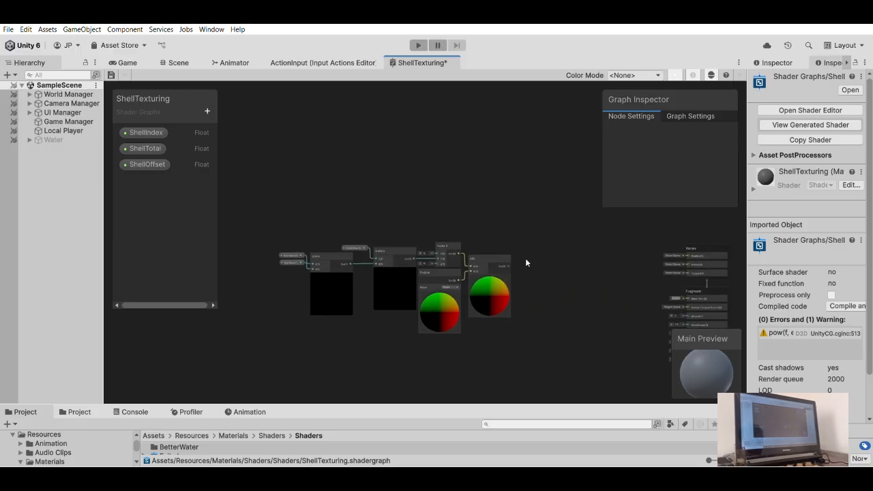
{"action": "left_click_drag", "start_coordinate": [470, 258], "coordinate": [516, 275]}
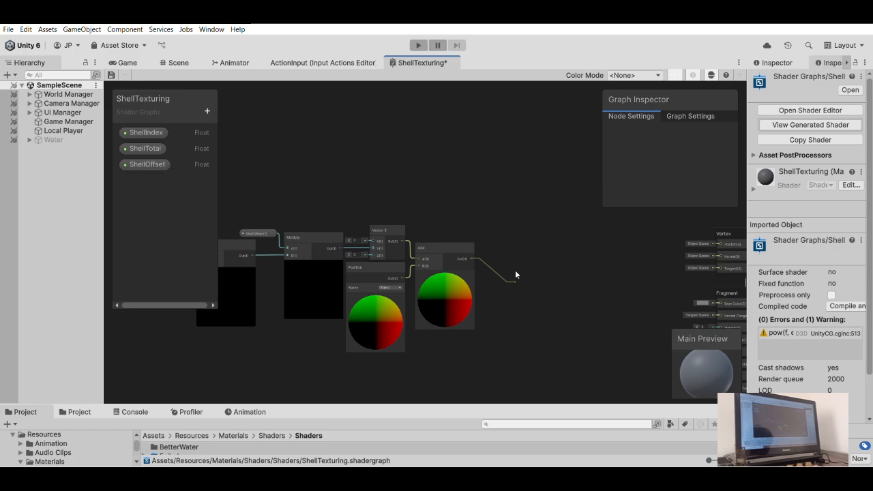
{"action": "mouse_move", "coordinate": [515, 271]}
{"action": "left_mouse_down"}
{"action": "mouse_move", "coordinate": [520, 265]}
{"action": "mouse_move", "coordinate": [508, 263]}
{"action": "left_mouse_up"}
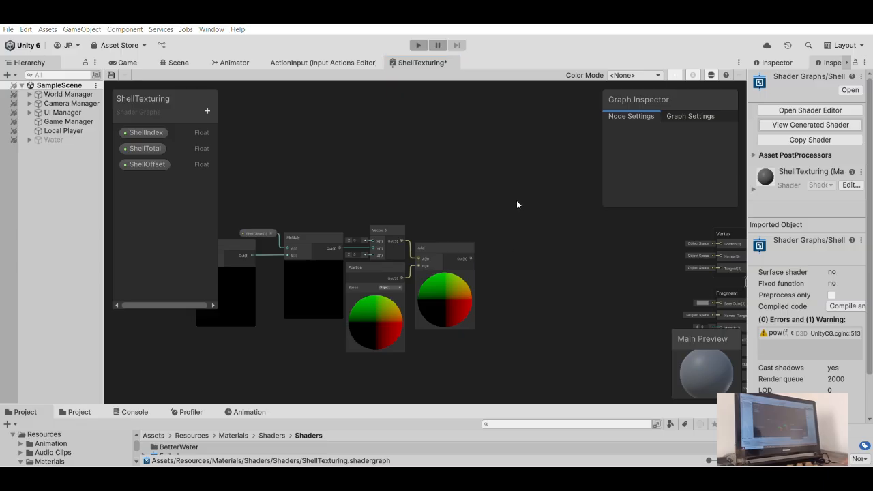
{"action": "key", "text": "Return"}
{"action": "scroll", "coordinate": [584, 268], "scroll_direction": "up", "scroll_amount": 1}
{"action": "middle_click_drag", "start_coordinate": [583, 268], "coordinate": [544, 264]}
{"action": "left_click_drag", "start_coordinate": [517, 277], "coordinate": [671, 232]}
{"action": "scroll", "coordinate": [471, 216], "scroll_direction": "up", "scroll_amount": 2}
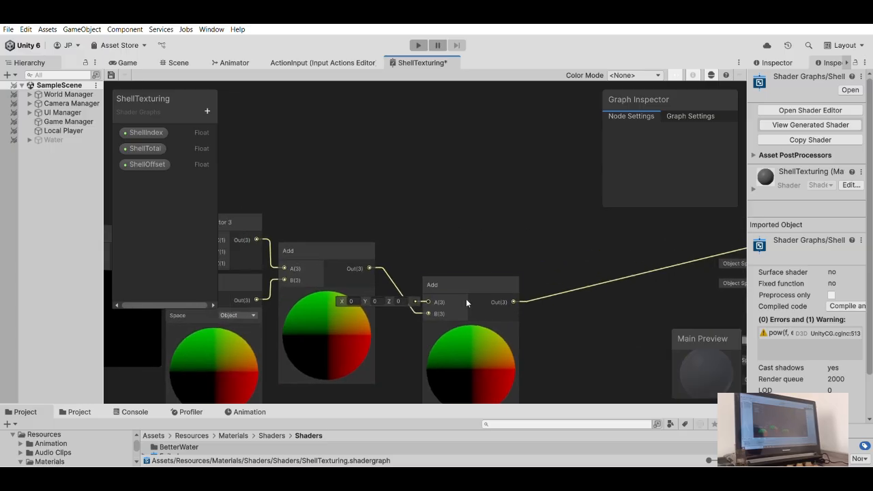
- Align the second Add node directly beside the first Add node
{"action": "left_click", "coordinate": [436, 248]}
{"action": "left_click_drag", "start_coordinate": [430, 242], "coordinate": [426, 249]}
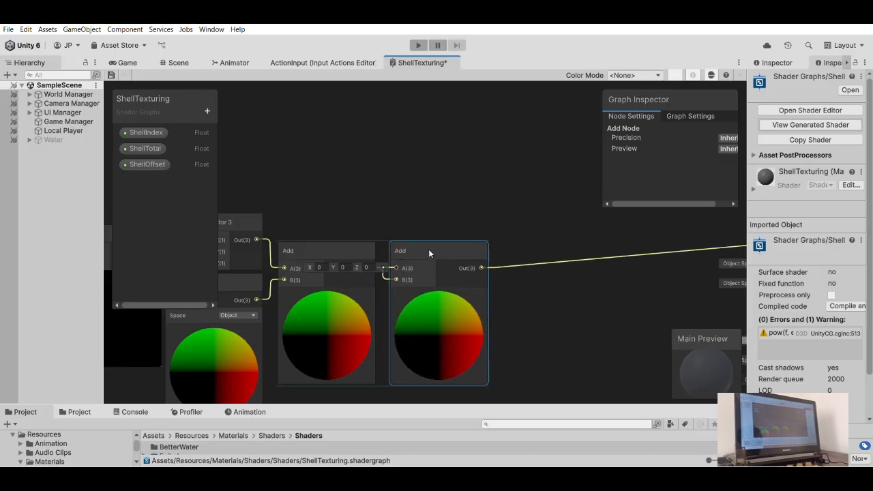
{"action": "left_click", "coordinate": [412, 195]}
- Duplicate the Position node and place the copy in the empty graph area below the Divide node
{"action": "scroll", "coordinate": [402, 194], "scroll_direction": "down", "scroll_amount": 3}
{"action": "middle_click_drag", "start_coordinate": [399, 193], "coordinate": [481, 247]}
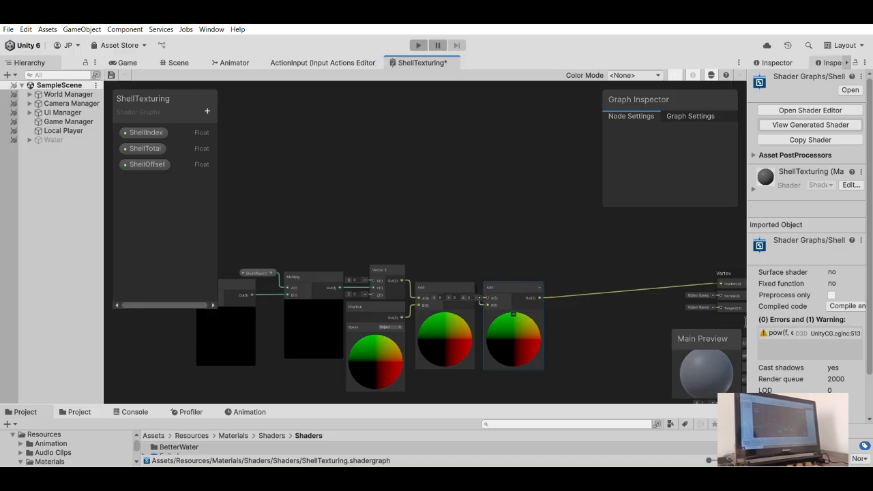
{"action": "scroll", "coordinate": [482, 266], "scroll_direction": "down", "scroll_amount": 5}
{"action": "middle_click_drag", "start_coordinate": [442, 214], "coordinate": [448, 219]}
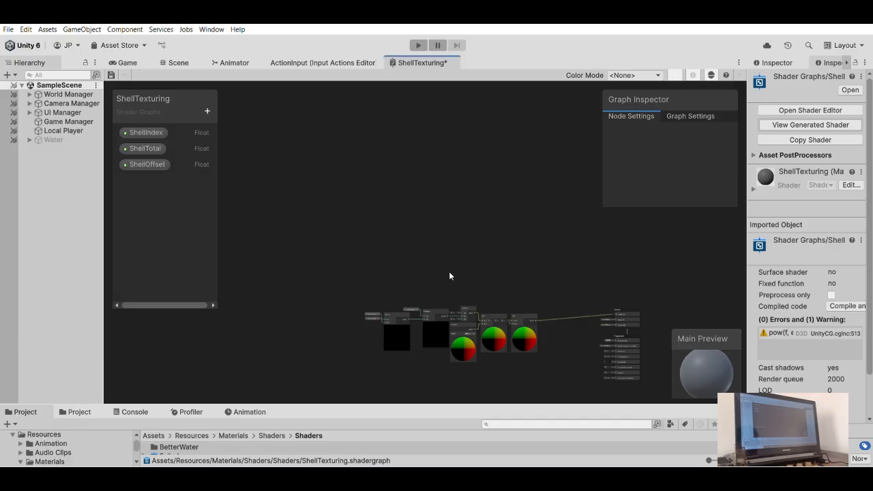
{"action": "scroll", "coordinate": [411, 239], "scroll_direction": "up", "scroll_amount": 5}
{"action": "middle_click_drag", "start_coordinate": [421, 232], "coordinate": [437, 189]}
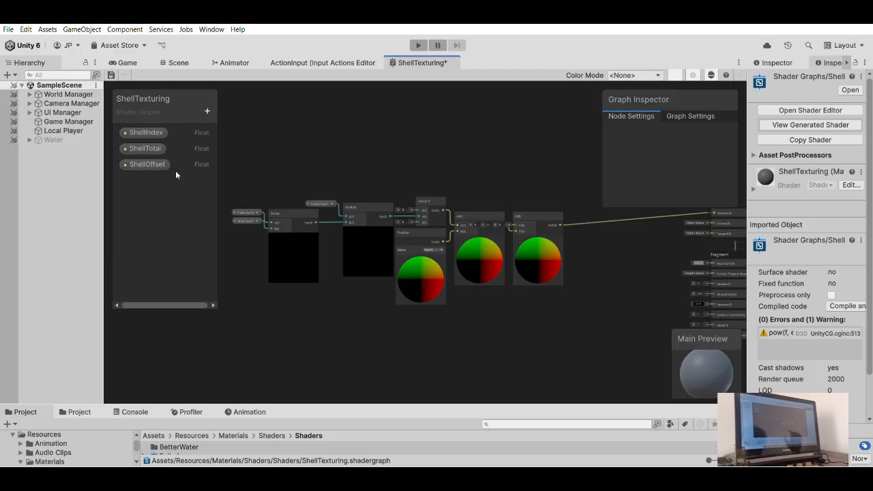
{"action": "middle_click_drag", "start_coordinate": [322, 250], "coordinate": [392, 183]}
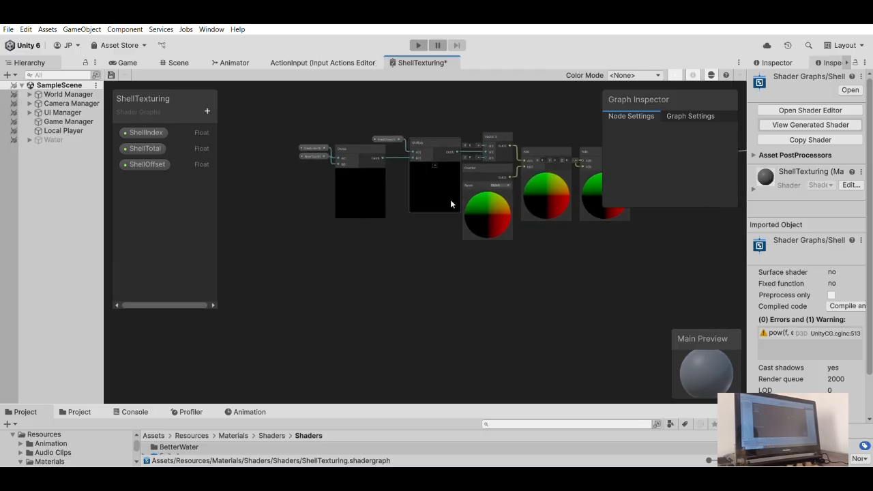
{"action": "left_click", "coordinate": [487, 204]}
{"action": "key", "text": "ctrl+d"}
{"action": "left_click_drag", "start_coordinate": [498, 218], "coordinate": [256, 315]}
{"action": "left_click", "coordinate": [329, 291]}
{"action": "scroll", "coordinate": [329, 295], "scroll_direction": "up", "scroll_amount": 2}
- Add a Split node connected to the duplicated Position node's output
{"action": "middle_click_drag", "start_coordinate": [319, 268], "coordinate": [375, 208]}
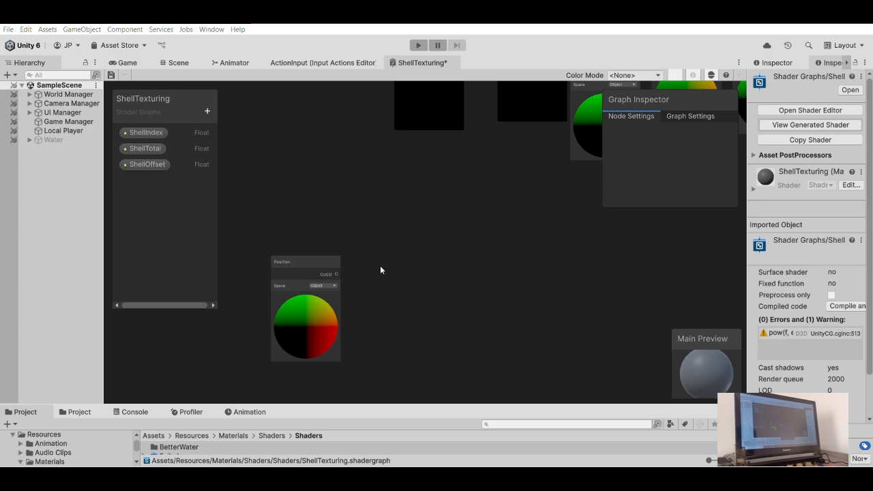
{"action": "key", "text": "Return"}
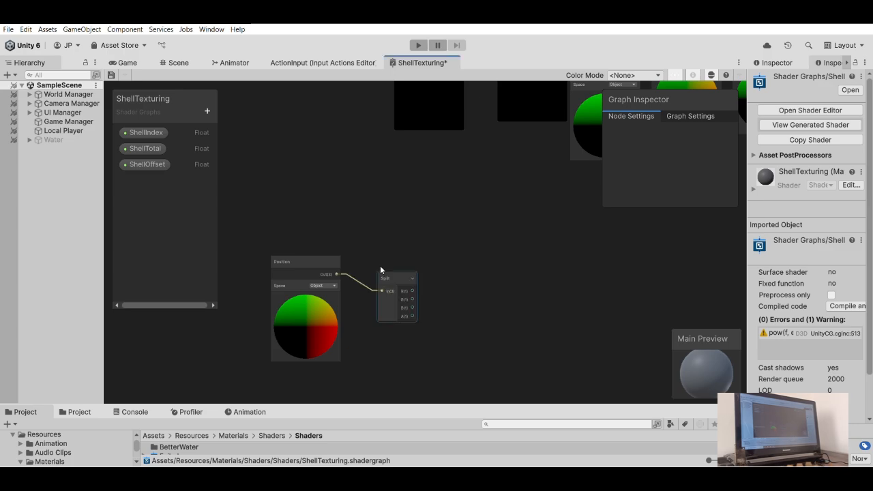
{"action": "middle_click_drag", "start_coordinate": [406, 248], "coordinate": [379, 244]}
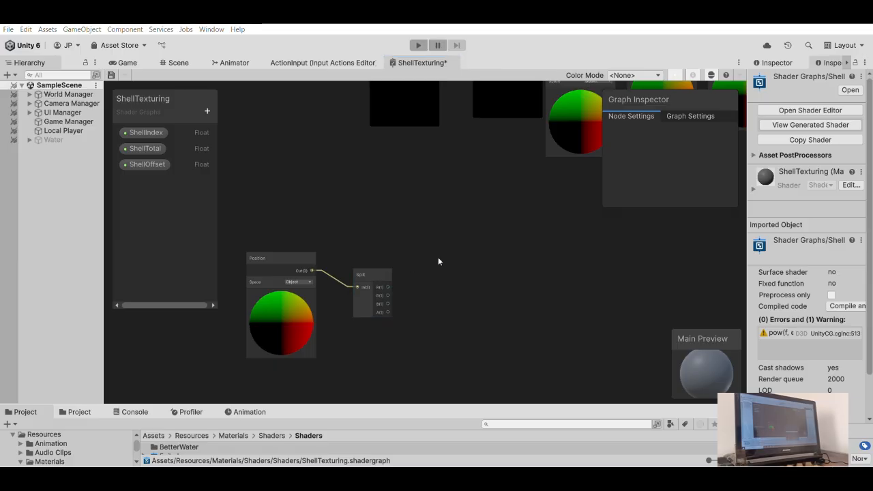
- Add a Vector 2 node beside Split, with Split's R output connected to X and its B output to Y
{"action": "key", "text": "Return"}
{"action": "scroll", "coordinate": [508, 285], "scroll_direction": "up", "scroll_amount": 2}
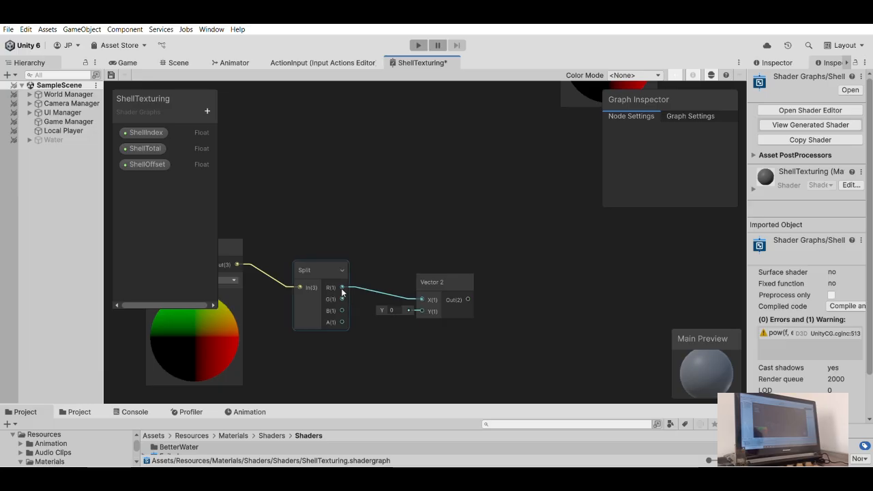
{"action": "left_click_drag", "start_coordinate": [342, 299], "coordinate": [420, 311]}
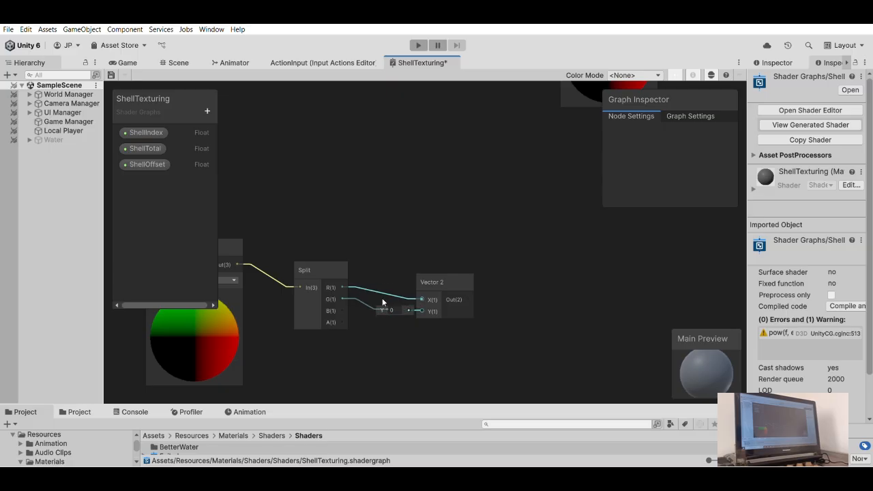
{"action": "left_click_drag", "start_coordinate": [437, 277], "coordinate": [399, 261]}
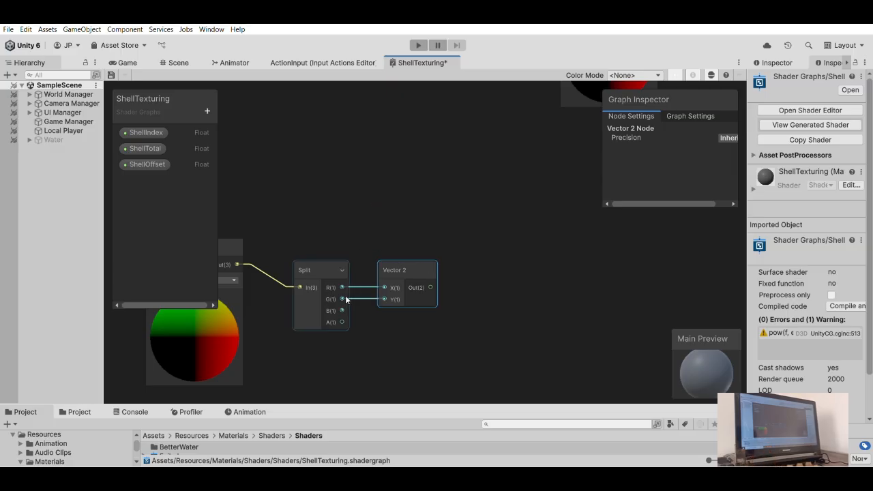
{"action": "left_click_drag", "start_coordinate": [342, 310], "coordinate": [384, 299]}
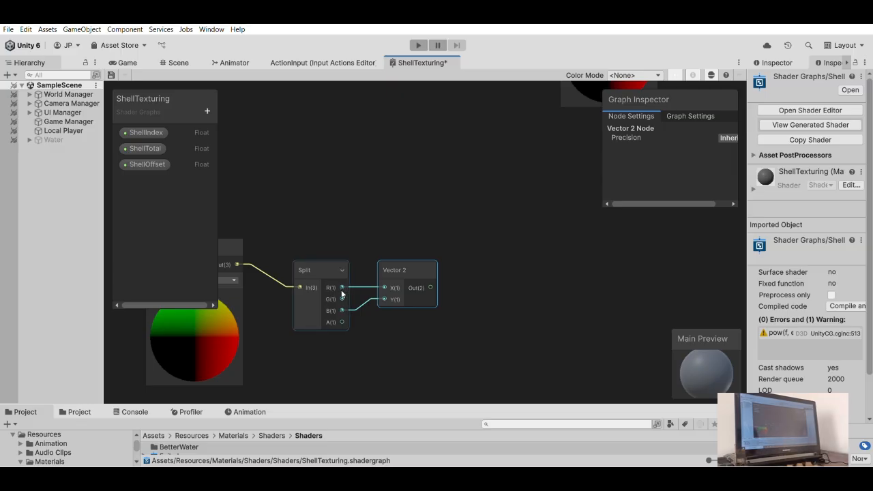
{"action": "left_click_drag", "start_coordinate": [342, 298], "coordinate": [385, 299]}
- Place the Split node directly beside the duplicated Position node and the Vector 2 node directly beside Split
{"action": "left_click_drag", "start_coordinate": [342, 311], "coordinate": [332, 278]}
{"action": "scroll", "coordinate": [386, 260], "scroll_direction": "down", "scroll_amount": 3}
{"action": "scroll", "coordinate": [385, 264], "scroll_direction": "up", "scroll_amount": 3}
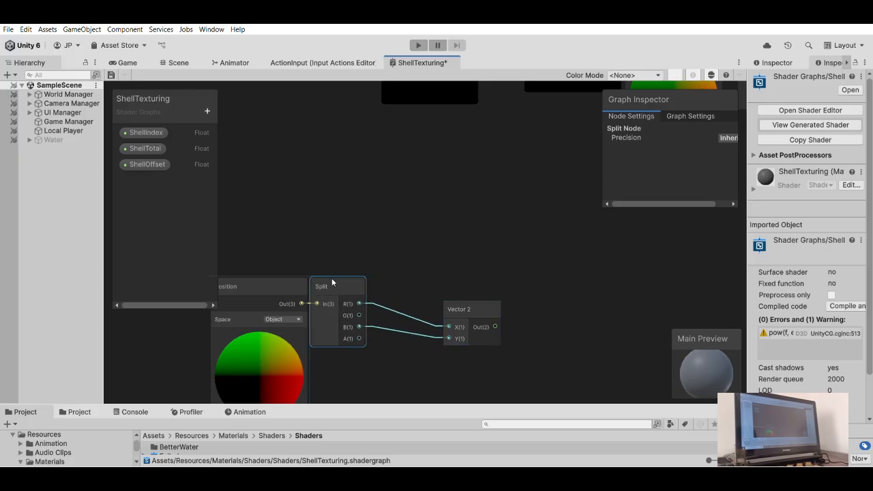
{"action": "left_click_drag", "start_coordinate": [476, 292], "coordinate": [398, 274]}
{"action": "left_click", "coordinate": [399, 236]}
{"action": "scroll", "coordinate": [409, 239], "scroll_direction": "down", "scroll_amount": 5}
{"action": "scroll", "coordinate": [405, 264], "scroll_direction": "up", "scroll_amount": 10}
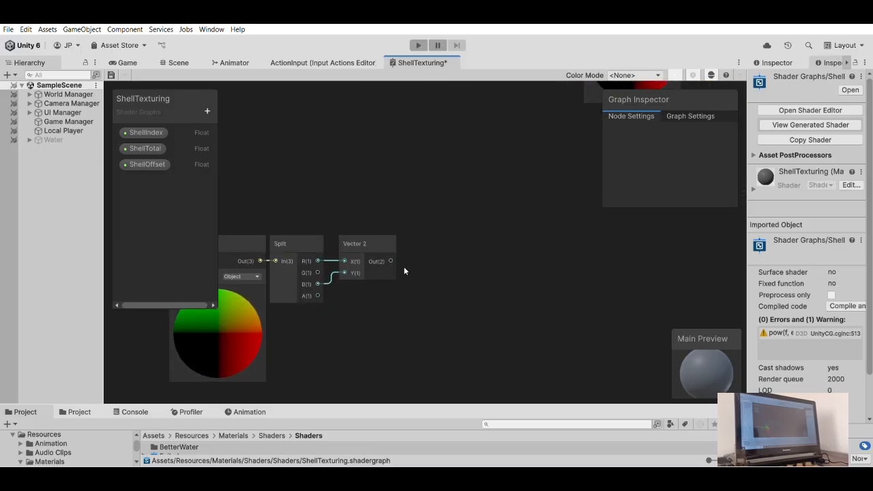
- Add a Multiply node with the Vector 2 output connected to its B input
{"action": "middle_click_drag", "start_coordinate": [452, 193], "coordinate": [405, 315]}
{"action": "scroll", "coordinate": [409, 262], "scroll_direction": "up", "scroll_amount": 1}
{"action": "middle_click_drag", "start_coordinate": [447, 258], "coordinate": [452, 308]}
{"action": "scroll", "coordinate": [431, 308], "scroll_direction": "down", "scroll_amount": 8}
{"action": "scroll", "coordinate": [430, 272], "scroll_direction": "down", "scroll_amount": 5}
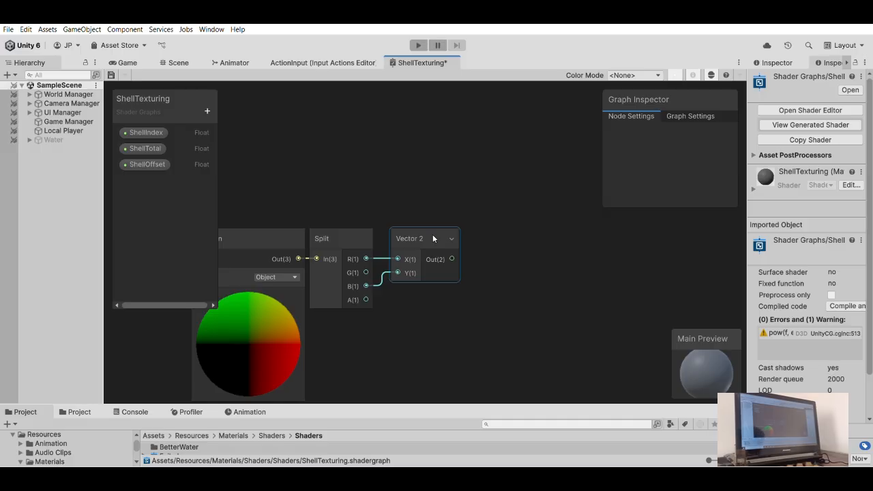
{"action": "left_click_drag", "start_coordinate": [451, 259], "coordinate": [514, 256]}
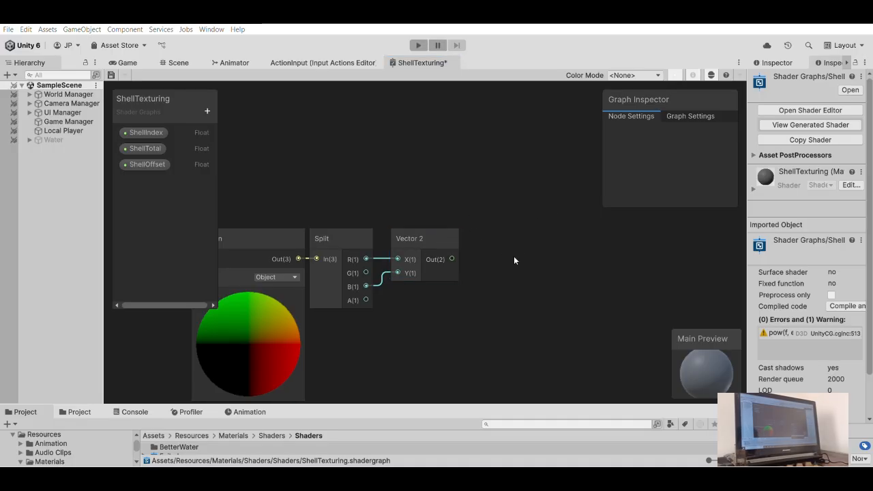
{"action": "key", "text": "Return"}
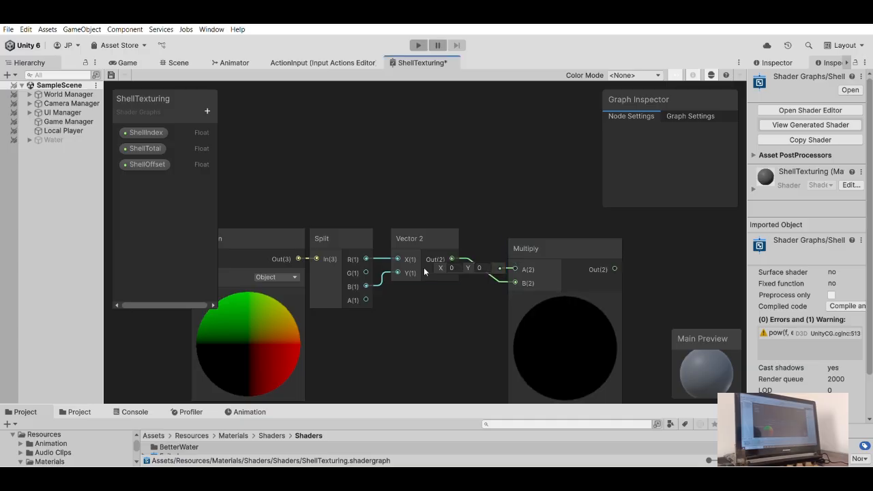
{"action": "left_click", "coordinate": [208, 111]}
{"action": "left_click", "coordinate": [229, 122]}
{"action": "type", "text": "S"}
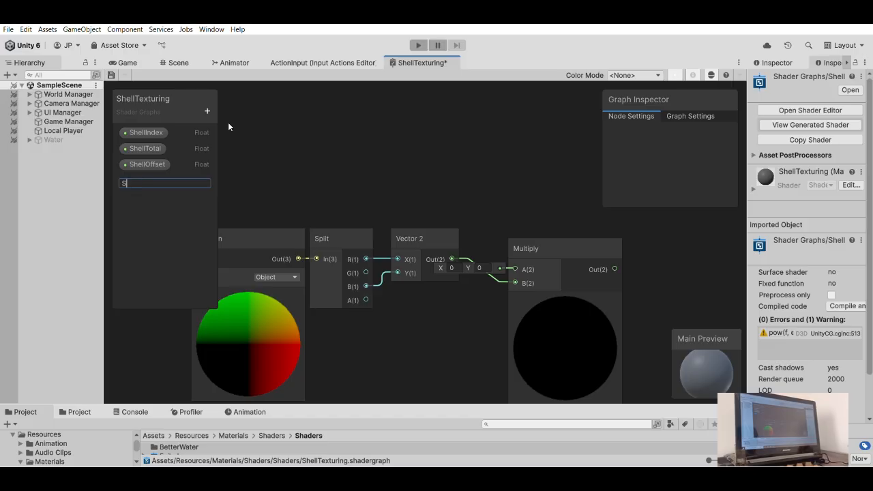
{"action": "key", "text": "BackSpace"}
{"action": "key", "text": "Return"}
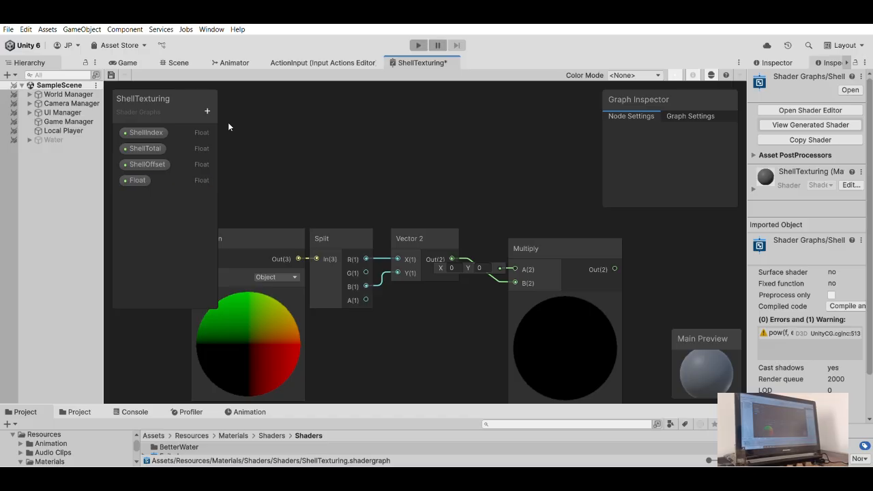
{"action": "left_click", "coordinate": [140, 179]}
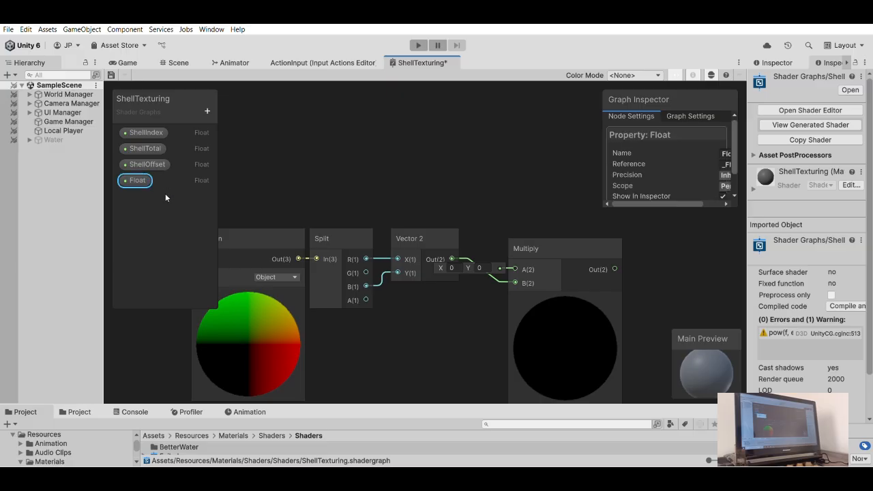
{"action": "key", "text": "Delete"}
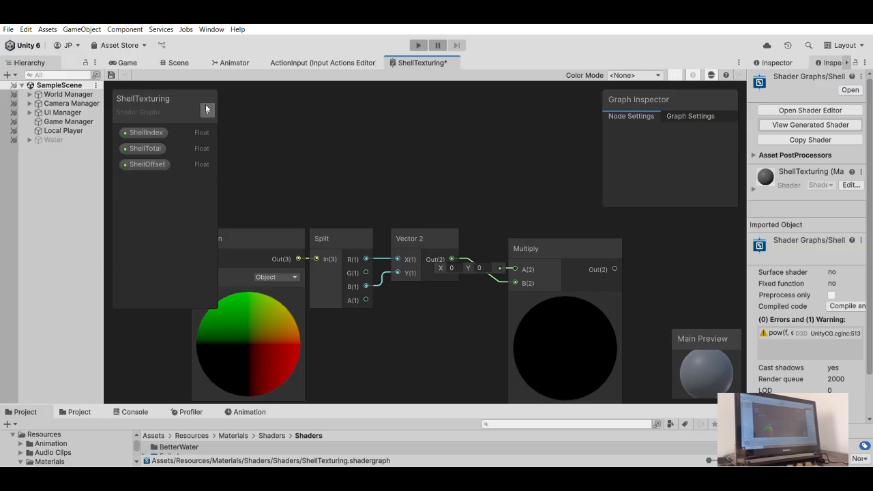
- Add a Vector2 property named ShellScale, place its node in the graph and connect it to the Multiply node's A input
{"action": "left_click", "coordinate": [241, 138]}
{"action": "type", "text": "ShellScale"}
{"action": "key", "text": "Return"}
{"action": "left_click_drag", "start_coordinate": [146, 180], "coordinate": [533, 185]}
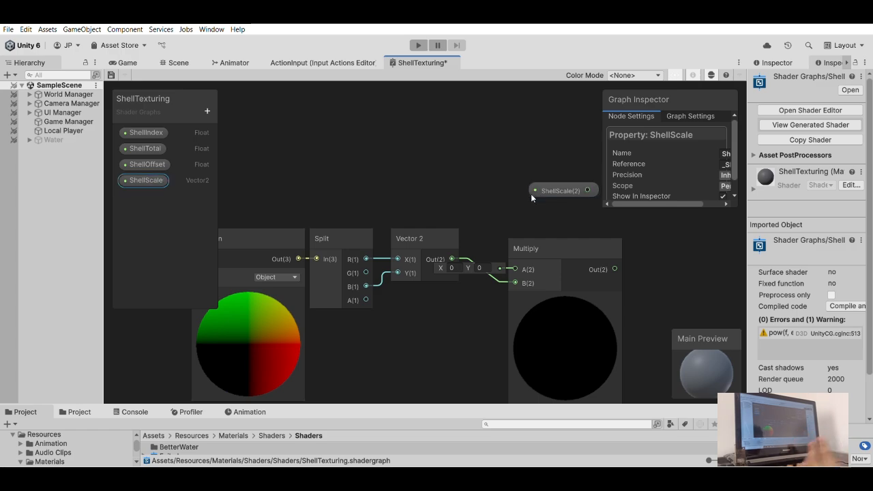
{"action": "left_click_drag", "start_coordinate": [587, 191], "coordinate": [515, 268]}
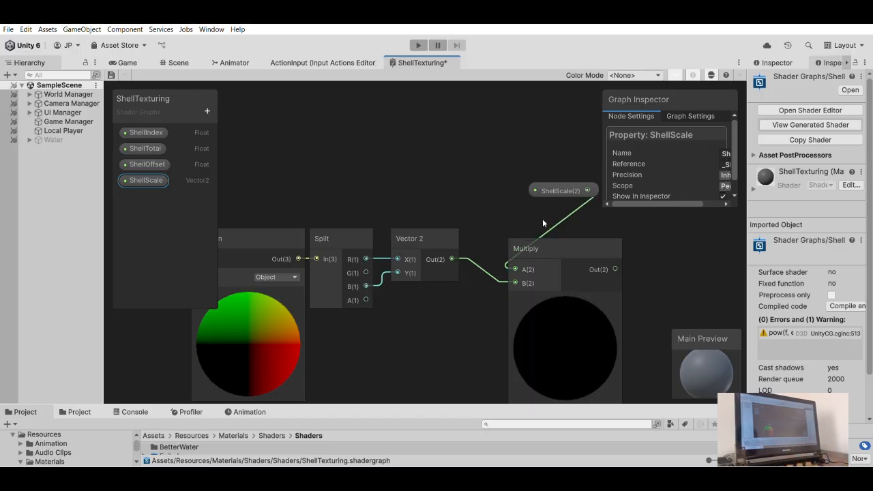
- Place the Multiply node closer beside Vector 2 and the ShellScale node directly above Vector 2
{"action": "scroll", "coordinate": [525, 240], "scroll_direction": "down", "scroll_amount": 2}
{"action": "middle_click_drag", "start_coordinate": [524, 240], "coordinate": [458, 241]}
{"action": "left_click_drag", "start_coordinate": [459, 243], "coordinate": [435, 240]}
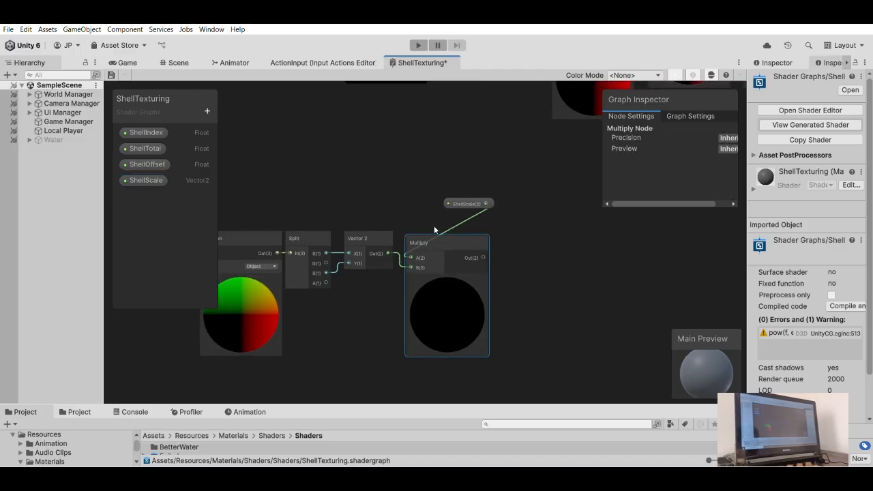
{"action": "left_click_drag", "start_coordinate": [457, 199], "coordinate": [365, 240]}
{"action": "scroll", "coordinate": [367, 213], "scroll_direction": "up", "scroll_amount": 6}
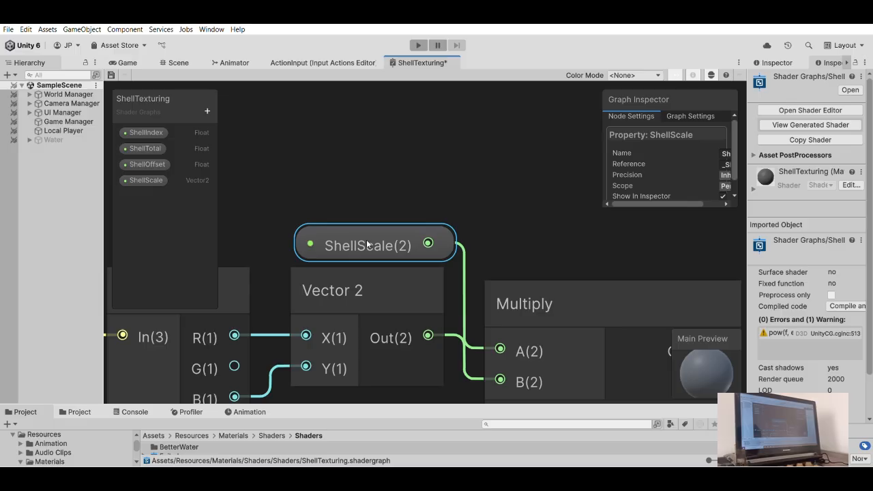
{"action": "scroll", "coordinate": [450, 181], "scroll_direction": "down", "scroll_amount": 6}
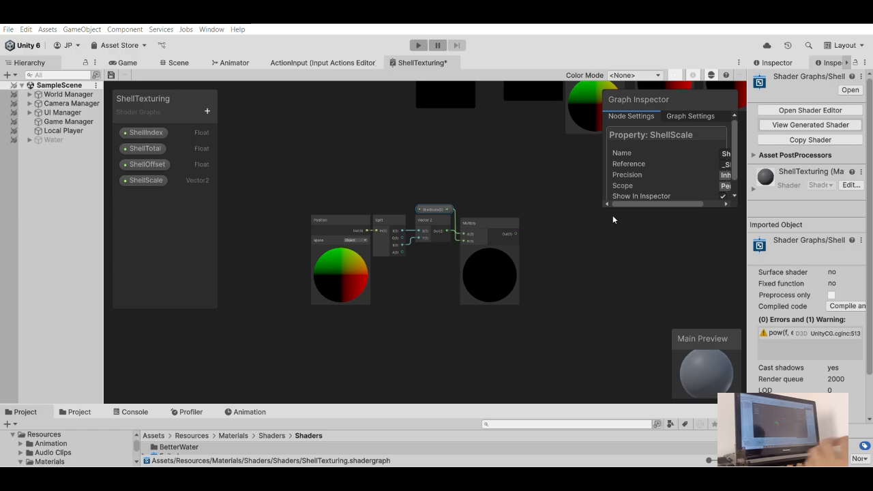
- Fine-tune the Multiply node's position so that its header lines up with the Vector 2 node's header
{"action": "left_click", "coordinate": [549, 213]}
{"action": "left_click_drag", "start_coordinate": [470, 217], "coordinate": [471, 212]}
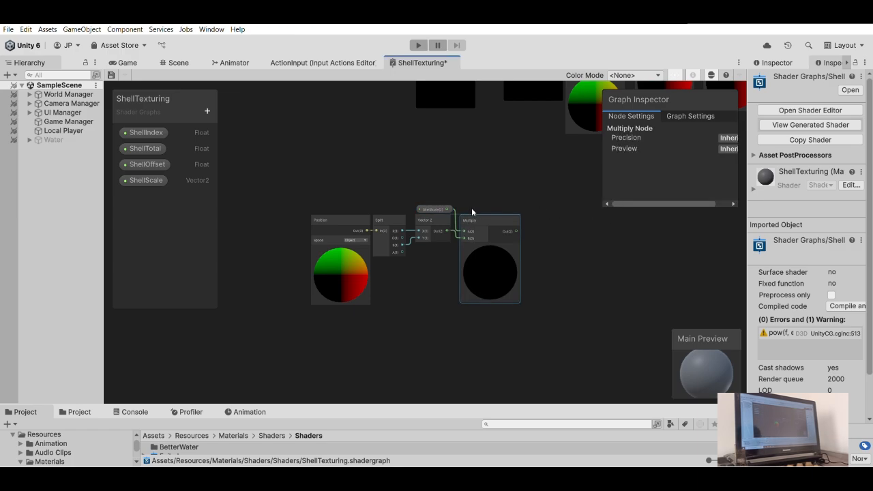
{"action": "scroll", "coordinate": [473, 207], "scroll_direction": "up", "scroll_amount": 4}
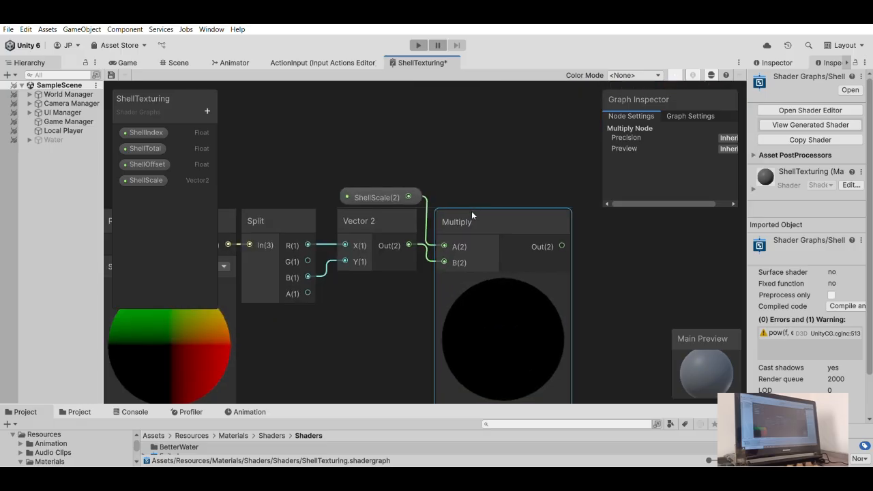
{"action": "left_click_drag", "start_coordinate": [475, 215], "coordinate": [473, 212]}
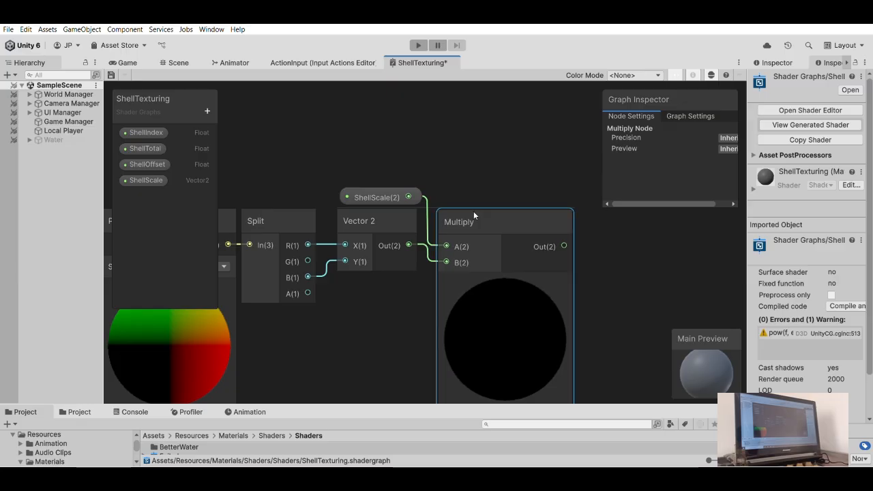
{"action": "left_click_drag", "start_coordinate": [473, 215], "coordinate": [473, 215]}
{"action": "left_click", "coordinate": [458, 156]}
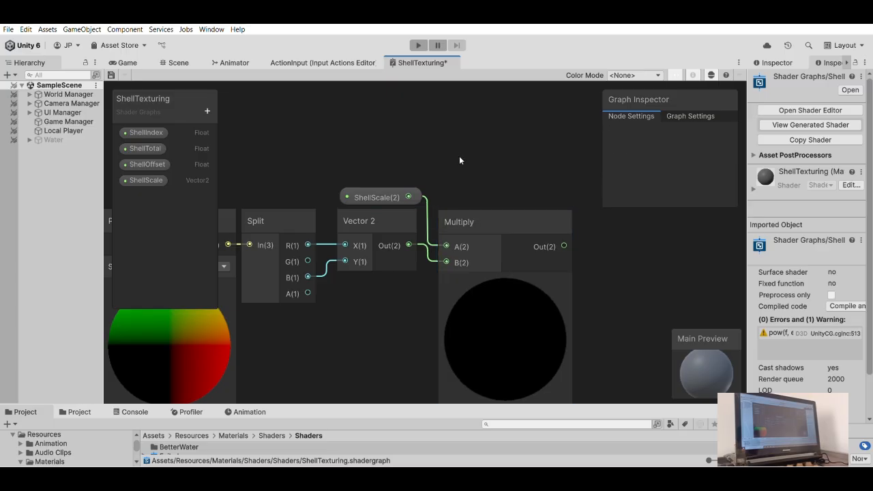
- Add a Sample Texture 2D node with the Multiply output connected to its UV input
{"action": "scroll", "coordinate": [478, 183], "scroll_direction": "down", "scroll_amount": 4}
{"action": "left_click_drag", "start_coordinate": [470, 214], "coordinate": [516, 233]}
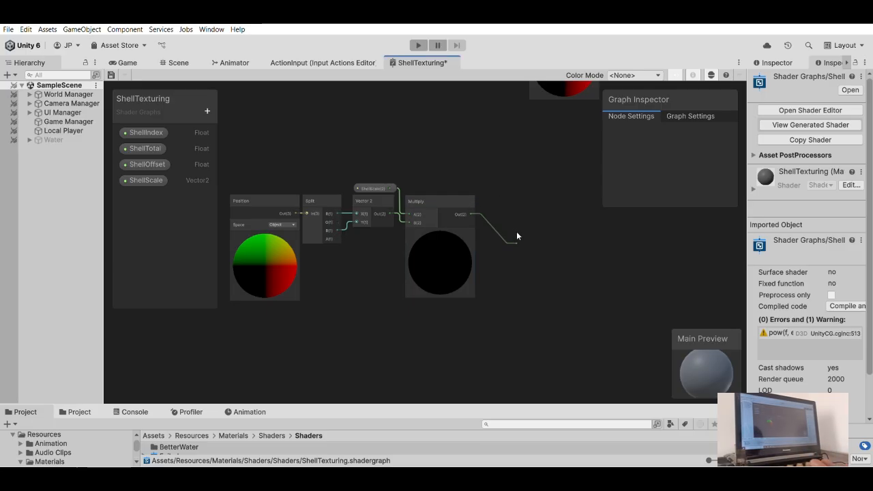
{"action": "left_click_drag", "start_coordinate": [502, 231], "coordinate": [528, 226]}
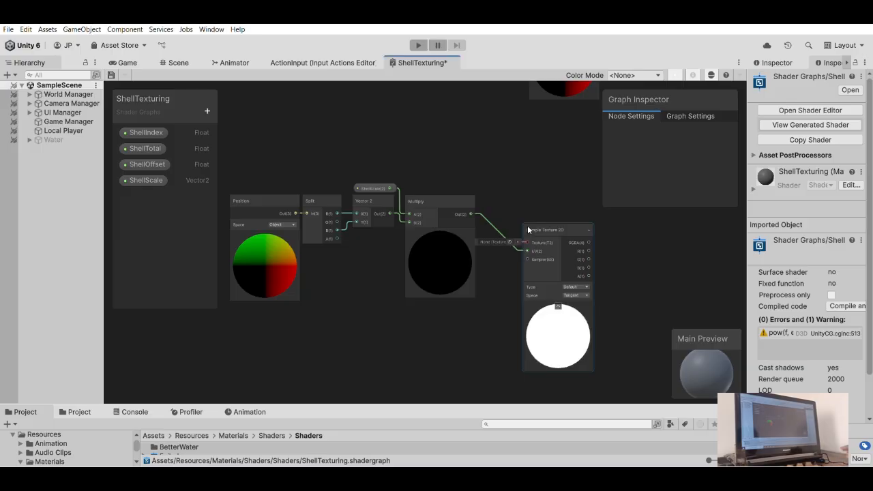
{"action": "scroll", "coordinate": [499, 191], "scroll_direction": "up", "scroll_amount": 2}
{"action": "scroll", "coordinate": [523, 206], "scroll_direction": "down", "scroll_amount": 1}
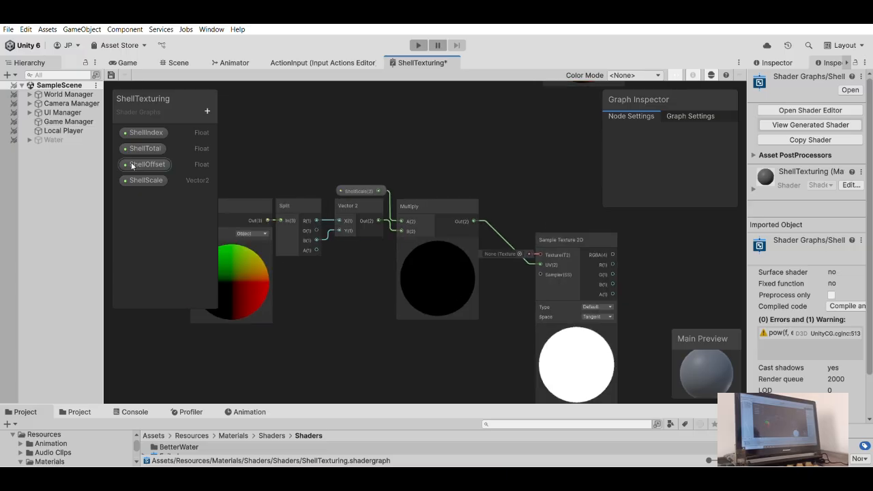
- Add a Texture2D property named ShellTexture and connect its node to the Texture input of Sample Texture 2D
{"action": "left_click", "coordinate": [243, 202]}
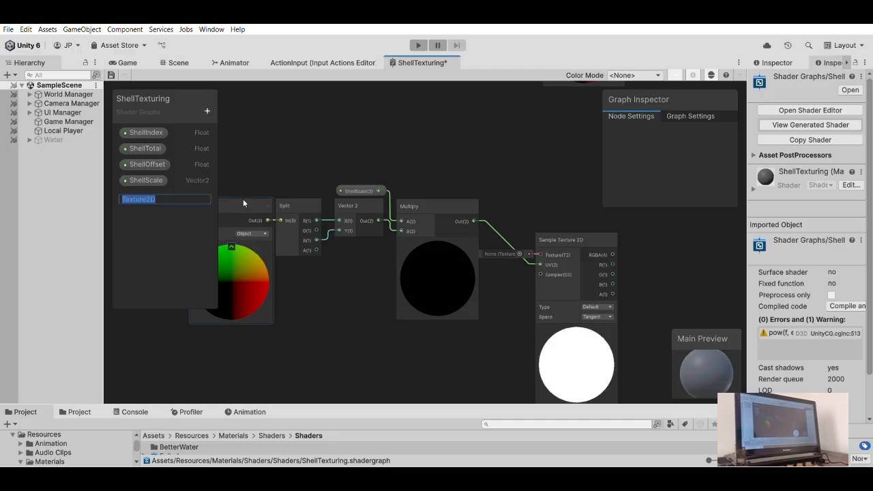
{"action": "type", "text": "ShellTexture"}
{"action": "key", "text": "Return"}
{"action": "left_click_drag", "start_coordinate": [149, 196], "coordinate": [517, 206]}
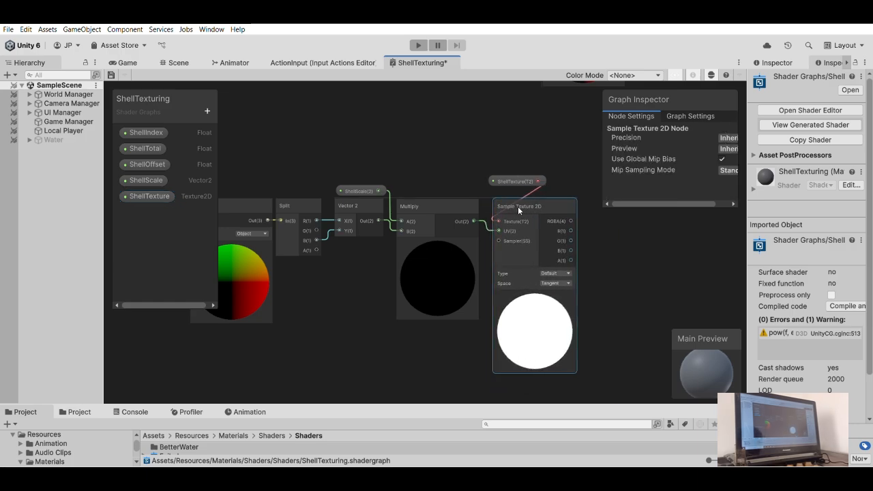
- Place the ShellTexture node just above Multiply and the Sample Texture 2D node directly beside Multiply
{"action": "left_click_drag", "start_coordinate": [514, 175], "coordinate": [448, 187]}
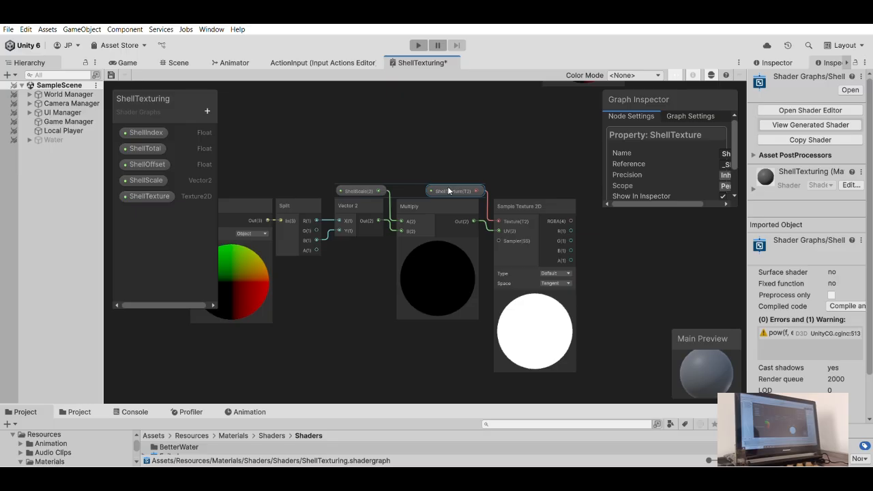
{"action": "left_click_drag", "start_coordinate": [544, 206], "coordinate": [538, 188]}
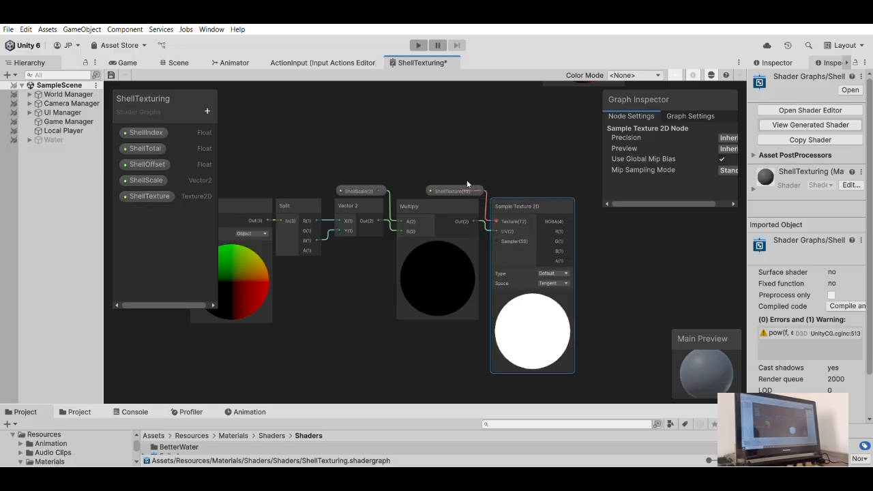
{"action": "left_click_drag", "start_coordinate": [464, 187], "coordinate": [454, 180]}
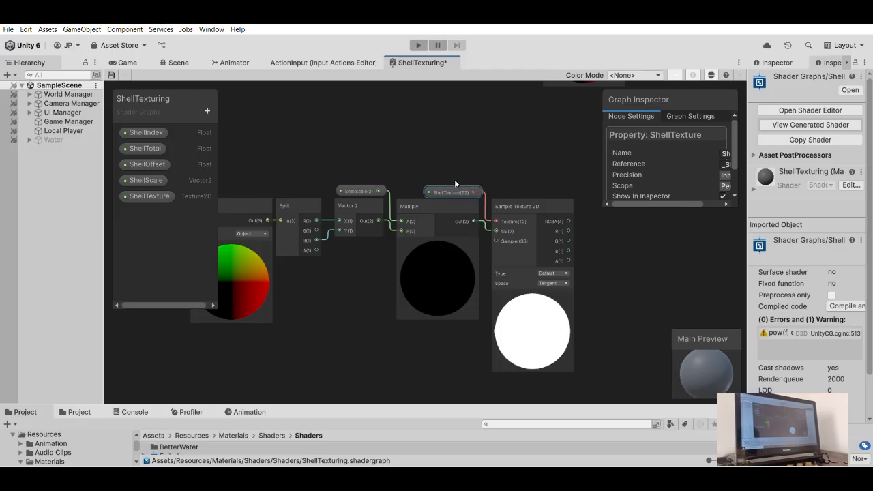
{"action": "left_click", "coordinate": [480, 152]}
- Add a Subtract node with the Sample Texture 2D RGBA output connected to its A input
{"action": "scroll", "coordinate": [481, 153], "scroll_direction": "down", "scroll_amount": 3}
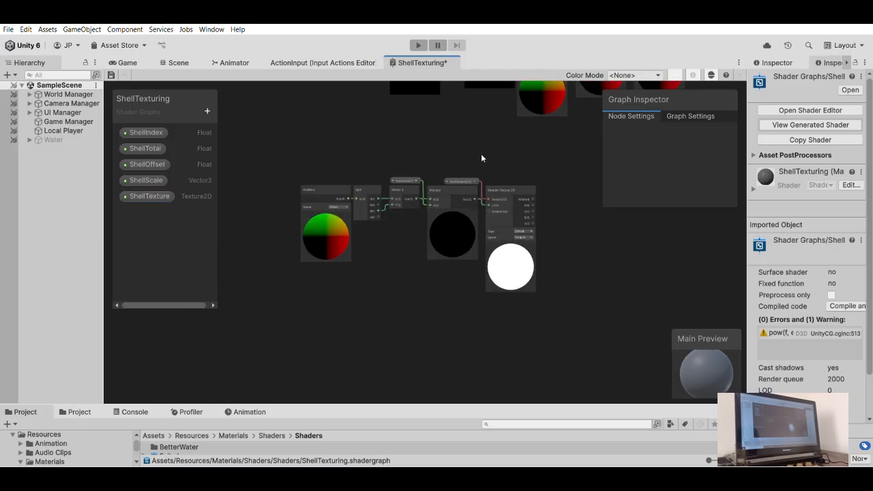
{"action": "middle_click_drag", "start_coordinate": [481, 153], "coordinate": [414, 165]}
{"action": "middle_click_drag", "start_coordinate": [359, 178], "coordinate": [354, 262]}
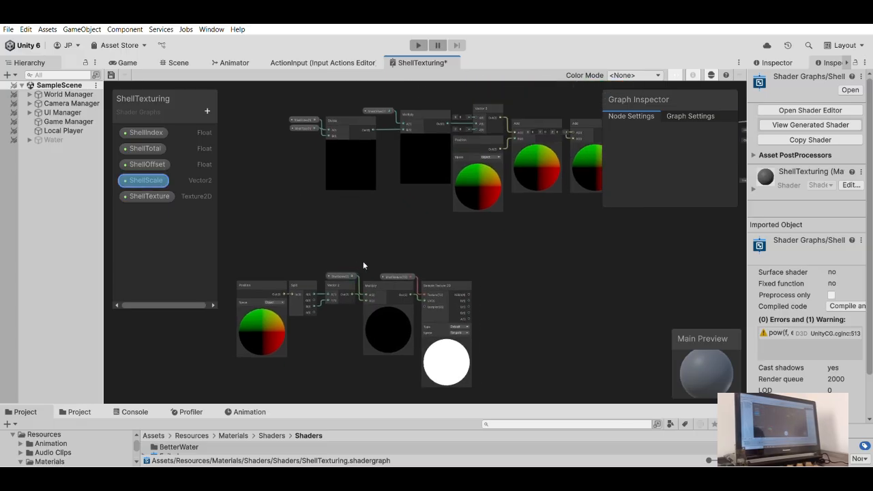
{"action": "scroll", "coordinate": [393, 213], "scroll_direction": "down", "scroll_amount": 3}
{"action": "middle_click_drag", "start_coordinate": [393, 214], "coordinate": [402, 250]}
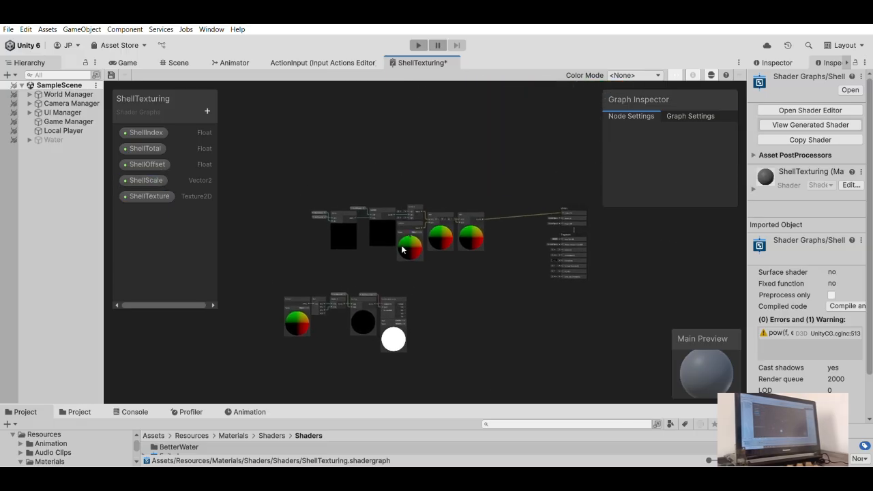
{"action": "scroll", "coordinate": [402, 257], "scroll_direction": "up", "scroll_amount": 7}
{"action": "scroll", "coordinate": [405, 236], "scroll_direction": "up", "scroll_amount": 3}
{"action": "middle_click_drag", "start_coordinate": [386, 300], "coordinate": [450, 201]}
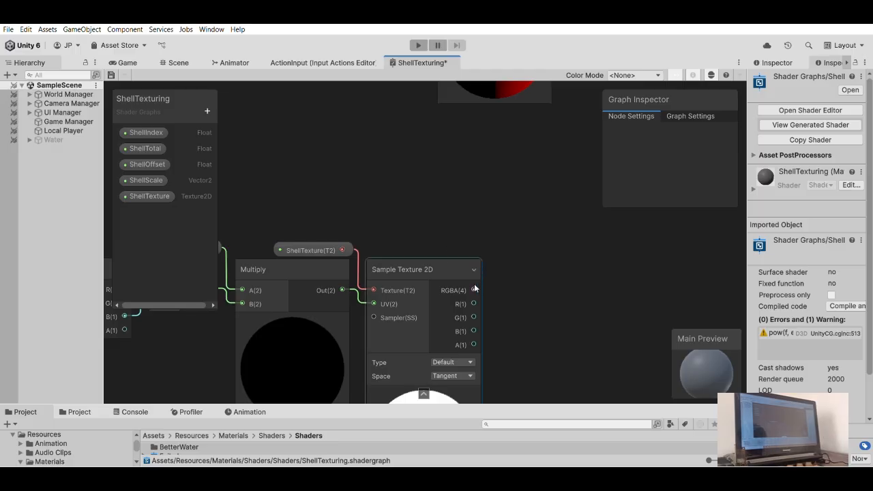
{"action": "left_click_drag", "start_coordinate": [473, 289], "coordinate": [537, 263]}
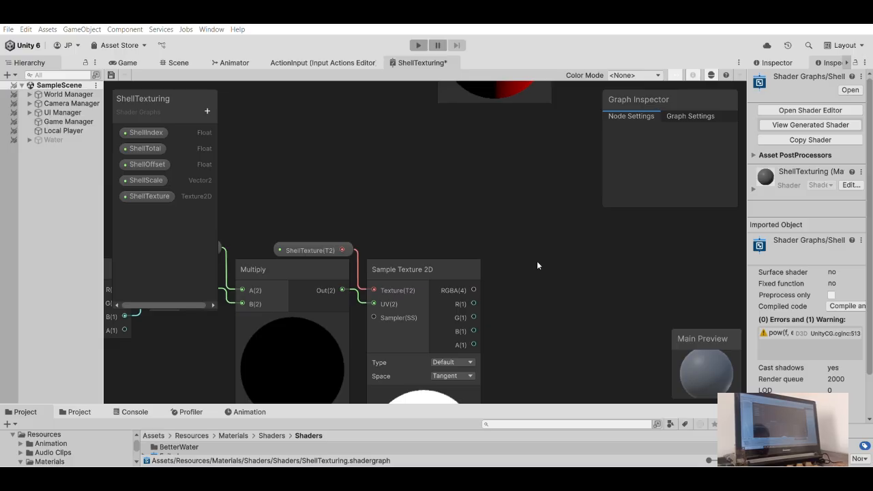
{"action": "key", "text": "Return"}
{"action": "scroll", "coordinate": [513, 223], "scroll_direction": "down", "scroll_amount": 1}
{"action": "middle_click_drag", "start_coordinate": [513, 223], "coordinate": [490, 230]}
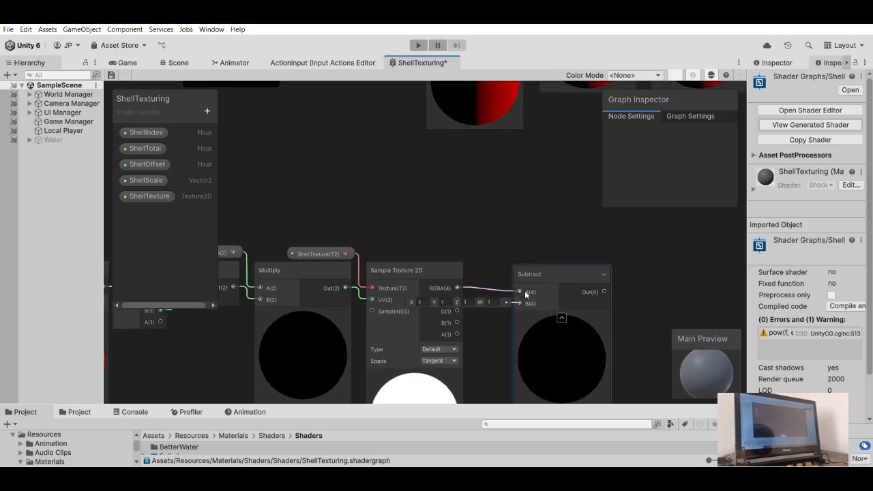
- Connect the Divide node's output to Subtract's B input and place Subtract directly beside Sample Texture 2D
{"action": "middle_click_drag", "start_coordinate": [504, 216], "coordinate": [525, 246]}
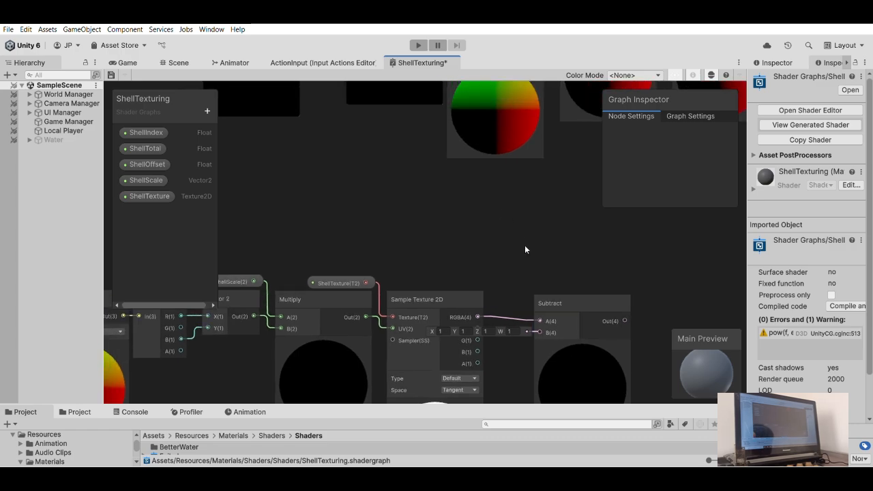
{"action": "scroll", "coordinate": [524, 249], "scroll_direction": "down", "scroll_amount": 1}
{"action": "left_click_drag", "start_coordinate": [534, 310], "coordinate": [358, 164]}
{"action": "scroll", "coordinate": [434, 213], "scroll_direction": "down", "scroll_amount": 3}
{"action": "middle_click_drag", "start_coordinate": [457, 207], "coordinate": [494, 146]}
{"action": "scroll", "coordinate": [547, 277], "scroll_direction": "up", "scroll_amount": 3}
{"action": "middle_click_drag", "start_coordinate": [492, 265], "coordinate": [545, 262]}
{"action": "left_click_drag", "start_coordinate": [594, 245], "coordinate": [565, 240]}
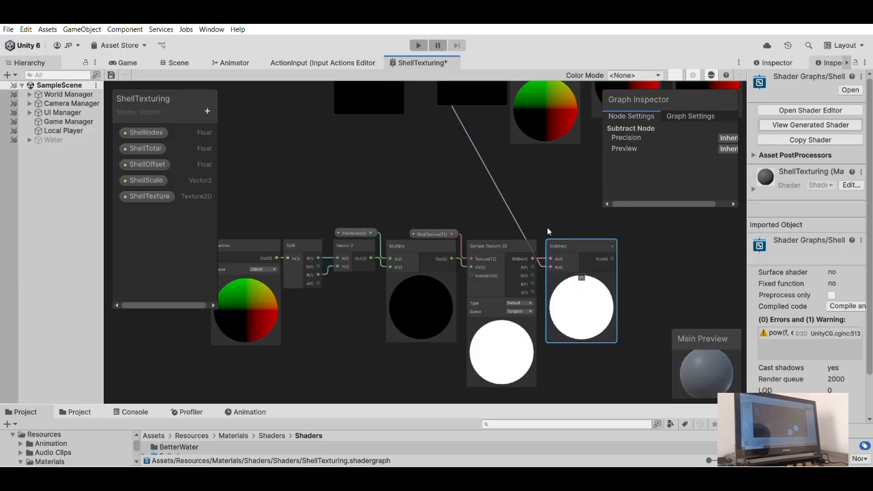
- Shift the whole lower node chain, from Position to Subtract, so that the Divide-to-Subtract connection runs vertically
{"action": "scroll", "coordinate": [467, 247], "scroll_direction": "down", "scroll_amount": 3}
{"action": "middle_click_drag", "start_coordinate": [468, 246], "coordinate": [501, 254]}
{"action": "left_click_drag", "start_coordinate": [606, 351], "coordinate": [351, 236]}
{"action": "left_click_drag", "start_coordinate": [558, 237], "coordinate": [494, 203]}
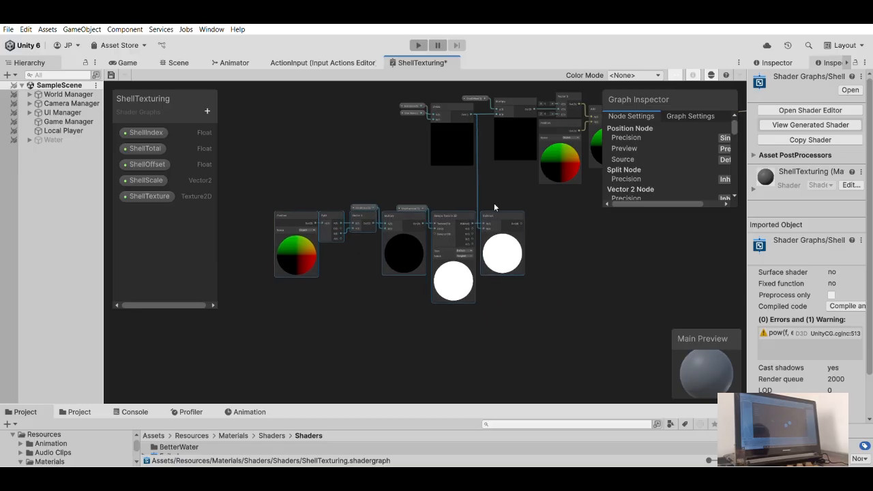
{"action": "left_click", "coordinate": [571, 217]}
- Add a Step node with the Subtract output connected to its In input
{"action": "middle_click_drag", "start_coordinate": [564, 226], "coordinate": [490, 275]}
{"action": "scroll", "coordinate": [491, 274], "scroll_direction": "up", "scroll_amount": 1}
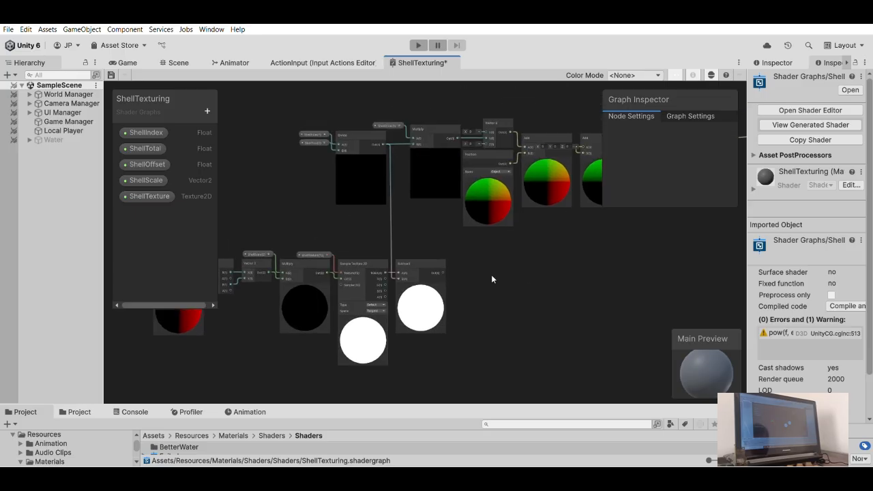
{"action": "scroll", "coordinate": [491, 275], "scroll_direction": "down", "scroll_amount": 1}
{"action": "middle_click_drag", "start_coordinate": [441, 246], "coordinate": [452, 249]}
{"action": "scroll", "coordinate": [452, 249], "scroll_direction": "up", "scroll_amount": 3}
{"action": "scroll", "coordinate": [431, 240], "scroll_direction": "down", "scroll_amount": 5}
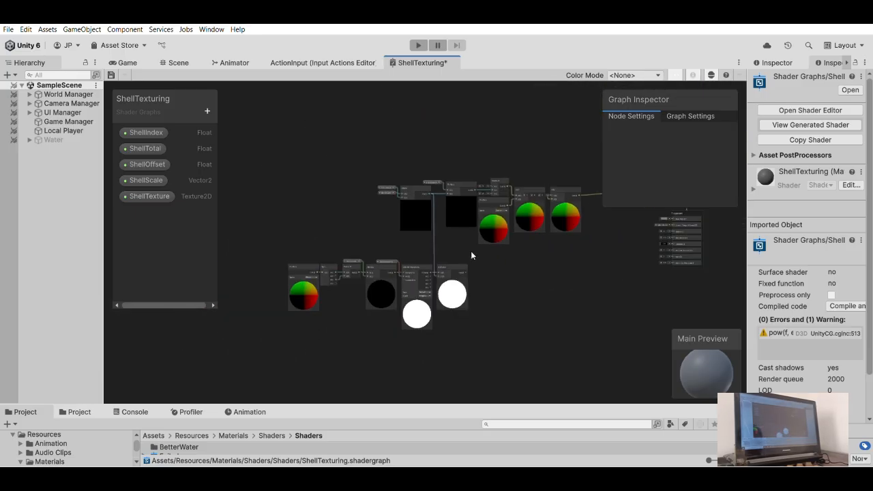
{"action": "scroll", "coordinate": [469, 257], "scroll_direction": "up", "scroll_amount": 3}
{"action": "middle_click_drag", "start_coordinate": [443, 244], "coordinate": [475, 241]}
{"action": "left_click_drag", "start_coordinate": [496, 277], "coordinate": [543, 280]}
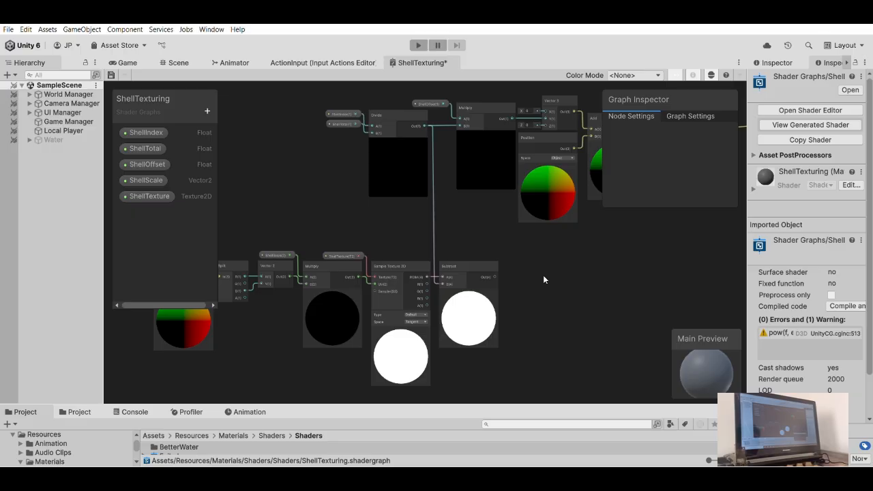
{"action": "key", "text": "Return"}
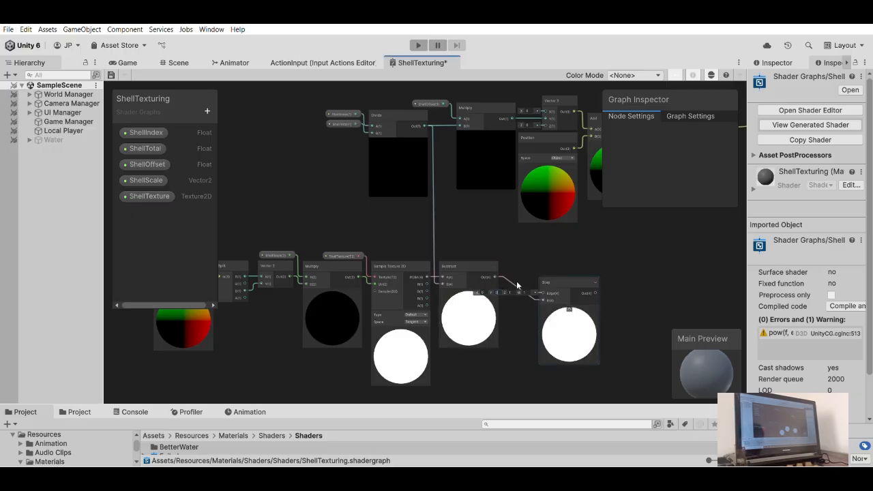
- Place the Step node directly beside the Subtract node
{"action": "left_click_drag", "start_coordinate": [569, 278], "coordinate": [515, 237]}
{"action": "scroll", "coordinate": [532, 256], "scroll_direction": "up", "scroll_amount": 6}
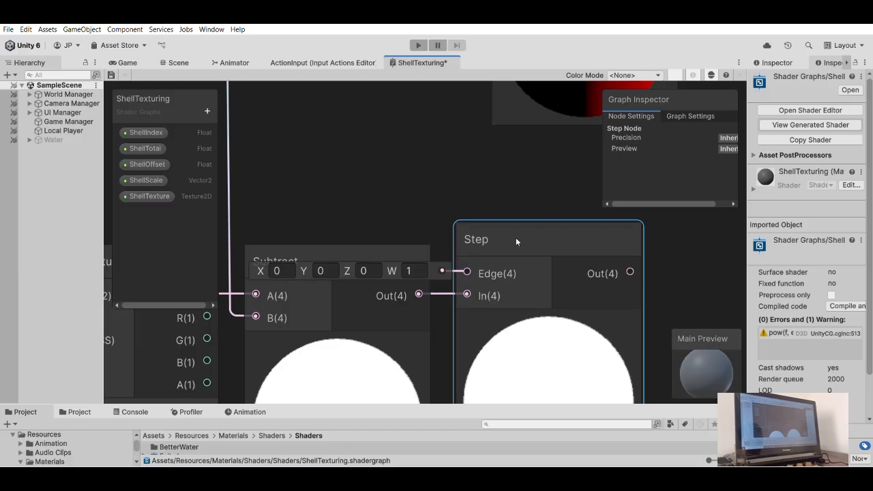
{"action": "scroll", "coordinate": [516, 238], "scroll_direction": "down", "scroll_amount": 6}
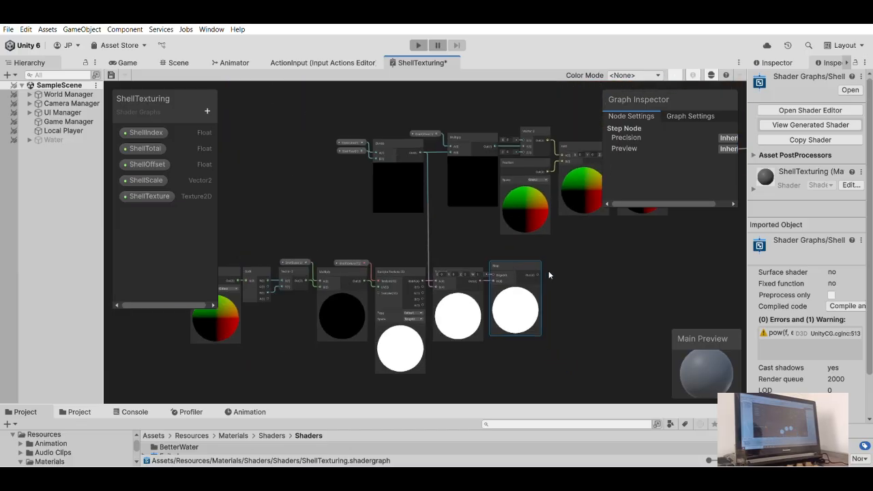
- Connect the Step node's output to the Alpha input of the Fragment block
{"action": "middle_click_drag", "start_coordinate": [567, 269], "coordinate": [394, 279]}
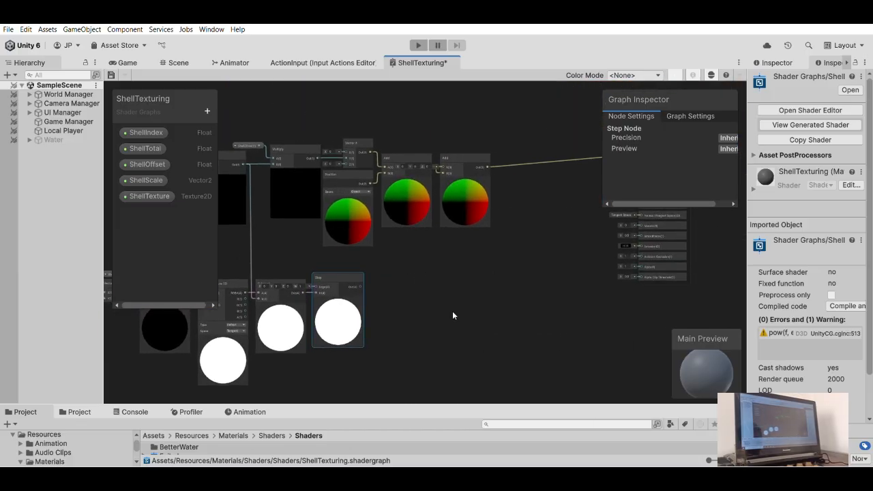
{"action": "left_click_drag", "start_coordinate": [361, 287], "coordinate": [632, 257]}
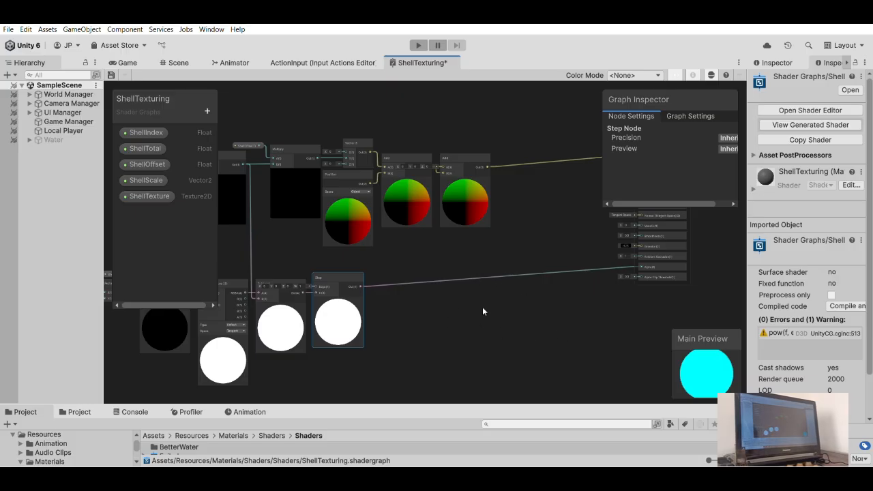
{"action": "scroll", "coordinate": [482, 311], "scroll_direction": "up", "scroll_amount": 2}
{"action": "scroll", "coordinate": [463, 310], "scroll_direction": "up", "scroll_amount": 2}
{"action": "scroll", "coordinate": [477, 317], "scroll_direction": "down", "scroll_amount": 4}
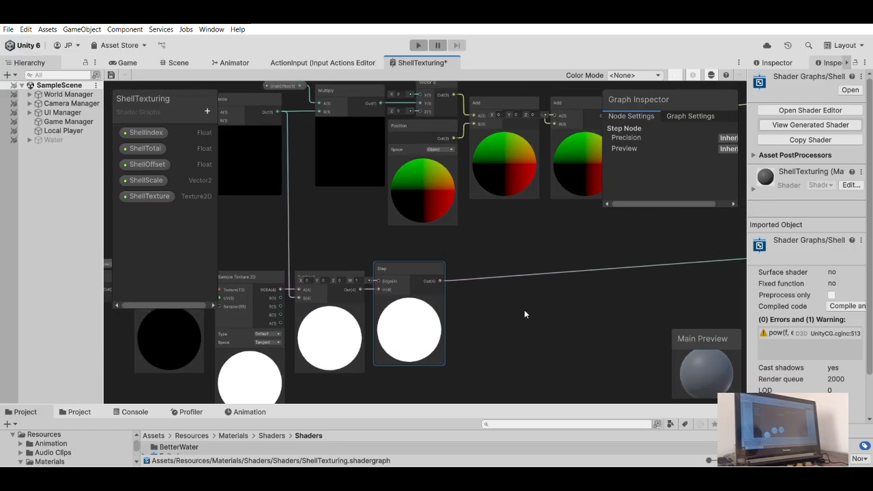
- Shift both node chains together slightly upward so that the last Add node's connection to the Vertex Position input runs level
{"action": "middle_click_drag", "start_coordinate": [509, 310], "coordinate": [488, 330]}
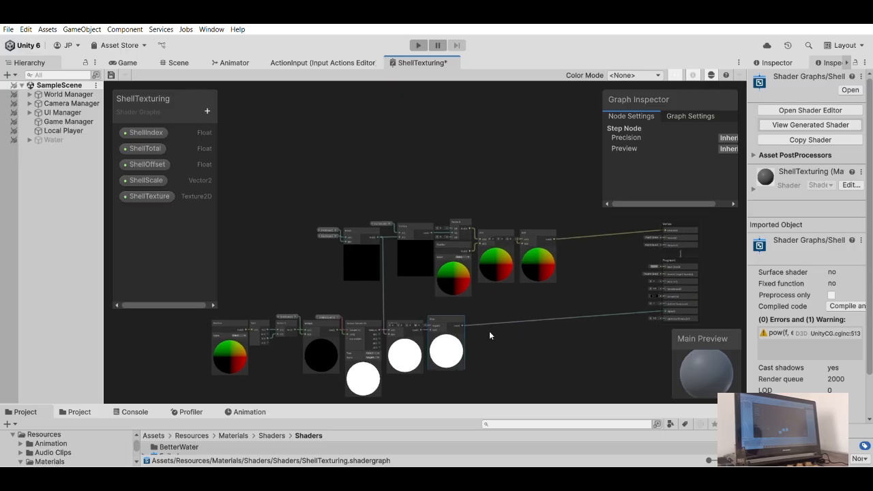
{"action": "scroll", "coordinate": [485, 308], "scroll_direction": "down", "scroll_amount": 1}
{"action": "left_click_drag", "start_coordinate": [252, 203], "coordinate": [542, 383]}
{"action": "left_click_drag", "start_coordinate": [534, 245], "coordinate": [532, 227]}
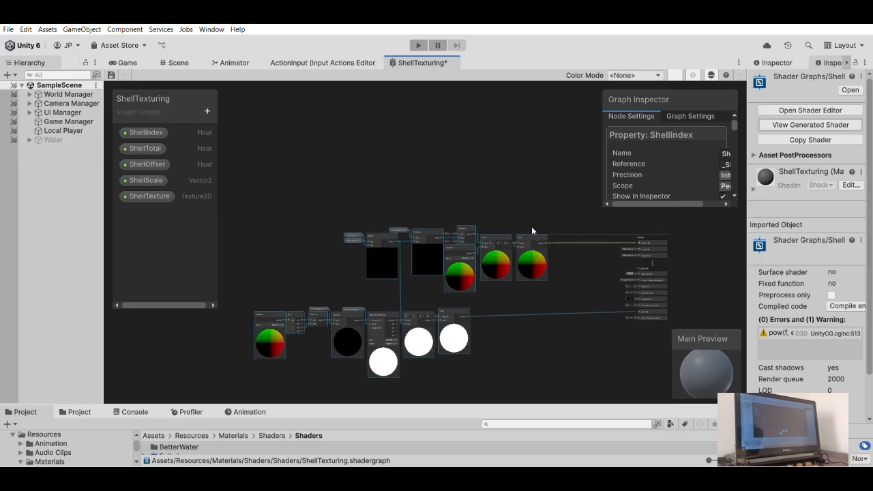
{"action": "left_click", "coordinate": [513, 351]}
- Nudge the lower node chain, from Position to Step, slightly upward so that the Step-to-Alpha connection runs nearly level
{"action": "left_click_drag", "start_coordinate": [253, 302], "coordinate": [247, 294]}
{"action": "left_click_drag", "start_coordinate": [445, 297], "coordinate": [444, 293]}
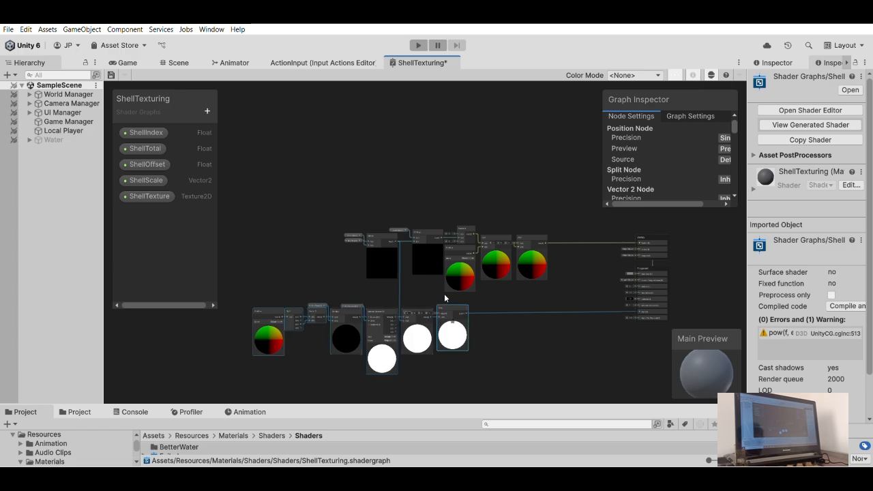
{"action": "left_click", "coordinate": [517, 321]}
{"action": "scroll", "coordinate": [511, 325], "scroll_direction": "down", "scroll_amount": 3}
{"action": "middle_click_drag", "start_coordinate": [501, 322], "coordinate": [481, 267]}
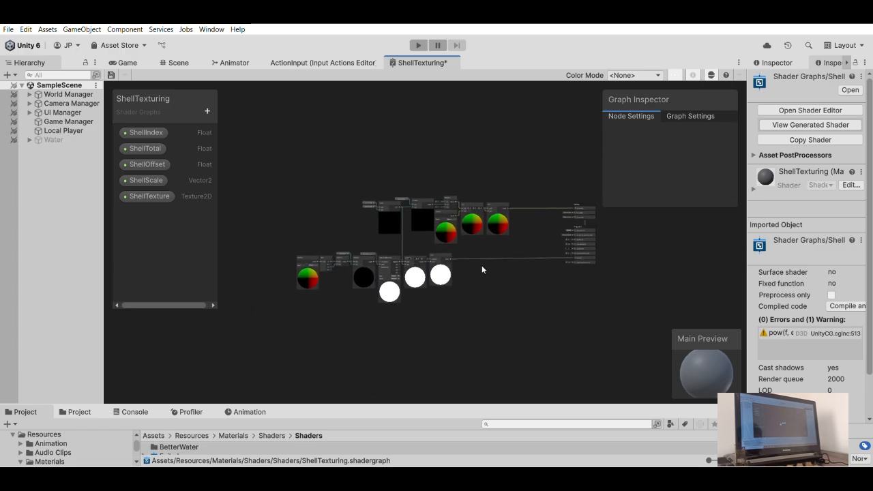
- Reorder the graph properties so that ShellScale comes after ShellTexture
{"action": "scroll", "coordinate": [482, 265], "scroll_direction": "up", "scroll_amount": 4}
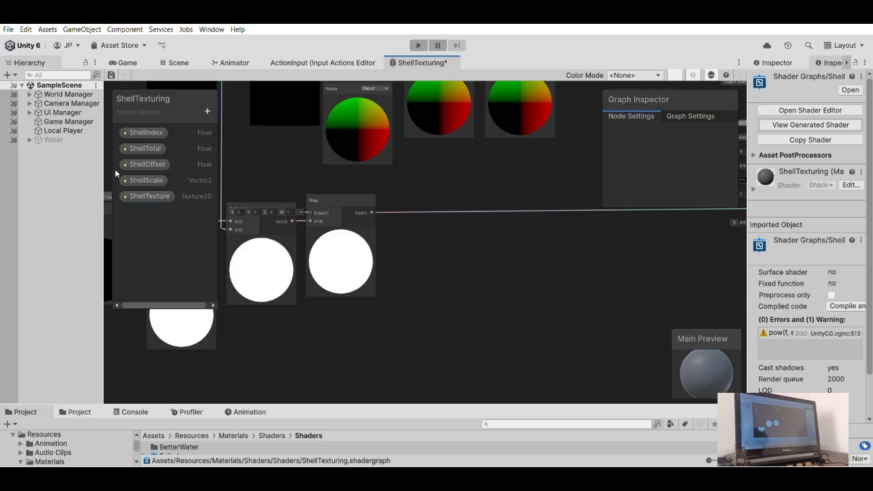
{"action": "left_click", "coordinate": [140, 180]}
{"action": "left_click_drag", "start_coordinate": [143, 197], "coordinate": [144, 197]}
{"action": "left_click", "coordinate": [151, 196]}
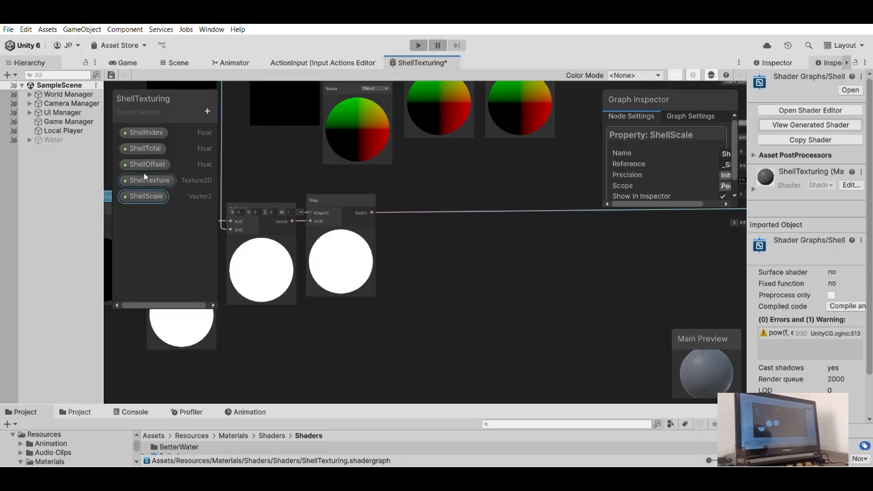
{"action": "left_click", "coordinate": [411, 266]}
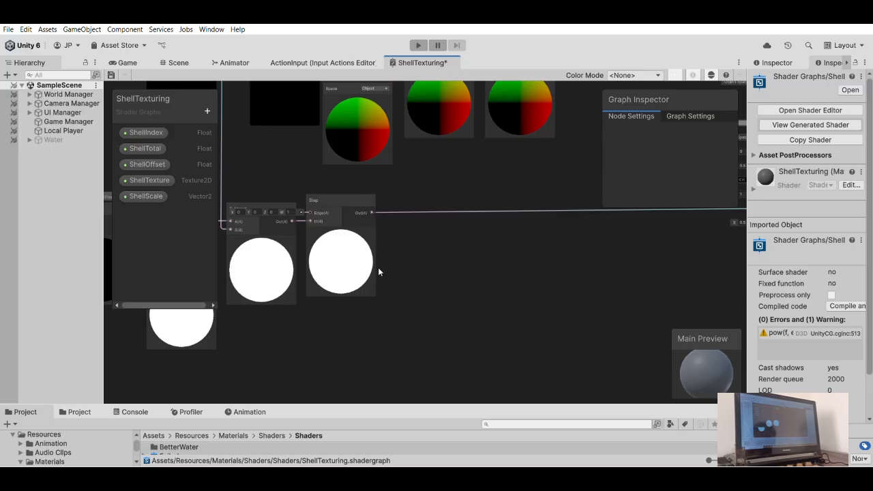
- Move the whole lower node chain, from Position to Step, far below the upper chain to free space between them
{"action": "middle_click_drag", "start_coordinate": [385, 270], "coordinate": [447, 282]}
{"action": "scroll", "coordinate": [446, 285], "scroll_direction": "down", "scroll_amount": 4}
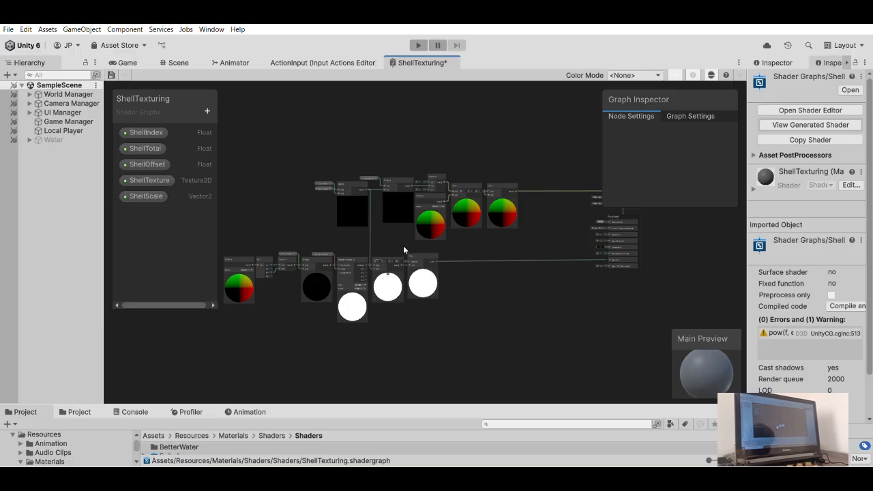
{"action": "scroll", "coordinate": [369, 196], "scroll_direction": "up", "scroll_amount": 3}
{"action": "scroll", "coordinate": [377, 225], "scroll_direction": "down", "scroll_amount": 4}
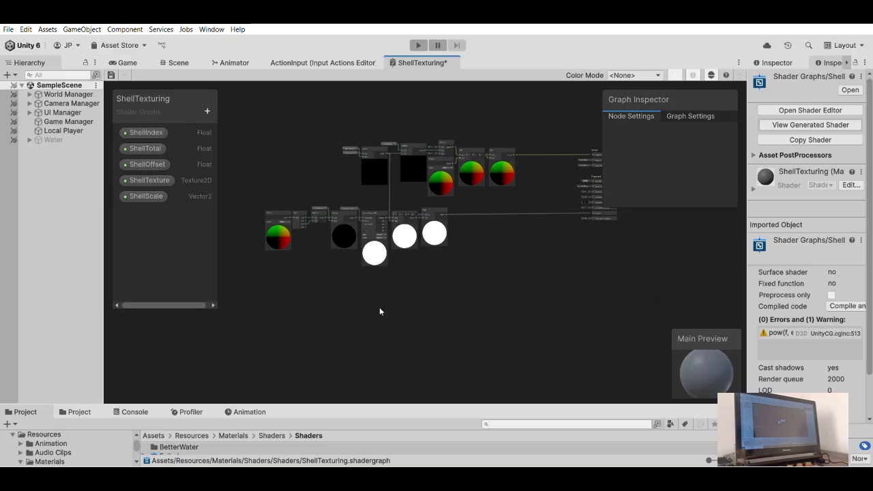
{"action": "middle_click_drag", "start_coordinate": [515, 245], "coordinate": [482, 292]}
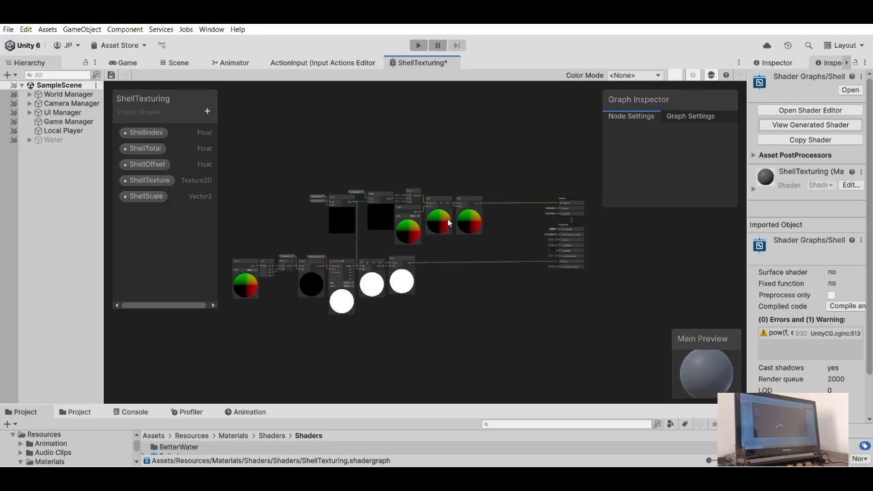
{"action": "middle_click_drag", "start_coordinate": [384, 322], "coordinate": [409, 282]}
{"action": "left_click_drag", "start_coordinate": [463, 317], "coordinate": [266, 197]}
{"action": "left_click_drag", "start_coordinate": [428, 217], "coordinate": [429, 316]}
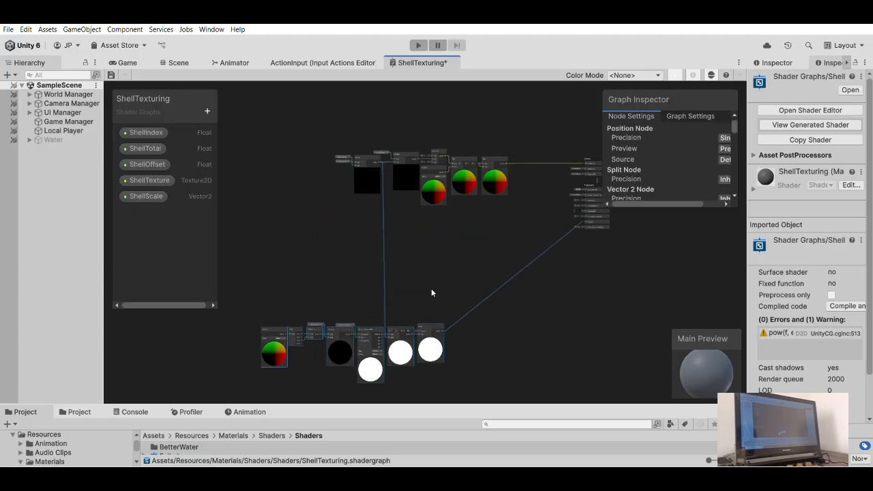
{"action": "left_click", "coordinate": [429, 300]}
- Add a Multiply node between the two chains with the Divide output connected to its A input
{"action": "scroll", "coordinate": [429, 244], "scroll_direction": "up", "scroll_amount": 5}
{"action": "left_click_drag", "start_coordinate": [379, 125], "coordinate": [453, 246]}
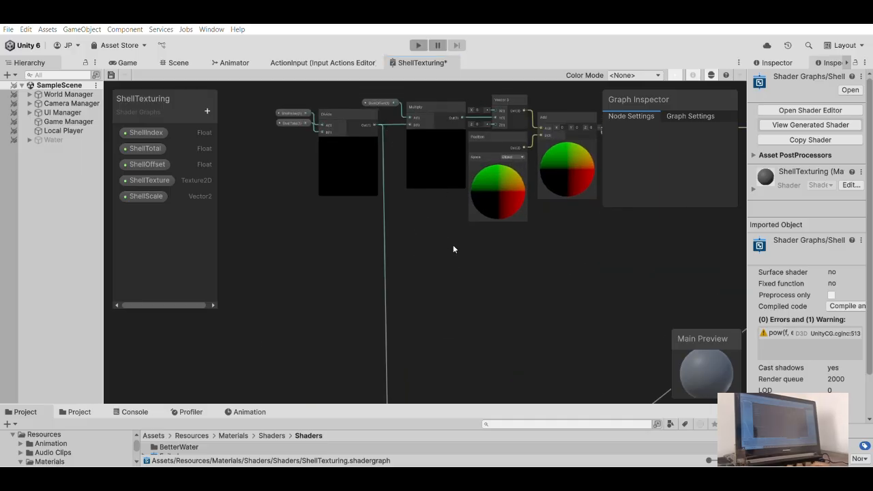
{"action": "key", "text": "Return"}
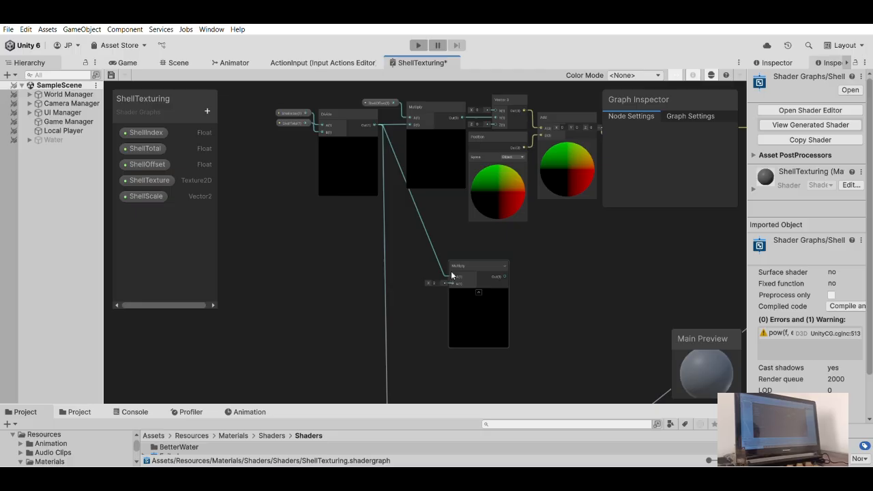
- Add a Float property named GradientColorStrength to the shader graph
{"action": "left_click", "coordinate": [207, 110]}
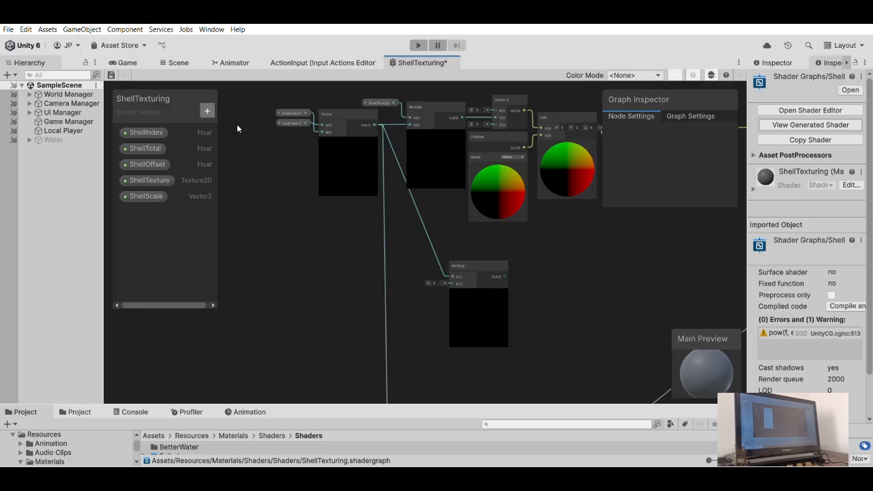
{"action": "left_click", "coordinate": [234, 125]}
{"action": "type", "text": "G"}
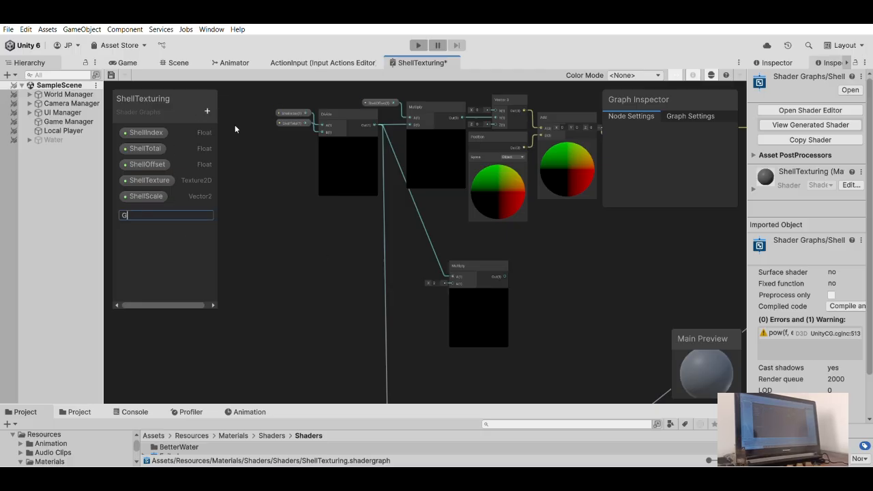
{"action": "type", "text": "radientColorStrength"}
{"action": "key", "text": "Return"}
- Place the GradientColorStrength property in the graph, connect it to the new Multiply node's B input and position it directly beside that node
{"action": "left_click", "coordinate": [173, 212]}
{"action": "left_click_drag", "start_coordinate": [434, 311], "coordinate": [459, 348]}
{"action": "left_click_drag", "start_coordinate": [513, 362], "coordinate": [452, 270]}
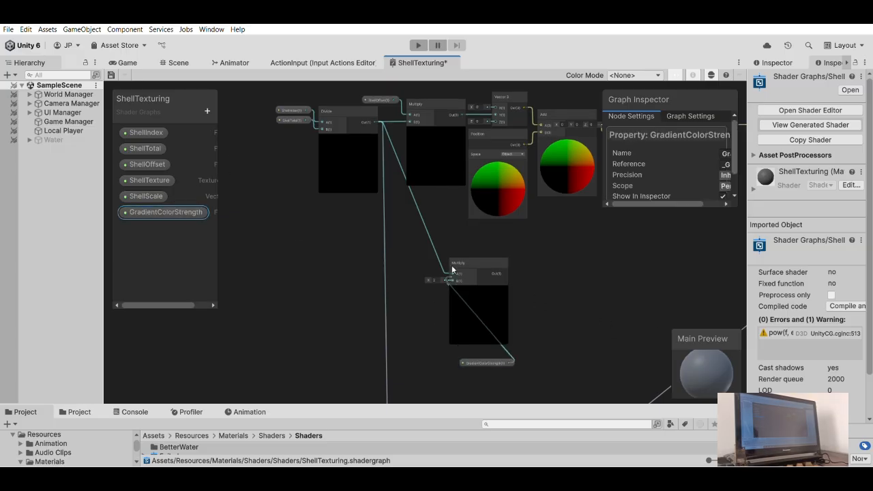
{"action": "left_click_drag", "start_coordinate": [486, 361], "coordinate": [415, 268]}
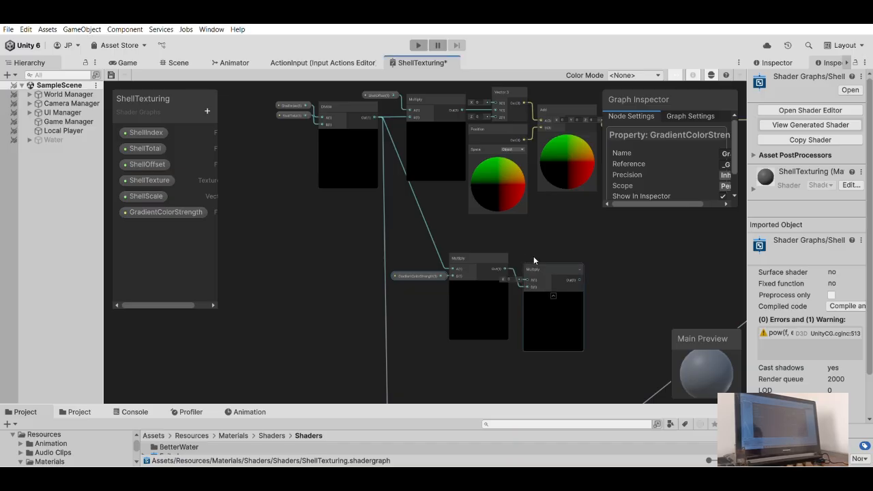
- Add a second Multiply node with the first Multiply's output connected to its B input, and place it directly beside the first
{"action": "scroll", "coordinate": [472, 231], "scroll_direction": "down", "scroll_amount": 2}
{"action": "scroll", "coordinate": [481, 281], "scroll_direction": "up", "scroll_amount": 3}
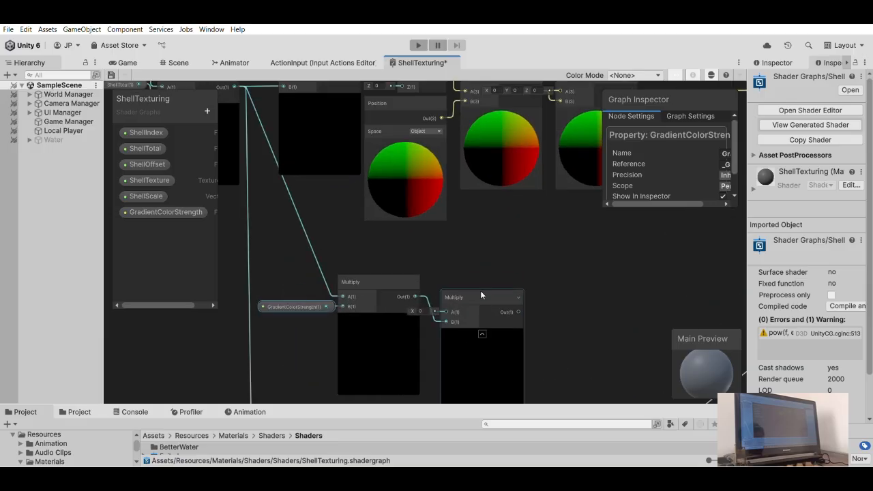
{"action": "left_click", "coordinate": [471, 274]}
- Add a Lerp node with the second Multiply's output connected to its T input
{"action": "left_click_drag", "start_coordinate": [471, 274], "coordinate": [590, 270]}
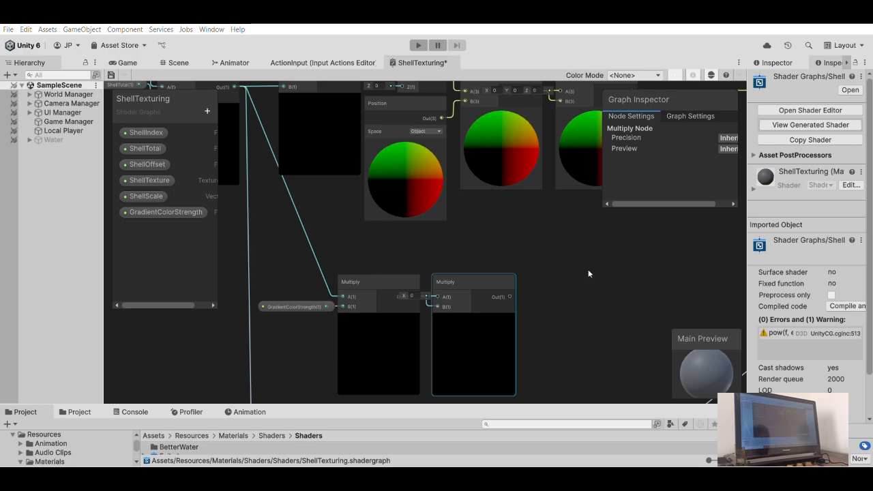
{"action": "key", "text": "Return"}
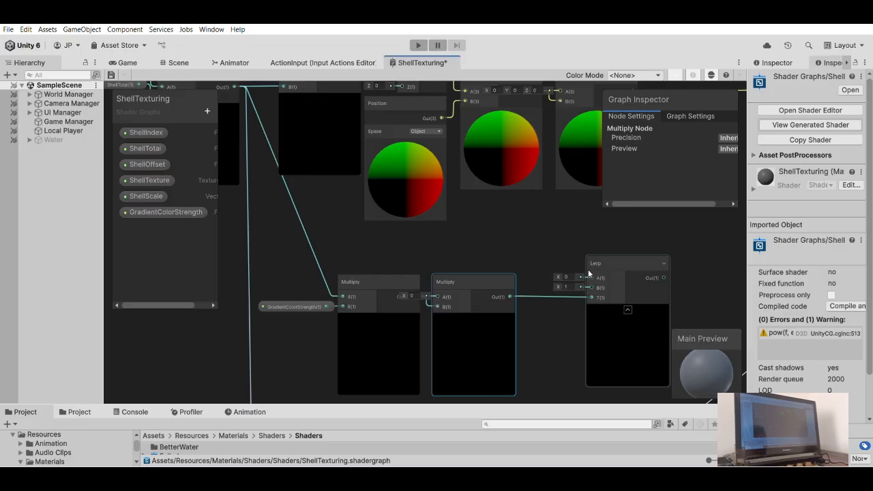
{"action": "scroll", "coordinate": [545, 251], "scroll_direction": "down", "scroll_amount": 1}
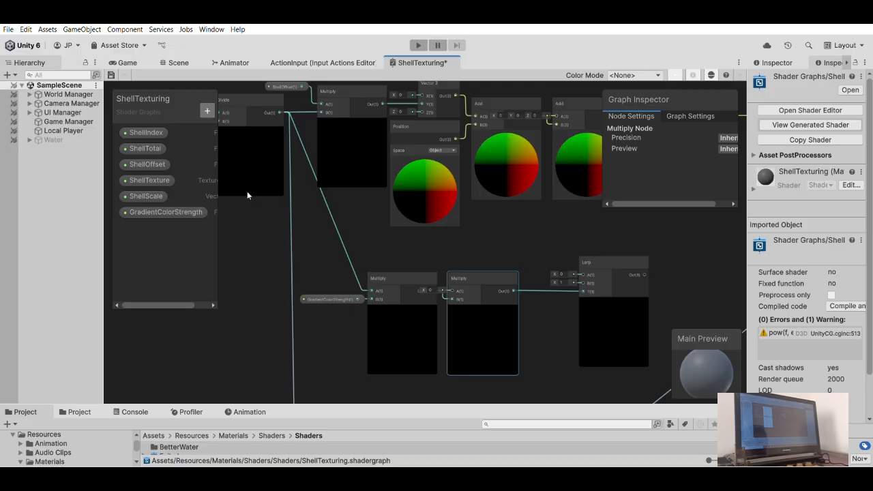
- Add a Color property named TopColor to the shader graph
{"action": "left_click", "coordinate": [239, 160]}
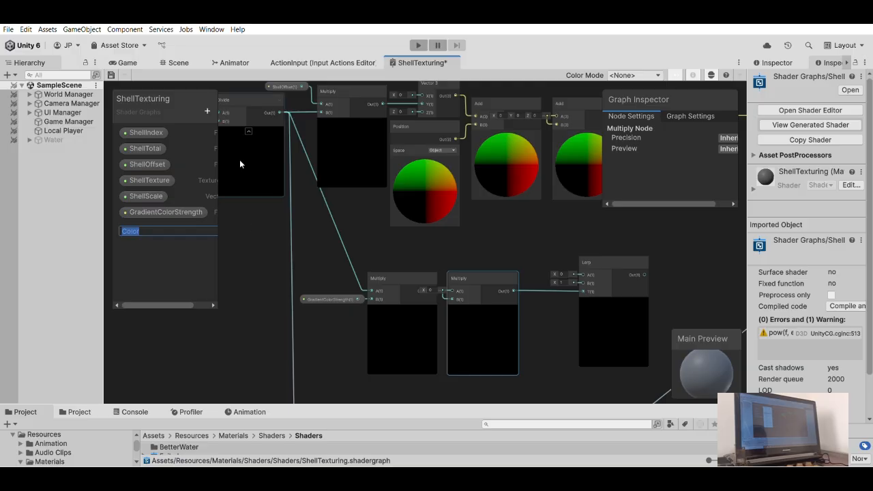
{"action": "type", "text": "TopColor"}
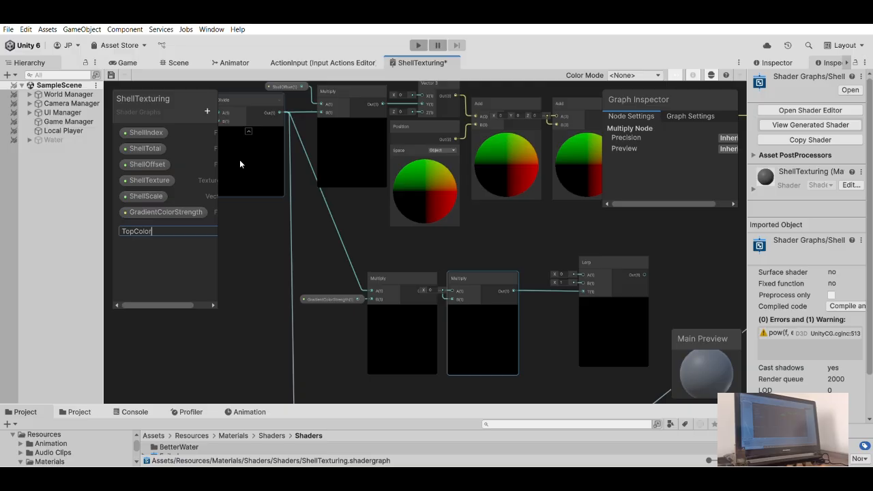
{"action": "key", "text": "Return"}
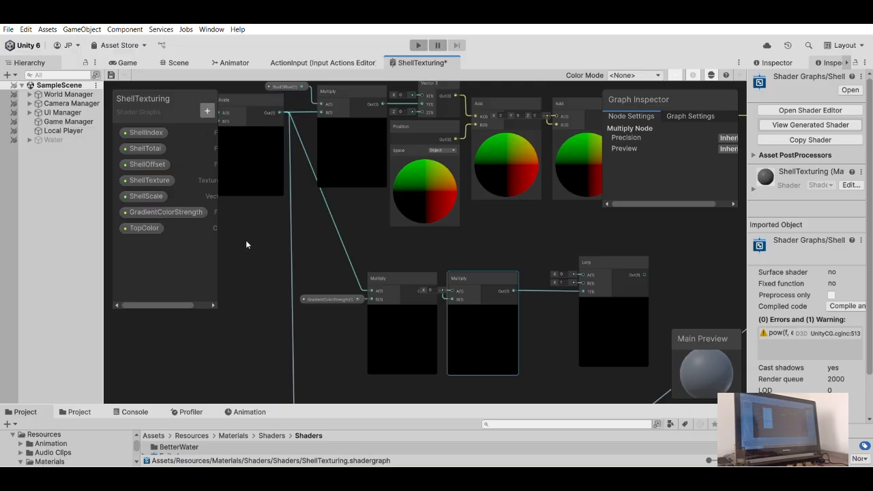
- Add a Color property named BottomColor to the shader graph
{"action": "left_click", "coordinate": [242, 176]}
{"action": "type", "text": "Bor"}
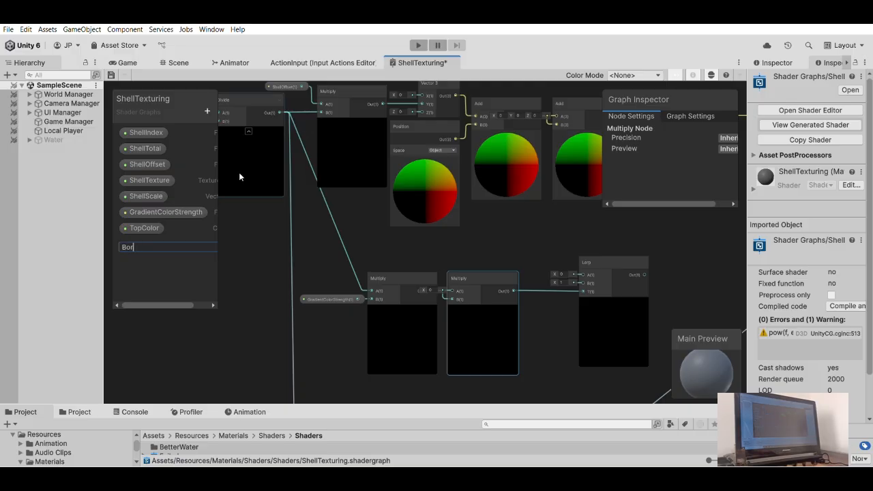
{"action": "key", "text": "BackSpace"}
{"action": "type", "text": "ttomV"}
{"action": "key", "text": "BackSpace"}
{"action": "type", "text": "Color"}
{"action": "key", "text": "Return"}
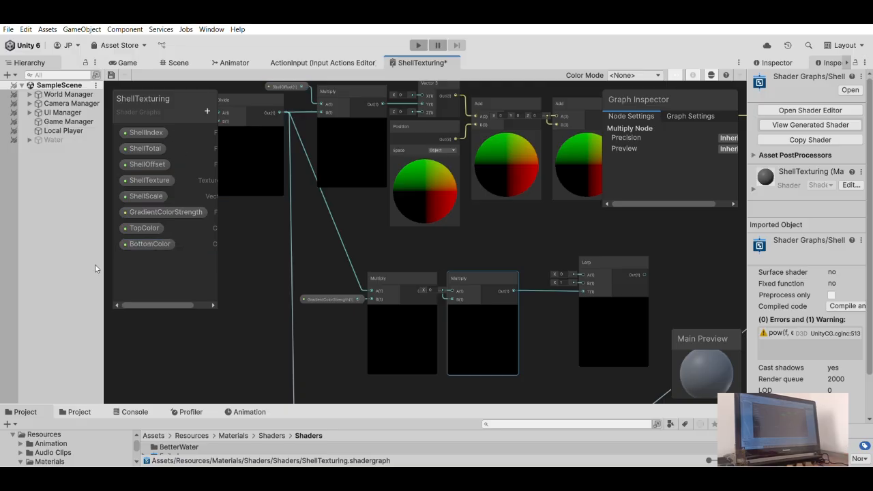
- Connect BottomColor to the Lerp node's A input and TopColor to its B input, grouping the three nodes beside the second Multiply
{"action": "left_click_drag", "start_coordinate": [139, 239], "coordinate": [583, 274]}
{"action": "left_click_drag", "start_coordinate": [143, 227], "coordinate": [583, 282]}
{"action": "left_click", "coordinate": [538, 229]}
{"action": "left_click_drag", "start_coordinate": [529, 250], "coordinate": [488, 252]}
{"action": "left_click_drag", "start_coordinate": [537, 230], "coordinate": [495, 254]}
{"action": "left_click_drag", "start_coordinate": [602, 254], "coordinate": [552, 256]}
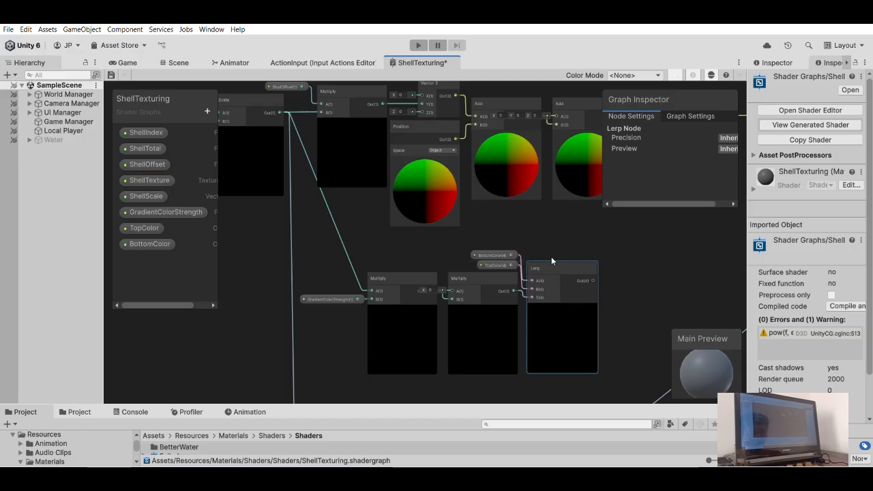
- Align the BottomColor and TopColor nodes in a compact stack above the second Multiply node, ending just before the Lerp node
{"action": "scroll", "coordinate": [561, 254], "scroll_direction": "up", "scroll_amount": 3}
{"action": "left_click_drag", "start_coordinate": [536, 252], "coordinate": [537, 266]}
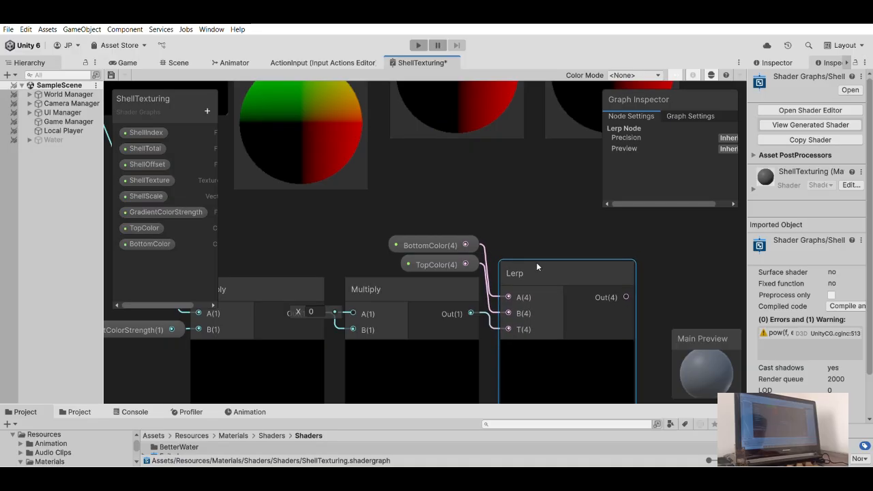
{"action": "mouse_move", "coordinate": [456, 232]}
{"action": "left_mouse_down"}
{"action": "mouse_move", "coordinate": [464, 236]}
{"action": "mouse_move", "coordinate": [457, 234]}
{"action": "left_mouse_up"}
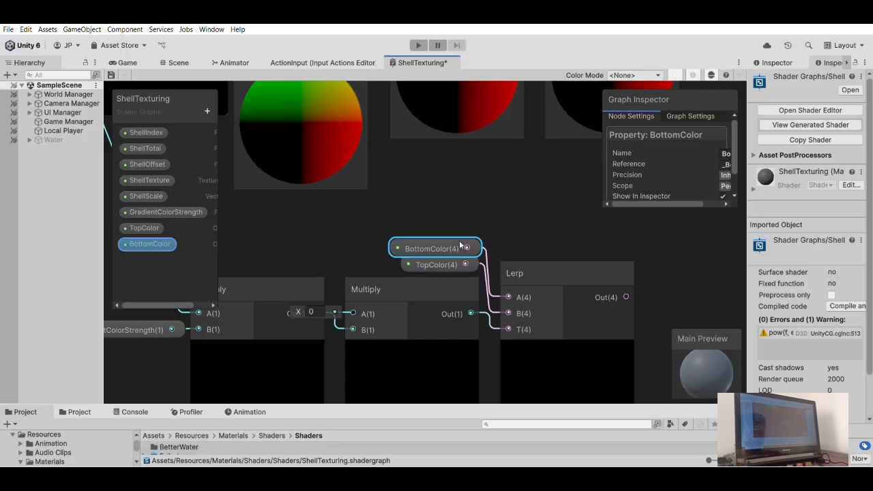
{"action": "left_click_drag", "start_coordinate": [440, 248], "coordinate": [453, 223]}
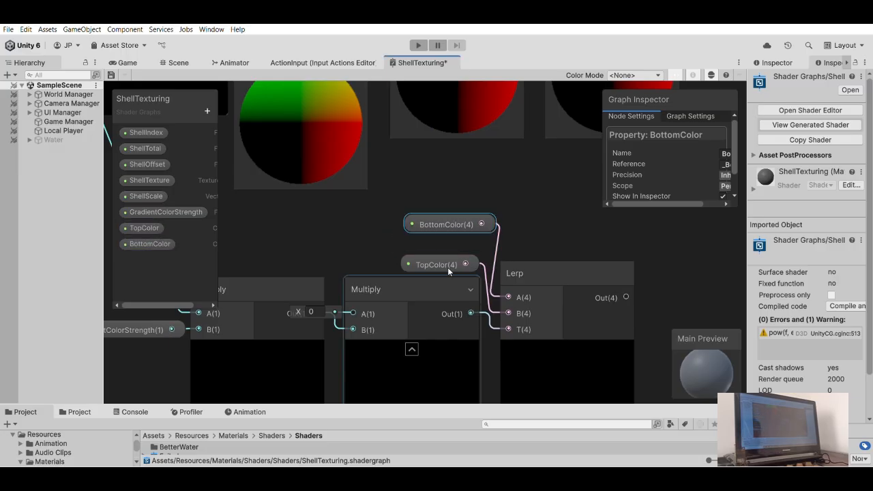
{"action": "left_click", "coordinate": [446, 263]}
{"action": "left_click_drag", "start_coordinate": [452, 260], "coordinate": [455, 261]}
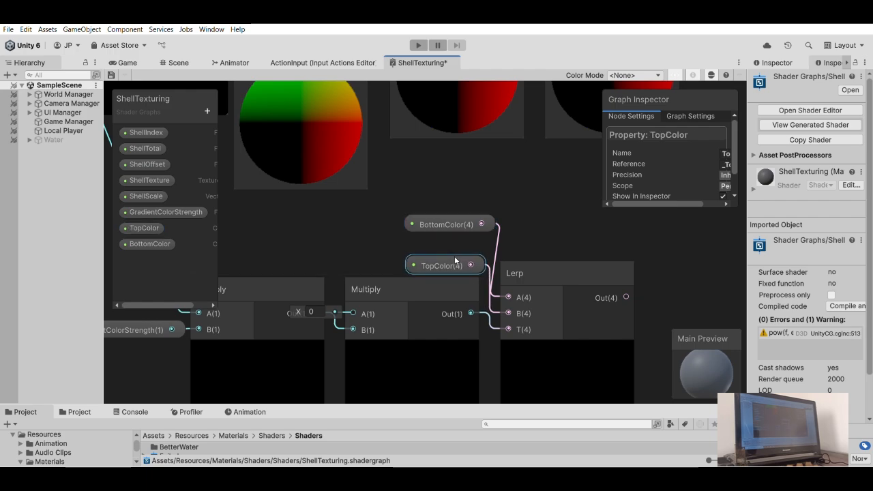
{"action": "left_click_drag", "start_coordinate": [451, 219], "coordinate": [441, 238]}
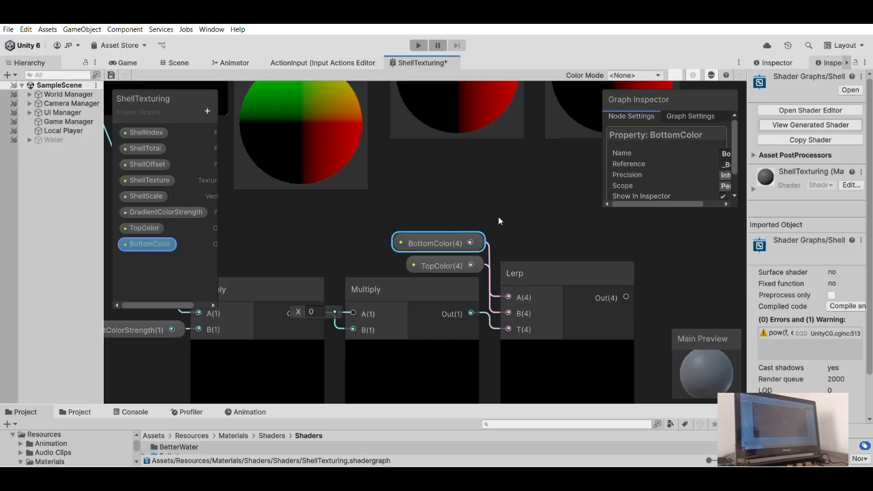
{"action": "left_click", "coordinate": [518, 213]}
{"action": "scroll", "coordinate": [525, 209], "scroll_direction": "down", "scroll_amount": 6}
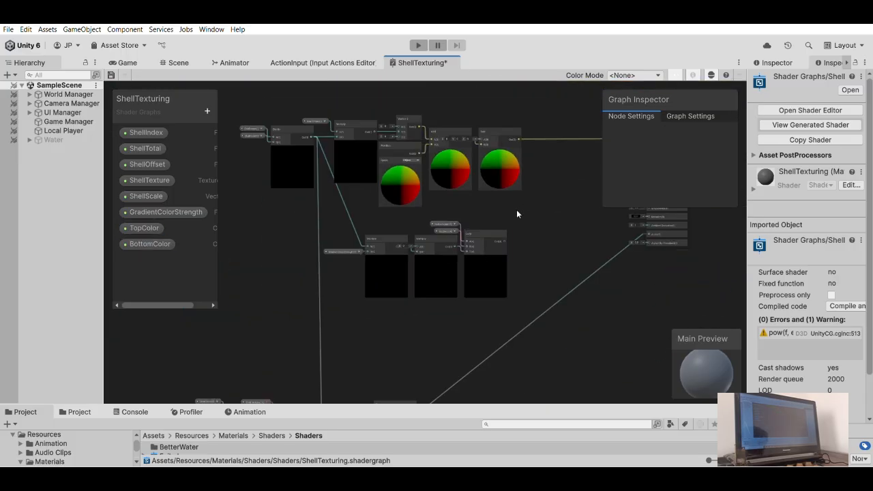
{"action": "scroll", "coordinate": [524, 206], "scroll_direction": "up", "scroll_amount": 5}
{"action": "left_click_drag", "start_coordinate": [419, 250], "coordinate": [522, 203]}
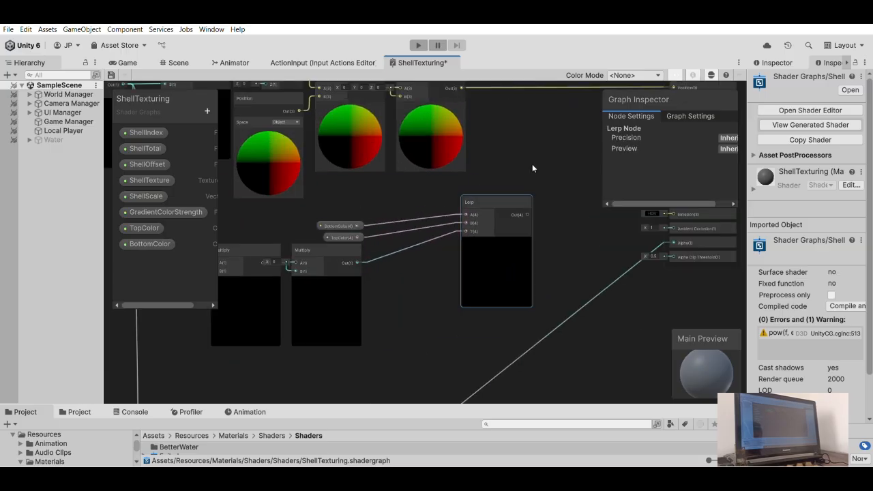
{"action": "key", "text": "ctrl+z"}
- Connect the Lerp node's output to the Base Color input of the Fragment block
{"action": "middle_click_drag", "start_coordinate": [496, 203], "coordinate": [444, 243]}
{"action": "left_click_drag", "start_coordinate": [386, 293], "coordinate": [615, 200]}
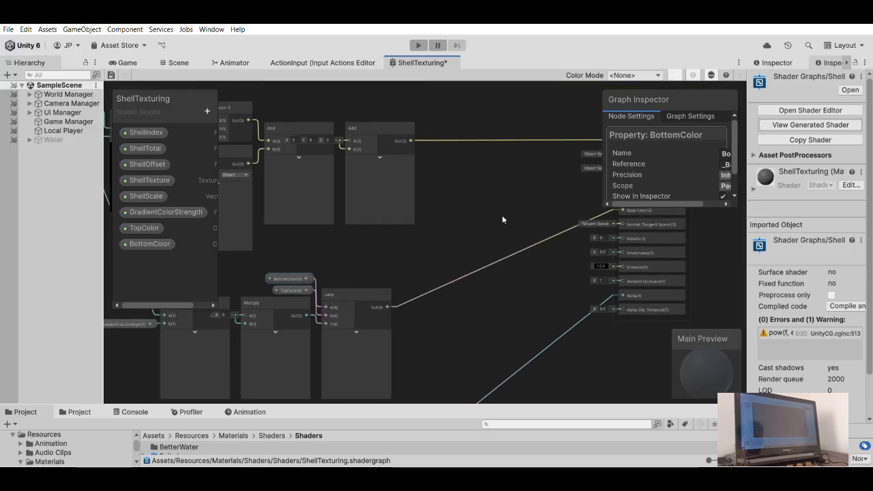
- Move the gradient color nodes, from GradientColorStrength through Lerp, up closer beneath the vertex offset chain
{"action": "scroll", "coordinate": [471, 228], "scroll_direction": "down", "scroll_amount": 2}
{"action": "middle_click_drag", "start_coordinate": [454, 239], "coordinate": [554, 222]}
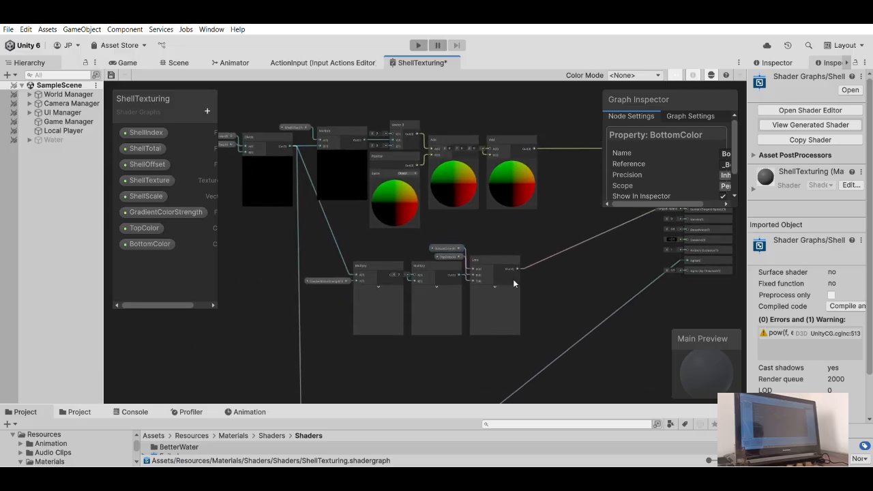
{"action": "left_click_drag", "start_coordinate": [521, 347], "coordinate": [352, 274]}
{"action": "left_click_drag", "start_coordinate": [299, 225], "coordinate": [299, 227]}
{"action": "left_click_drag", "start_coordinate": [503, 239], "coordinate": [502, 230]}
{"action": "left_click", "coordinate": [547, 216]}
{"action": "scroll", "coordinate": [540, 206], "scroll_direction": "down", "scroll_amount": 3}
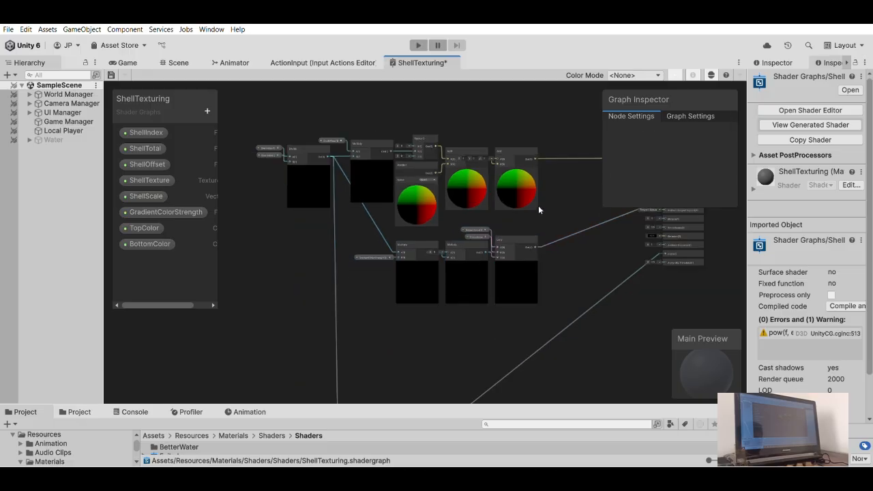
- Select the whole alpha clipping chain, from Position to Step, and move it up closer beneath the gradient nodes
{"action": "middle_click_drag", "start_coordinate": [490, 257], "coordinate": [491, 177]}
{"action": "middle_click_drag", "start_coordinate": [417, 272], "coordinate": [455, 268]}
{"action": "scroll", "coordinate": [456, 276], "scroll_direction": "down", "scroll_amount": 1}
{"action": "left_click_drag", "start_coordinate": [479, 366], "coordinate": [492, 363]}
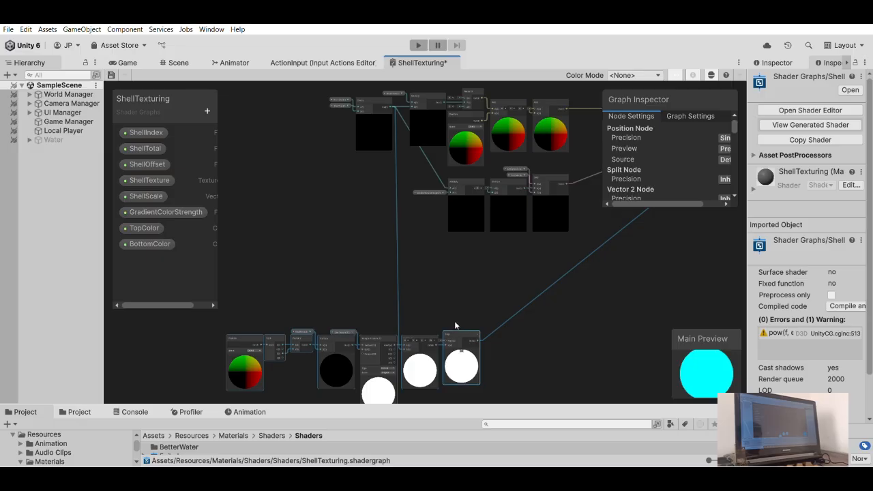
{"action": "scroll", "coordinate": [457, 245], "scroll_direction": "up", "scroll_amount": 3}
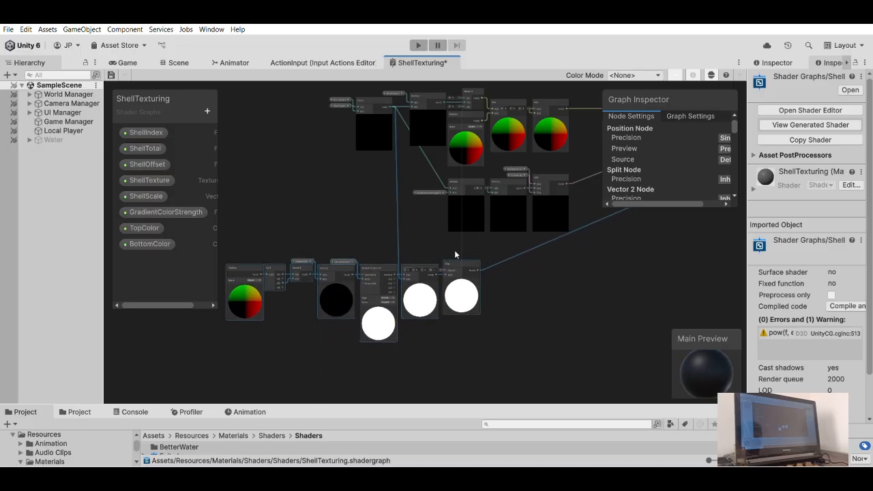
{"action": "left_click_drag", "start_coordinate": [455, 253], "coordinate": [452, 258]}
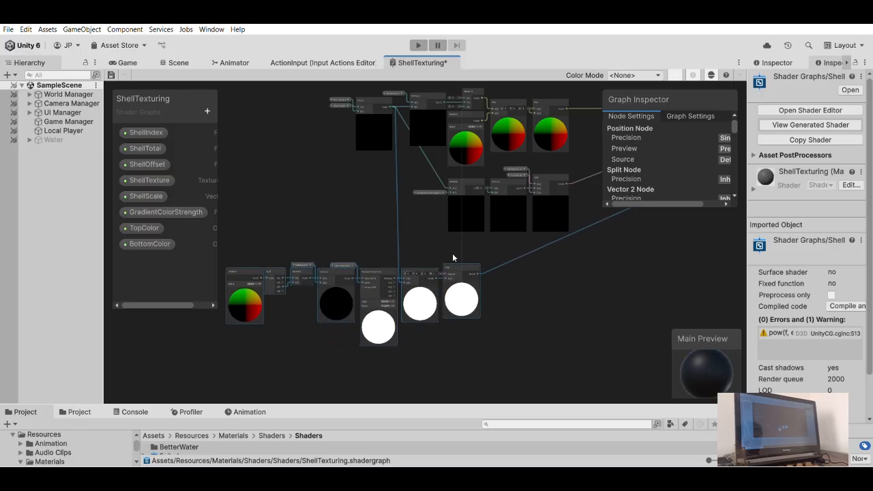
{"action": "left_click", "coordinate": [538, 265]}
- Review the overall graph layout and inspect the Position node in the vertex offset chain
{"action": "middle_click_drag", "start_coordinate": [541, 271], "coordinate": [445, 319]}
{"action": "scroll", "coordinate": [443, 293], "scroll_direction": "down", "scroll_amount": 3}
{"action": "middle_click_drag", "start_coordinate": [438, 281], "coordinate": [461, 287]}
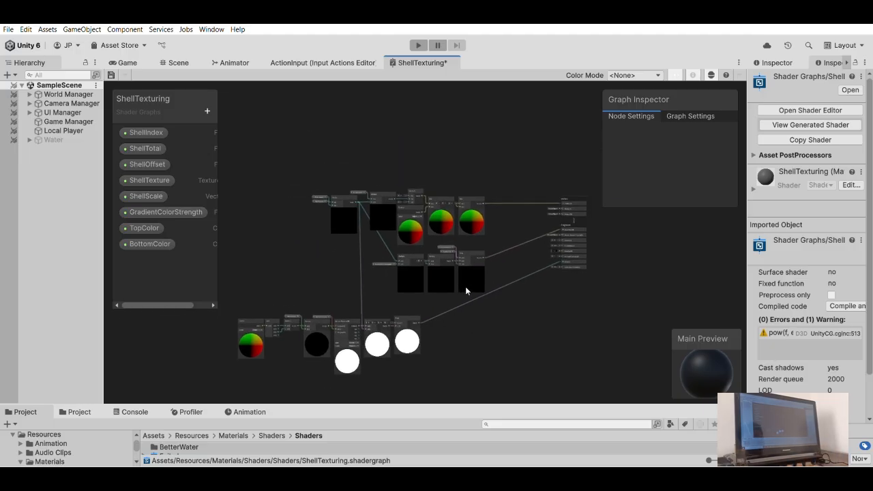
{"action": "scroll", "coordinate": [465, 287], "scroll_direction": "down", "scroll_amount": 2}
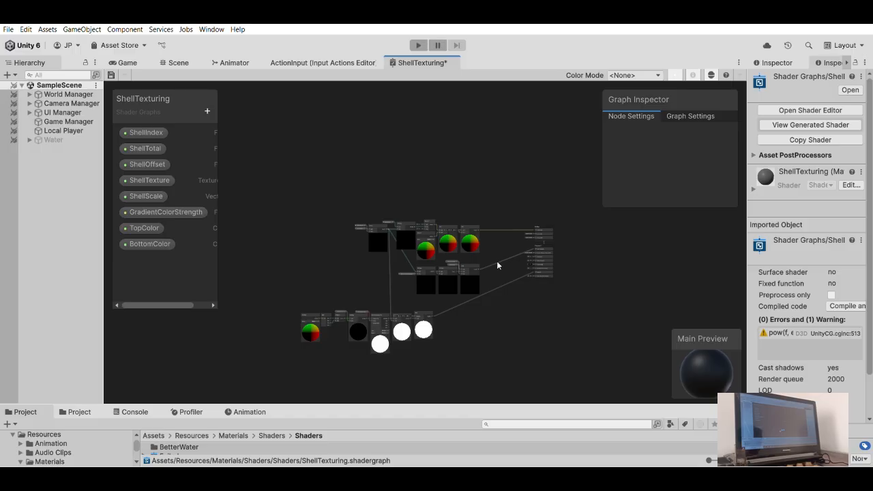
{"action": "scroll", "coordinate": [360, 173], "scroll_direction": "up", "scroll_amount": 2}
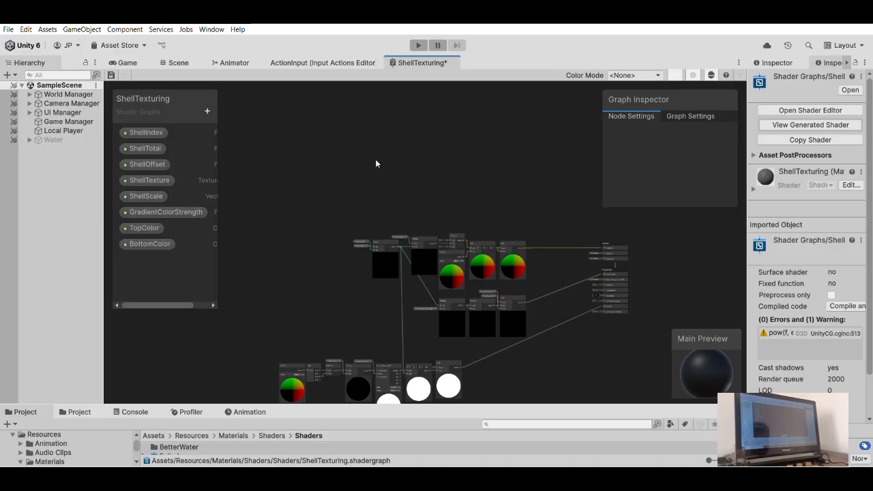
{"action": "middle_click_drag", "start_coordinate": [376, 164], "coordinate": [404, 170]}
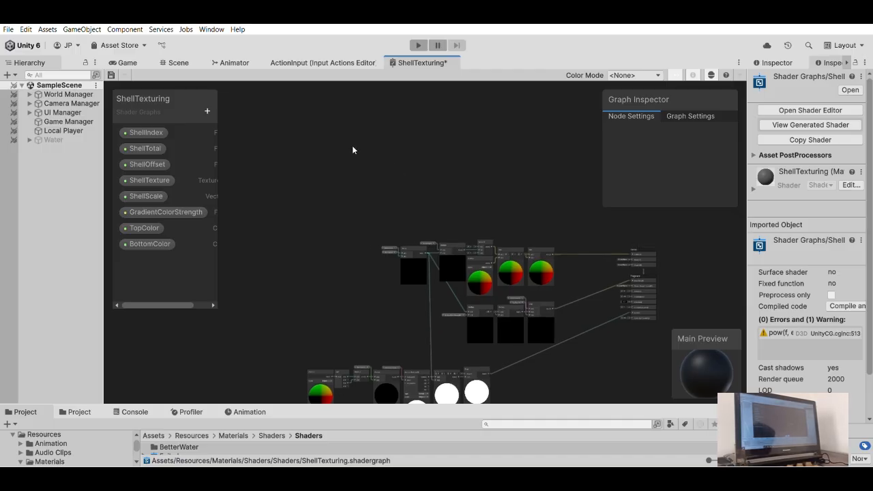
{"action": "scroll", "coordinate": [463, 260], "scroll_direction": "up", "scroll_amount": 3}
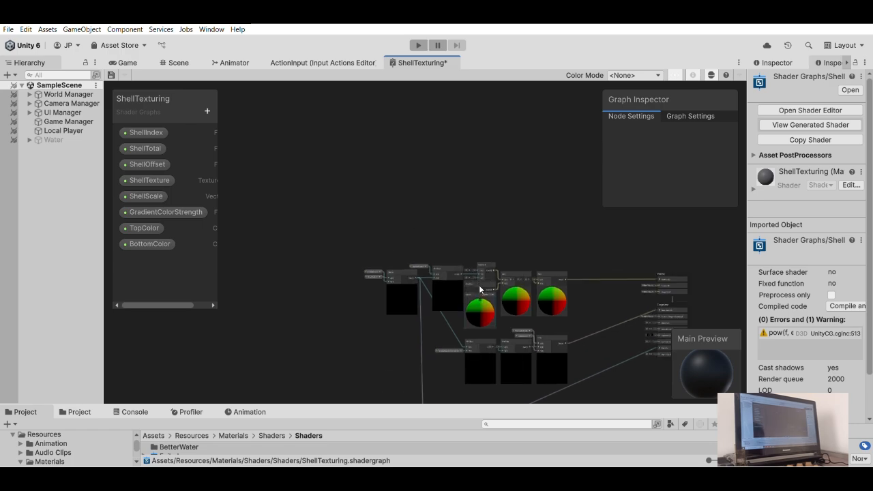
{"action": "scroll", "coordinate": [489, 295], "scroll_direction": "up", "scroll_amount": 2}
{"action": "left_click", "coordinate": [481, 250]}
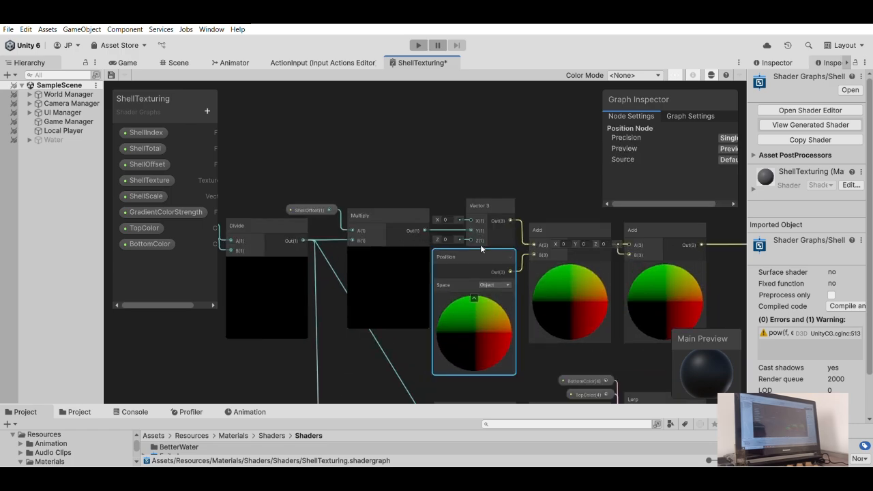
- Examine the alpha clipping chain, from its object-space Position node through the shell texture sampling to the Step node
{"action": "middle_click_drag", "start_coordinate": [235, 310], "coordinate": [411, 107]}
{"action": "scroll", "coordinate": [423, 229], "scroll_direction": "down", "scroll_amount": 6}
{"action": "middle_click_drag", "start_coordinate": [409, 237], "coordinate": [410, 184]}
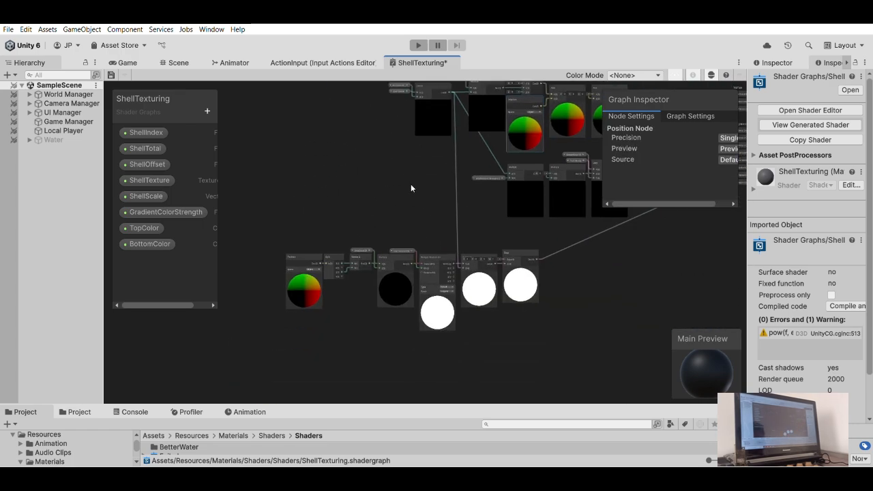
{"action": "scroll", "coordinate": [436, 256], "scroll_direction": "up", "scroll_amount": 3}
{"action": "middle_click_drag", "start_coordinate": [364, 199], "coordinate": [515, 209]}
{"action": "scroll", "coordinate": [450, 253], "scroll_direction": "up", "scroll_amount": 3}
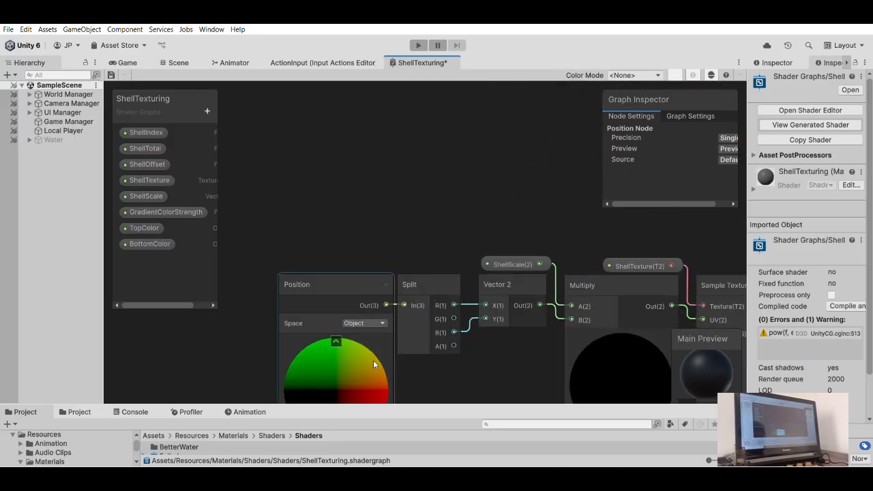
{"action": "left_click", "coordinate": [379, 200]}
{"action": "scroll", "coordinate": [417, 231], "scroll_direction": "down", "scroll_amount": 5}
{"action": "middle_click_drag", "start_coordinate": [669, 252], "coordinate": [551, 234]}
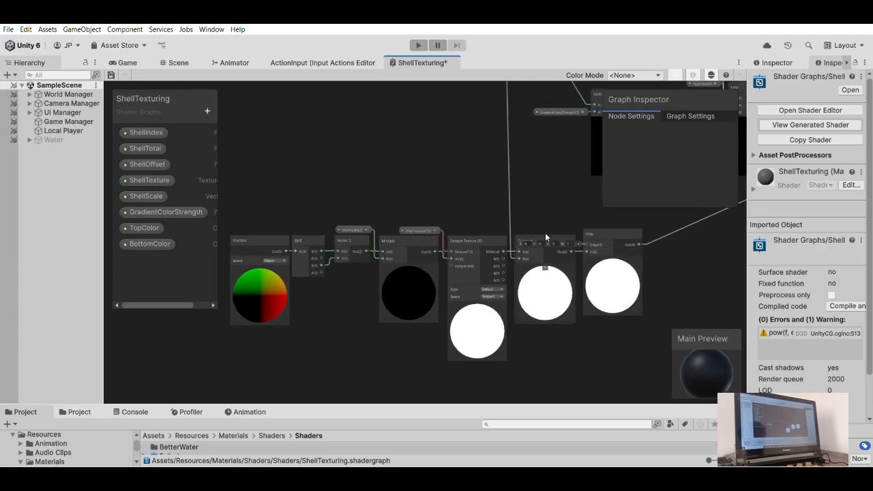
{"action": "scroll", "coordinate": [549, 236], "scroll_direction": "down", "scroll_amount": 5}
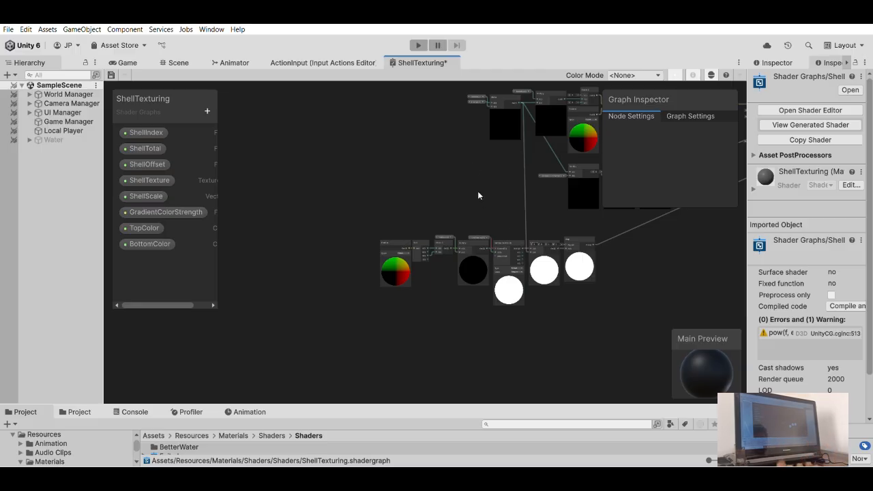
{"action": "scroll", "coordinate": [471, 183], "scroll_direction": "up", "scroll_amount": 2}
{"action": "middle_click_drag", "start_coordinate": [466, 180], "coordinate": [510, 144]}
{"action": "scroll", "coordinate": [429, 249], "scroll_direction": "up", "scroll_amount": 1}
{"action": "scroll", "coordinate": [369, 240], "scroll_direction": "up", "scroll_amount": 5}
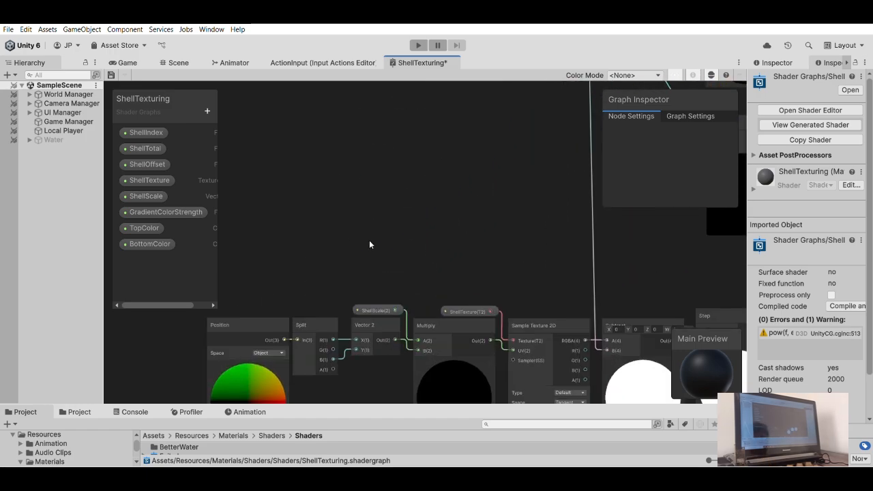
{"action": "middle_click_drag", "start_coordinate": [370, 241], "coordinate": [472, 190]}
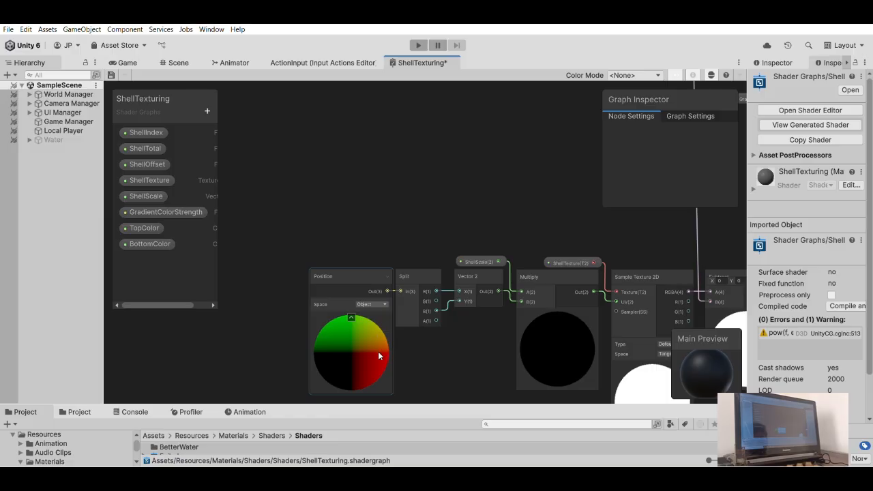
- Duplicate the vertex offset chain's Position node into the empty area above that chain
{"action": "scroll", "coordinate": [450, 227], "scroll_direction": "down", "scroll_amount": 8}
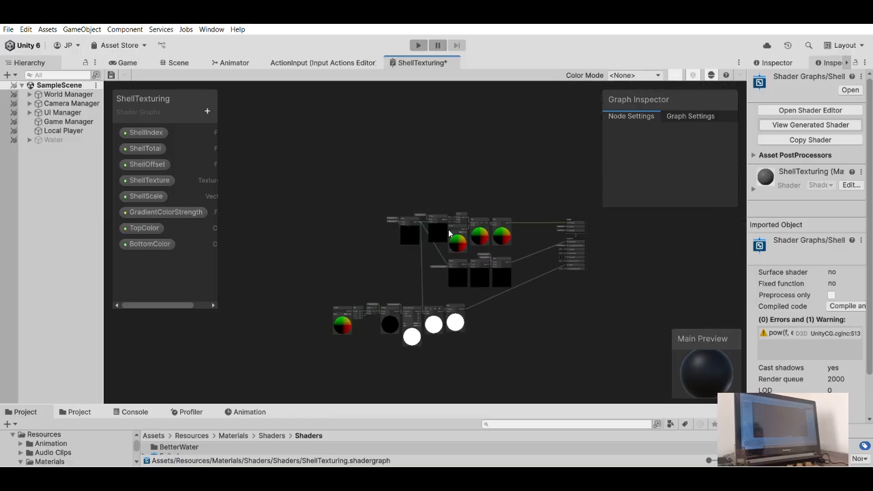
{"action": "scroll", "coordinate": [431, 220], "scroll_direction": "up", "scroll_amount": 6}
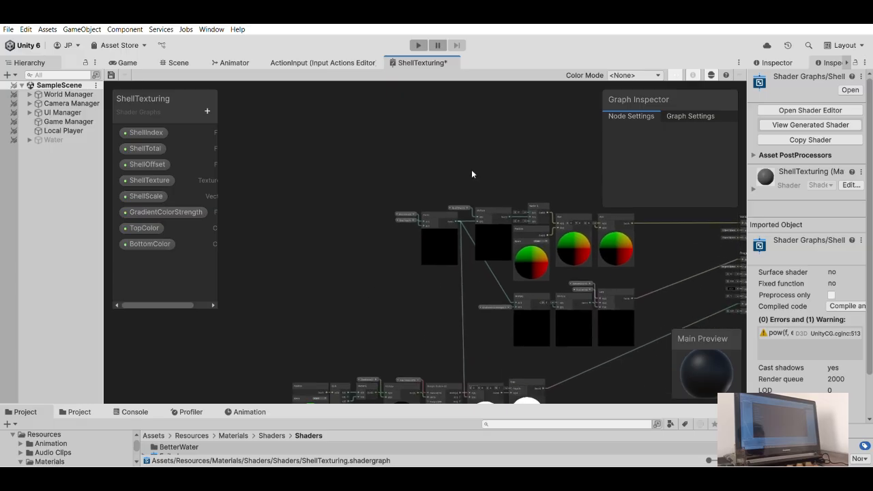
{"action": "scroll", "coordinate": [472, 206], "scroll_direction": "up", "scroll_amount": 5}
{"action": "left_click", "coordinate": [459, 275]}
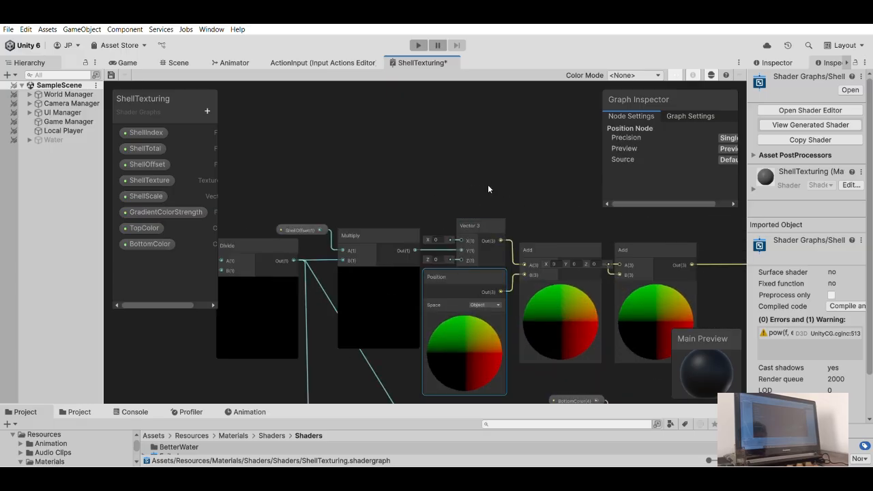
{"action": "scroll", "coordinate": [488, 185], "scroll_direction": "down", "scroll_amount": 3}
{"action": "left_click_drag", "start_coordinate": [459, 163], "coordinate": [357, 164]}
{"action": "left_click", "coordinate": [409, 162]}
{"action": "middle_click_drag", "start_coordinate": [432, 173], "coordinate": [404, 165]}
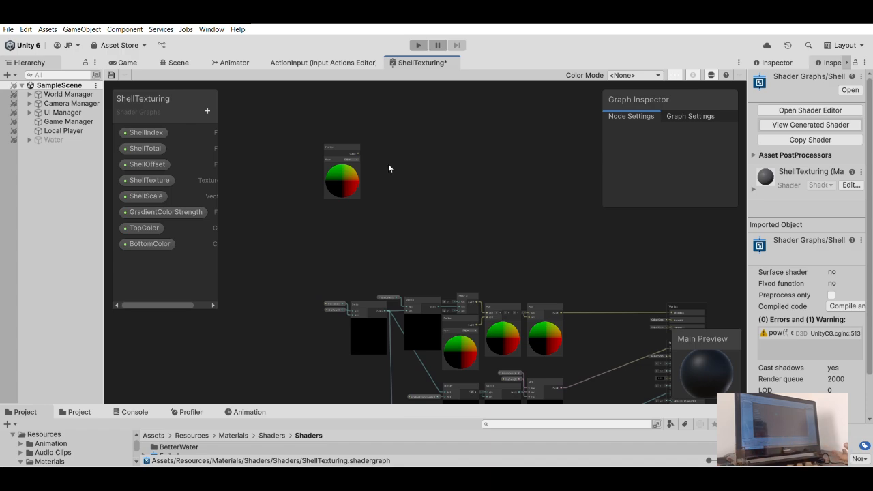
- Add a Split node fed by the output of the duplicated Position node
{"action": "middle_click_drag", "start_coordinate": [417, 197], "coordinate": [420, 85]}
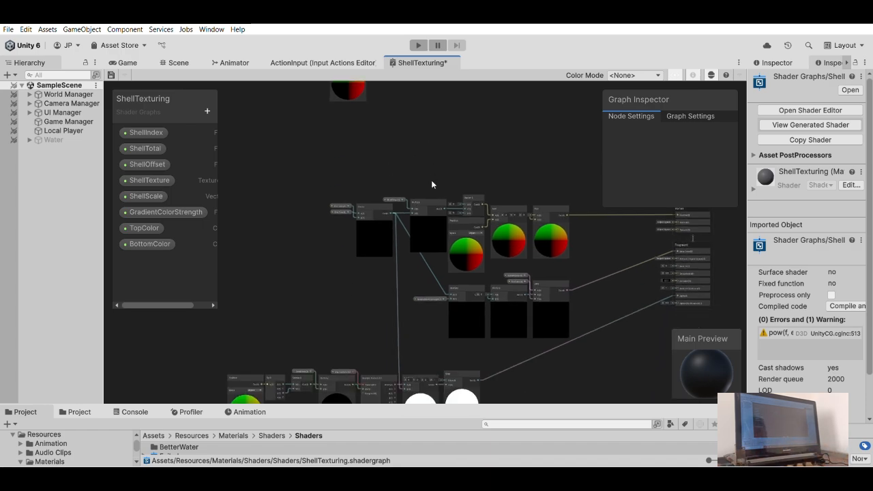
{"action": "scroll", "coordinate": [431, 178], "scroll_direction": "down", "scroll_amount": 3}
{"action": "middle_click_drag", "start_coordinate": [386, 238], "coordinate": [383, 202]}
{"action": "scroll", "coordinate": [389, 244], "scroll_direction": "up", "scroll_amount": 5}
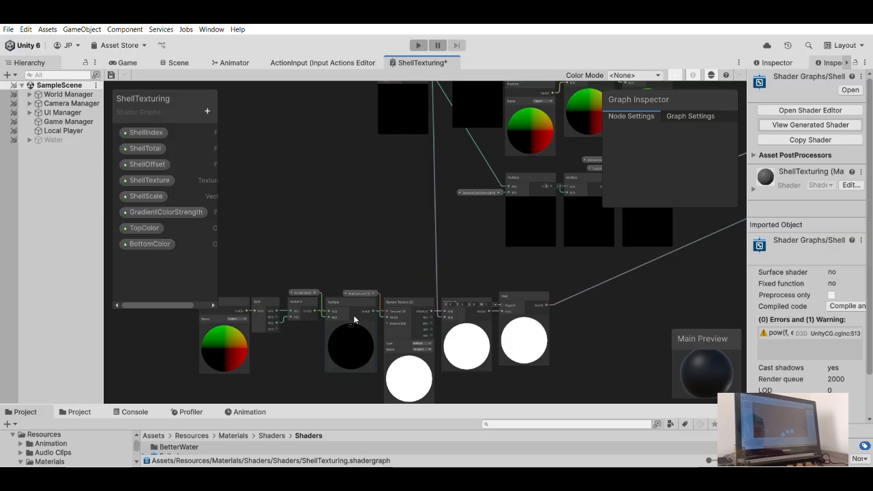
{"action": "middle_click_drag", "start_coordinate": [361, 311], "coordinate": [381, 271]}
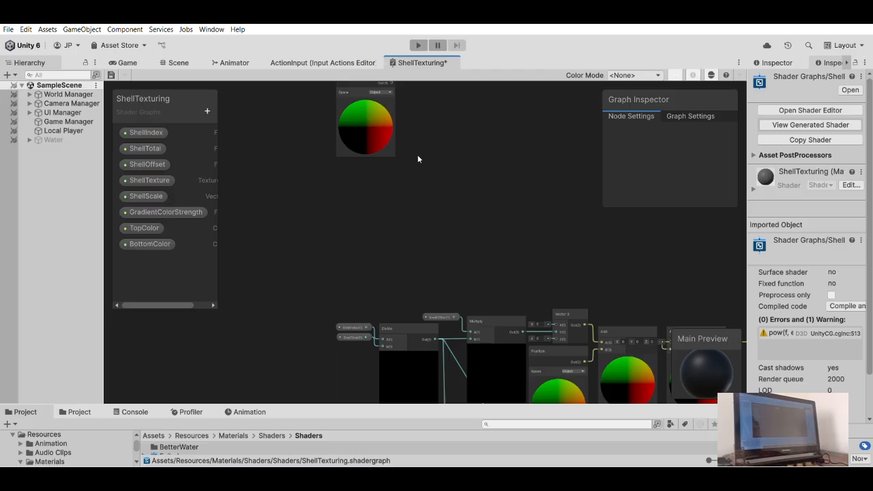
{"action": "scroll", "coordinate": [413, 168], "scroll_direction": "down", "scroll_amount": 1}
{"action": "middle_click_drag", "start_coordinate": [413, 166], "coordinate": [407, 175]}
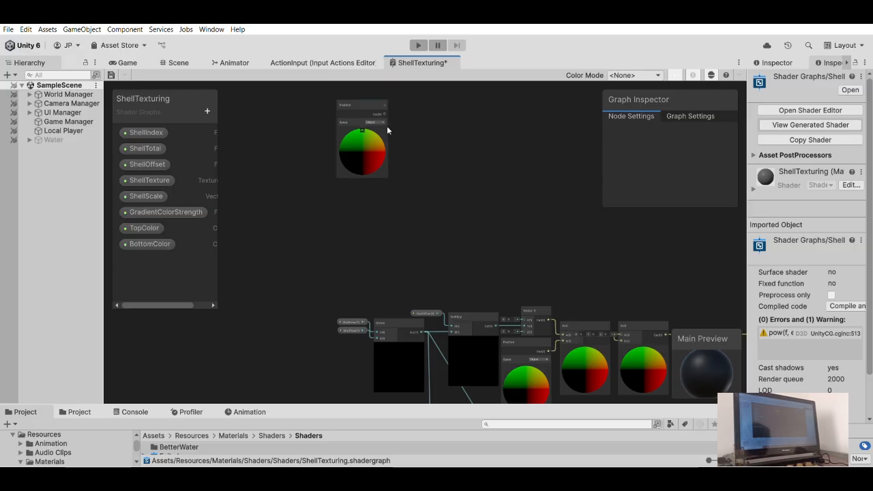
{"action": "left_click_drag", "start_coordinate": [384, 114], "coordinate": [409, 103]}
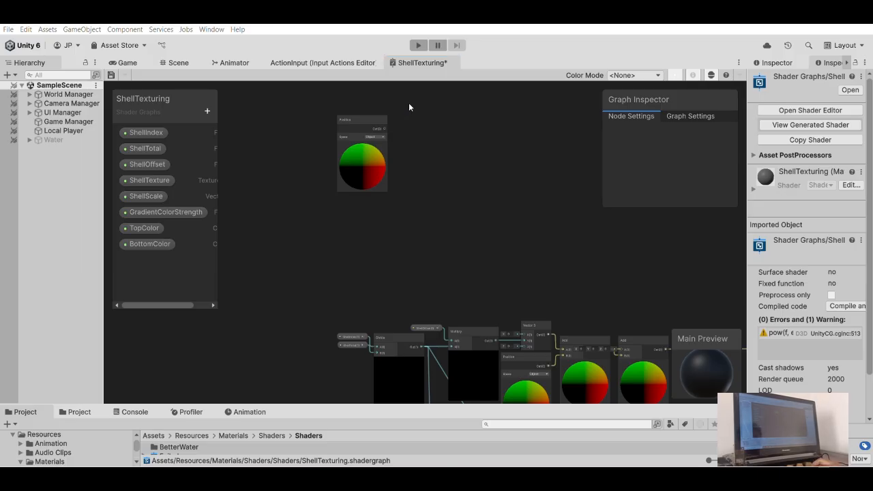
{"action": "key", "text": "Return"}
{"action": "scroll", "coordinate": [409, 108], "scroll_direction": "up", "scroll_amount": 5}
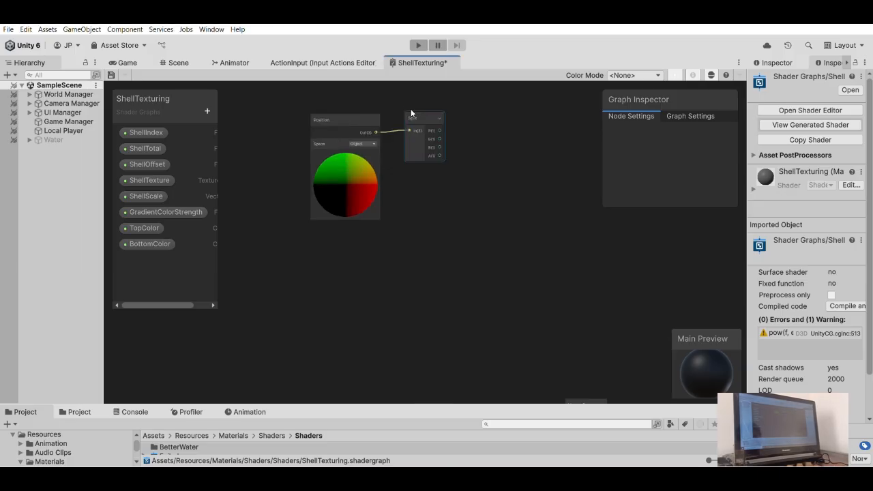
- Set the duplicated Position node's Space to Absolute World
{"action": "left_click", "coordinate": [338, 150]}
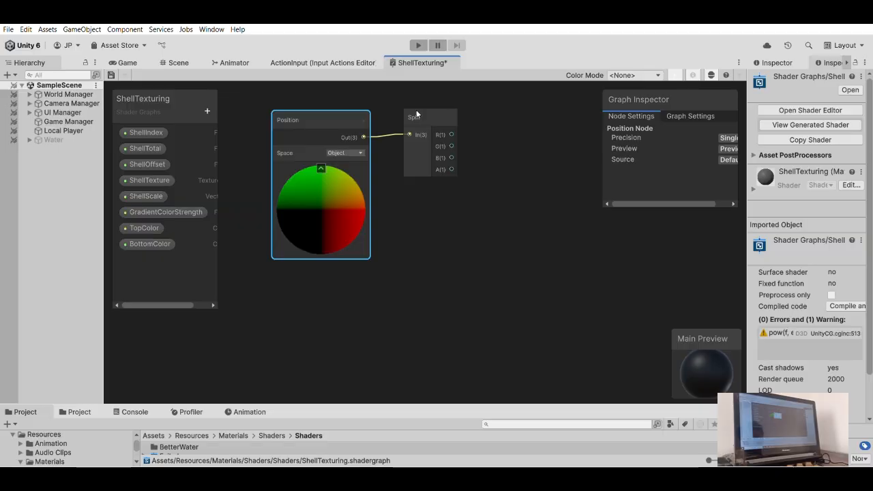
{"action": "left_click", "coordinate": [522, 149]}
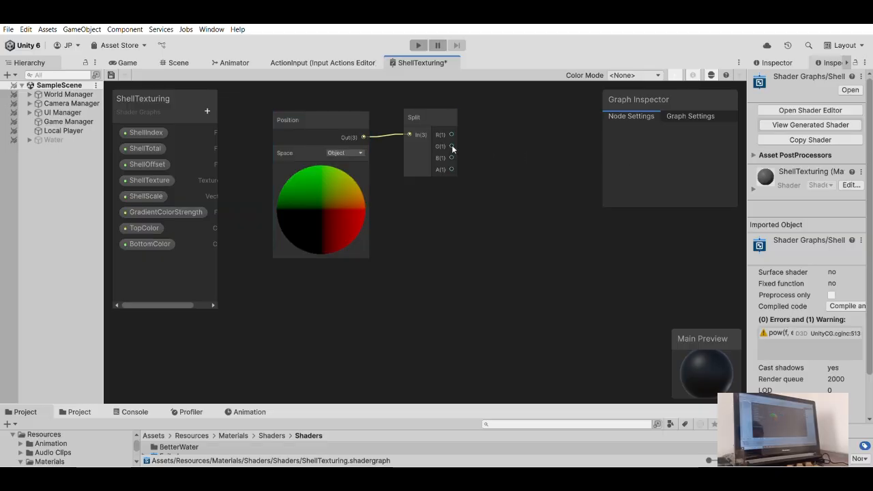
{"action": "left_click", "coordinate": [369, 199]}
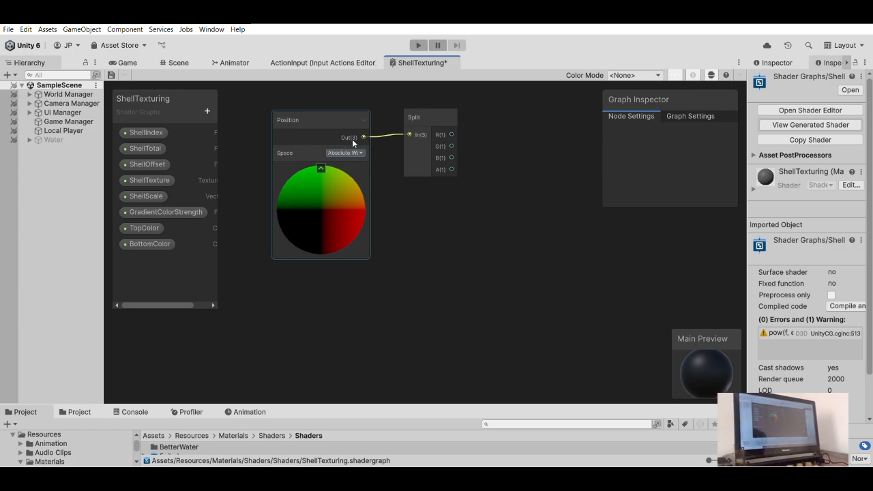
- Add a Vector 2 node with the Split node's R output feeding X and its B output feeding Y
{"action": "left_click", "coordinate": [431, 134]}
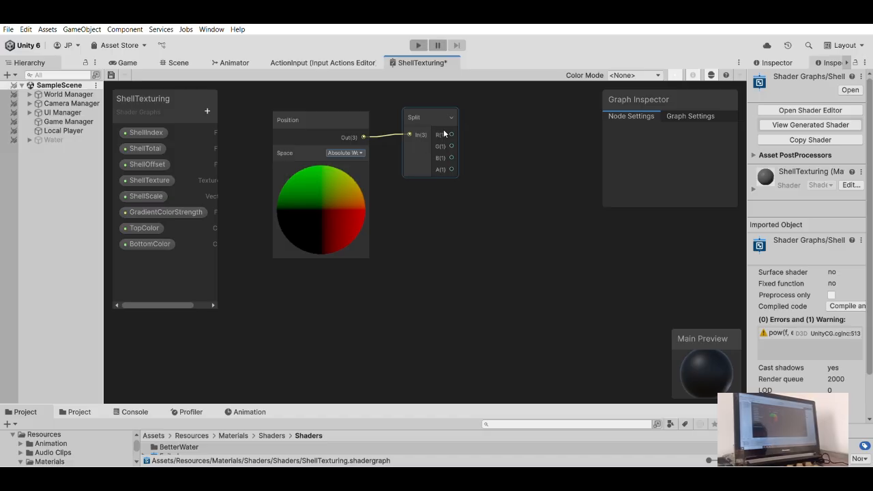
{"action": "left_click", "coordinate": [495, 127]}
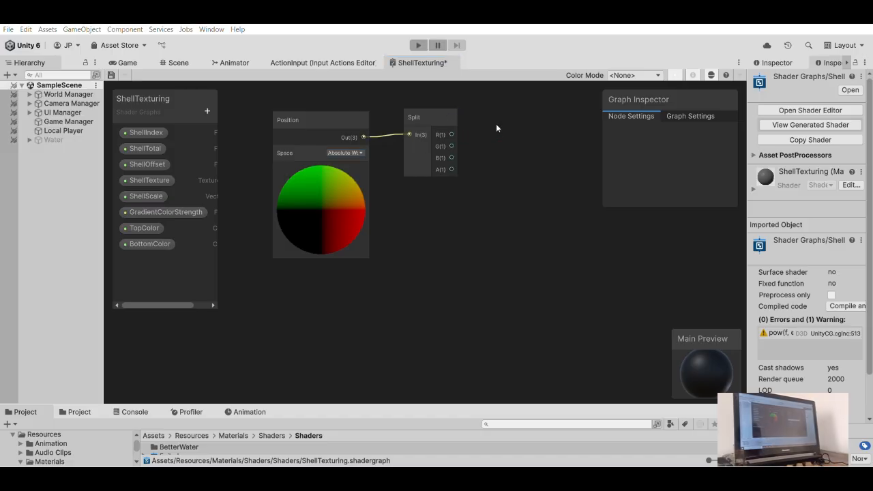
{"action": "key", "text": "Return"}
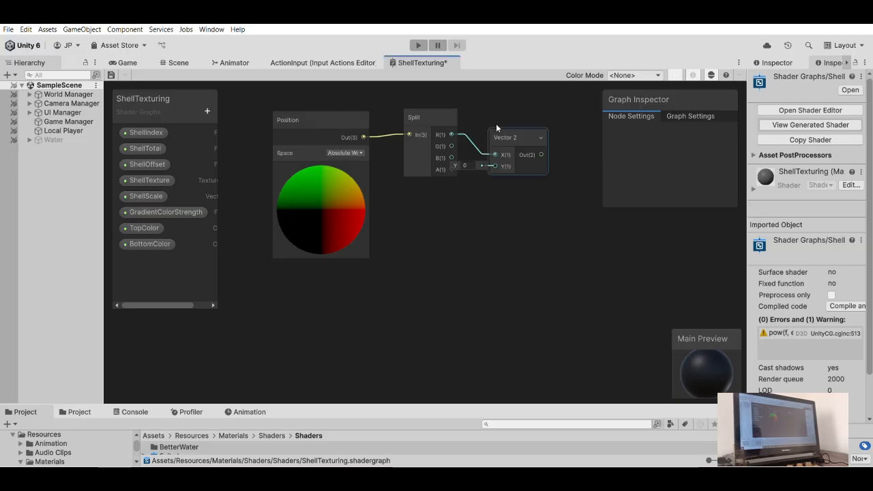
{"action": "left_click_drag", "start_coordinate": [501, 128], "coordinate": [500, 165]}
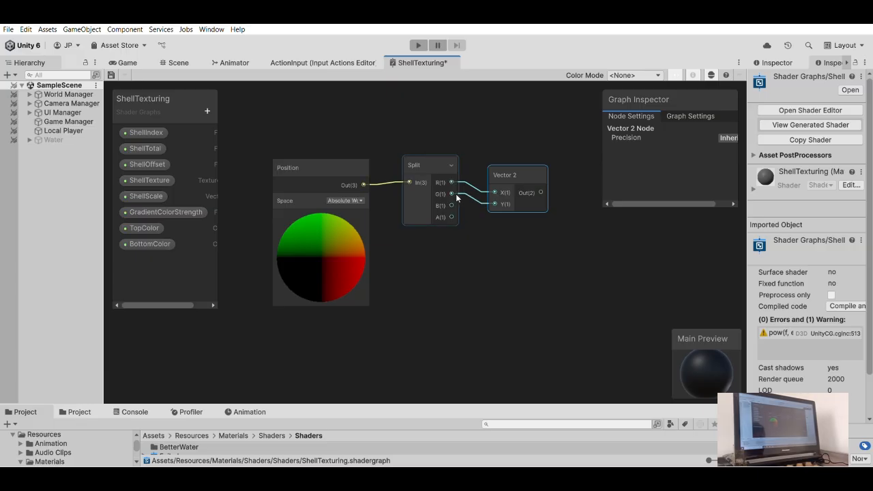
{"action": "left_click_drag", "start_coordinate": [451, 205], "coordinate": [494, 204]}
- Move the Split and Vector 2 nodes into a compact row beside the duplicated Position node
{"action": "left_click_drag", "start_coordinate": [414, 163], "coordinate": [400, 173]}
{"action": "left_click_drag", "start_coordinate": [511, 173], "coordinate": [476, 183]}
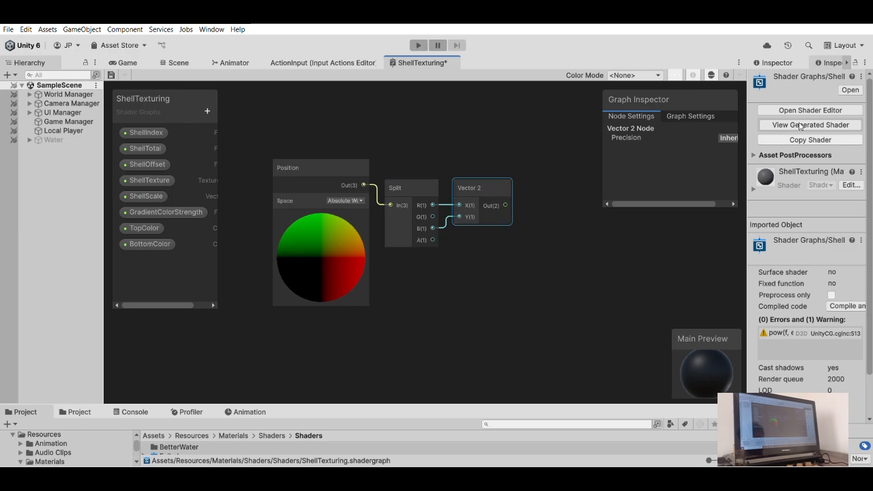
{"action": "scroll", "coordinate": [486, 177], "scroll_direction": "down", "scroll_amount": 5}
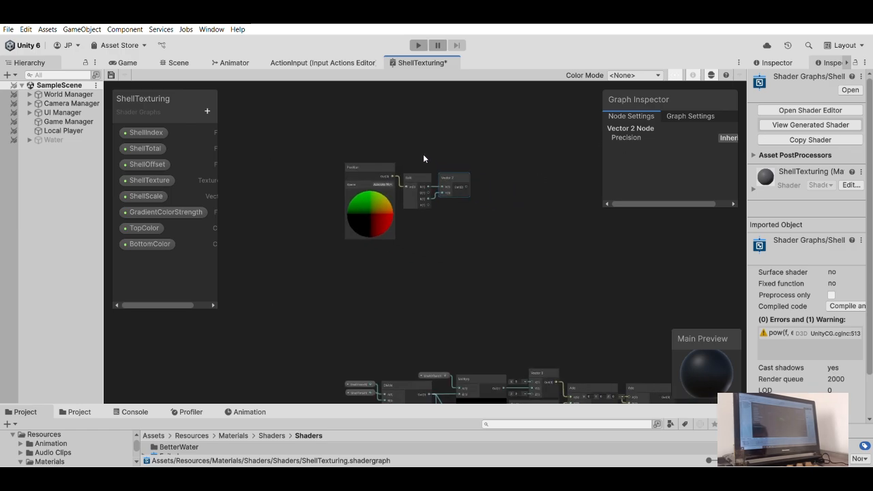
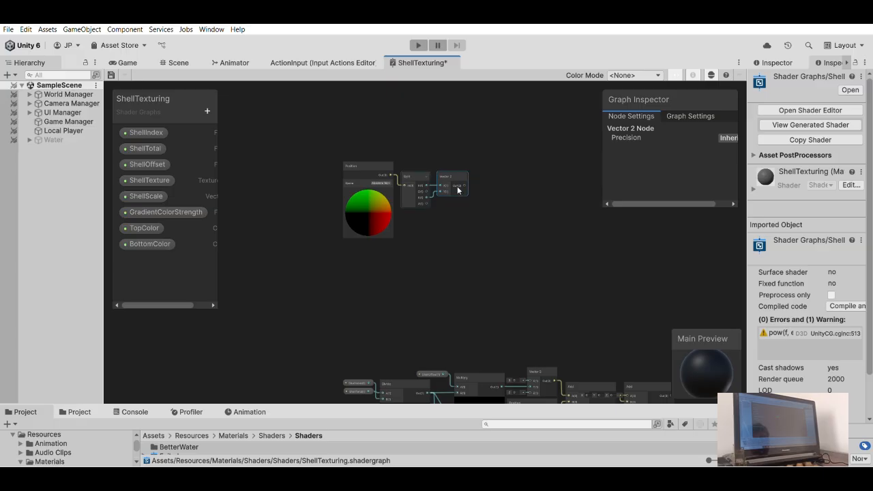
- Add a Multiply node with the Vector 2 node's output feeding its B input
{"action": "scroll", "coordinate": [488, 174], "scroll_direction": "up", "scroll_amount": 5}
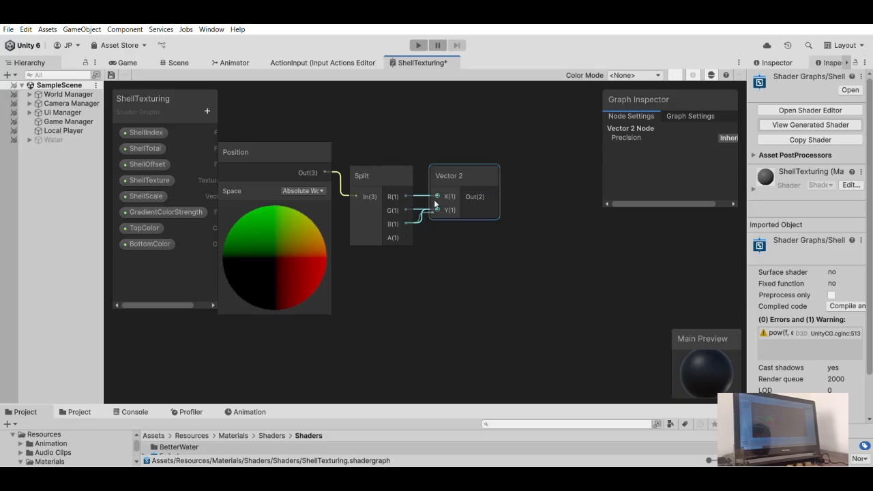
{"action": "scroll", "coordinate": [468, 188], "scroll_direction": "down", "scroll_amount": 6}
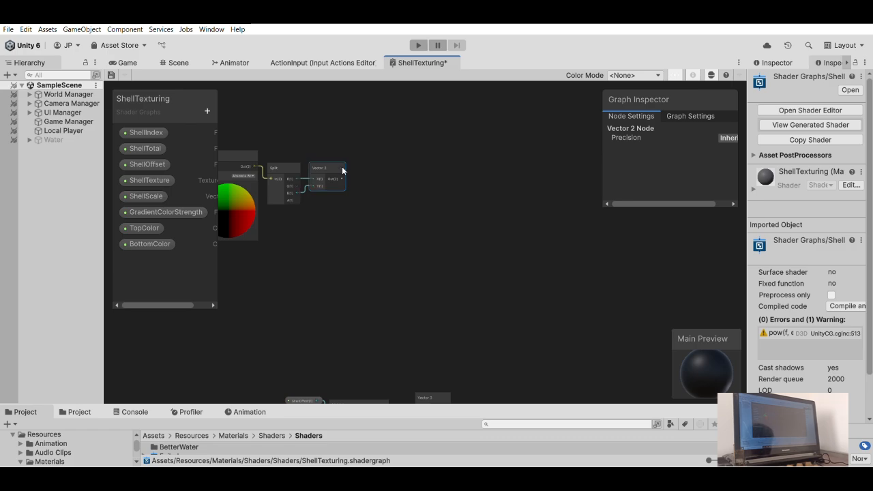
{"action": "left_click_drag", "start_coordinate": [376, 190], "coordinate": [378, 193]}
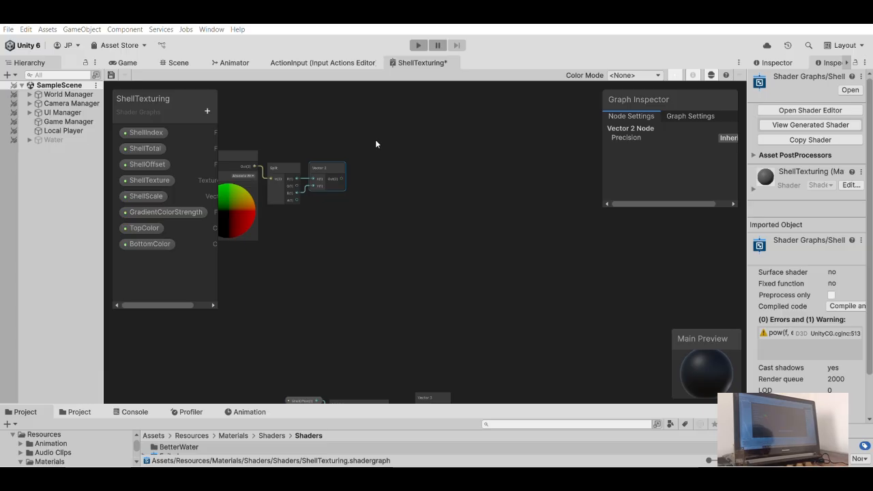
{"action": "key", "text": "Return"}
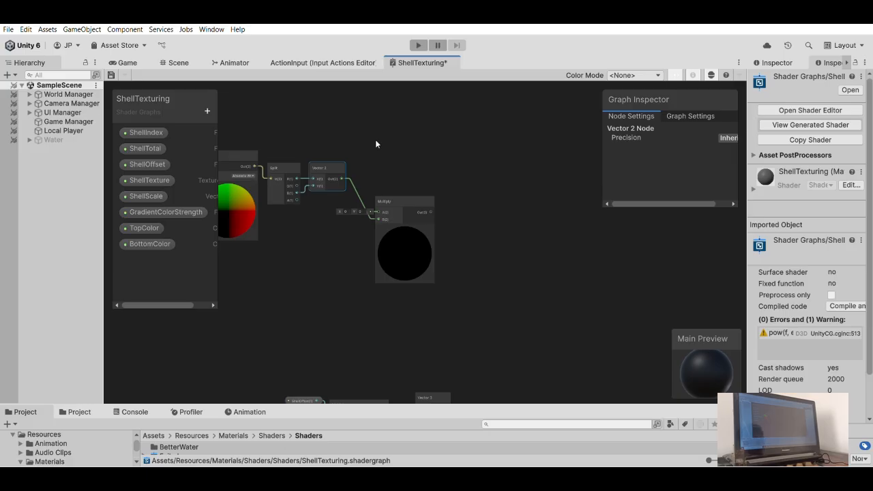
{"action": "middle_click_drag", "start_coordinate": [356, 183], "coordinate": [472, 226]}
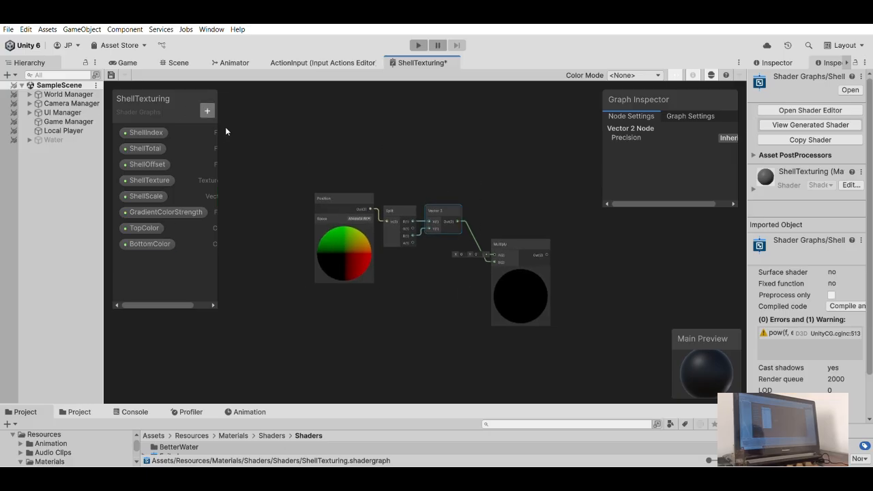
- Create a Vector 2 property named WindScale, place it in the graph and connect it to the Multiply node's A input
{"action": "type", "text": "w"}
{"action": "key", "text": "BackSpace"}
{"action": "type", "text": "Wi"}
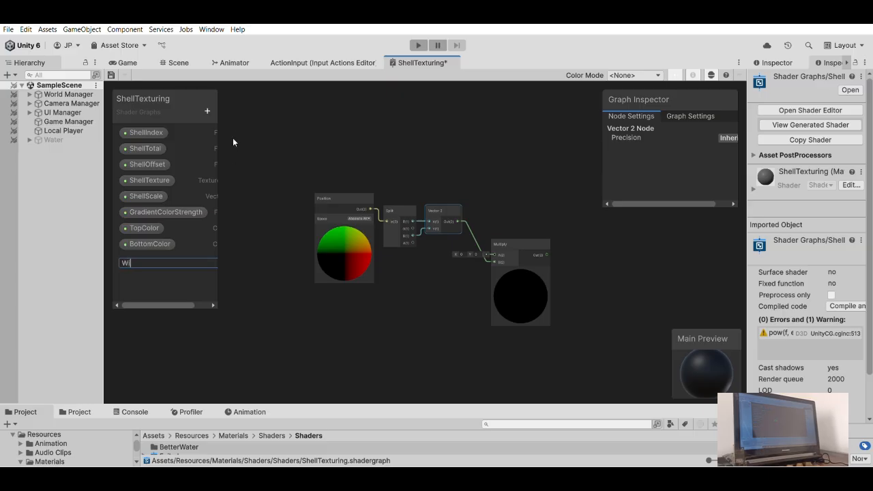
{"action": "type", "text": "ndScale"}
{"action": "key", "text": "Return"}
{"action": "left_click_drag", "start_coordinate": [146, 260], "coordinate": [546, 189]}
{"action": "left_click_drag", "start_coordinate": [503, 240], "coordinate": [505, 244]}
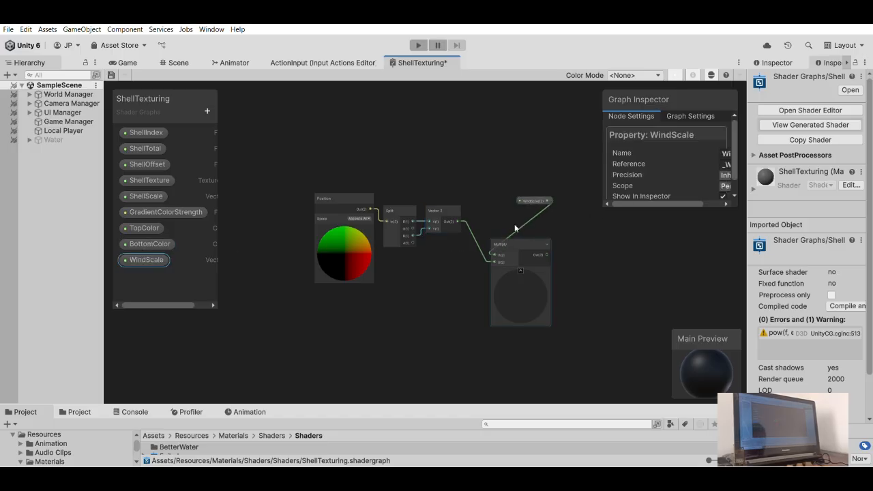
- Move the WindScale node to just above the Vector 2 node
{"action": "scroll", "coordinate": [513, 212], "scroll_direction": "up", "scroll_amount": 3}
{"action": "left_click_drag", "start_coordinate": [547, 188], "coordinate": [398, 176]}
{"action": "left_click", "coordinate": [456, 146]}
{"action": "middle_click_drag", "start_coordinate": [461, 123], "coordinate": [514, 109]}
{"action": "scroll", "coordinate": [538, 145], "scroll_direction": "down", "scroll_amount": 4}
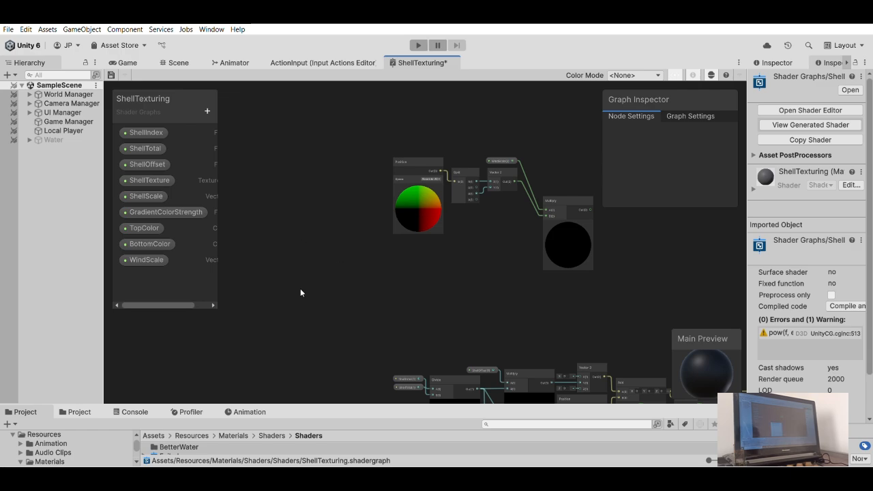
- Add a Time node in the empty area below and to the left of the Position node
{"action": "left_click", "coordinate": [326, 258]}
{"action": "type", "text": "time"}
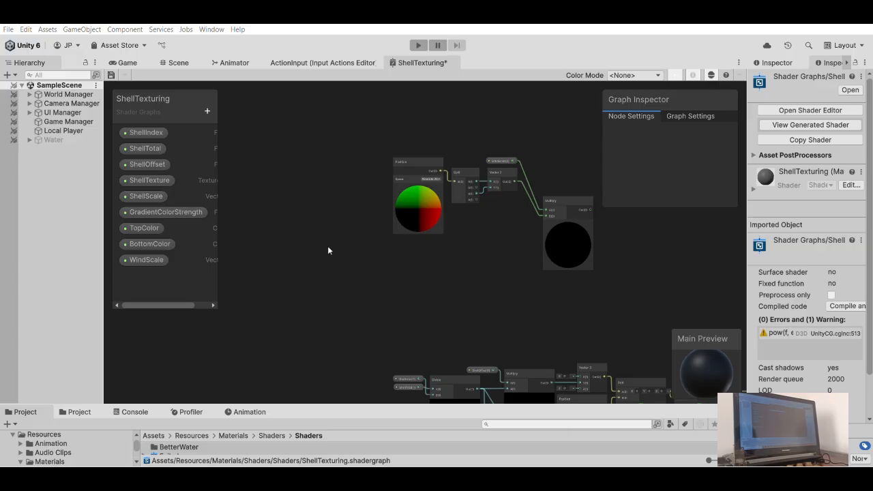
{"action": "key", "text": "Return"}
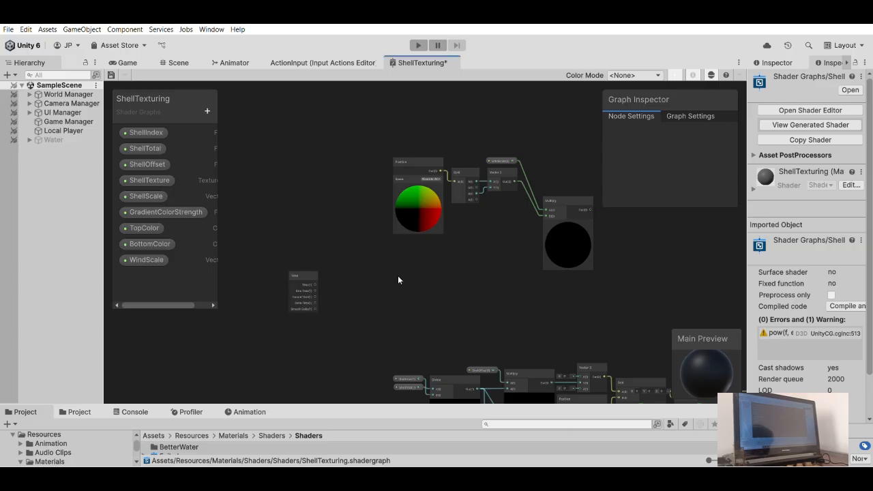
{"action": "scroll", "coordinate": [395, 269], "scroll_direction": "up", "scroll_amount": 2}
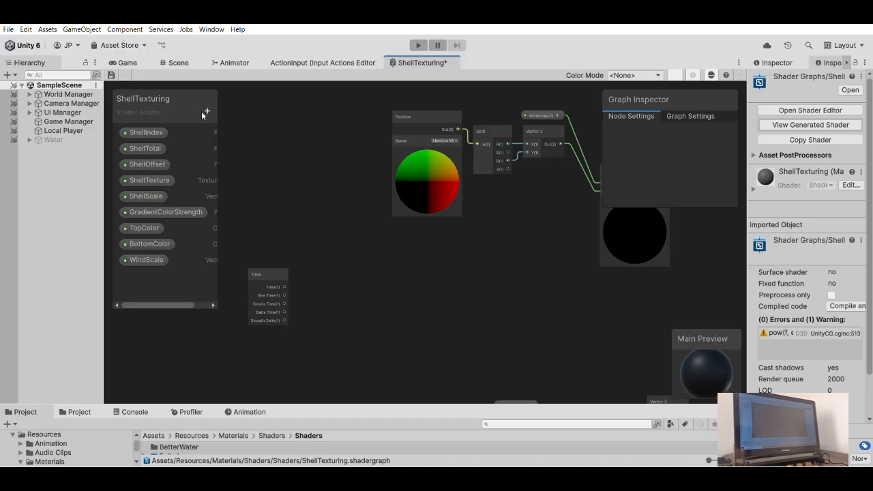
- Create a Float property named WindSpeed and place its node beside the Time node
{"action": "type", "text": "W"}
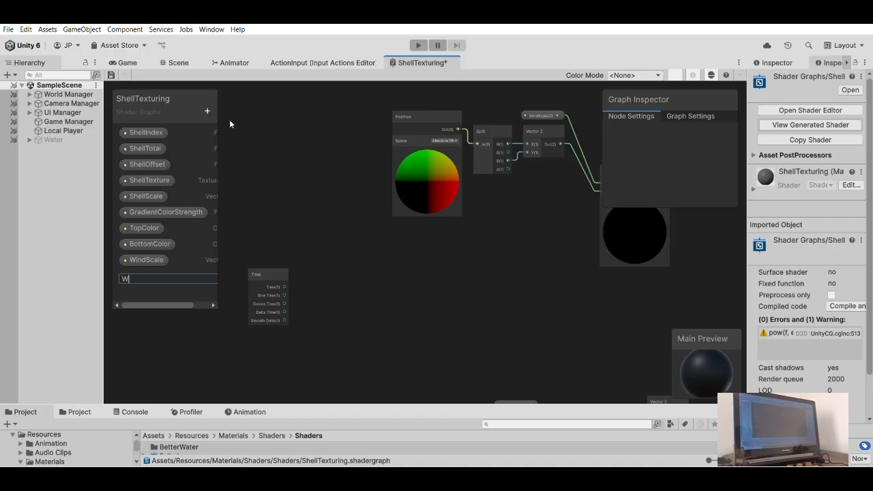
{"action": "type", "text": "indSpeed"}
{"action": "key", "text": "Return"}
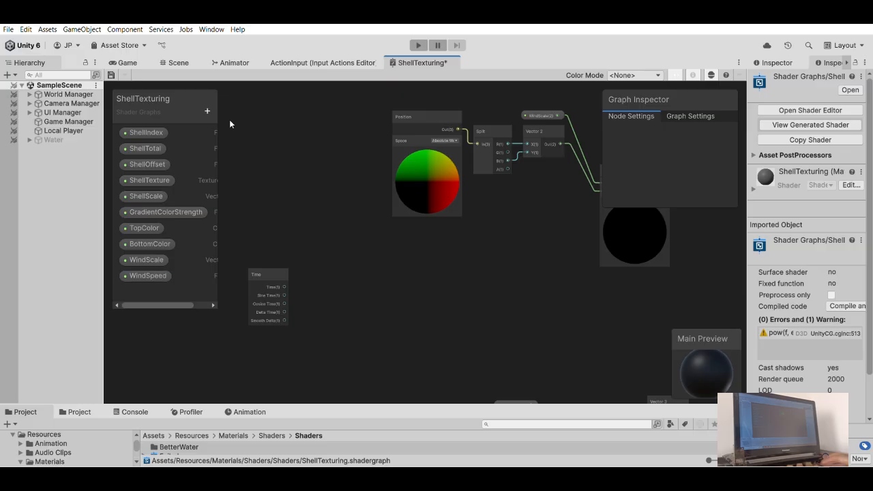
{"action": "left_click_drag", "start_coordinate": [148, 276], "coordinate": [334, 311]}
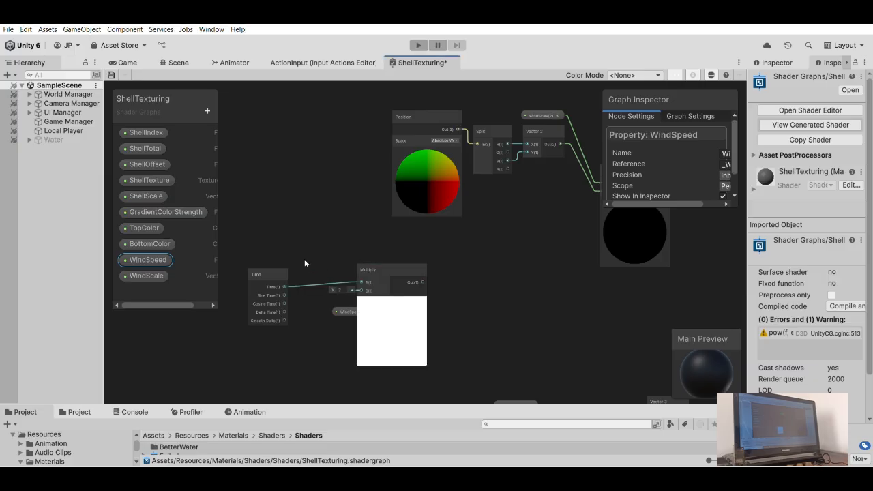
- Add a Multiply node beside the Time node with the Time output feeding A and WindSpeed feeding B
{"action": "left_click_drag", "start_coordinate": [346, 311], "coordinate": [360, 290]}
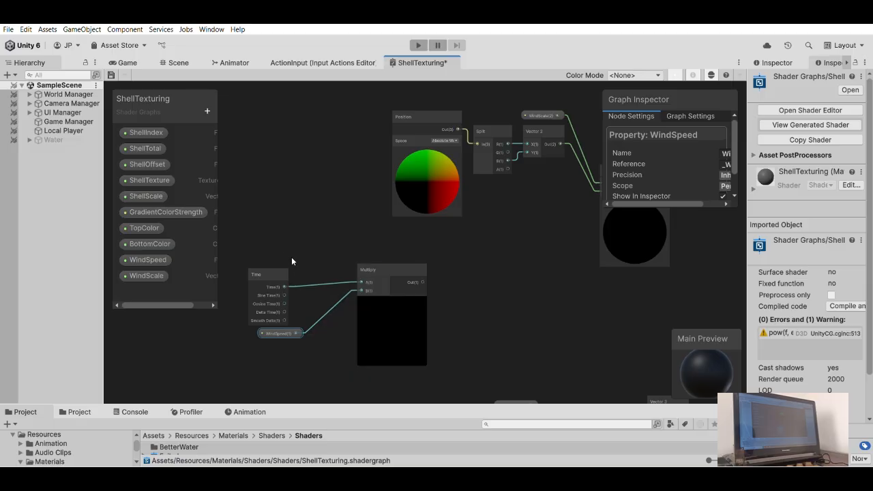
{"action": "left_click_drag", "start_coordinate": [281, 333], "coordinate": [268, 333]}
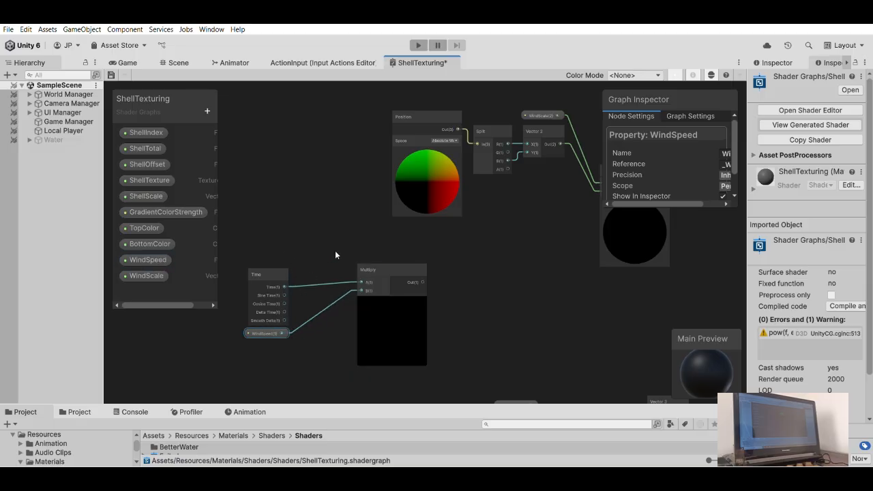
{"action": "middle_click_drag", "start_coordinate": [334, 255], "coordinate": [351, 253]}
{"action": "left_click_drag", "start_coordinate": [399, 260], "coordinate": [344, 270]}
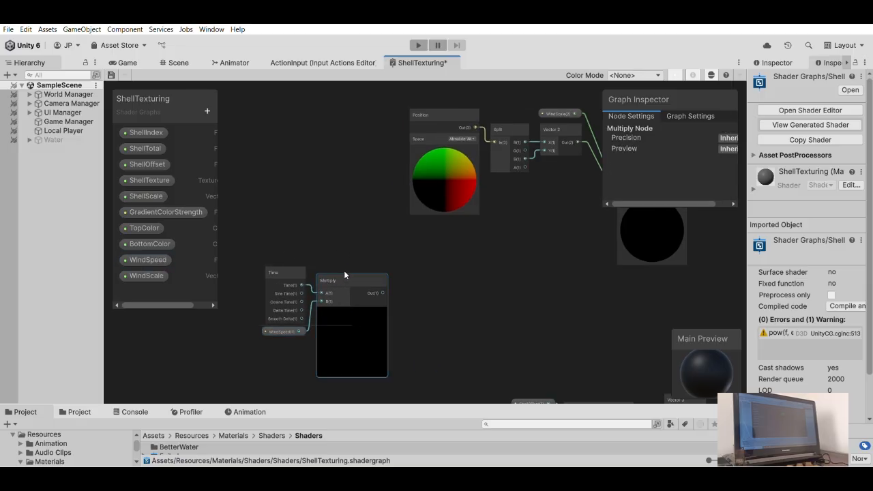
- Move the WindSpeed node up to sit directly beneath the Time node
{"action": "scroll", "coordinate": [313, 308], "scroll_direction": "up", "scroll_amount": 5}
{"action": "left_click", "coordinate": [273, 368]}
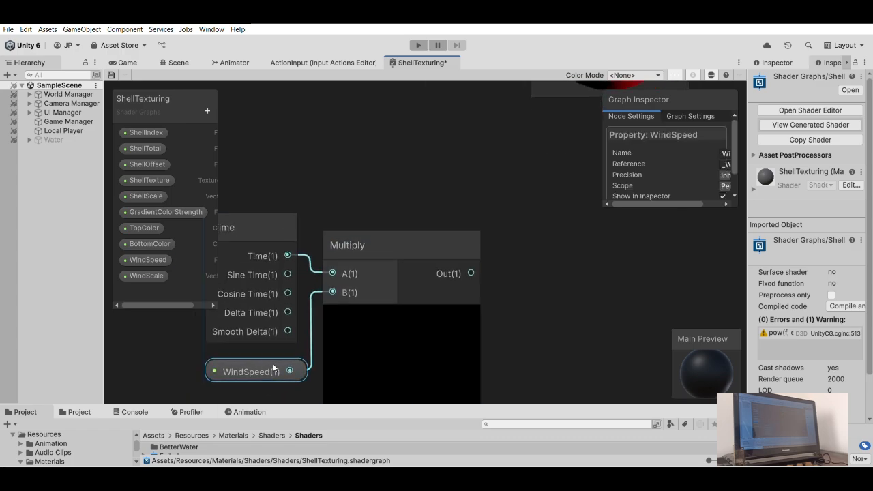
{"action": "middle_click_drag", "start_coordinate": [273, 368], "coordinate": [267, 313]}
{"action": "left_click_drag", "start_coordinate": [267, 313], "coordinate": [270, 305]}
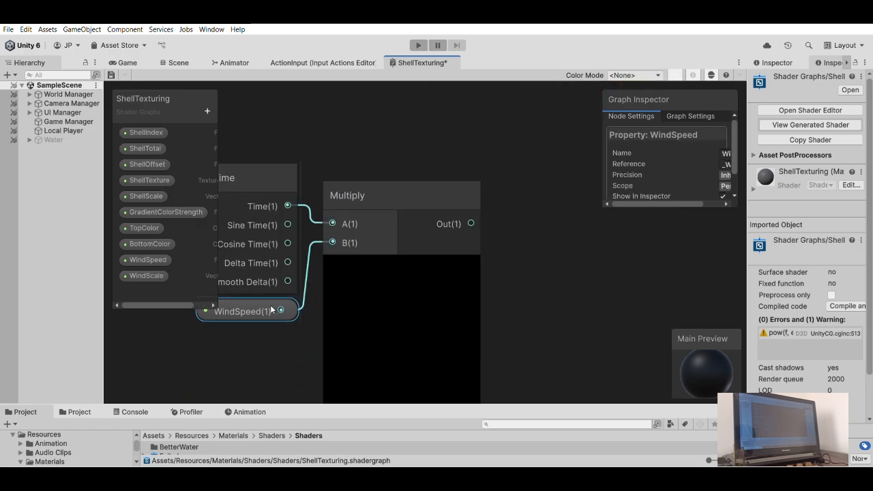
- Add a second Multiply node with the Time and WindSpeed Multiply's output feeding its A input
{"action": "left_click", "coordinate": [428, 198]}
{"action": "scroll", "coordinate": [438, 194], "scroll_direction": "down", "scroll_amount": 5}
{"action": "middle_click_drag", "start_coordinate": [424, 176], "coordinate": [305, 247]}
{"action": "left_click", "coordinate": [384, 228]}
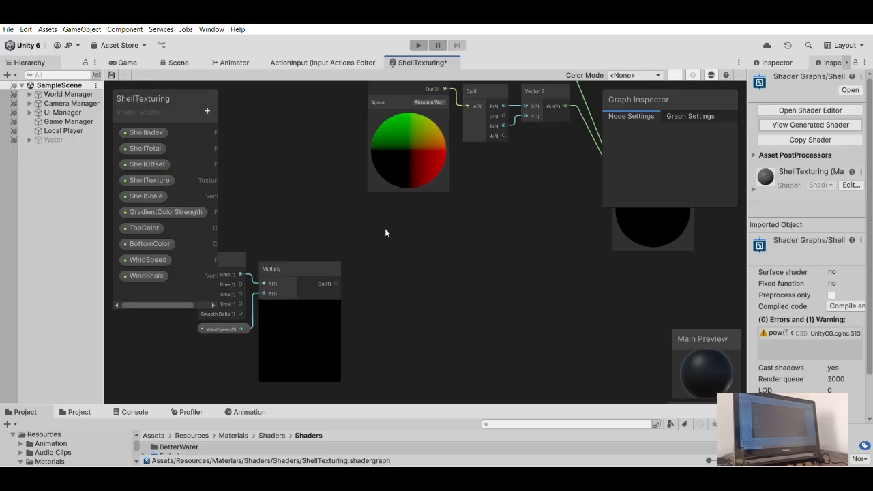
{"action": "mouse_move", "coordinate": [335, 272]}
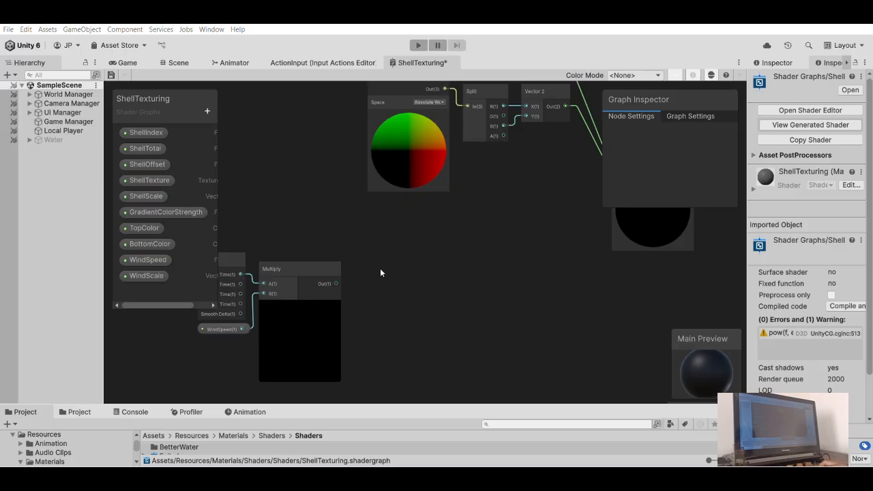
{"action": "key", "text": "Return"}
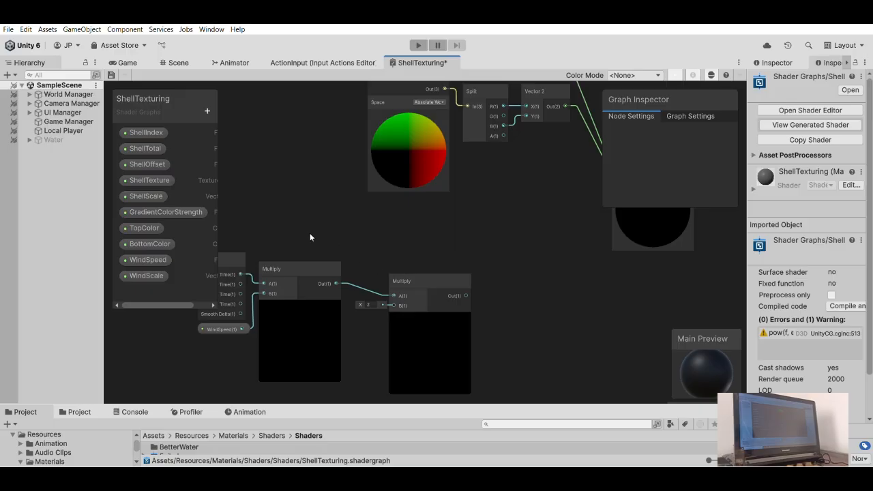
- Create a Vector 2 property named WindDirection
{"action": "left_click", "coordinate": [210, 115]}
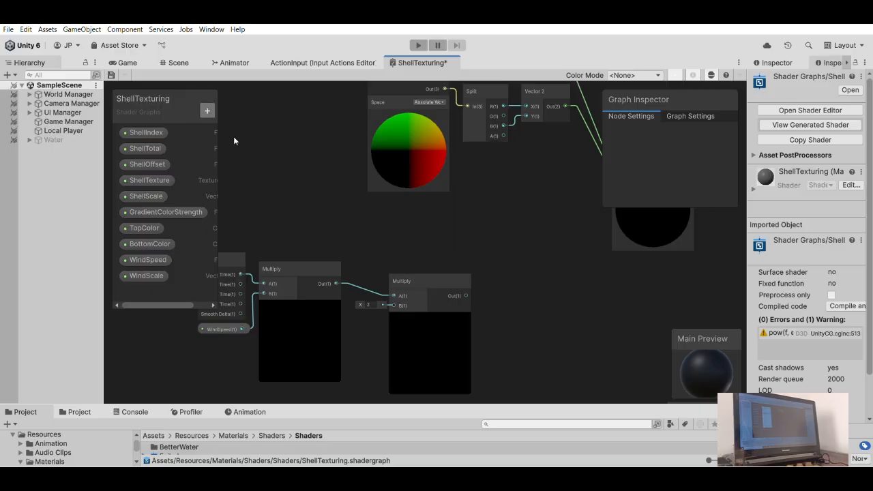
{"action": "left_click", "coordinate": [232, 130]}
{"action": "type", "text": "WindDirection"}
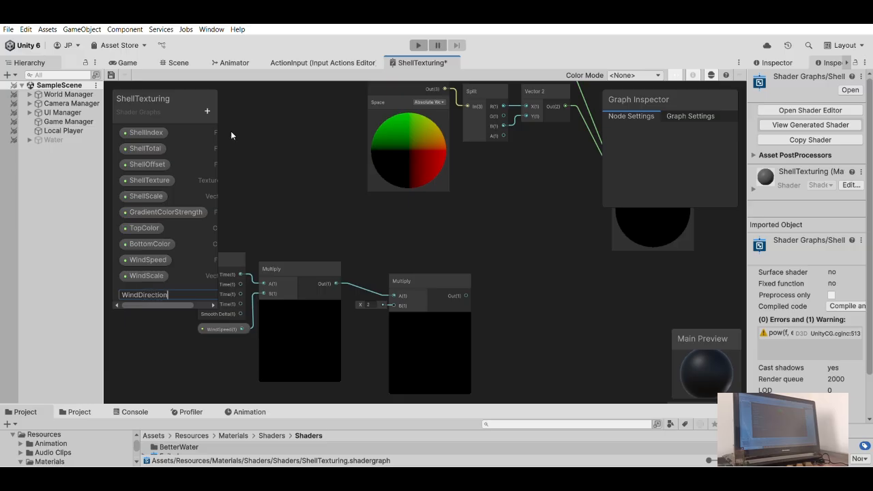
{"action": "key", "text": "Return"}
- Move the second Multiply node close beside the first and feed its B input from a WindDirection node placed below
{"action": "middle_click_drag", "start_coordinate": [398, 248], "coordinate": [395, 198]}
{"action": "left_click_drag", "start_coordinate": [410, 226], "coordinate": [377, 217]}
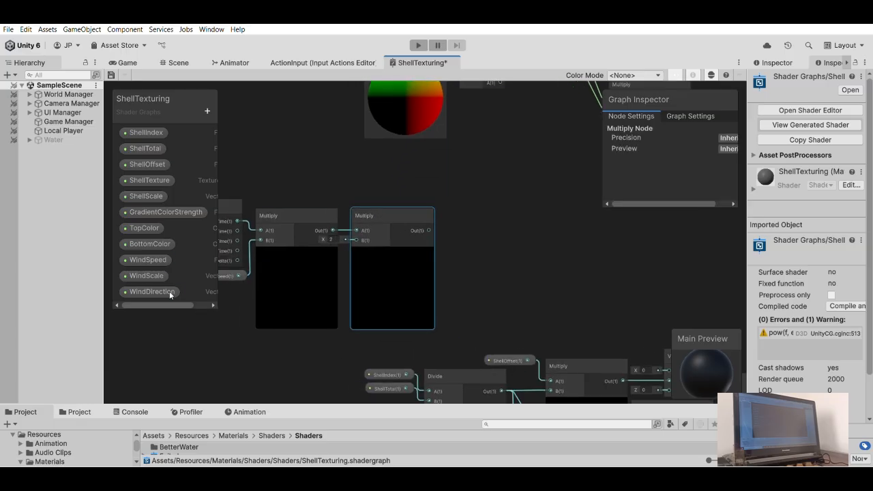
{"action": "left_click_drag", "start_coordinate": [158, 283], "coordinate": [355, 240]}
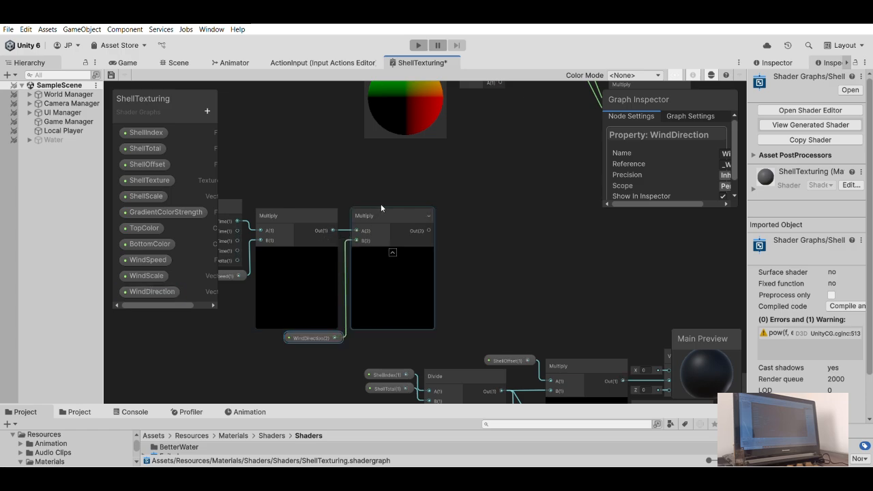
{"action": "left_click", "coordinate": [381, 205]}
{"action": "left_click", "coordinate": [353, 186]}
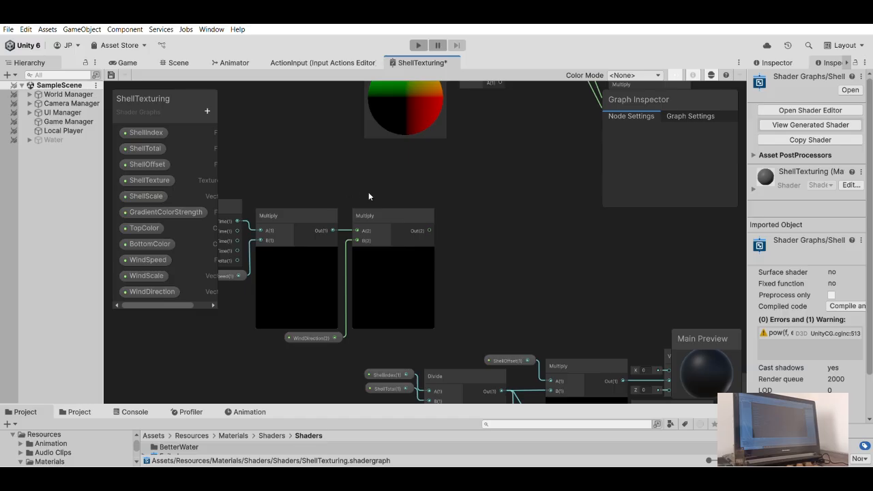
{"action": "scroll", "coordinate": [382, 206], "scroll_direction": "up", "scroll_amount": 3}
{"action": "left_click", "coordinate": [382, 209]}
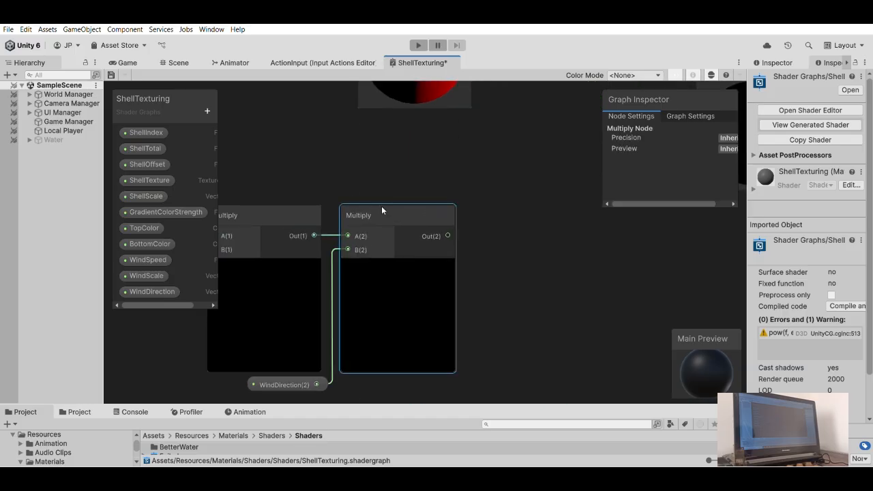
{"action": "scroll", "coordinate": [361, 162], "scroll_direction": "down", "scroll_amount": 5}
{"action": "scroll", "coordinate": [273, 198], "scroll_direction": "up", "scroll_amount": 2}
{"action": "left_click", "coordinate": [473, 185]}
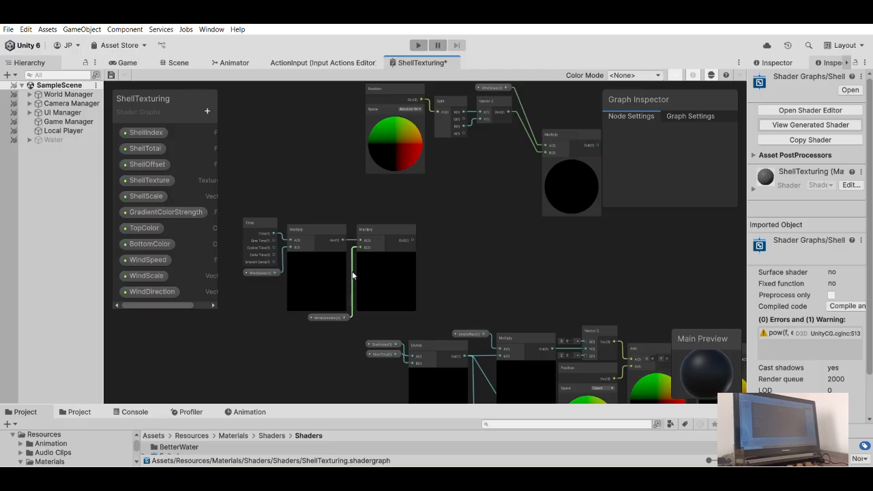
{"action": "scroll", "coordinate": [361, 269], "scroll_direction": "up", "scroll_amount": 5}
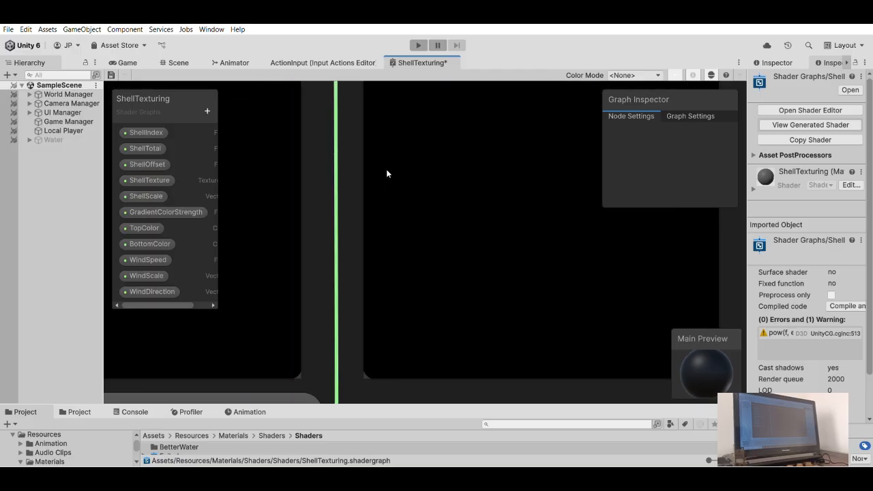
{"action": "scroll", "coordinate": [386, 170], "scroll_direction": "down", "scroll_amount": 5}
{"action": "scroll", "coordinate": [409, 236], "scroll_direction": "up", "scroll_amount": 2}
{"action": "left_click", "coordinate": [444, 138]}
{"action": "left_click_drag", "start_coordinate": [445, 138], "coordinate": [444, 138]}
{"action": "left_click", "coordinate": [570, 252]}
{"action": "scroll", "coordinate": [365, 297], "scroll_direction": "down", "scroll_amount": 3}
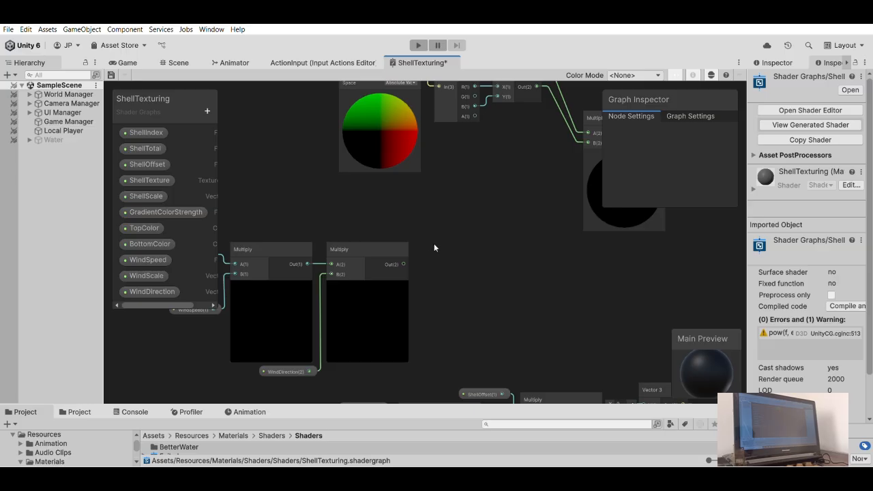
- Add an Add node with the WindScale Multiply's output feeding A and the WindDirection Multiply's output feeding B
{"action": "scroll", "coordinate": [434, 244], "scroll_direction": "down", "scroll_amount": 2}
{"action": "left_click_drag", "start_coordinate": [412, 259], "coordinate": [452, 243]}
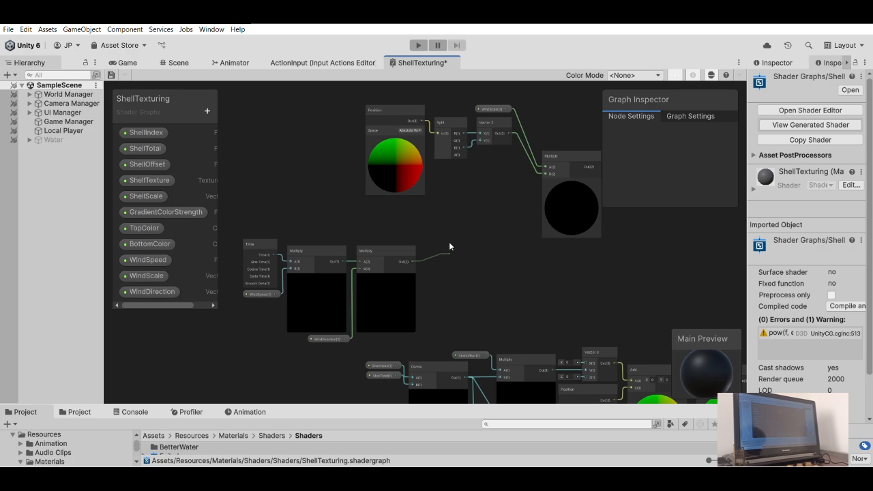
{"action": "left_click_drag", "start_coordinate": [449, 243], "coordinate": [466, 261]}
{"action": "type", "text": "add"}
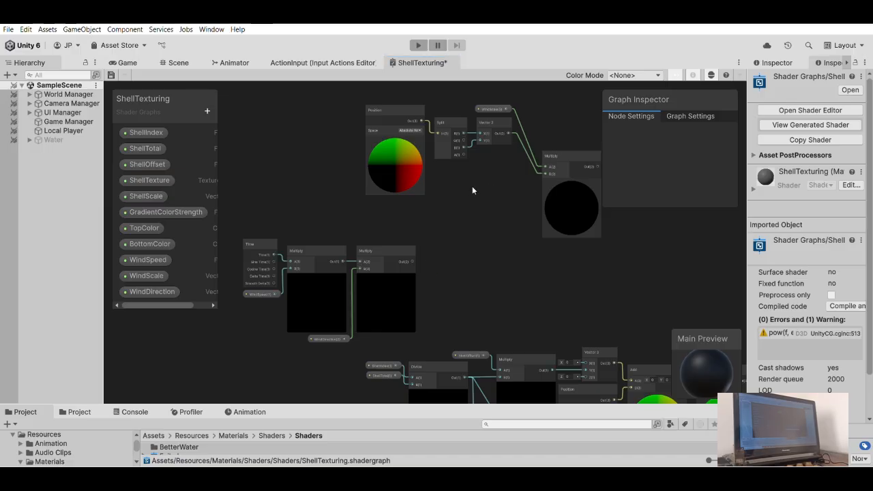
{"action": "key", "text": "Return"}
{"action": "left_click_drag", "start_coordinate": [412, 261], "coordinate": [464, 293]}
{"action": "middle_click_drag", "start_coordinate": [470, 217], "coordinate": [413, 240]}
{"action": "left_click_drag", "start_coordinate": [541, 188], "coordinate": [408, 306]}
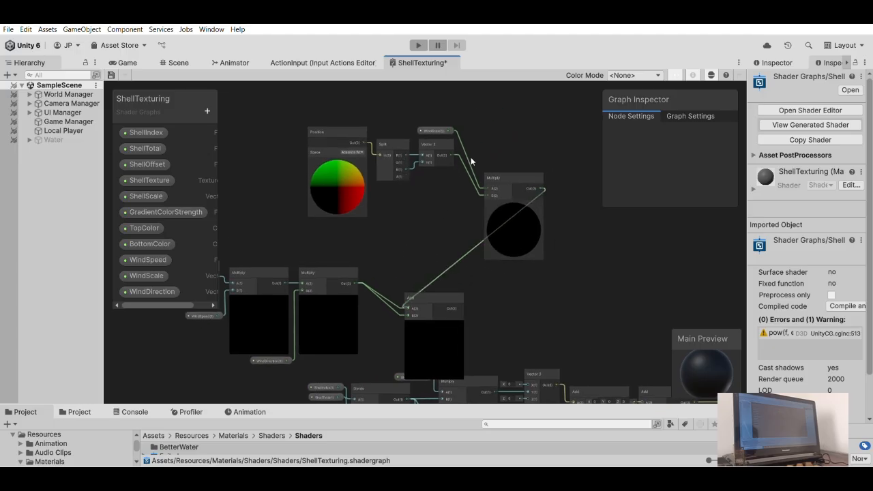
{"action": "scroll", "coordinate": [474, 149], "scroll_direction": "up", "scroll_amount": 1}
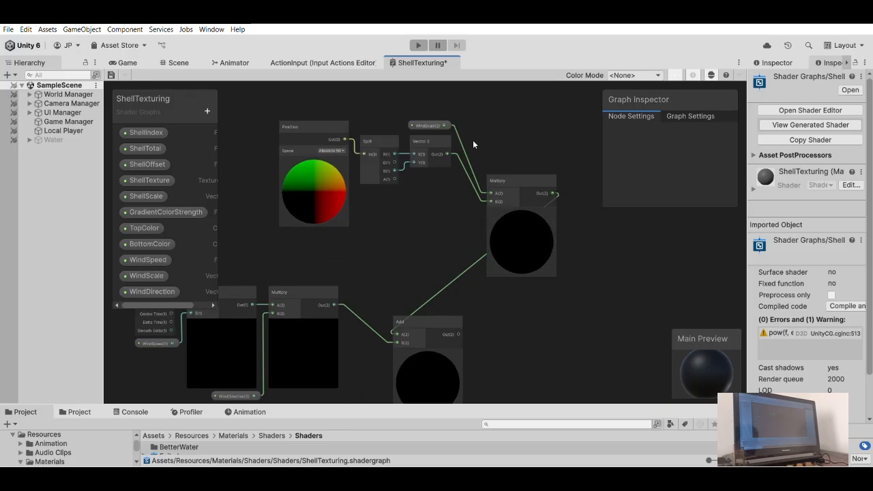
- Move the WindScale Multiply node close beside Vector 2 and place the WindScale node just above Vector 2
{"action": "middle_click_drag", "start_coordinate": [472, 140], "coordinate": [457, 181]}
{"action": "left_click_drag", "start_coordinate": [495, 215], "coordinate": [471, 171]}
{"action": "scroll", "coordinate": [477, 167], "scroll_direction": "up", "scroll_amount": 5}
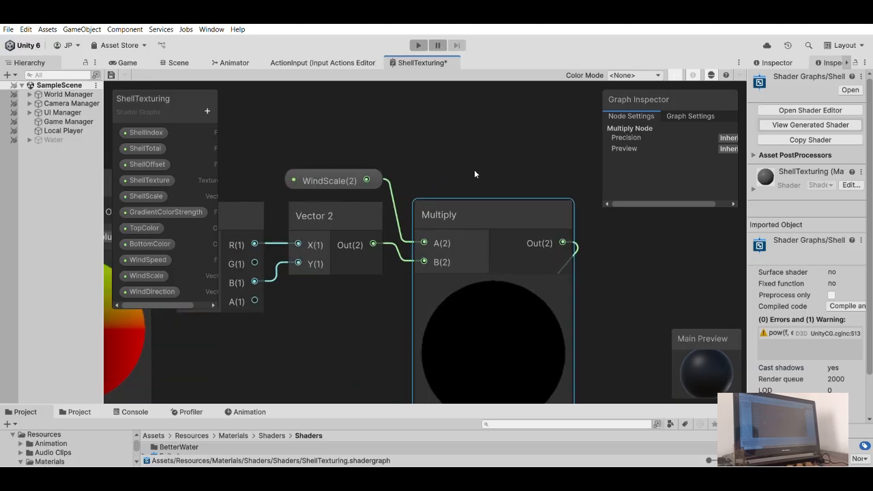
{"action": "left_click_drag", "start_coordinate": [459, 214], "coordinate": [457, 217]}
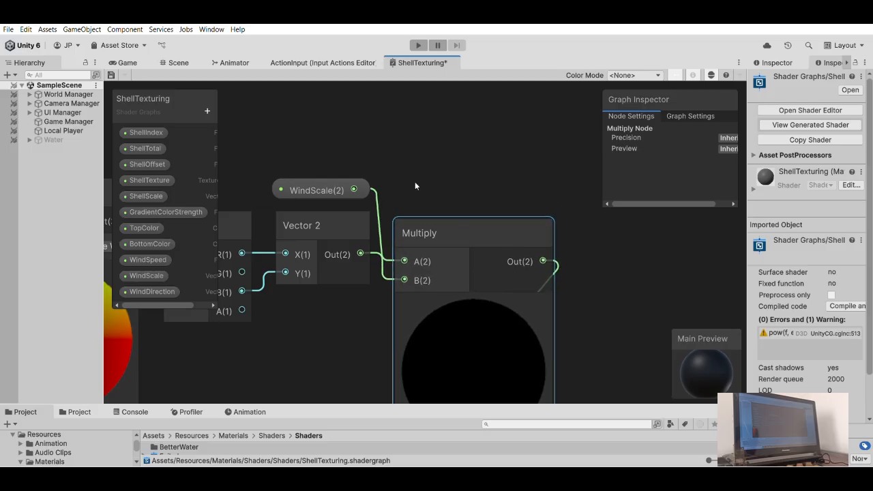
{"action": "mouse_move", "coordinate": [340, 183]}
{"action": "left_mouse_down"}
{"action": "mouse_move", "coordinate": [362, 161]}
{"action": "mouse_move", "coordinate": [347, 182]}
{"action": "left_mouse_up"}
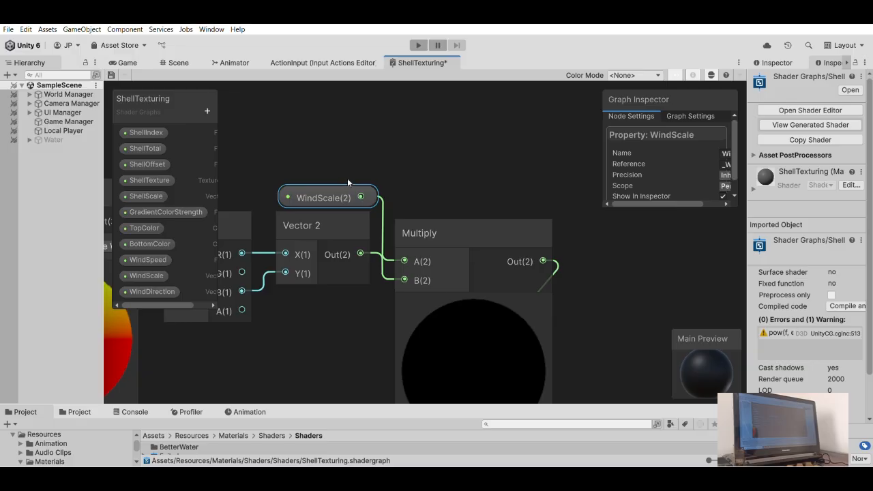
{"action": "left_click", "coordinate": [447, 160]}
- Move the world-position node group above the time-based nodes and raise the Add node between the two rows
{"action": "scroll", "coordinate": [446, 161], "scroll_direction": "down", "scroll_amount": 6}
{"action": "left_click_drag", "start_coordinate": [437, 221], "coordinate": [491, 251]}
{"action": "left_click_drag", "start_coordinate": [482, 195], "coordinate": [367, 181]}
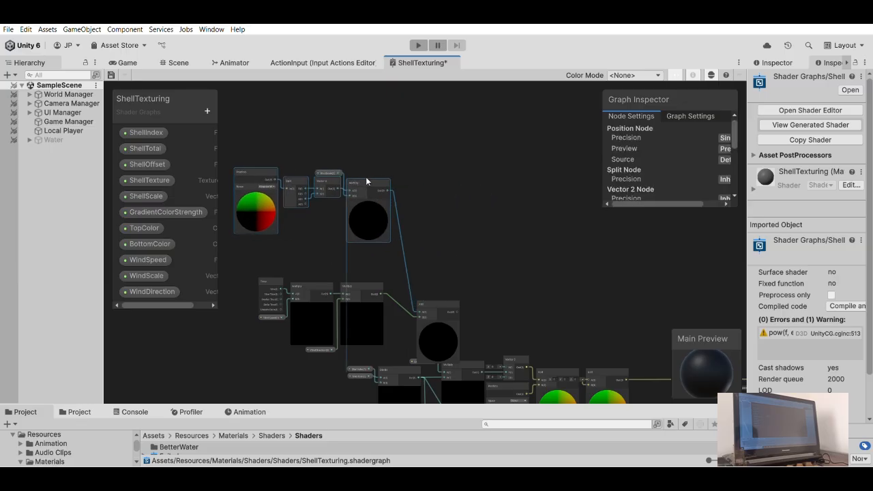
{"action": "left_click", "coordinate": [444, 227]}
{"action": "middle_click_drag", "start_coordinate": [397, 267], "coordinate": [420, 199]}
{"action": "left_click_drag", "start_coordinate": [461, 233], "coordinate": [465, 170]}
{"action": "middle_click_drag", "start_coordinate": [328, 188], "coordinate": [349, 191]}
- Move the Time, WindSpeed, WindDirection and Multiply node group up directly beneath the world-position group
{"action": "left_click_drag", "start_coordinate": [293, 195], "coordinate": [366, 259]}
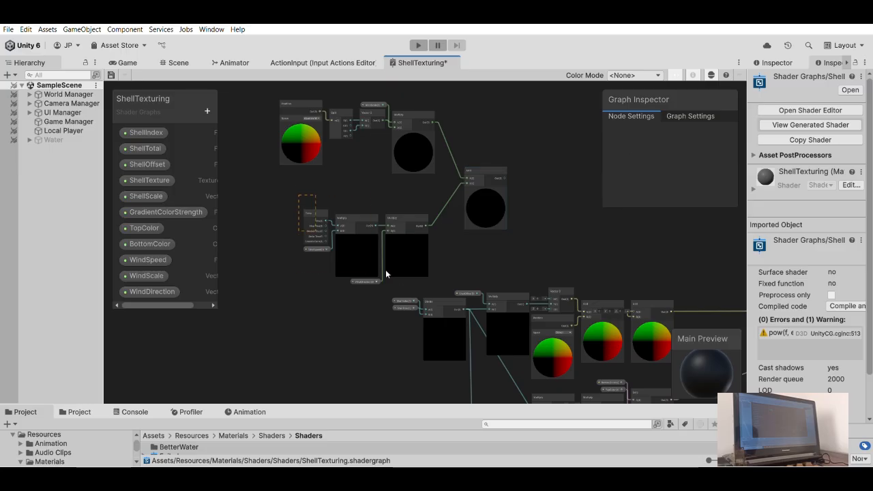
{"action": "left_click_drag", "start_coordinate": [412, 276], "coordinate": [411, 277]}
{"action": "scroll", "coordinate": [401, 221], "scroll_direction": "up", "scroll_amount": 3}
{"action": "left_click_drag", "start_coordinate": [402, 215], "coordinate": [415, 160]}
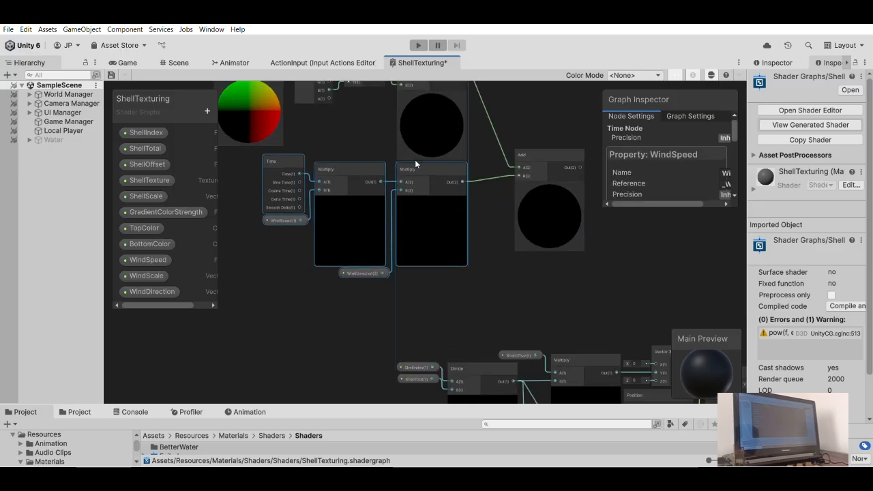
- Move the Add node close beside the two Multiply nodes that feed it
{"action": "left_click", "coordinate": [527, 131]}
{"action": "scroll", "coordinate": [521, 140], "scroll_direction": "up", "scroll_amount": 1}
{"action": "middle_click_drag", "start_coordinate": [509, 157], "coordinate": [486, 258]}
{"action": "left_click_drag", "start_coordinate": [522, 255], "coordinate": [480, 195]}
{"action": "left_click", "coordinate": [491, 144]}
{"action": "scroll", "coordinate": [406, 164], "scroll_direction": "down", "scroll_amount": 3}
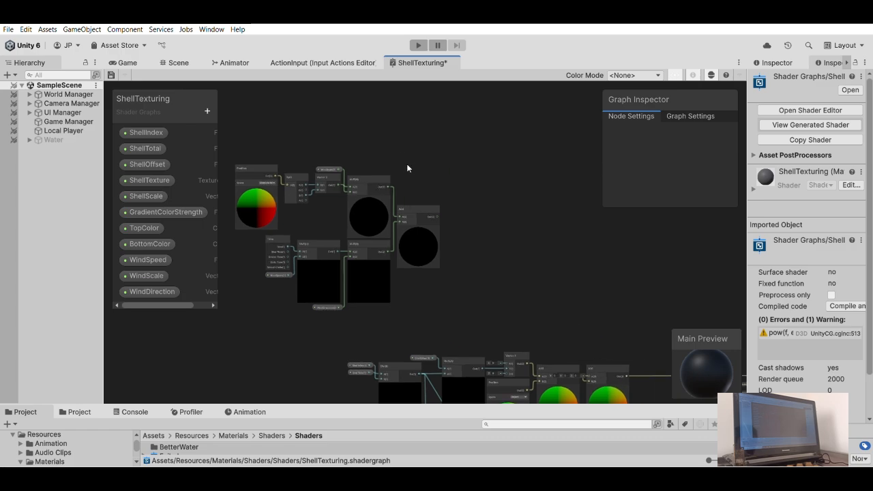
- Add a Sample Texture 2D LOD node with the Add node's output feeding its UV input
{"action": "scroll", "coordinate": [416, 166], "scroll_direction": "down", "scroll_amount": 2}
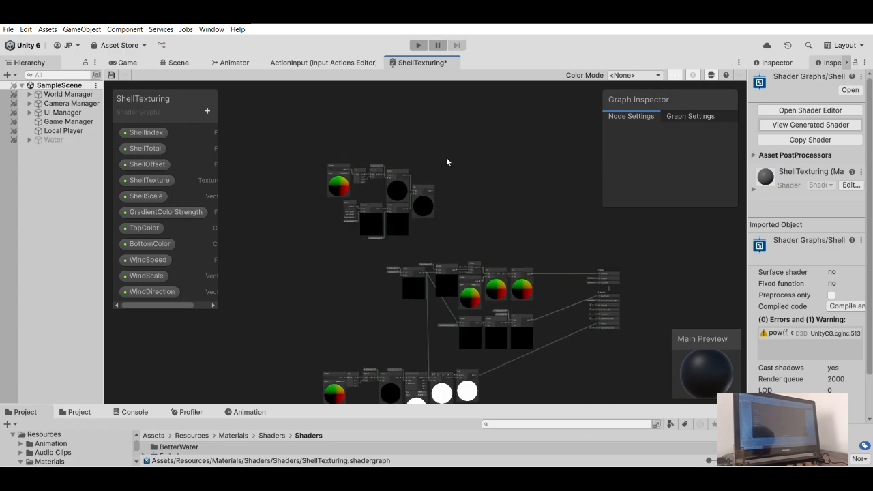
{"action": "scroll", "coordinate": [446, 158], "scroll_direction": "up", "scroll_amount": 8}
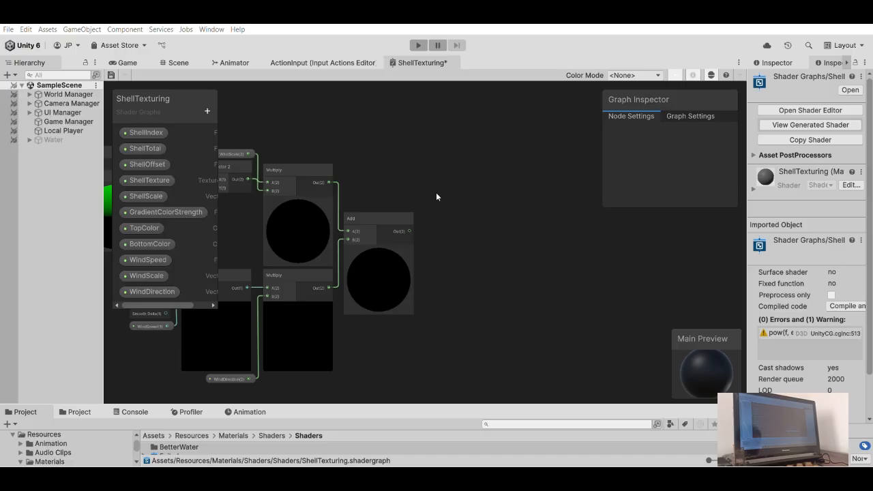
{"action": "key", "text": "Return"}
{"action": "scroll", "coordinate": [471, 212], "scroll_direction": "up", "scroll_amount": 2}
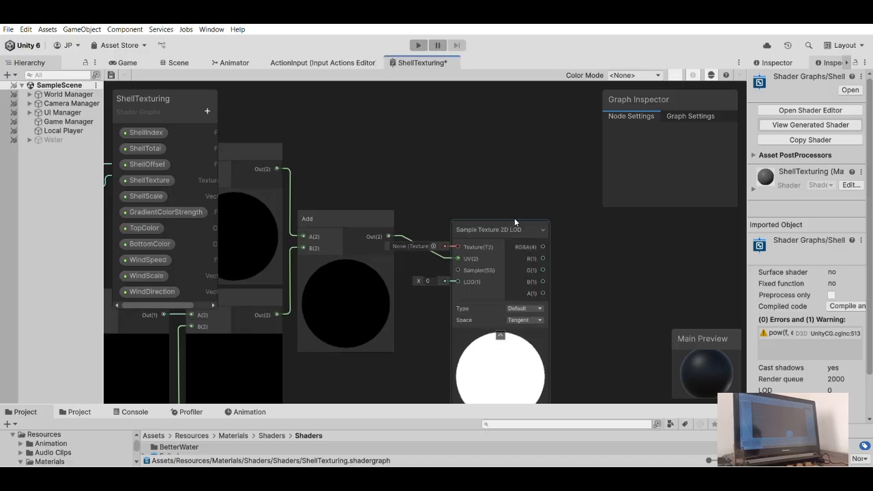
- Examine the existing Sample Texture 2D node and its connections in the shell texture part of the graph
{"action": "scroll", "coordinate": [478, 200], "scroll_direction": "down", "scroll_amount": 2}
{"action": "middle_click_drag", "start_coordinate": [445, 390], "coordinate": [425, 186]}
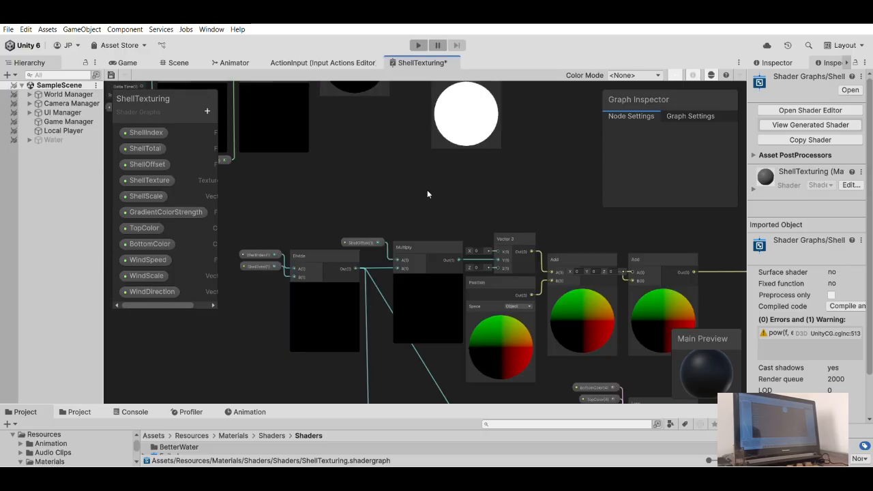
{"action": "scroll", "coordinate": [426, 185], "scroll_direction": "down", "scroll_amount": 4}
{"action": "middle_click_drag", "start_coordinate": [411, 375], "coordinate": [423, 238]}
{"action": "middle_click_drag", "start_coordinate": [363, 276], "coordinate": [430, 249]}
{"action": "scroll", "coordinate": [431, 252], "scroll_direction": "up", "scroll_amount": 6}
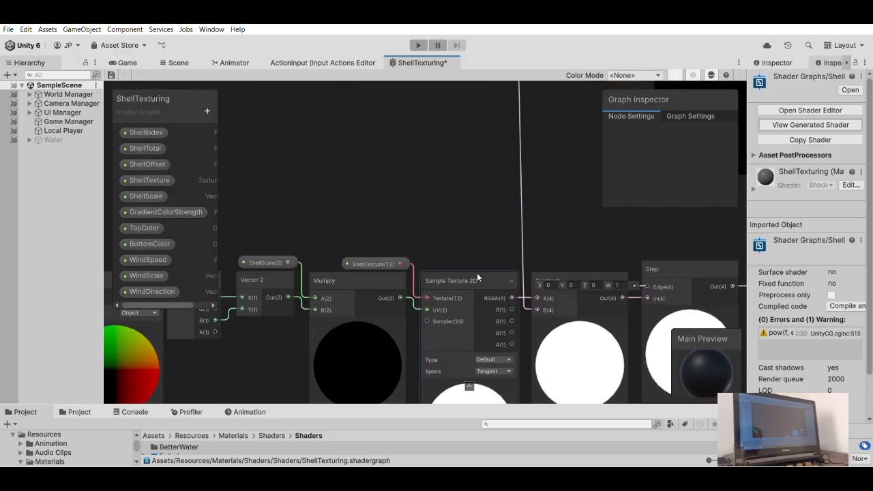
{"action": "middle_click_drag", "start_coordinate": [440, 170], "coordinate": [385, 385]}
{"action": "scroll", "coordinate": [517, 230], "scroll_direction": "down", "scroll_amount": 5}
{"action": "middle_click_drag", "start_coordinate": [484, 280], "coordinate": [432, 450]}
{"action": "scroll", "coordinate": [463, 272], "scroll_direction": "up", "scroll_amount": 2}
{"action": "middle_click_drag", "start_coordinate": [462, 272], "coordinate": [409, 349]}
{"action": "middle_click_drag", "start_coordinate": [555, 237], "coordinate": [426, 135]}
{"action": "scroll", "coordinate": [426, 135], "scroll_direction": "down", "scroll_amount": 2}
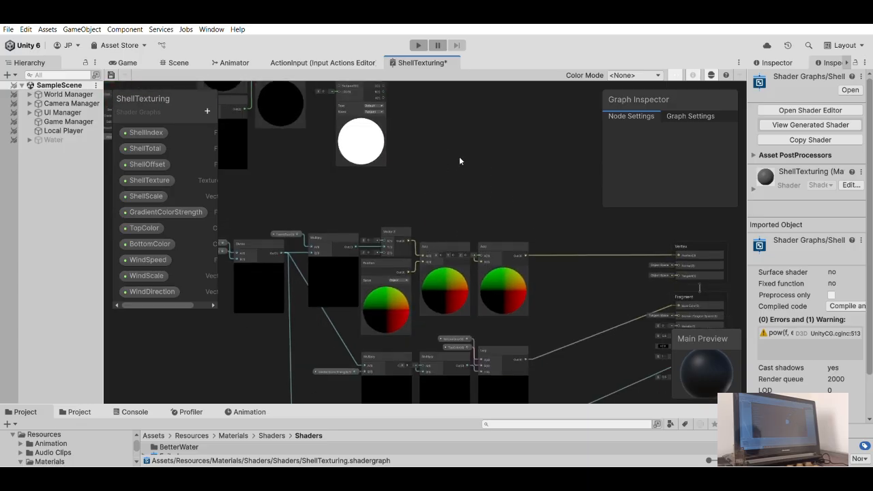
- Move the Sample Texture 2D LOD node close beside the Add node
{"action": "middle_click_drag", "start_coordinate": [361, 119], "coordinate": [508, 236]}
{"action": "left_click_drag", "start_coordinate": [491, 210], "coordinate": [478, 169]}
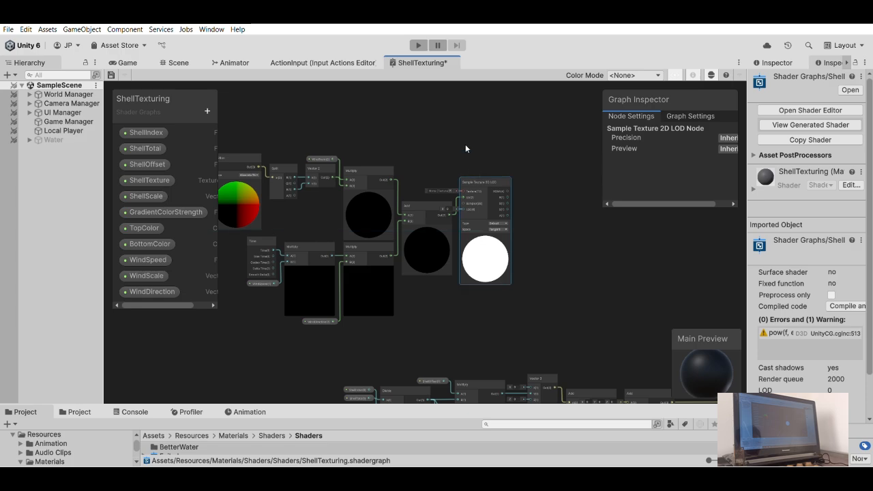
{"action": "left_click", "coordinate": [466, 151]}
- Create a Texture 2D property named WindTexture and reorder the properties so that WindScale comes last
{"action": "scroll", "coordinate": [390, 134], "scroll_direction": "up", "scroll_amount": 2}
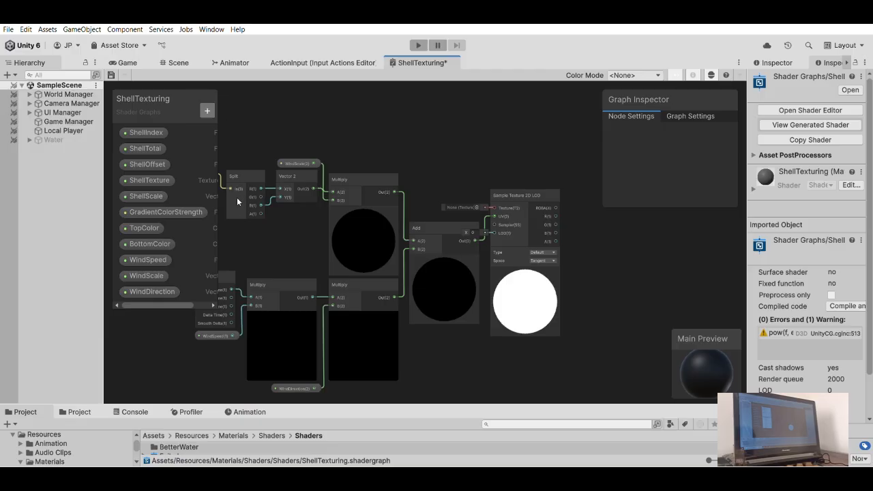
{"action": "type", "text": "wIND"}
{"action": "key", "text": "BackSpace"}
{"action": "key", "text": "BackSpace"}
{"action": "type", "text": "W"}
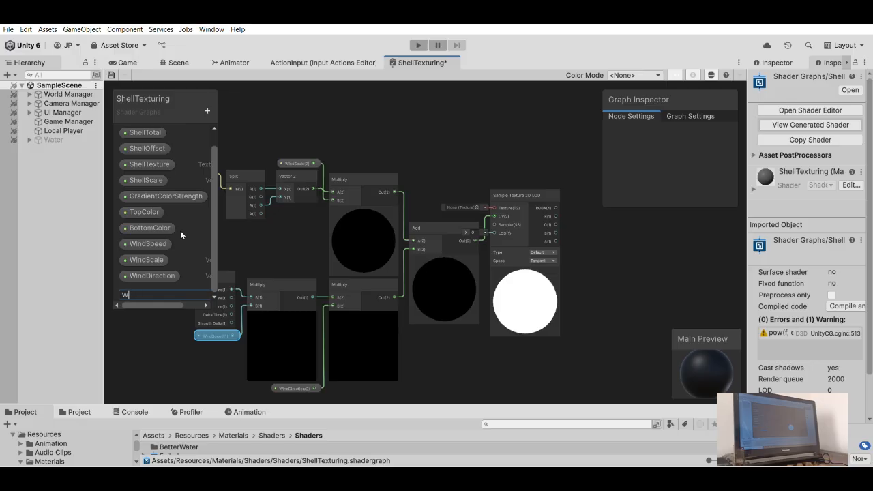
{"action": "type", "text": "indTexture"}
{"action": "key", "text": "Return"}
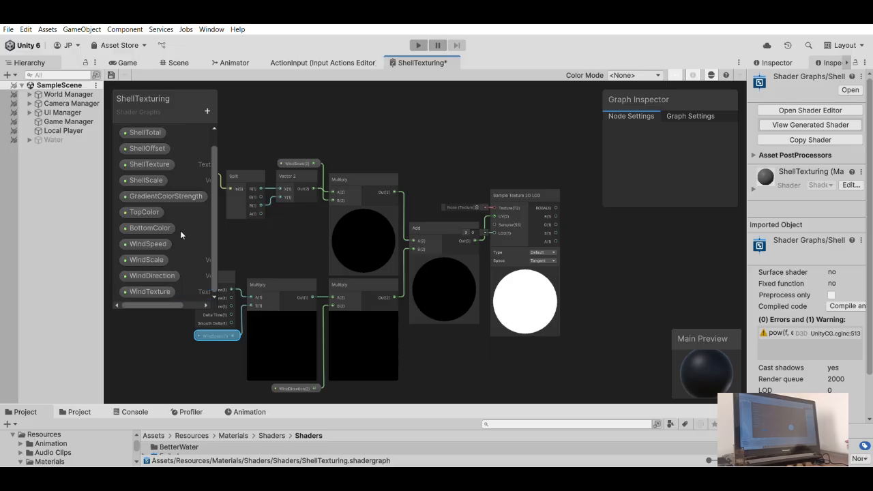
{"action": "left_click_drag", "start_coordinate": [146, 261], "coordinate": [148, 250]}
{"action": "left_click_drag", "start_coordinate": [158, 292], "coordinate": [146, 253]}
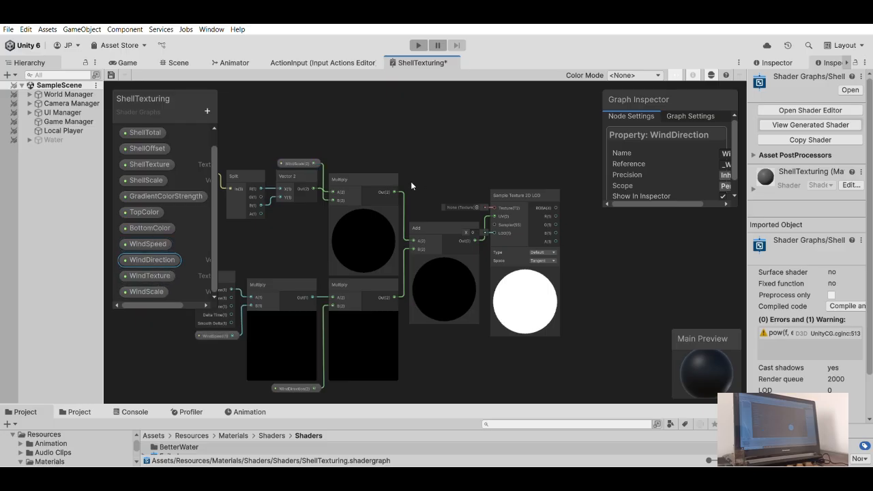
- Add a WindTexture node beside Sample Texture 2D LOD and connect it to the Texture input
{"action": "left_click", "coordinate": [453, 133]}
{"action": "scroll", "coordinate": [470, 172], "scroll_direction": "up", "scroll_amount": 3}
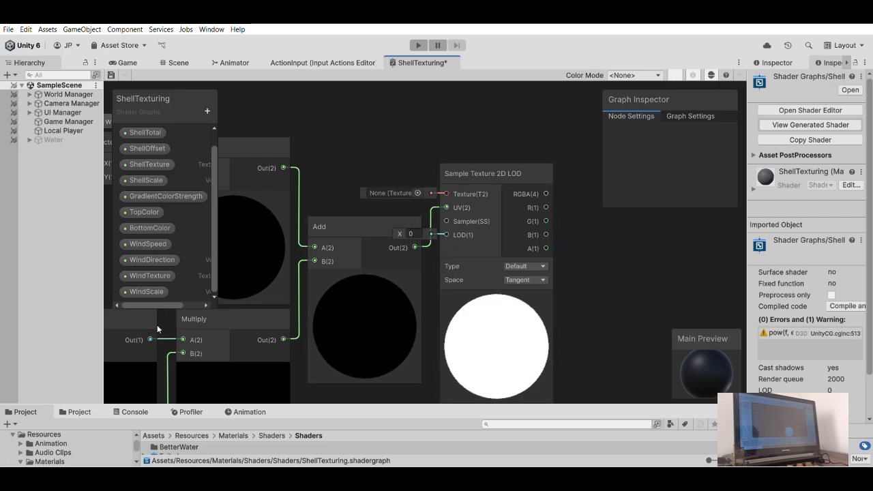
{"action": "left_click_drag", "start_coordinate": [143, 288], "coordinate": [444, 140]}
{"action": "left_click_drag", "start_coordinate": [516, 147], "coordinate": [446, 193]}
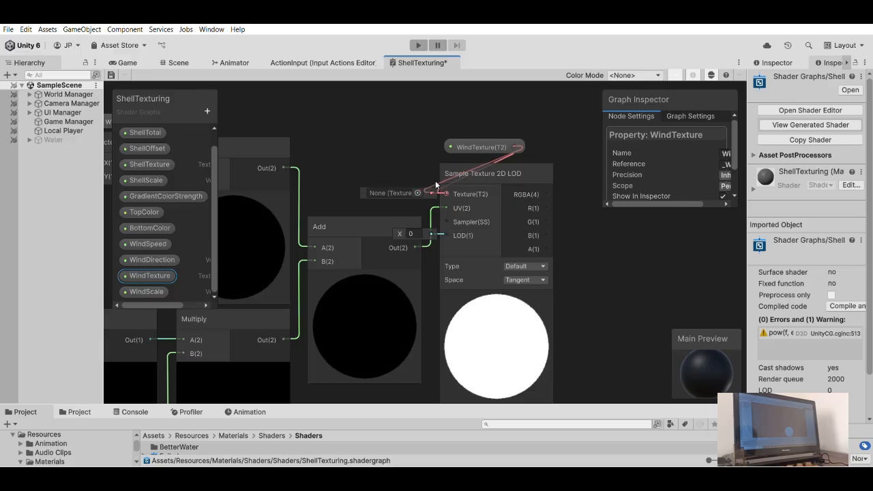
{"action": "left_click_drag", "start_coordinate": [477, 145], "coordinate": [379, 161]}
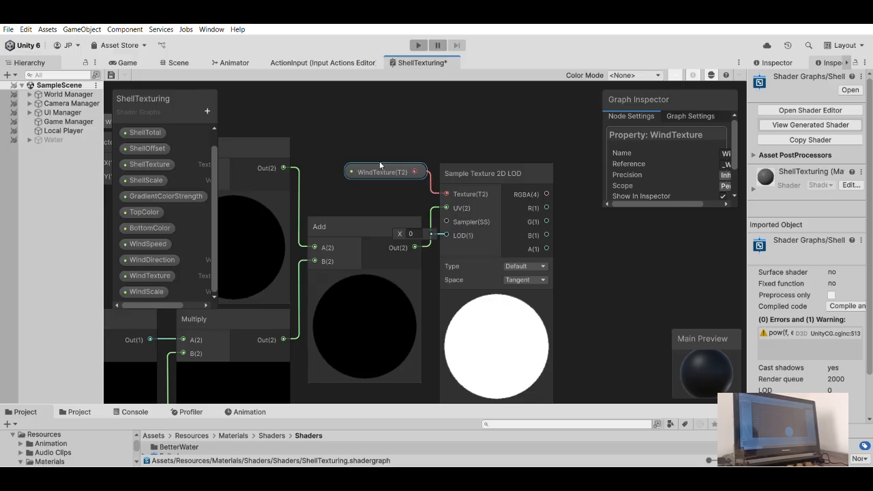
{"action": "left_click", "coordinate": [412, 131]}
{"action": "scroll", "coordinate": [414, 140], "scroll_direction": "down", "scroll_amount": 5}
{"action": "scroll", "coordinate": [440, 199], "scroll_direction": "down", "scroll_amount": 3}
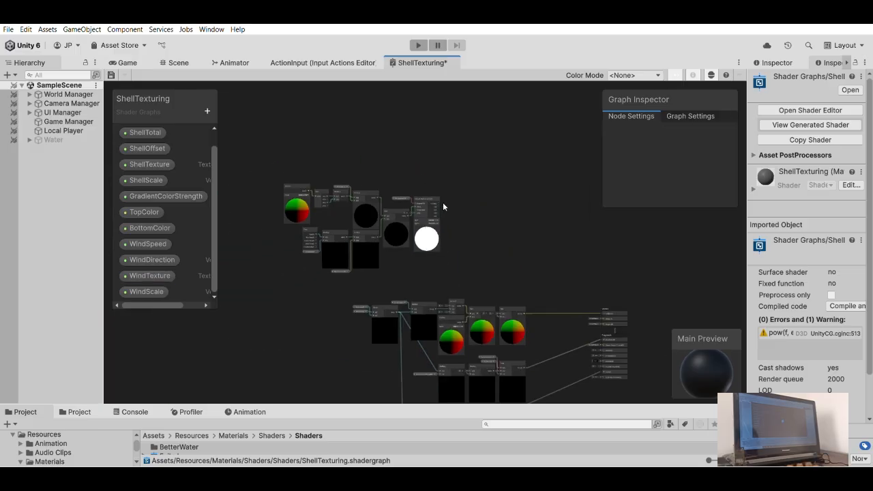
{"action": "middle_click_drag", "start_coordinate": [439, 203], "coordinate": [452, 222]}
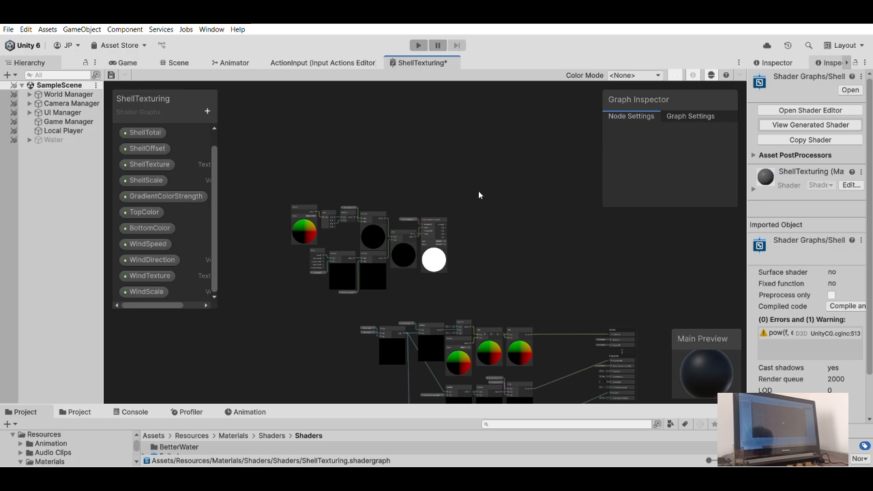
{"action": "scroll", "coordinate": [477, 218], "scroll_direction": "up", "scroll_amount": 8}
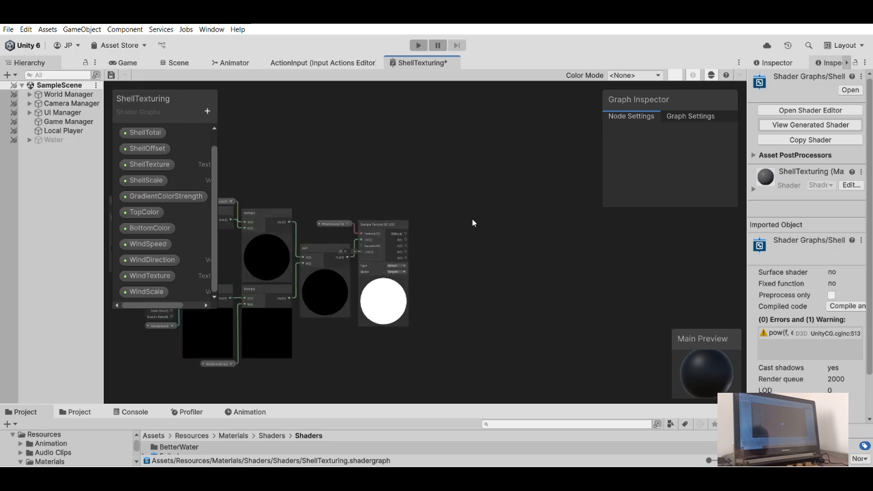
{"action": "left_click_drag", "start_coordinate": [377, 244], "coordinate": [426, 238]}
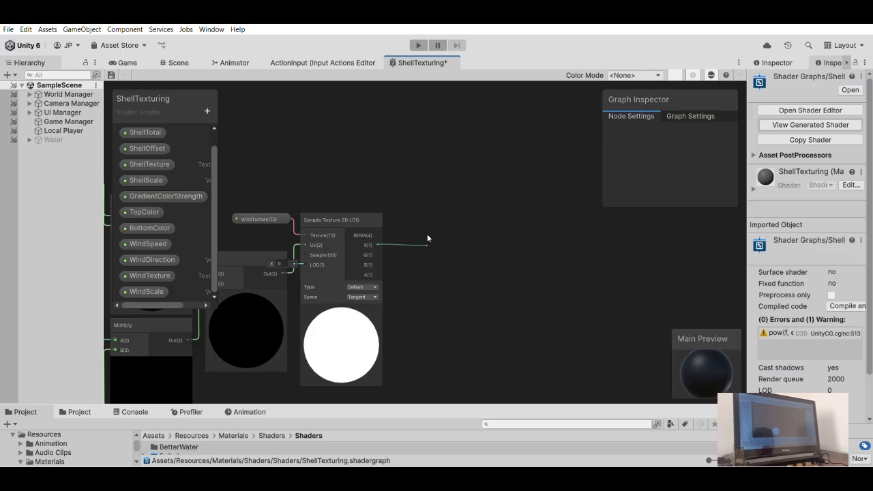
{"action": "left_click_drag", "start_coordinate": [427, 233], "coordinate": [413, 187]}
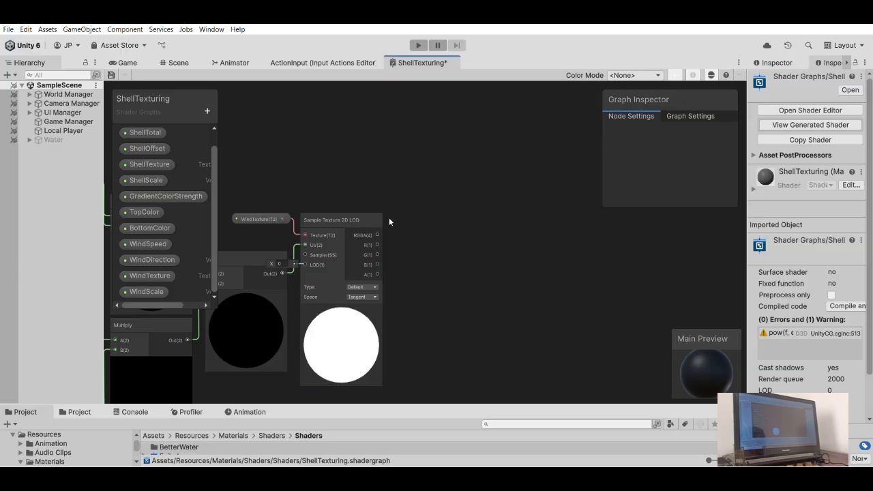
- Add a Multiply node with the Sample Texture 2D LOD node's R output feeding its B input
{"action": "middle_click_drag", "start_coordinate": [439, 185], "coordinate": [576, 123]}
{"action": "scroll", "coordinate": [509, 170], "scroll_direction": "down", "scroll_amount": 1}
{"action": "left_click_drag", "start_coordinate": [512, 179], "coordinate": [538, 188]}
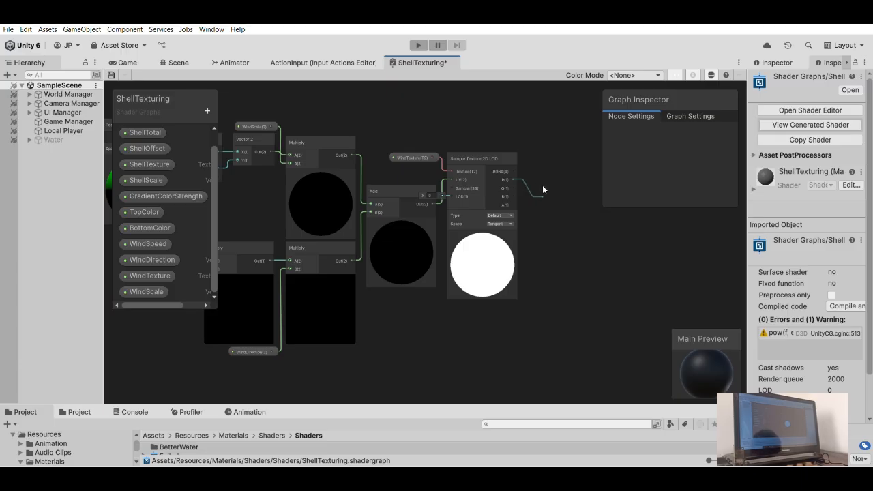
{"action": "left_click_drag", "start_coordinate": [542, 185], "coordinate": [581, 155]}
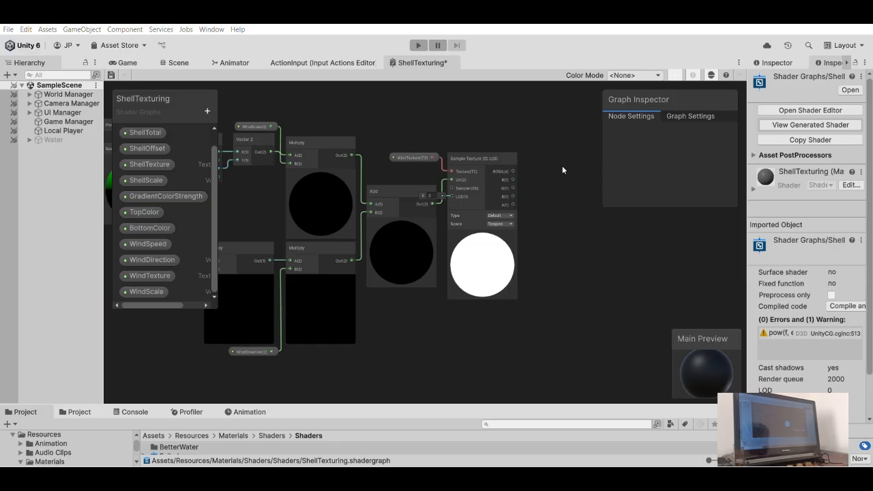
{"action": "key", "text": "Return"}
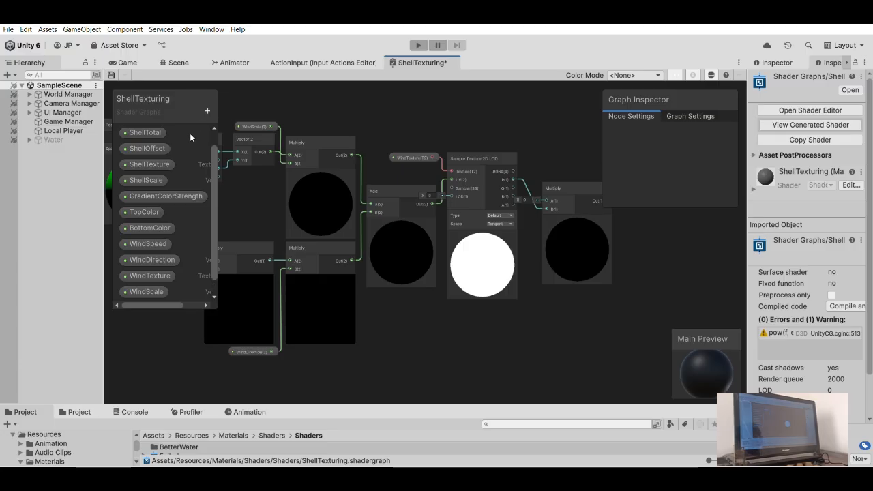
- Create a Float property named MaxHeightAddedByWind
{"action": "left_click", "coordinate": [197, 130]}
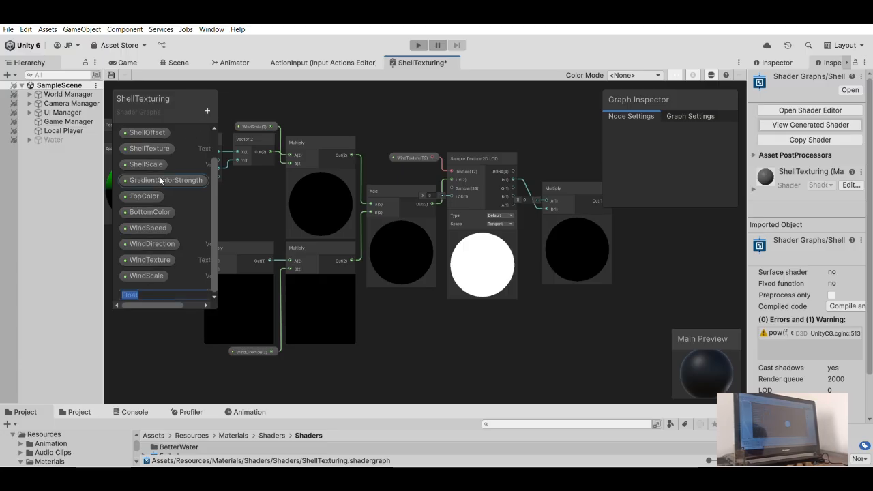
{"action": "type", "text": "mA"}
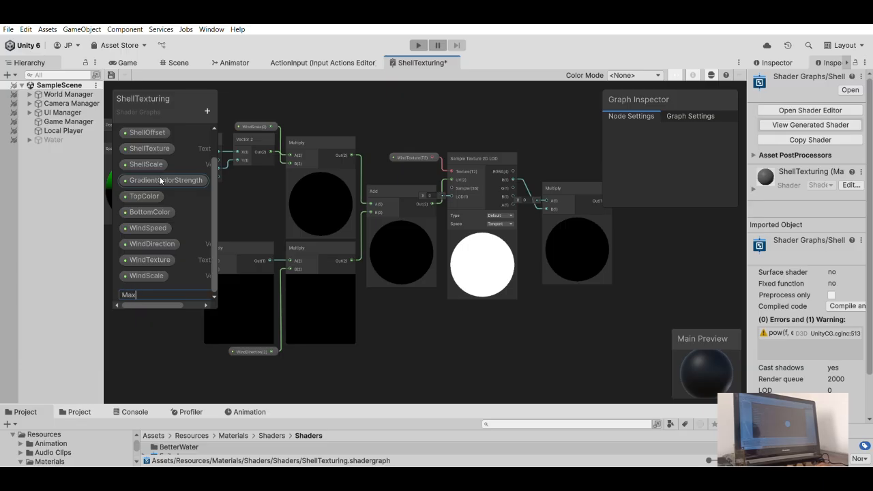
{"action": "type", "text": "xHeightAddedByWind"}
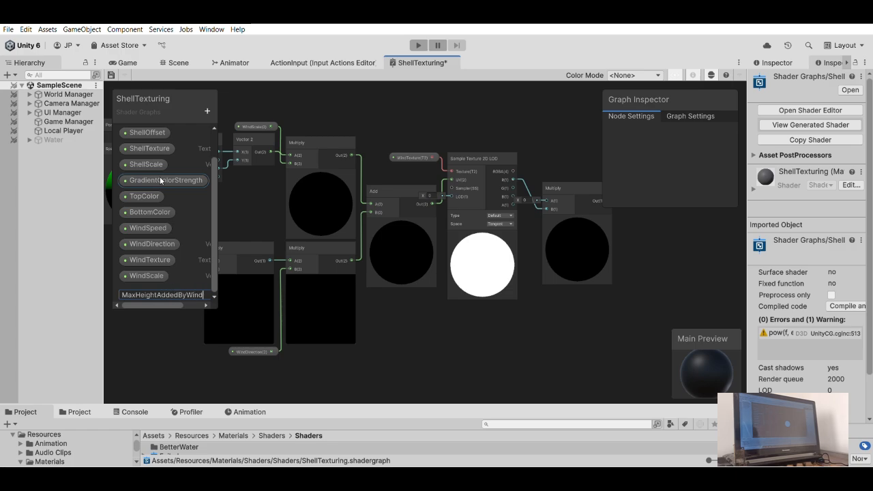
{"action": "key", "text": "Return"}
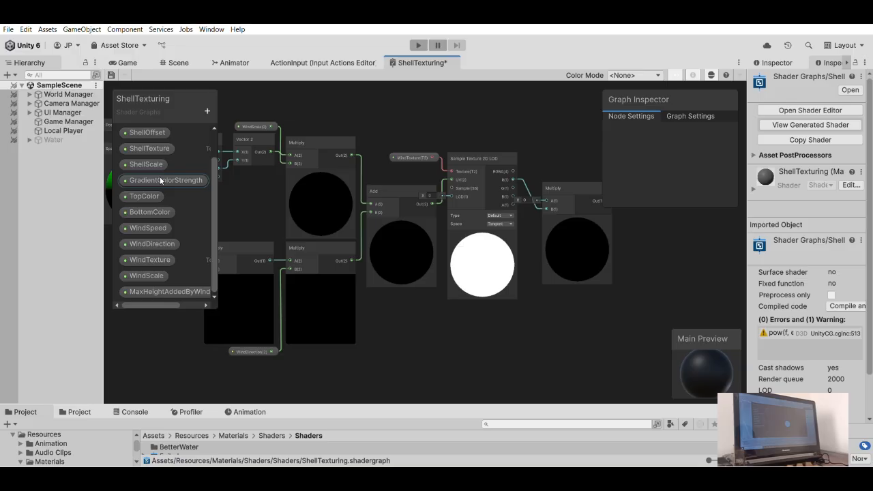
- Add a MaxHeightAddedByWind node above Sample Texture 2D LOD and connect it to the Multiply node's A input
{"action": "left_click_drag", "start_coordinate": [164, 291], "coordinate": [526, 152]}
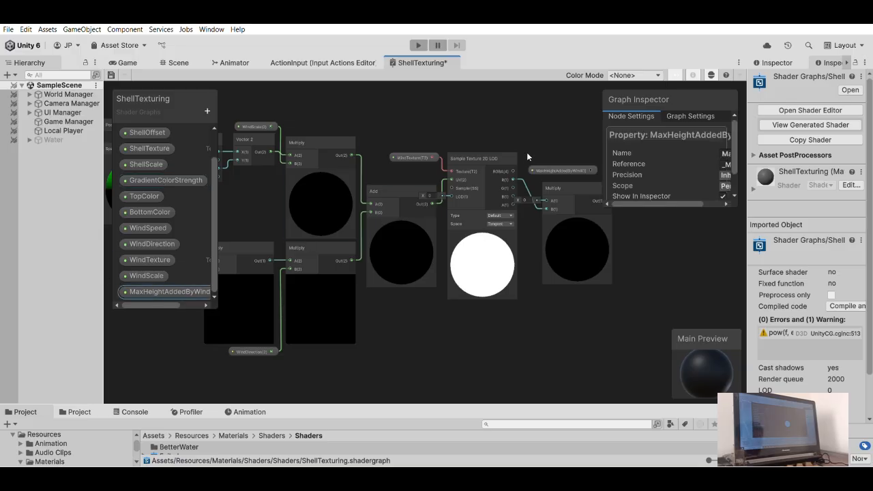
{"action": "scroll", "coordinate": [523, 132], "scroll_direction": "up", "scroll_amount": 3}
{"action": "left_click_drag", "start_coordinate": [492, 175], "coordinate": [390, 154]}
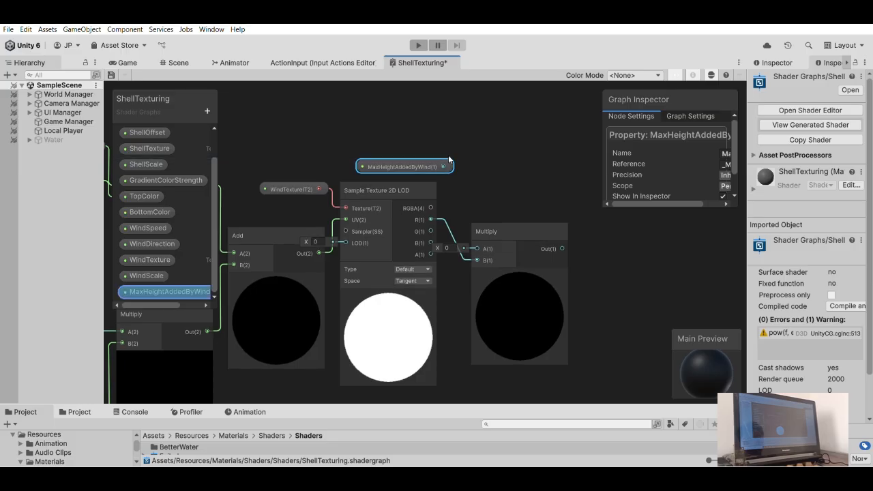
{"action": "left_click_drag", "start_coordinate": [443, 166], "coordinate": [477, 249]}
- Move the Multiply node closer to Sample Texture 2D LOD and place the MaxHeightAddedByWind node directly above the sampler
{"action": "left_click_drag", "start_coordinate": [502, 216], "coordinate": [475, 198]}
{"action": "left_click_drag", "start_coordinate": [427, 162], "coordinate": [403, 158]}
{"action": "left_click_drag", "start_coordinate": [484, 203], "coordinate": [484, 195]}
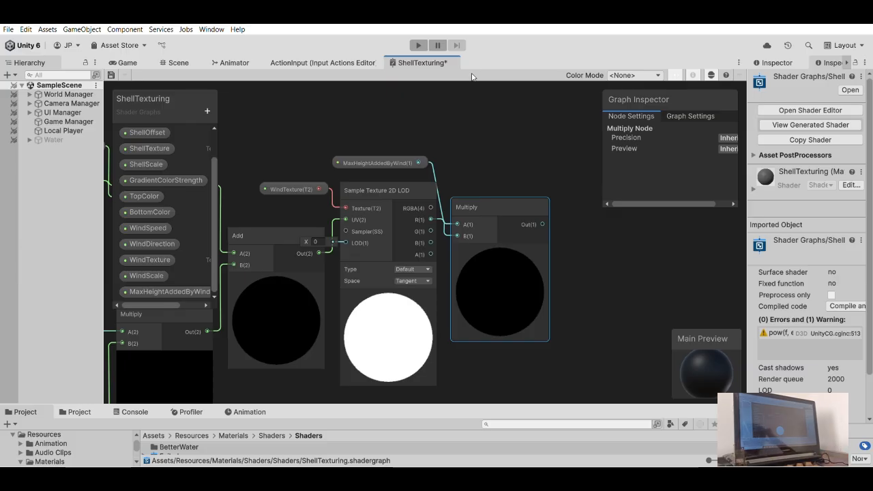
{"action": "mouse_move", "coordinate": [396, 156]}
{"action": "left_mouse_down"}
{"action": "mouse_move", "coordinate": [415, 163]}
{"action": "mouse_move", "coordinate": [409, 171]}
{"action": "mouse_move", "coordinate": [407, 164]}
{"action": "left_mouse_up"}
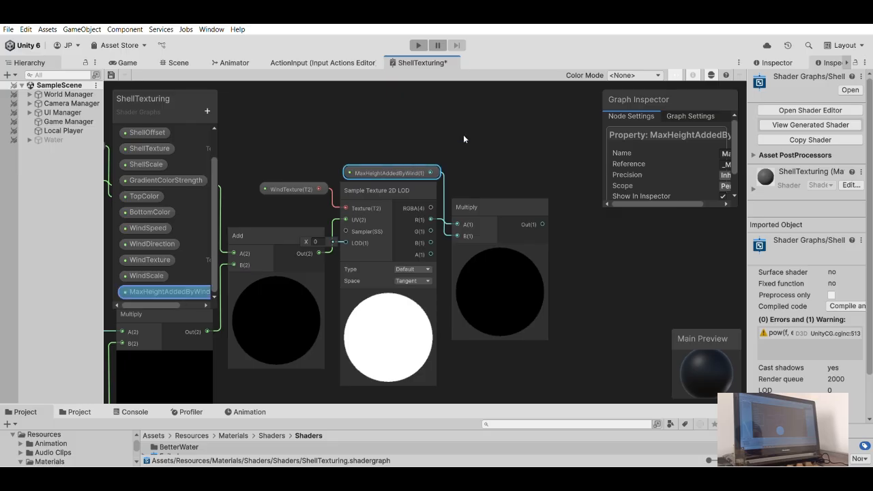
{"action": "left_click", "coordinate": [462, 139]}
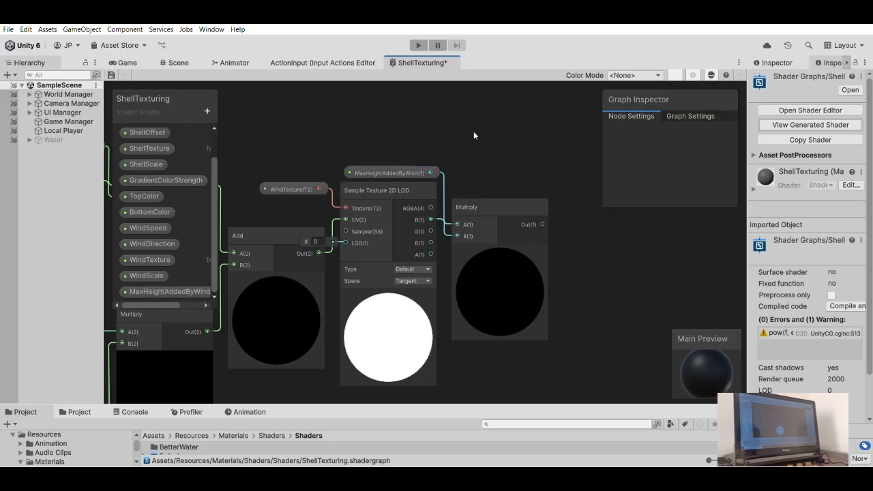
- Add another Multiply node with the wind height Multiply's output feeding its A input
{"action": "scroll", "coordinate": [459, 196], "scroll_direction": "down", "scroll_amount": 6}
{"action": "middle_click_drag", "start_coordinate": [495, 246], "coordinate": [452, 141]}
{"action": "middle_click_drag", "start_coordinate": [476, 220], "coordinate": [438, 287]}
{"action": "scroll", "coordinate": [436, 147], "scroll_direction": "up", "scroll_amount": 2}
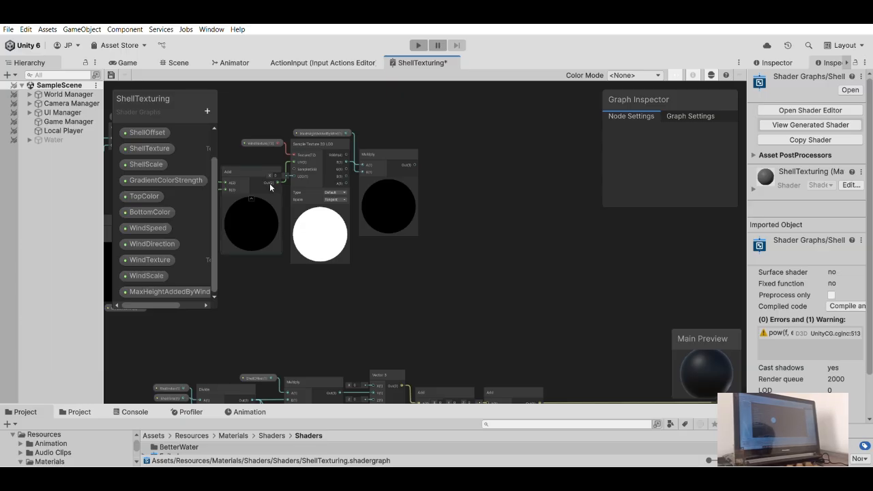
{"action": "left_click_drag", "start_coordinate": [414, 165], "coordinate": [447, 166]}
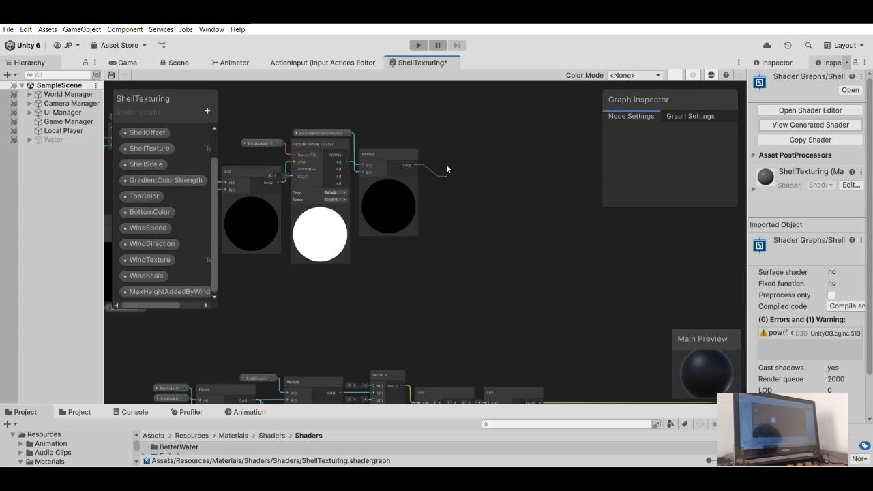
{"action": "left_click_drag", "start_coordinate": [447, 166], "coordinate": [447, 166]}
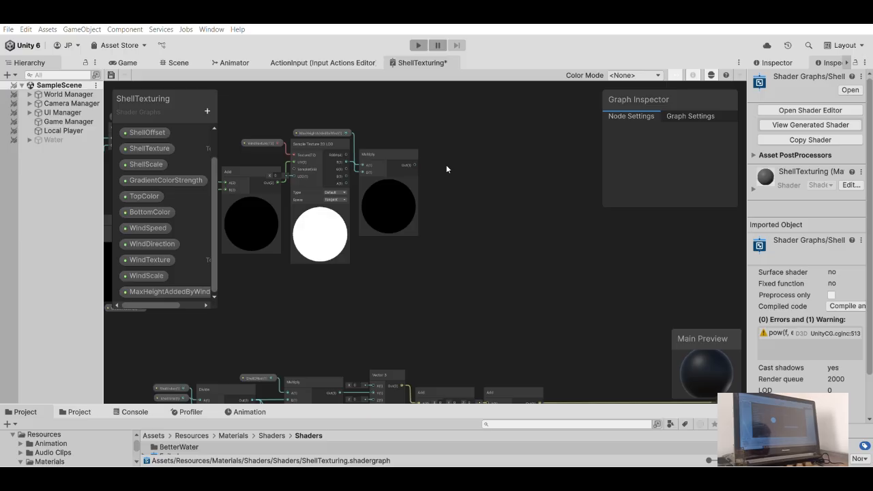
{"action": "key", "text": "Return"}
- Connect the Divide node's output to the new Multiply's B input and place the node beside the wind height Multiply
{"action": "scroll", "coordinate": [367, 243], "scroll_direction": "down", "scroll_amount": 3}
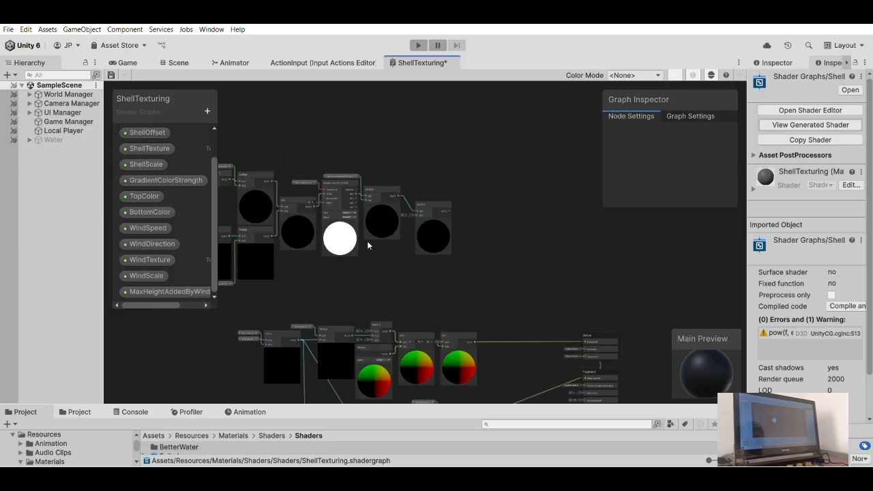
{"action": "middle_click_drag", "start_coordinate": [345, 289], "coordinate": [368, 221]}
{"action": "left_click_drag", "start_coordinate": [320, 264], "coordinate": [441, 136]}
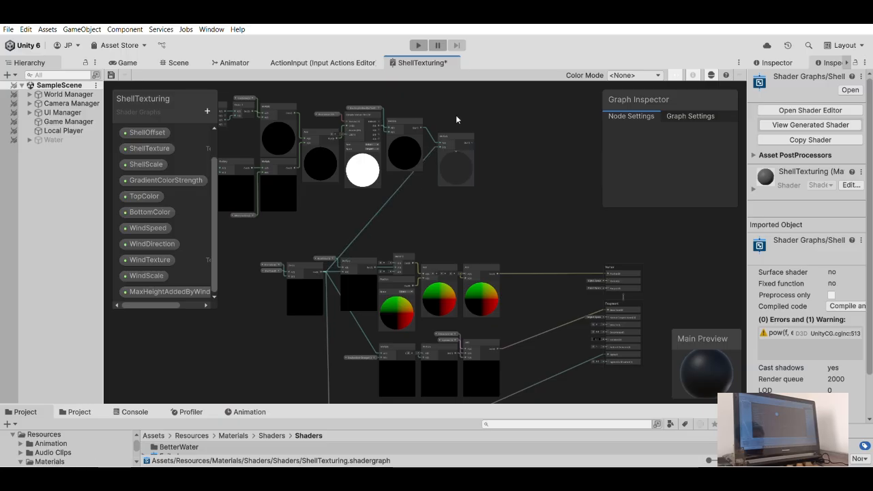
{"action": "middle_click_drag", "start_coordinate": [451, 121], "coordinate": [460, 172]}
{"action": "mouse_move", "coordinate": [461, 172]}
{"action": "left_mouse_down"}
{"action": "mouse_move", "coordinate": [448, 173]}
{"action": "mouse_move", "coordinate": [450, 186]}
{"action": "left_mouse_up"}
{"action": "scroll", "coordinate": [450, 175], "scroll_direction": "up", "scroll_amount": 5}
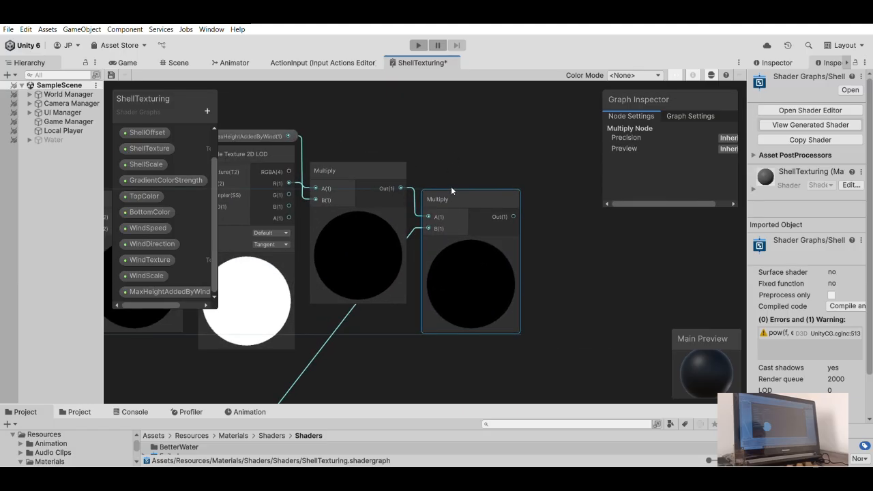
{"action": "left_click", "coordinate": [436, 152]}
- Connect the last wind Multiply's output to the B input of the Multiply node that feeds the color Lerp
{"action": "scroll", "coordinate": [437, 153], "scroll_direction": "down", "scroll_amount": 8}
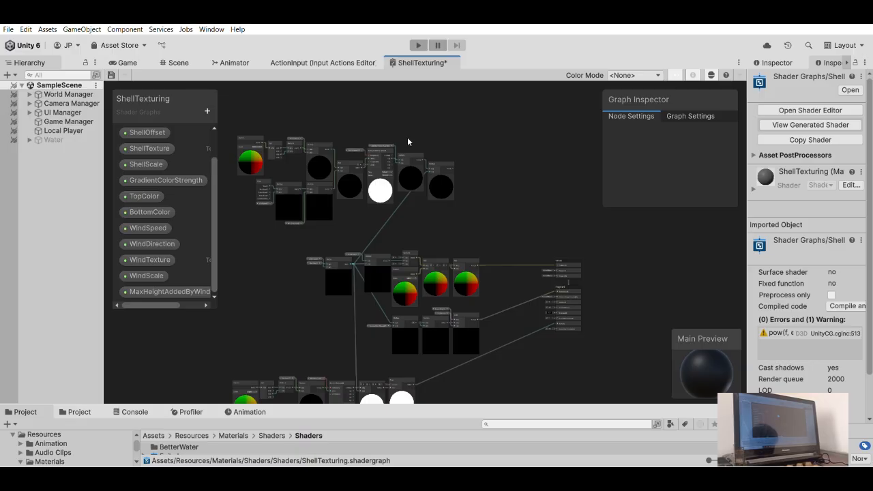
{"action": "scroll", "coordinate": [452, 162], "scroll_direction": "up", "scroll_amount": 2}
{"action": "left_click_drag", "start_coordinate": [484, 171], "coordinate": [416, 268]}
{"action": "left_click_drag", "start_coordinate": [426, 205], "coordinate": [491, 174]}
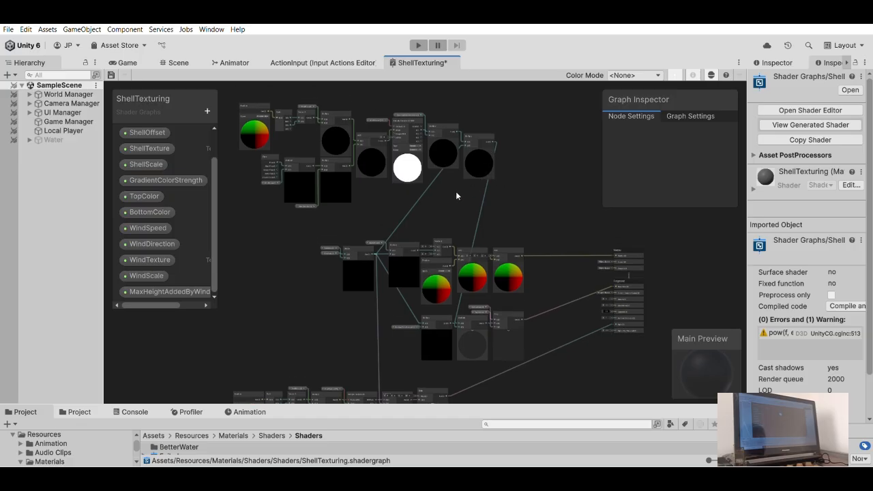
- Select the whole wind node group and move it left above the shell offset nodes
{"action": "scroll", "coordinate": [456, 195], "scroll_direction": "down", "scroll_amount": 1}
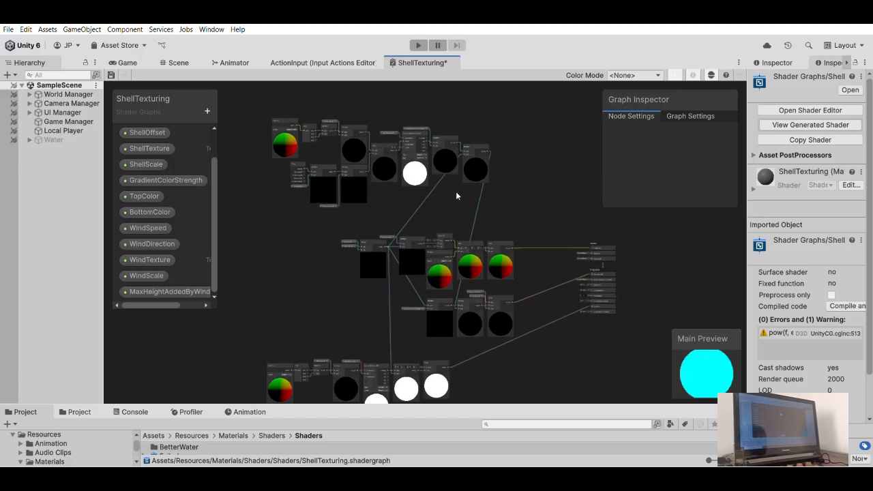
{"action": "scroll", "coordinate": [456, 196], "scroll_direction": "up", "scroll_amount": 1}
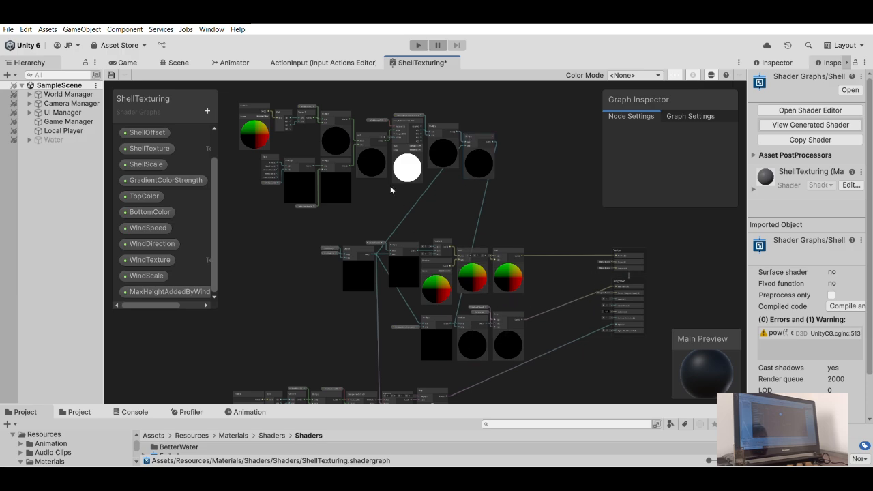
{"action": "middle_click_drag", "start_coordinate": [409, 183], "coordinate": [440, 200]}
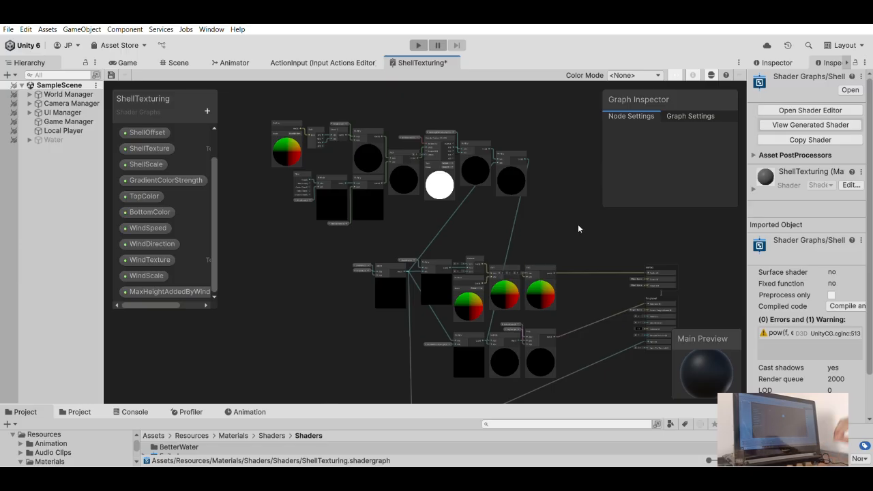
{"action": "left_click_drag", "start_coordinate": [254, 118], "coordinate": [527, 220]}
{"action": "left_click_drag", "start_coordinate": [516, 151], "coordinate": [428, 143]}
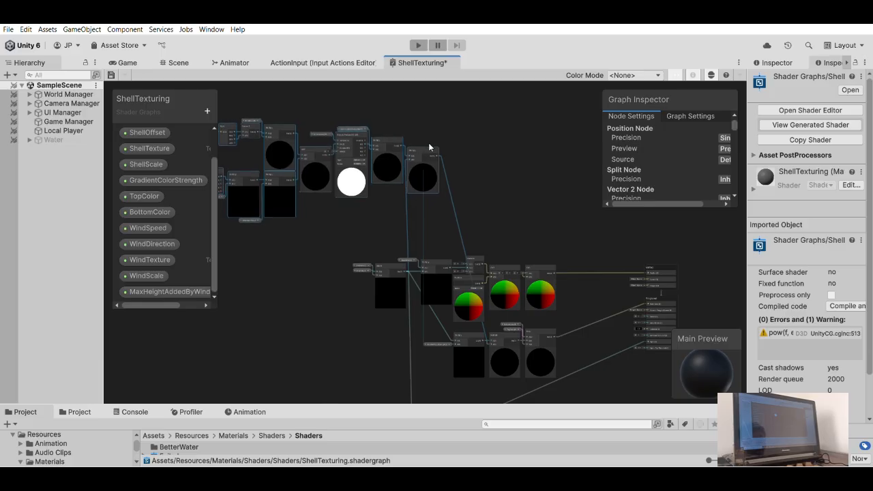
{"action": "scroll", "coordinate": [428, 142], "scroll_direction": "up", "scroll_amount": 3}
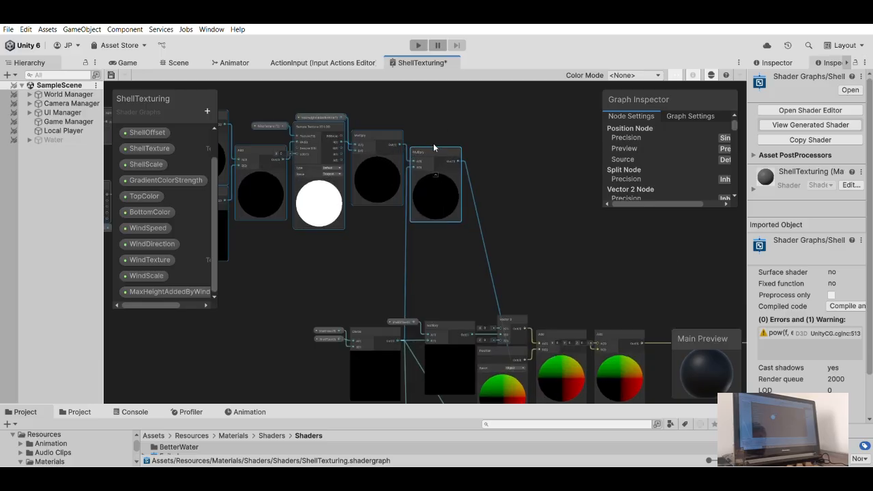
{"action": "left_click_drag", "start_coordinate": [433, 144], "coordinate": [431, 147]}
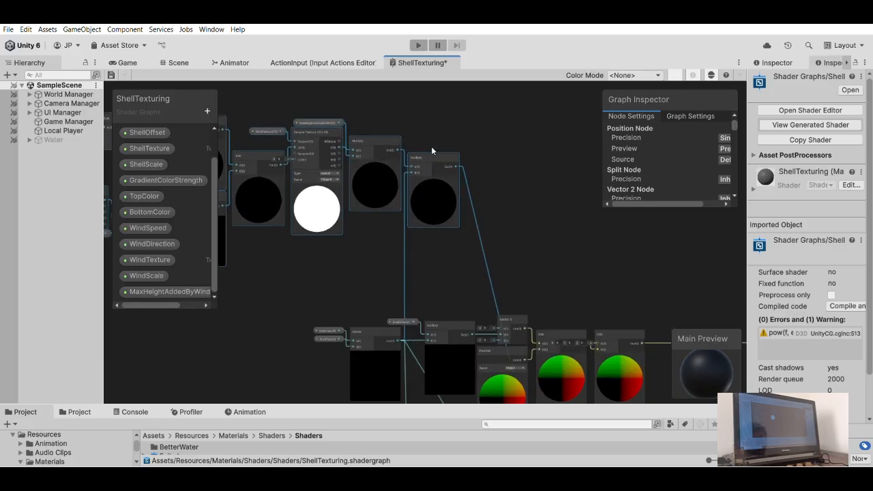
{"action": "left_click", "coordinate": [473, 146]}
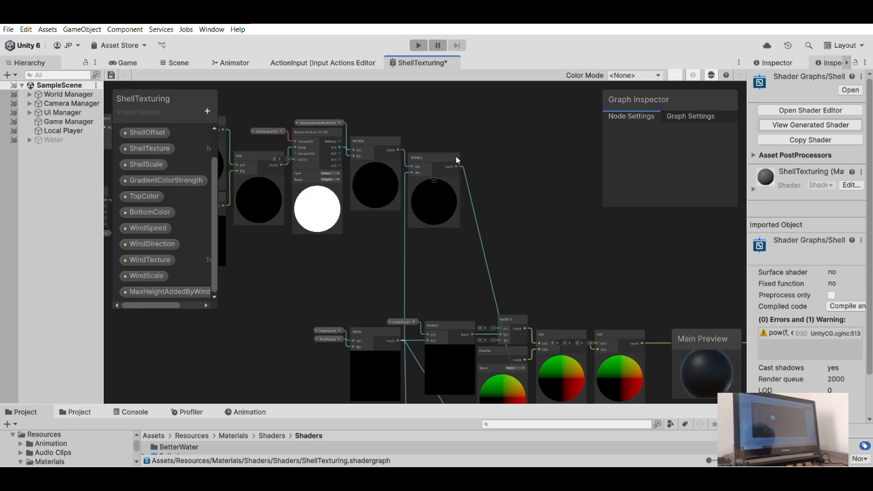
- Add a Vector 3 node beside the last wind Multiply and feed the Multiply's output into its Y input
{"action": "middle_click_drag", "start_coordinate": [484, 180], "coordinate": [440, 101]}
{"action": "scroll", "coordinate": [539, 225], "scroll_direction": "down", "scroll_amount": 2}
{"action": "scroll", "coordinate": [536, 225], "scroll_direction": "up", "scroll_amount": 5}
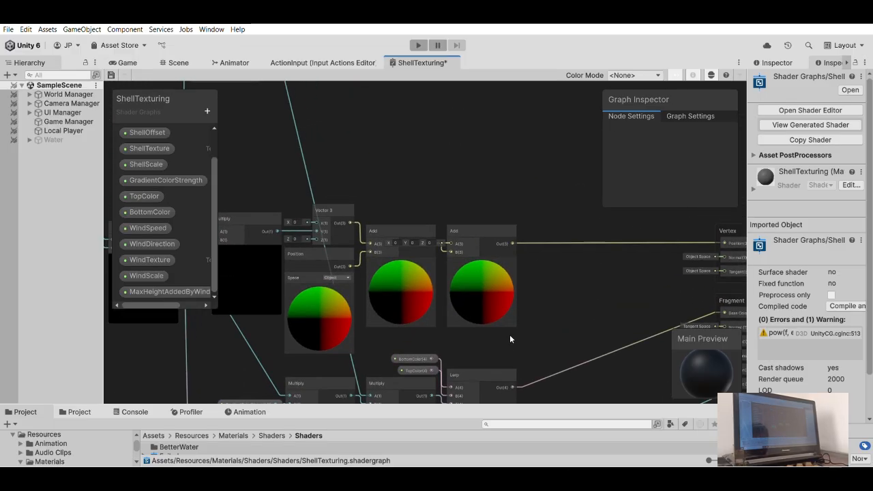
{"action": "middle_click_drag", "start_coordinate": [442, 160], "coordinate": [515, 314]}
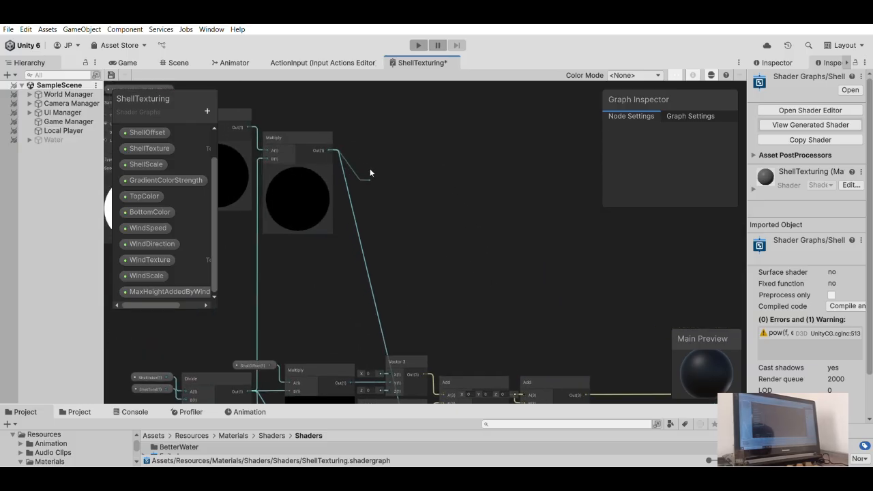
{"action": "left_click_drag", "start_coordinate": [370, 169], "coordinate": [387, 171]}
{"action": "middle_click_drag", "start_coordinate": [365, 135], "coordinate": [417, 154]}
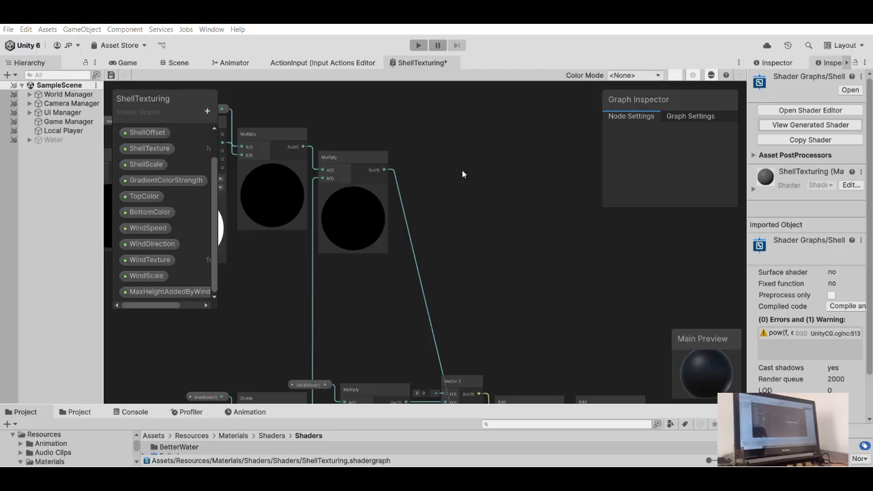
{"action": "key", "text": "Return"}
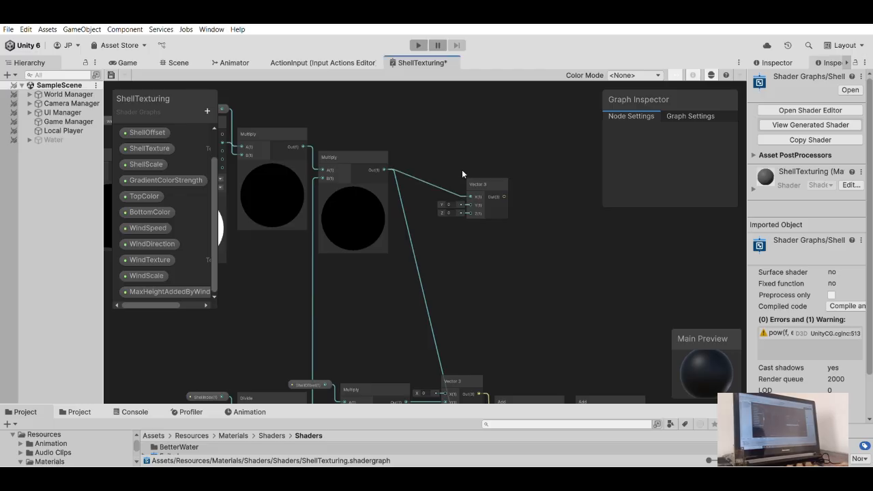
{"action": "left_click_drag", "start_coordinate": [446, 181], "coordinate": [434, 147]}
{"action": "left_click_drag", "start_coordinate": [384, 170], "coordinate": [468, 206]}
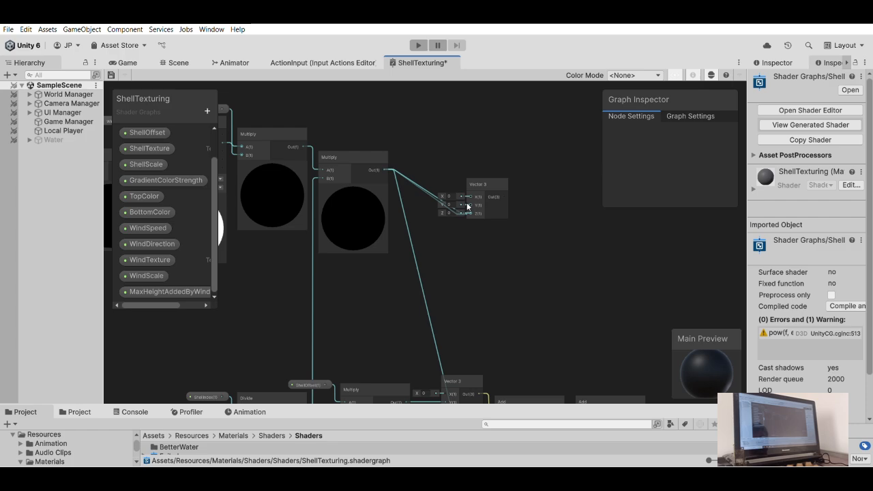
{"action": "mouse_move", "coordinate": [467, 206]}
{"action": "left_mouse_down"}
{"action": "mouse_move", "coordinate": [426, 154]}
{"action": "mouse_move", "coordinate": [469, 202]}
{"action": "left_mouse_up"}
- Examine the wind UV nodes, including the Vector 2 node, and the shell offset nodes feeding the lower Vector 3
{"action": "scroll", "coordinate": [440, 147], "scroll_direction": "down", "scroll_amount": 2}
{"action": "middle_click_drag", "start_coordinate": [430, 142], "coordinate": [542, 194]}
{"action": "left_click", "coordinate": [576, 230]}
{"action": "middle_click_drag", "start_coordinate": [390, 165], "coordinate": [448, 138]}
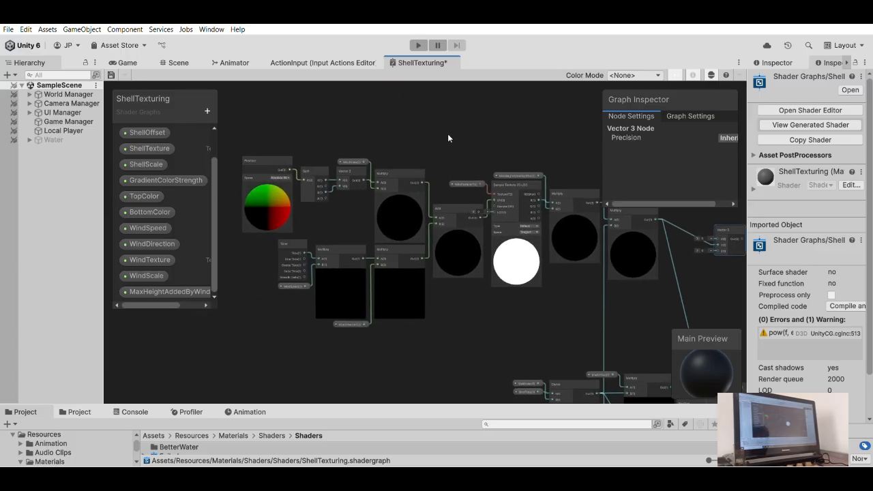
{"action": "left_click", "coordinate": [324, 167]}
{"action": "left_click", "coordinate": [353, 168]}
{"action": "middle_click_drag", "start_coordinate": [448, 146], "coordinate": [491, 165]}
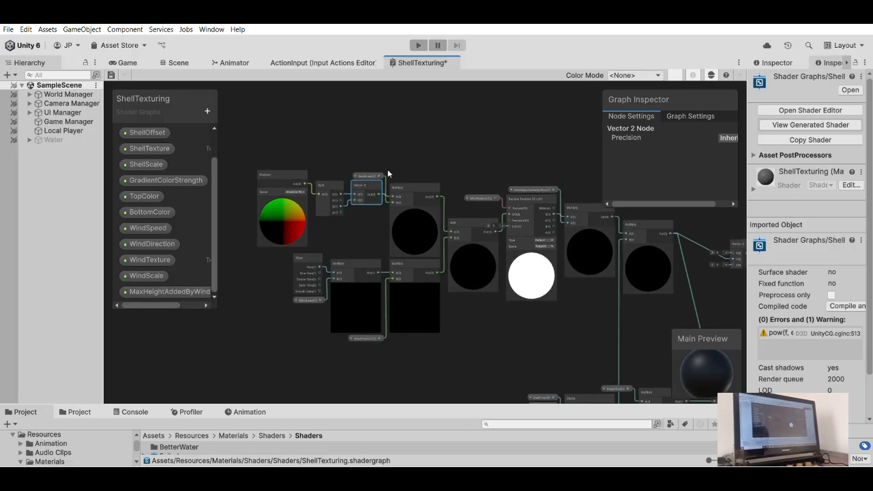
{"action": "middle_click_drag", "start_coordinate": [487, 273], "coordinate": [399, 204]}
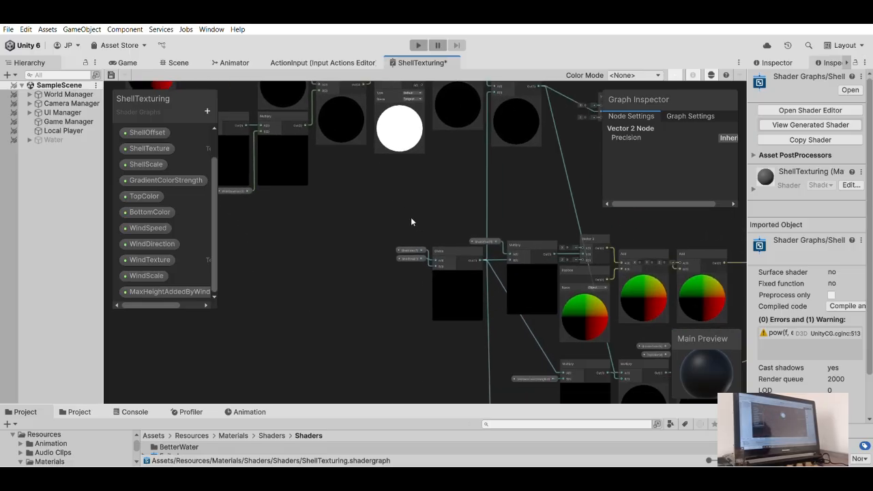
{"action": "middle_click_drag", "start_coordinate": [428, 294], "coordinate": [382, 276]}
{"action": "middle_click_drag", "start_coordinate": [604, 332], "coordinate": [557, 312]}
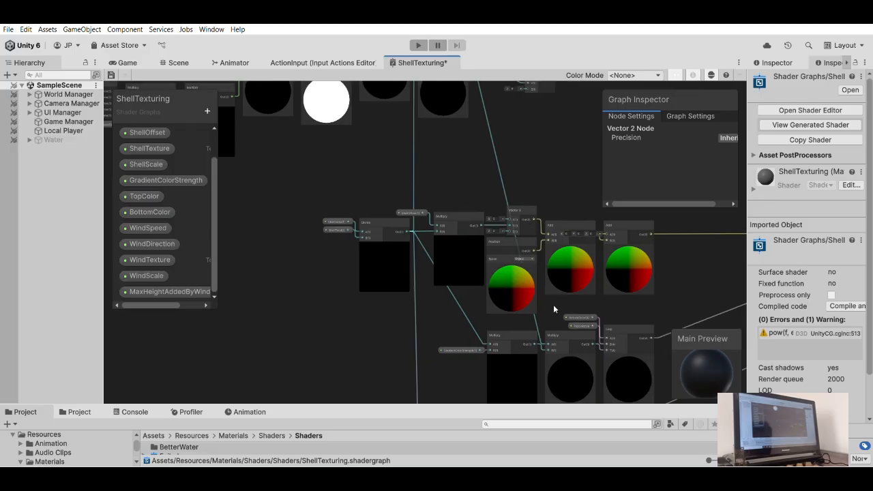
{"action": "scroll", "coordinate": [491, 202], "scroll_direction": "up", "scroll_amount": 8}
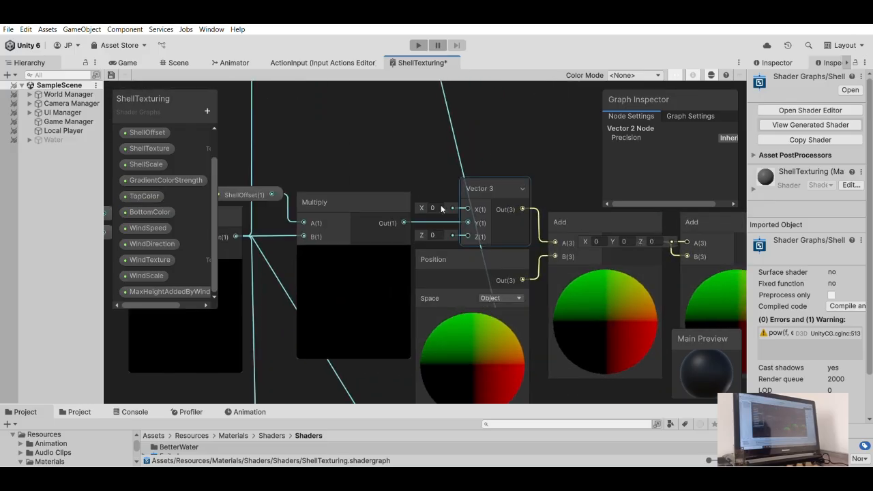
- Try feeding the ShellOffset Multiply's output into the lower Vector 3's Z input, and delete that connection
{"action": "left_click_drag", "start_coordinate": [391, 223], "coordinate": [480, 242]}
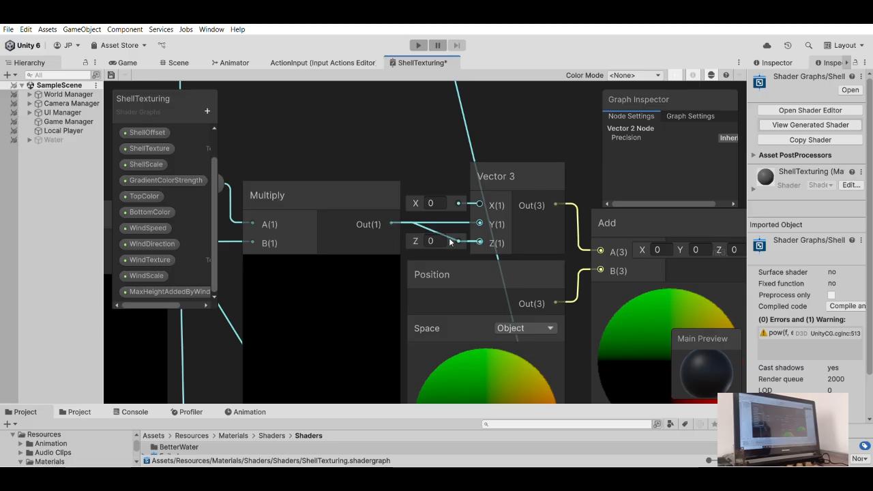
{"action": "left_click", "coordinate": [436, 230]}
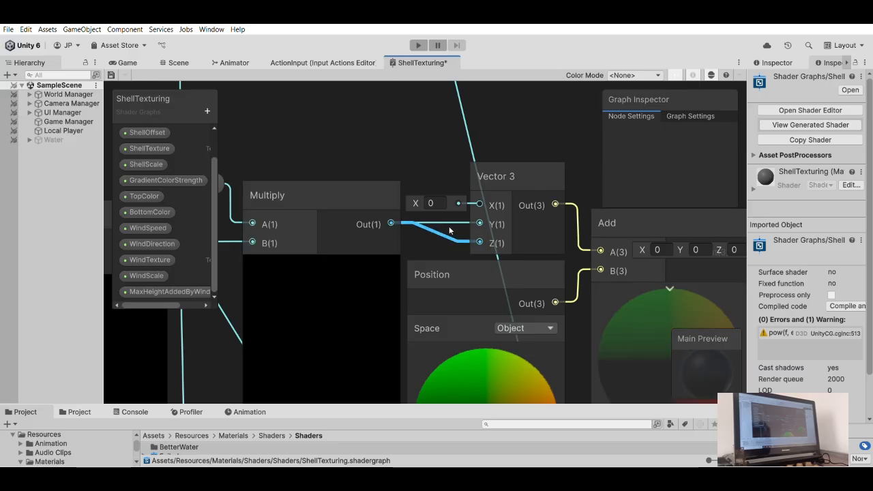
{"action": "key", "text": "Delete"}
{"action": "scroll", "coordinate": [454, 226], "scroll_direction": "up", "scroll_amount": 1}
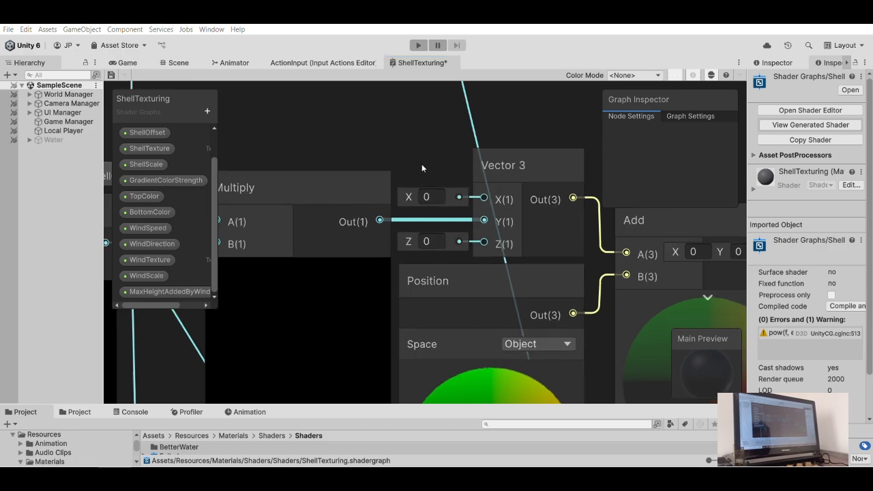
{"action": "scroll", "coordinate": [432, 175], "scroll_direction": "down", "scroll_amount": 6}
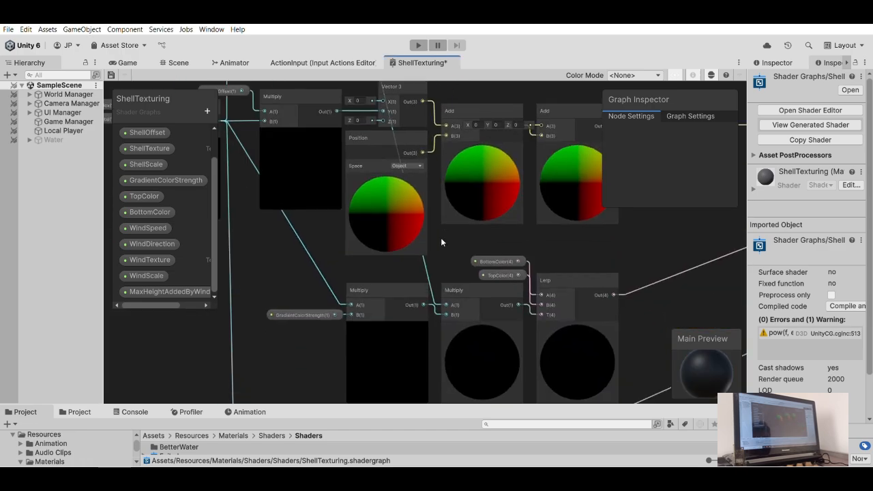
{"action": "scroll", "coordinate": [416, 173], "scroll_direction": "up", "scroll_amount": 4}
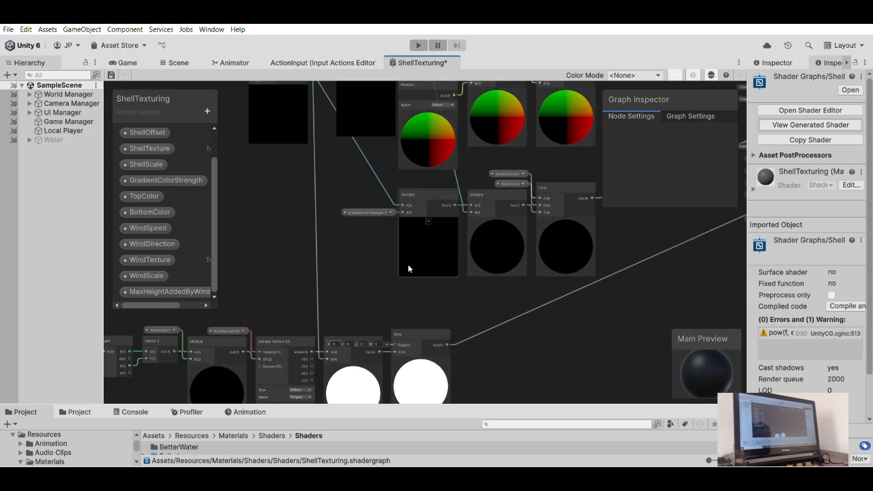
- Examine the alpha clipping, shell offset, gradient color and wind node groups across the graph
{"action": "middle_click_drag", "start_coordinate": [438, 229], "coordinate": [498, 201]}
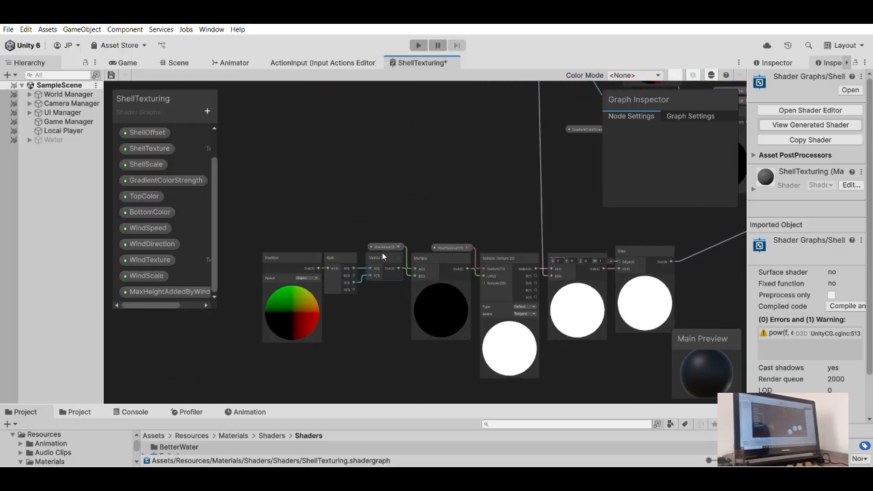
{"action": "middle_click_drag", "start_coordinate": [447, 179], "coordinate": [435, 213]}
{"action": "middle_click_drag", "start_coordinate": [512, 218], "coordinate": [348, 347]}
{"action": "middle_click_drag", "start_coordinate": [486, 237], "coordinate": [459, 298]}
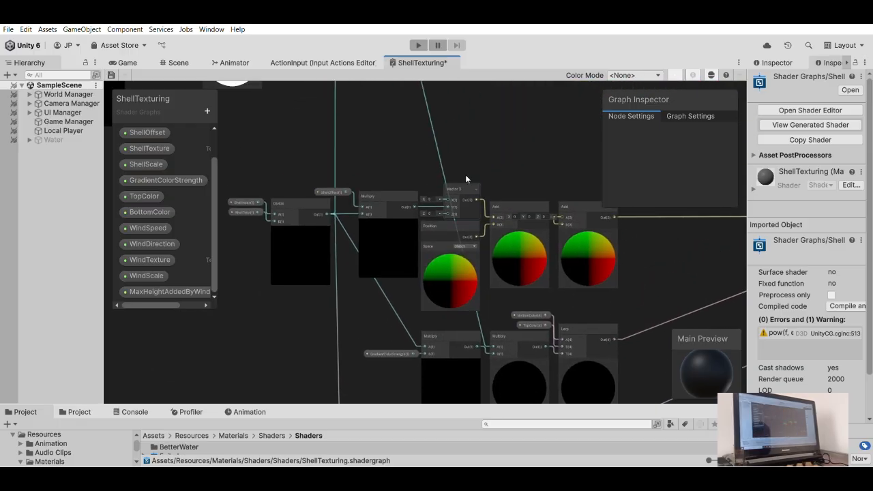
{"action": "middle_click_drag", "start_coordinate": [505, 249], "coordinate": [573, 57]}
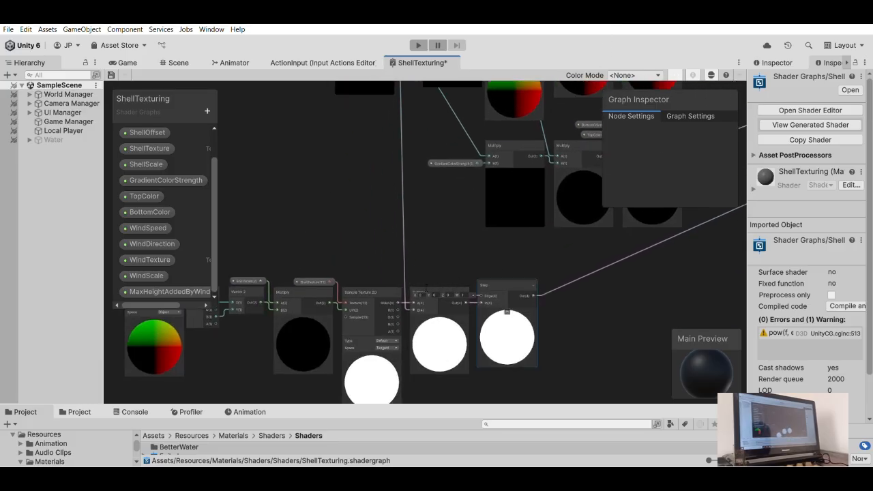
{"action": "middle_click_drag", "start_coordinate": [313, 105], "coordinate": [478, 385]}
{"action": "scroll", "coordinate": [470, 282], "scroll_direction": "down", "scroll_amount": 2}
{"action": "middle_click_drag", "start_coordinate": [421, 298], "coordinate": [478, 347]}
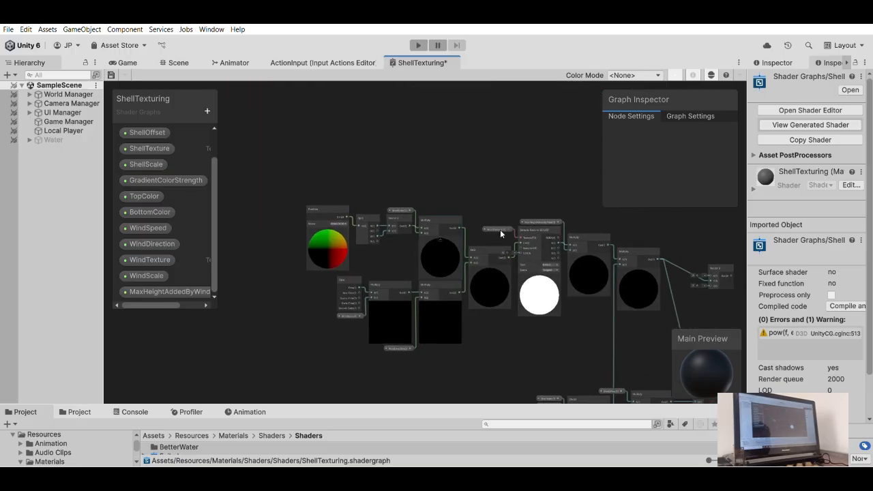
- Feed the wind Vector 3 node's output into the B input of the last Add before the vertex position
{"action": "middle_click_drag", "start_coordinate": [499, 232], "coordinate": [268, 240]}
{"action": "middle_click_drag", "start_coordinate": [528, 313], "coordinate": [471, 239]}
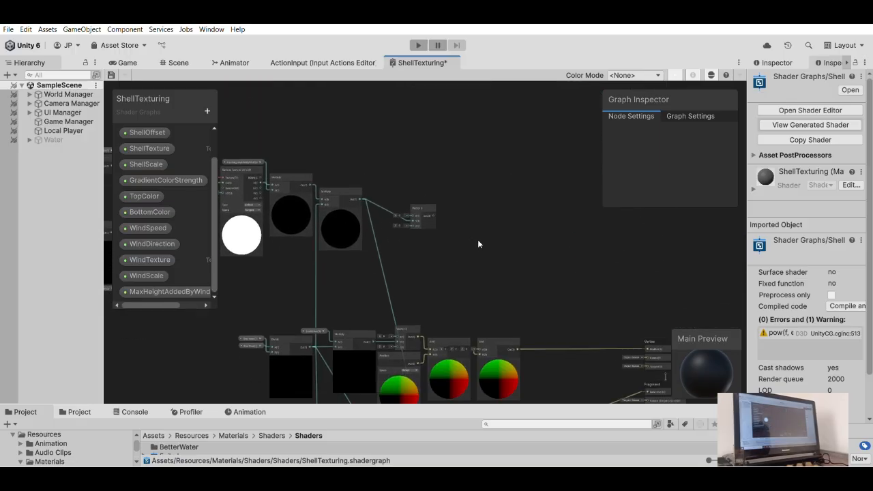
{"action": "scroll", "coordinate": [471, 238], "scroll_direction": "up", "scroll_amount": 3}
{"action": "left_click_drag", "start_coordinate": [406, 193], "coordinate": [561, 205]}
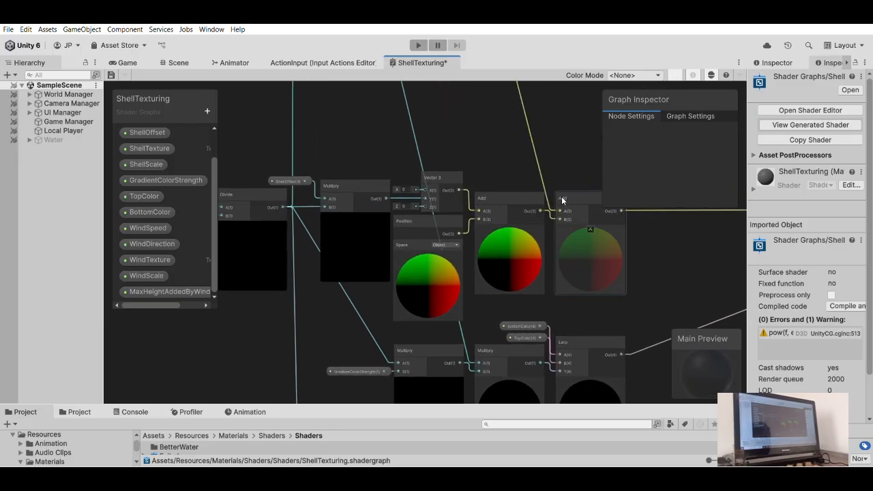
- Move the wind Vector 3 node right and up so its connections to the Multiply and Add run straight
{"action": "middle_click_drag", "start_coordinate": [555, 132], "coordinate": [536, 281]}
{"action": "scroll", "coordinate": [513, 201], "scroll_direction": "down", "scroll_amount": 1}
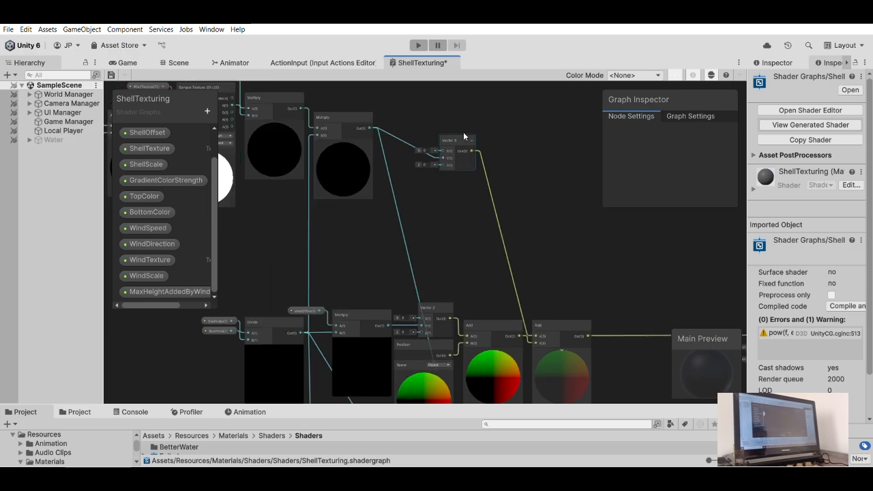
{"action": "left_click_drag", "start_coordinate": [461, 141], "coordinate": [484, 120]}
{"action": "scroll", "coordinate": [450, 204], "scroll_direction": "down", "scroll_amount": 5}
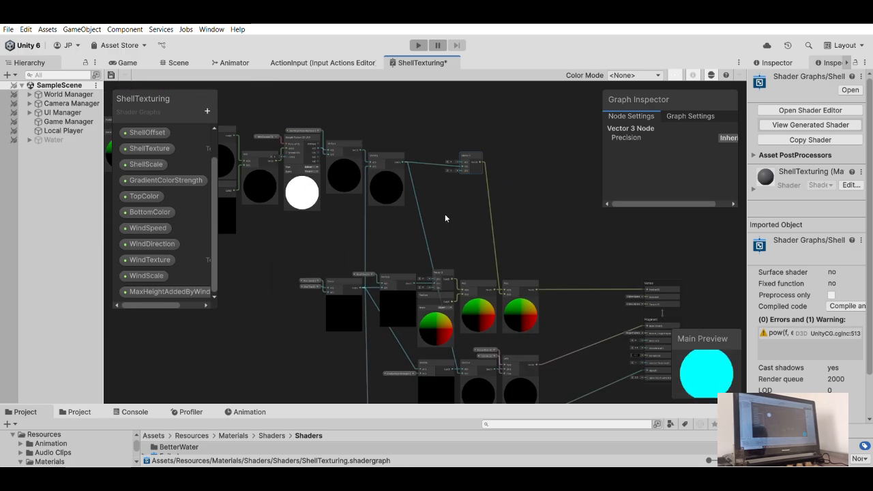
{"action": "middle_click_drag", "start_coordinate": [510, 207], "coordinate": [518, 179]}
{"action": "scroll", "coordinate": [517, 178], "scroll_direction": "up", "scroll_amount": 5}
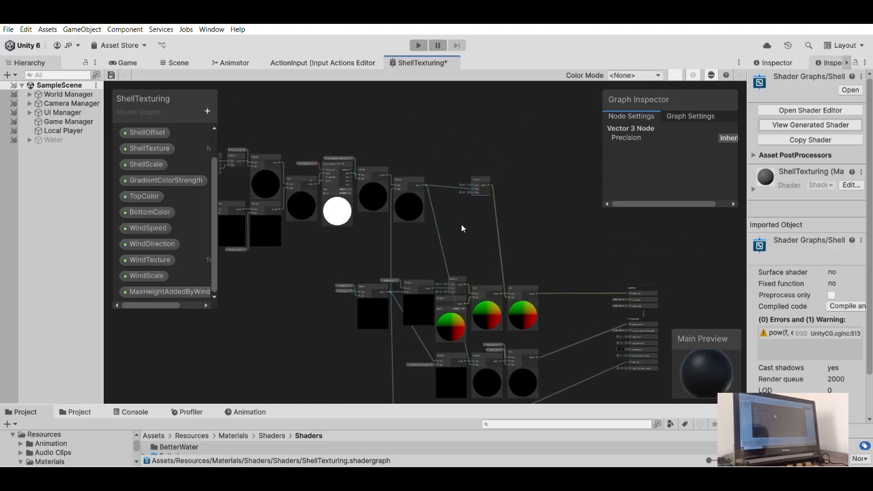
{"action": "left_click_drag", "start_coordinate": [477, 160], "coordinate": [501, 150]}
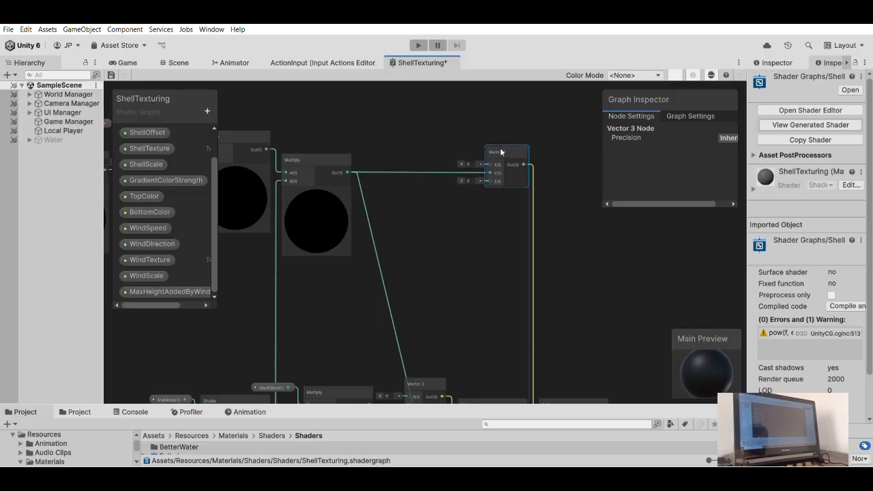
{"action": "scroll", "coordinate": [487, 217], "scroll_direction": "down", "scroll_amount": 3}
{"action": "left_click", "coordinate": [478, 225]}
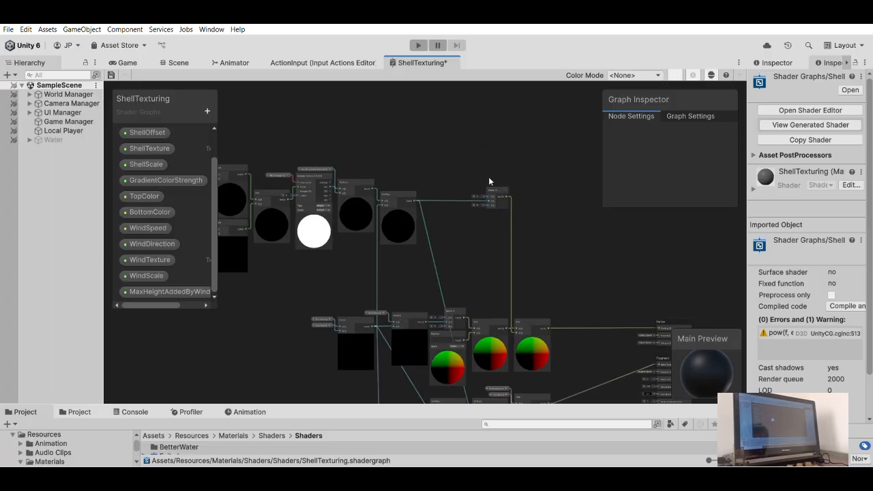
{"action": "scroll", "coordinate": [488, 176], "scroll_direction": "down", "scroll_amount": 3}
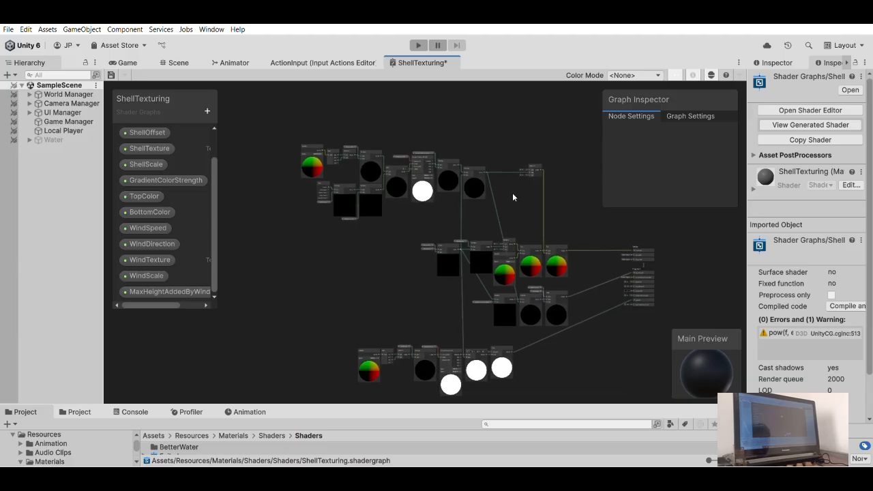
- Examine the wind texture and MaxHeightAddedByWind nodes and their links to the shell offset and gradient color nodes
{"action": "scroll", "coordinate": [412, 194], "scroll_direction": "up", "scroll_amount": 6}
{"action": "middle_click_drag", "start_coordinate": [437, 281], "coordinate": [279, 312]}
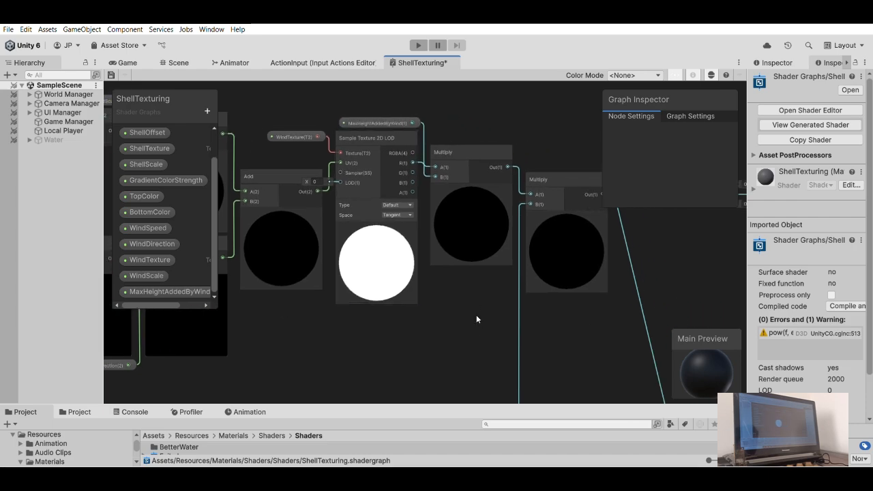
{"action": "middle_click_drag", "start_coordinate": [482, 309], "coordinate": [423, 298]}
{"action": "scroll", "coordinate": [426, 296], "scroll_direction": "down", "scroll_amount": 3}
{"action": "middle_click_drag", "start_coordinate": [446, 271], "coordinate": [421, 161]}
{"action": "middle_click_drag", "start_coordinate": [462, 251], "coordinate": [361, 205]}
{"action": "scroll", "coordinate": [417, 170], "scroll_direction": "up", "scroll_amount": 2}
{"action": "scroll", "coordinate": [448, 167], "scroll_direction": "up", "scroll_amount": 2}
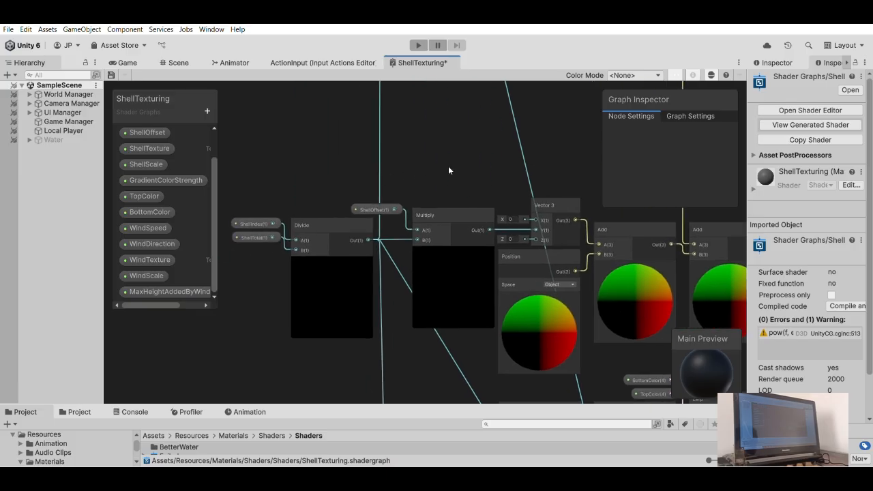
{"action": "middle_click_drag", "start_coordinate": [447, 166], "coordinate": [367, 146]}
{"action": "scroll", "coordinate": [443, 176], "scroll_direction": "down", "scroll_amount": 2}
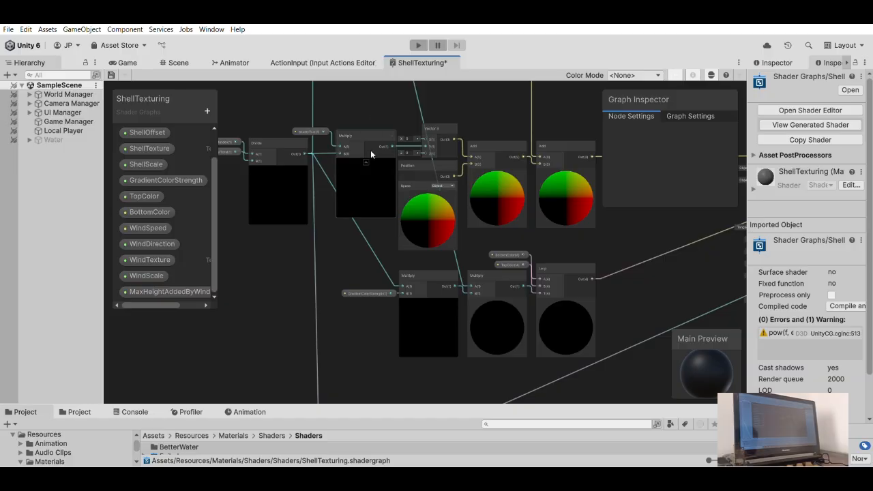
{"action": "middle_click_drag", "start_coordinate": [499, 228], "coordinate": [499, 302]}
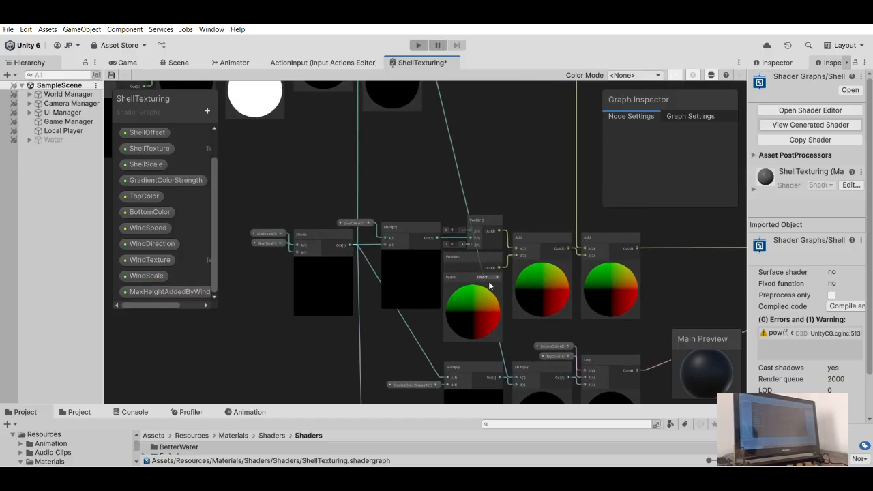
{"action": "middle_click_drag", "start_coordinate": [575, 203], "coordinate": [548, 145]}
{"action": "middle_click_drag", "start_coordinate": [381, 236], "coordinate": [426, 193]}
{"action": "middle_click_drag", "start_coordinate": [466, 307], "coordinate": [493, 223]}
- Select the whole alpha clipping node group and nudge it left so the Divide's connection to Subtract runs straight down
{"action": "scroll", "coordinate": [492, 223], "scroll_direction": "down", "scroll_amount": 3}
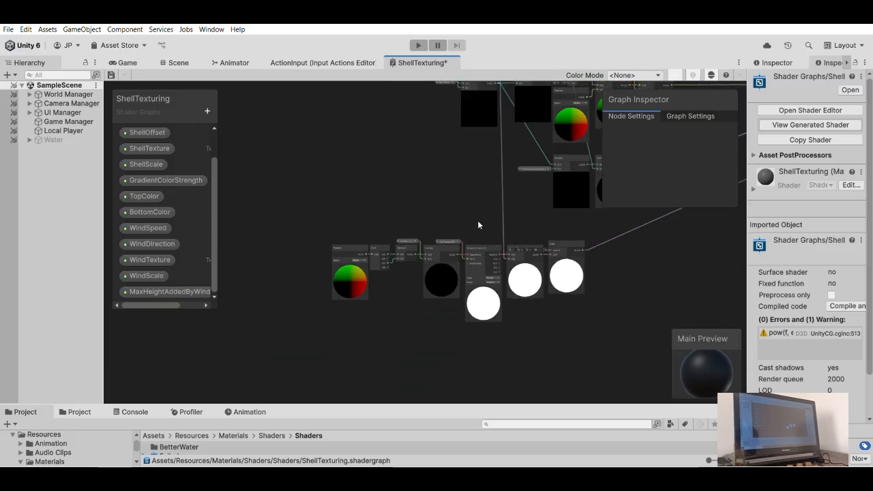
{"action": "scroll", "coordinate": [482, 227], "scroll_direction": "down", "scroll_amount": 2}
{"action": "left_click_drag", "start_coordinate": [556, 321], "coordinate": [563, 311]}
{"action": "scroll", "coordinate": [521, 290], "scroll_direction": "up", "scroll_amount": 6}
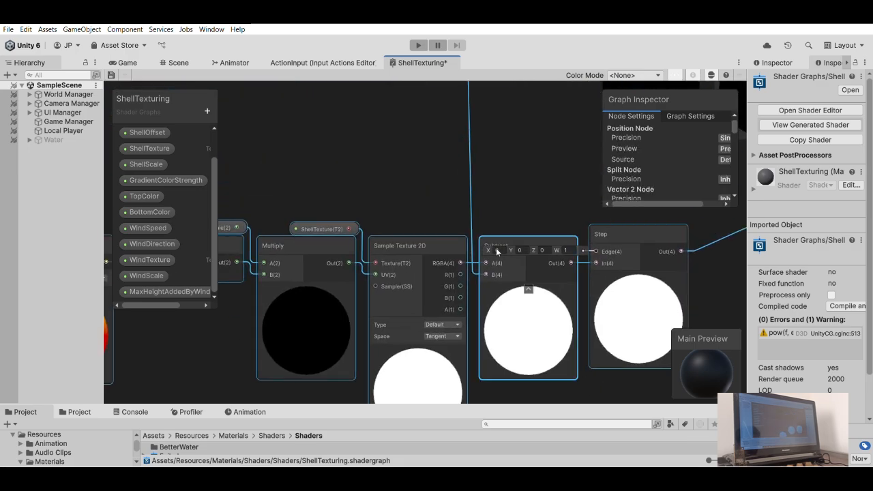
{"action": "middle_click_drag", "start_coordinate": [508, 231], "coordinate": [501, 229]}
{"action": "scroll", "coordinate": [516, 174], "scroll_direction": "down", "scroll_amount": 3}
{"action": "middle_click_drag", "start_coordinate": [514, 189], "coordinate": [506, 286]}
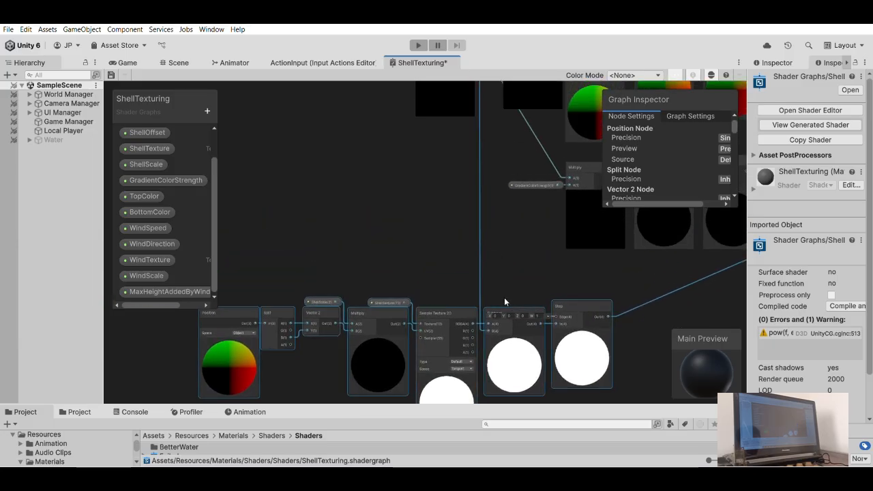
{"action": "left_click", "coordinate": [514, 232]}
- Bring the whole ShellTexturing graph into view and save it
{"action": "scroll", "coordinate": [518, 236], "scroll_direction": "down", "scroll_amount": 4}
{"action": "middle_click_drag", "start_coordinate": [463, 257], "coordinate": [437, 273]}
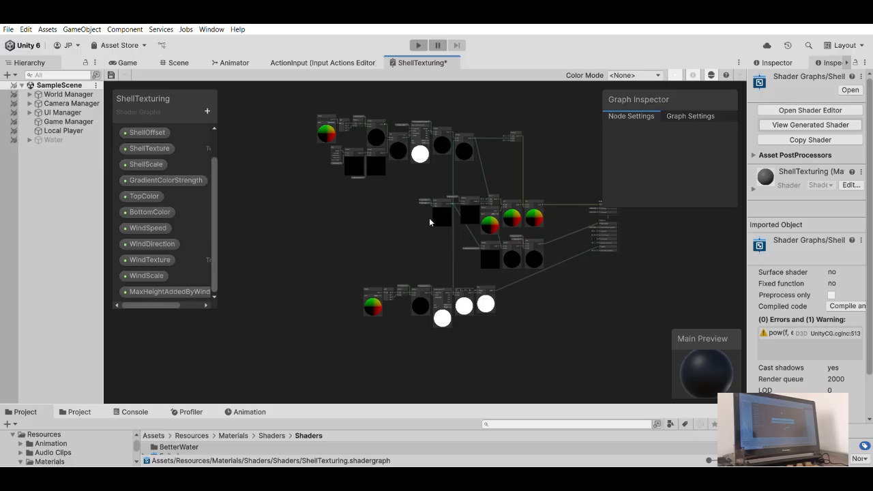
{"action": "key", "text": "ctrl+s"}
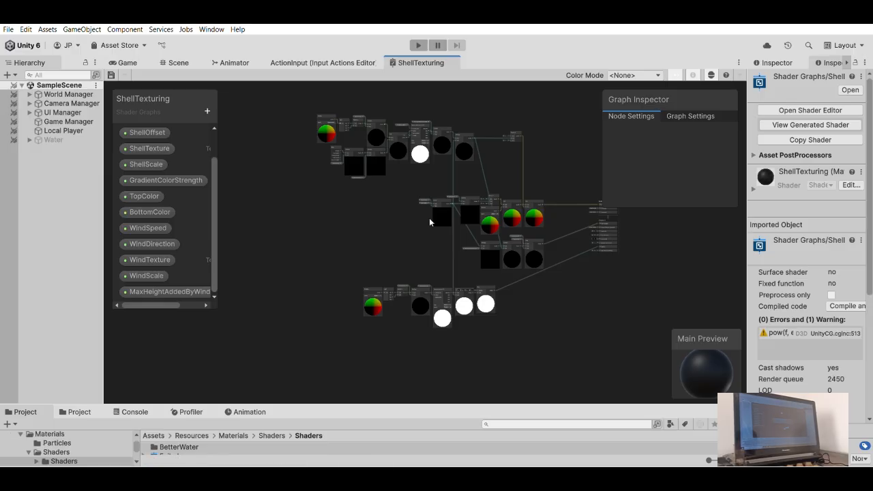
- Switch to the Game view, create an empty game object and set its X and Y position to 0
{"action": "left_click", "coordinate": [152, 61]}
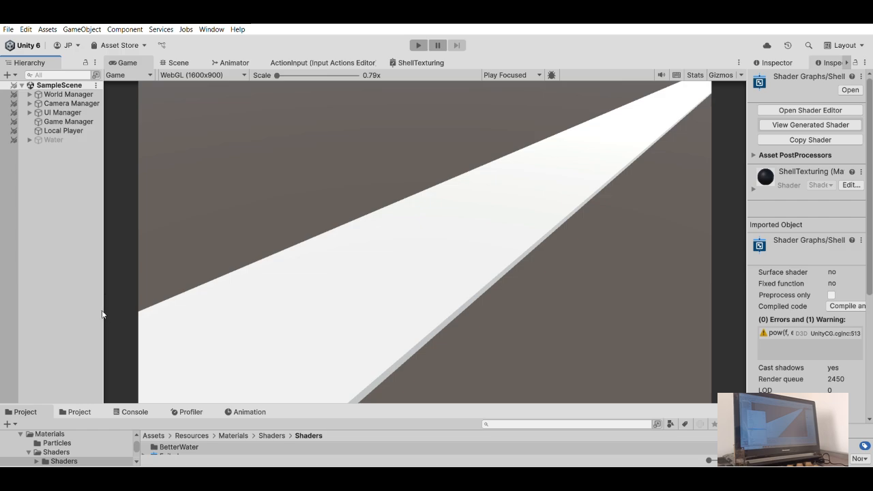
{"action": "key", "text": "ctrl+shift+n"}
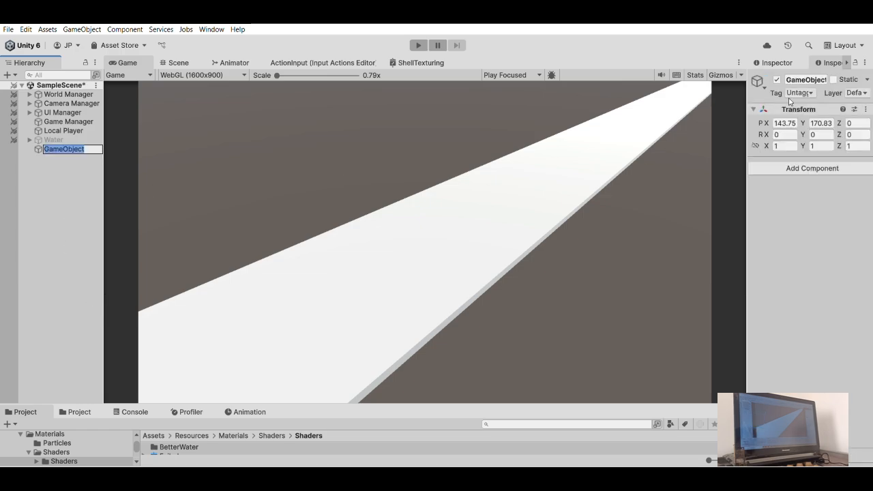
{"action": "left_click", "coordinate": [794, 123]}
{"action": "key", "text": "ctrl+a"}
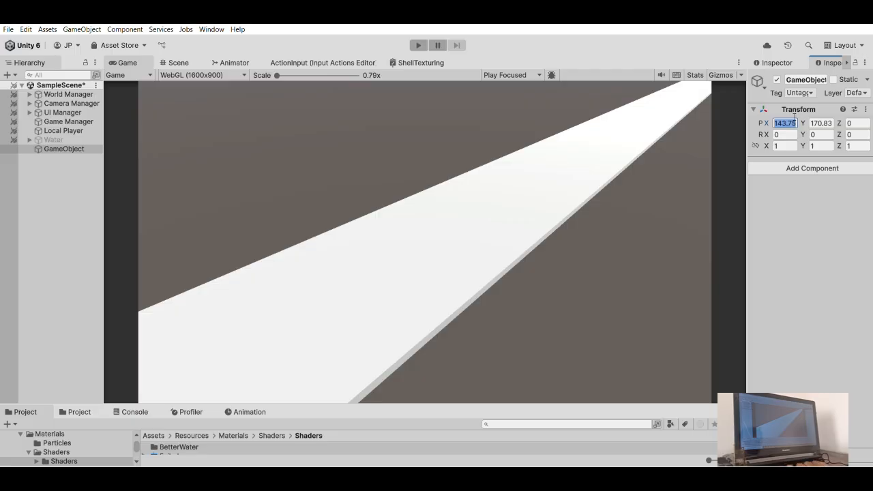
{"action": "type", "text": "0"}
{"action": "key", "text": "Tab"}
{"action": "type", "text": "0"}
{"action": "key", "text": "Return"}
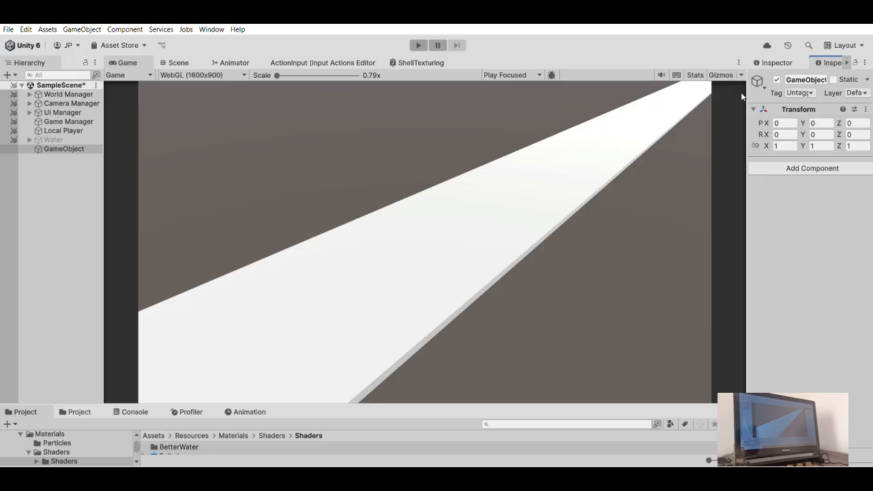
- Rename the new empty game object as Grass
{"action": "left_click_drag", "start_coordinate": [749, 92], "coordinate": [569, 101]}
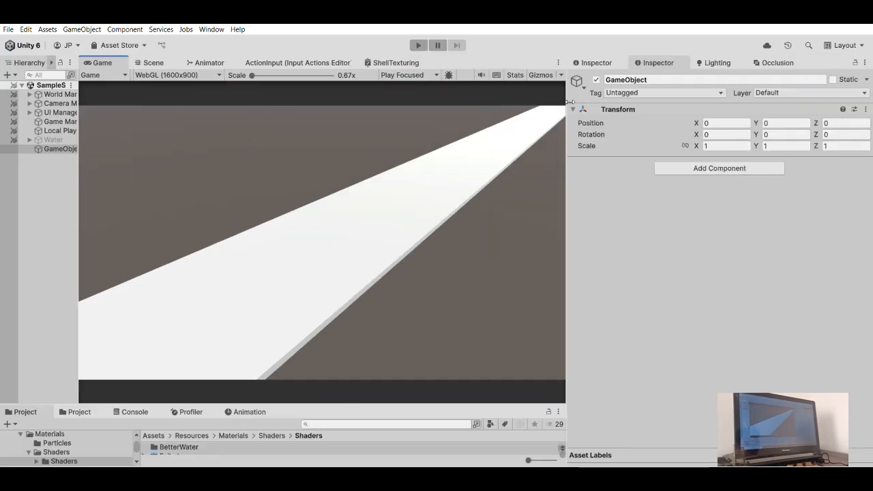
{"action": "left_click", "coordinate": [667, 78]}
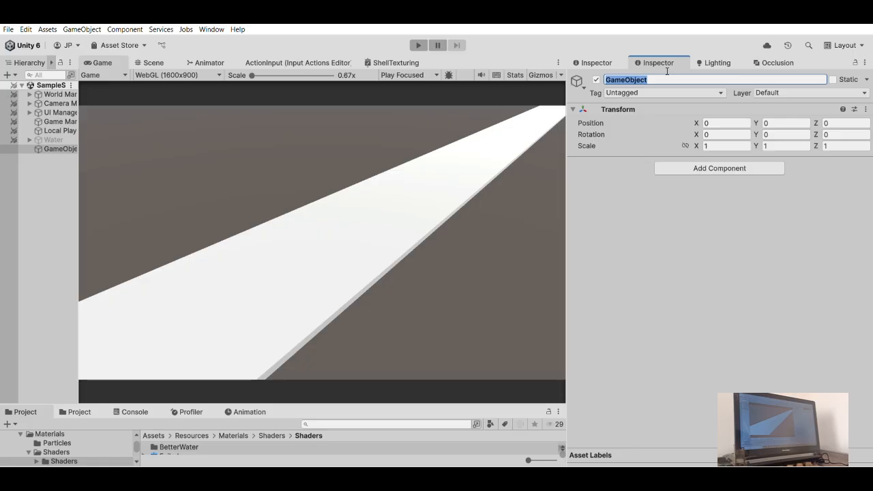
{"action": "type", "text": "grass"}
{"action": "key", "text": "Return"}
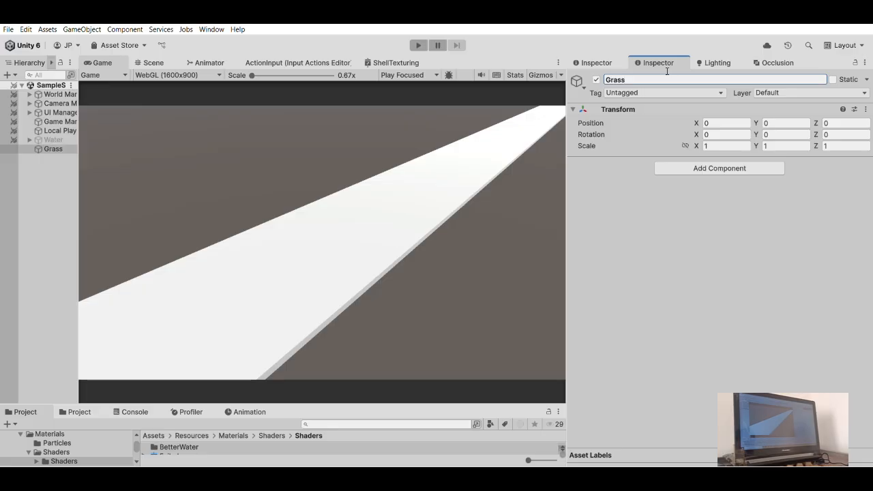
{"action": "left_click_drag", "start_coordinate": [564, 181], "coordinate": [671, 183]}
- Add a Plane as a child of the Grass object and reselect Grass
{"action": "left_click", "coordinate": [80, 149]}
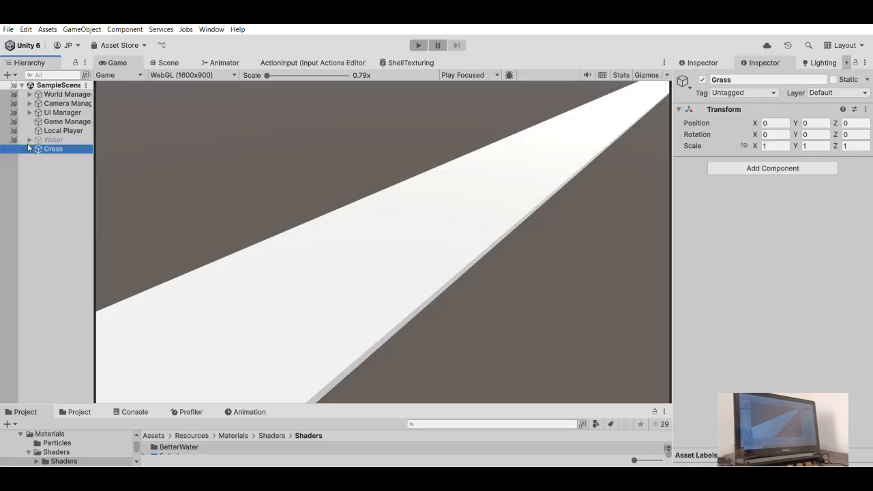
{"action": "left_click", "coordinate": [58, 148]}
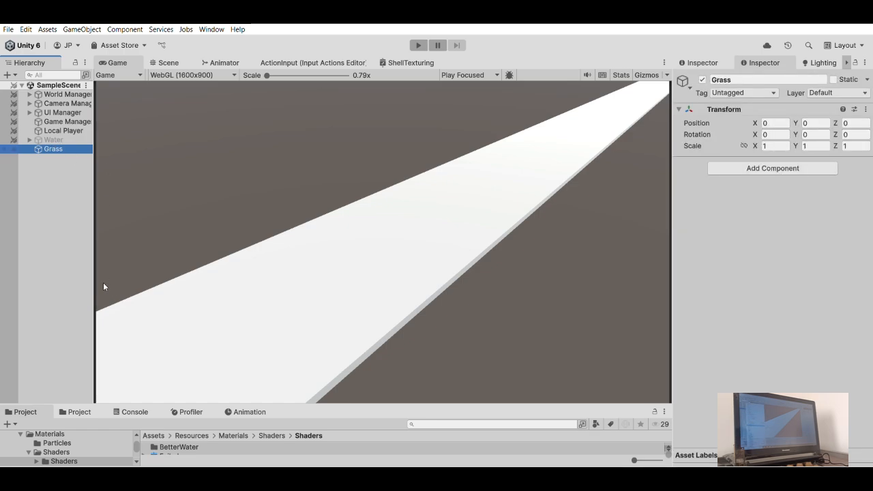
{"action": "left_click", "coordinate": [254, 324]}
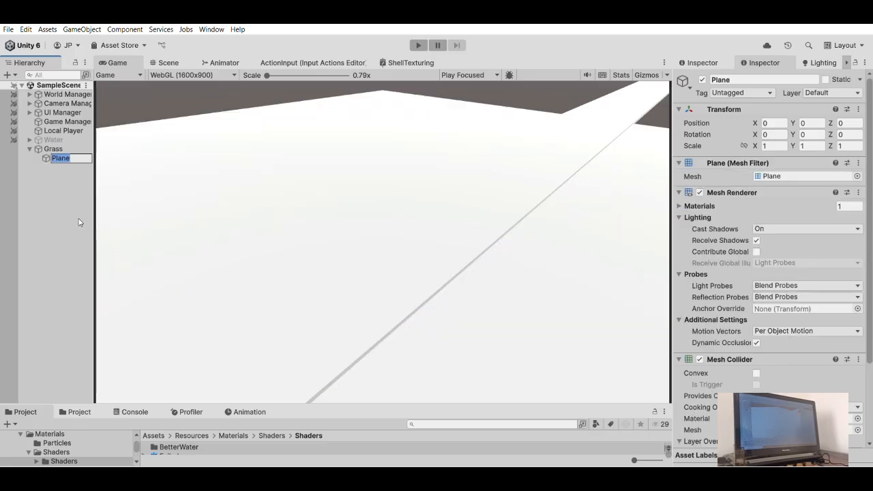
{"action": "left_click", "coordinate": [55, 180]}
{"action": "left_click", "coordinate": [60, 157]}
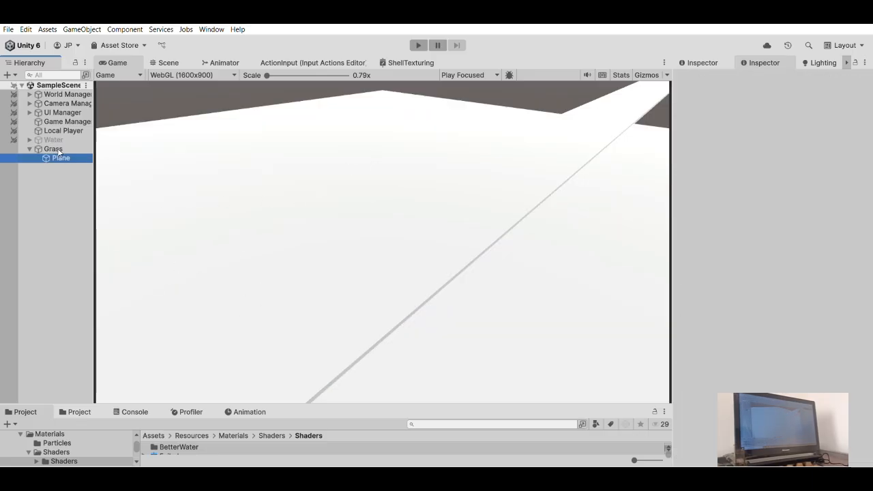
{"action": "left_click", "coordinate": [53, 148]}
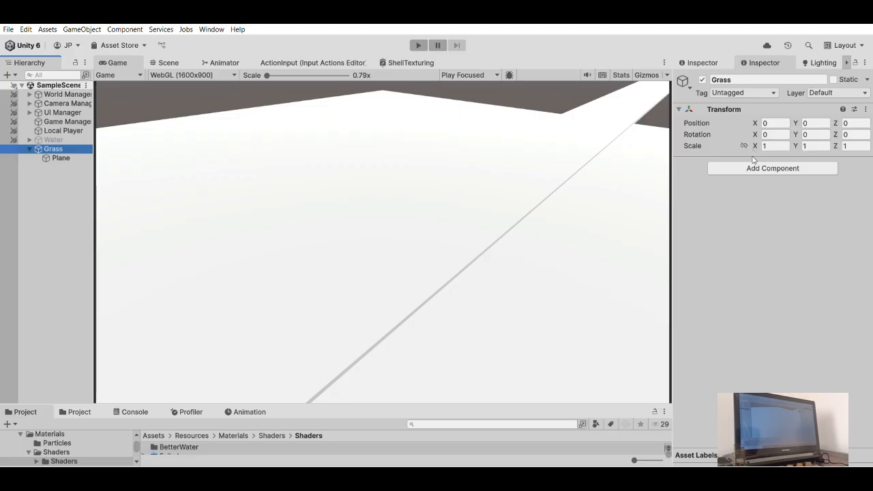
- Deselect the Grass object and enlarge the Project area to show all files in the Shaders folder
{"action": "key", "text": "alt+Tab"}
{"action": "left_click", "coordinate": [71, 202]}
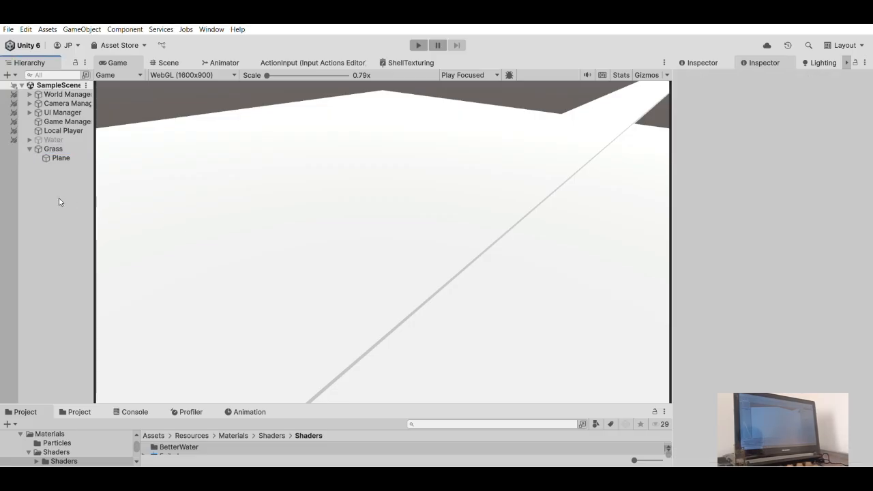
{"action": "left_click_drag", "start_coordinate": [299, 400], "coordinate": [306, 311]}
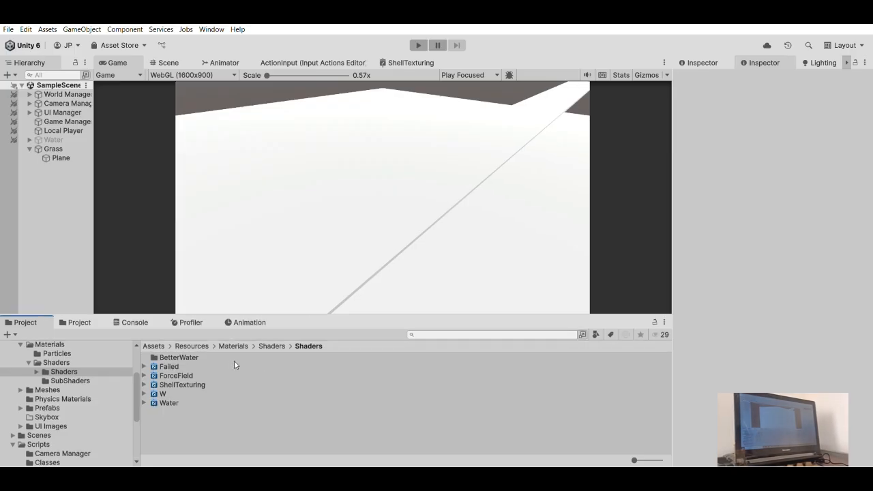
- Create a folder named ShellTextures inside the Shaders subfolder that holds the shader graphs
{"action": "left_click", "coordinate": [217, 406]}
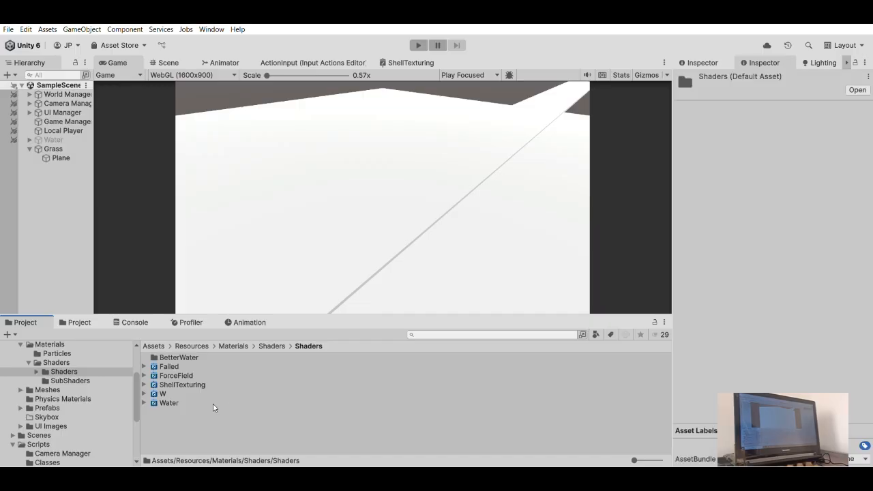
{"action": "left_click", "coordinate": [248, 384]}
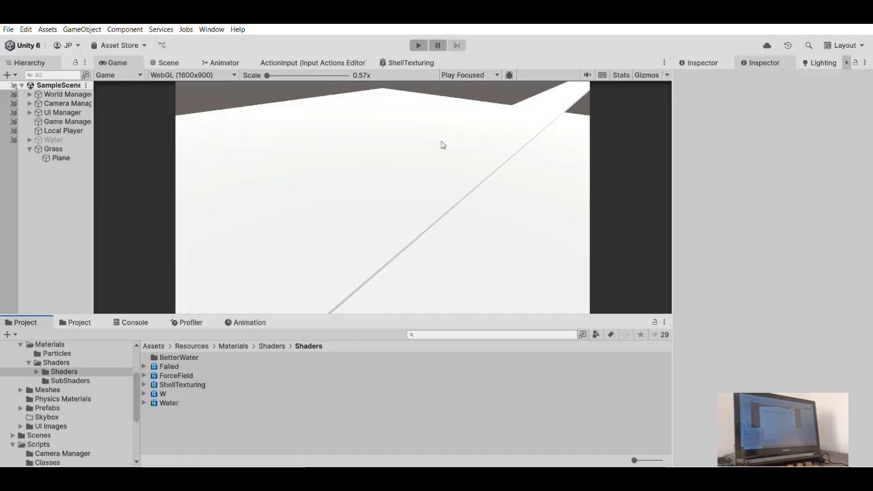
{"action": "left_click", "coordinate": [190, 412]}
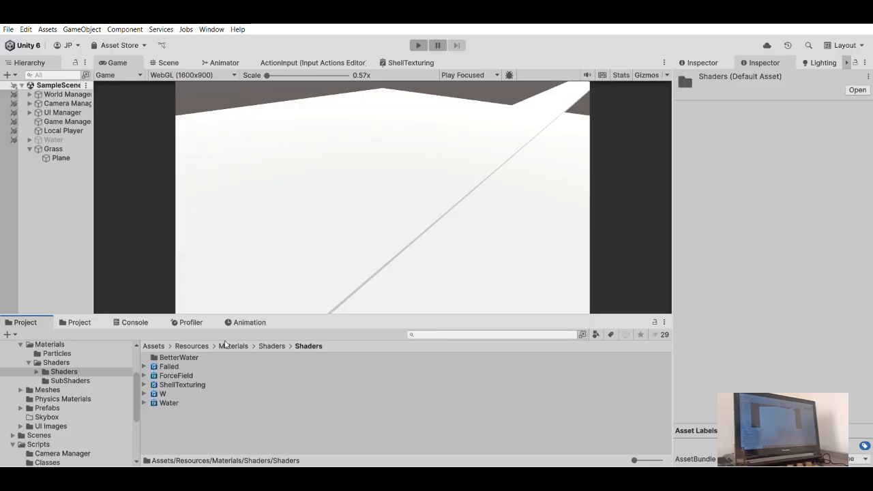
{"action": "left_click", "coordinate": [381, 149]}
{"action": "type", "text": "Sh"}
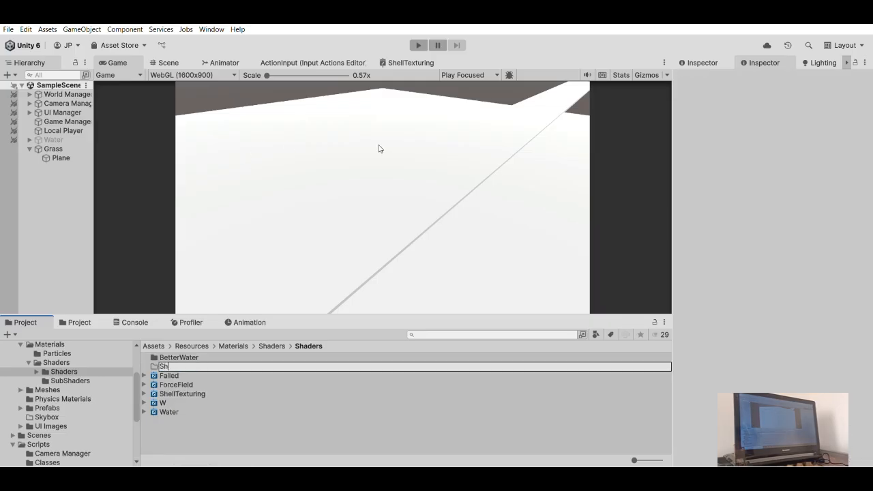
{"action": "type", "text": "ellTe"}
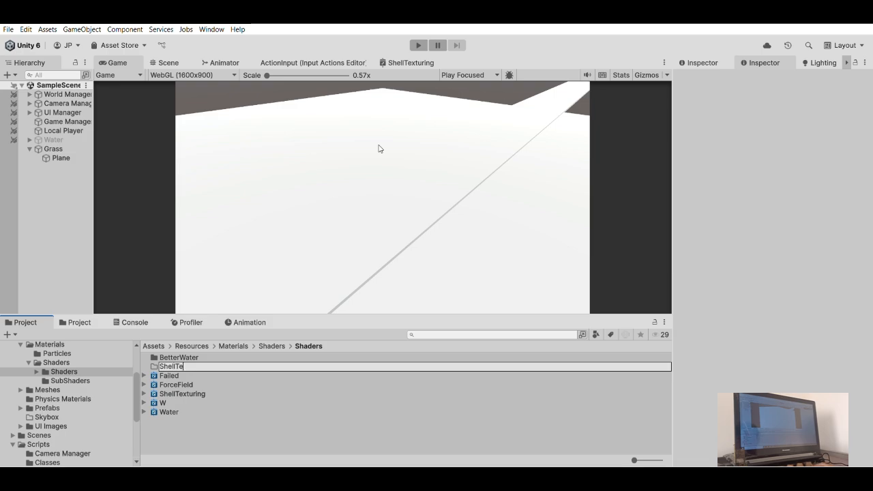
{"action": "type", "text": "xtures"}
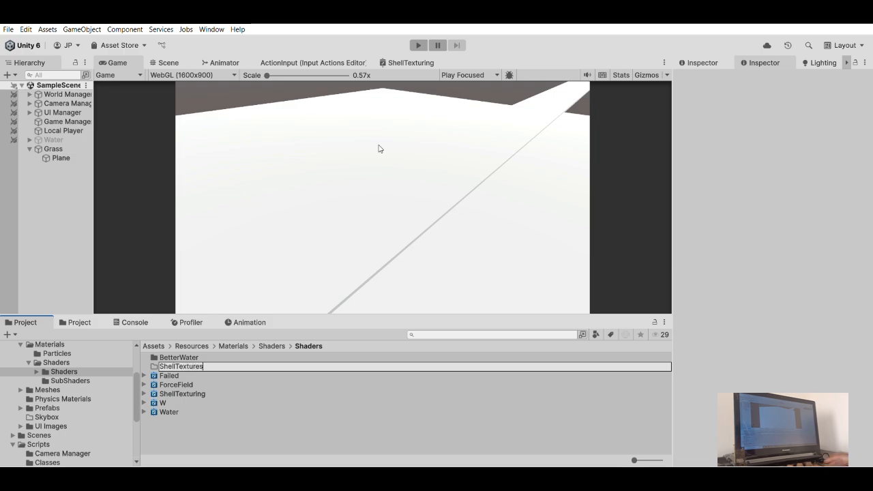
{"action": "key", "text": "Return"}
- Move the ShellTexturing shader graph into the ShellTextures folder and open that folder
{"action": "left_click_drag", "start_coordinate": [179, 394], "coordinate": [174, 361]}
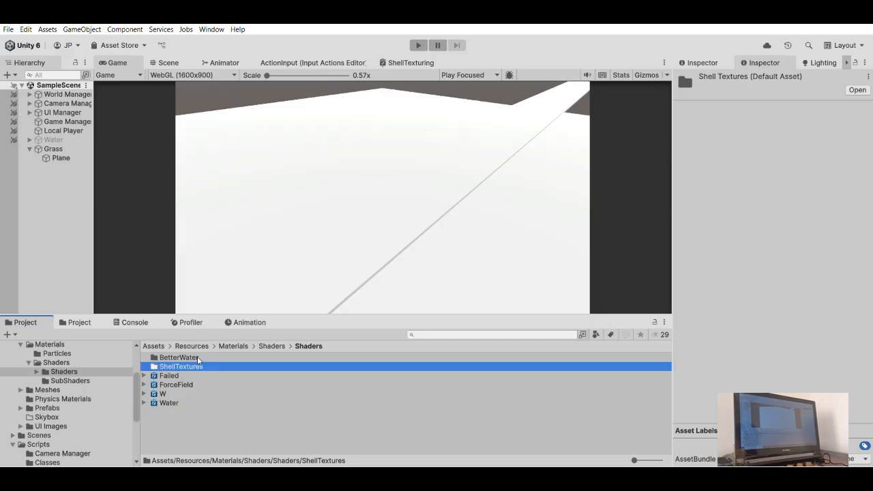
{"action": "double_click", "coordinate": [197, 366]}
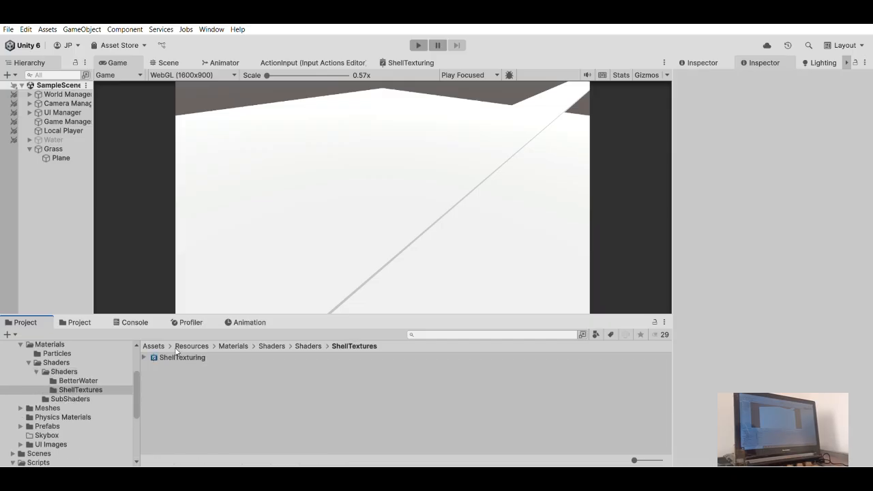
- Create two materials from the ShellTexturing shader graph and name them 0 and 1
{"action": "left_click", "coordinate": [177, 354]}
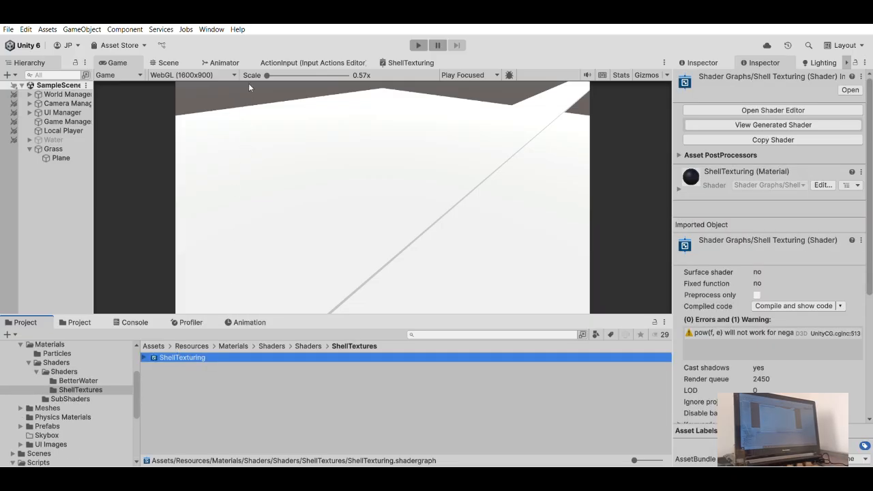
{"action": "left_click", "coordinate": [395, 95]}
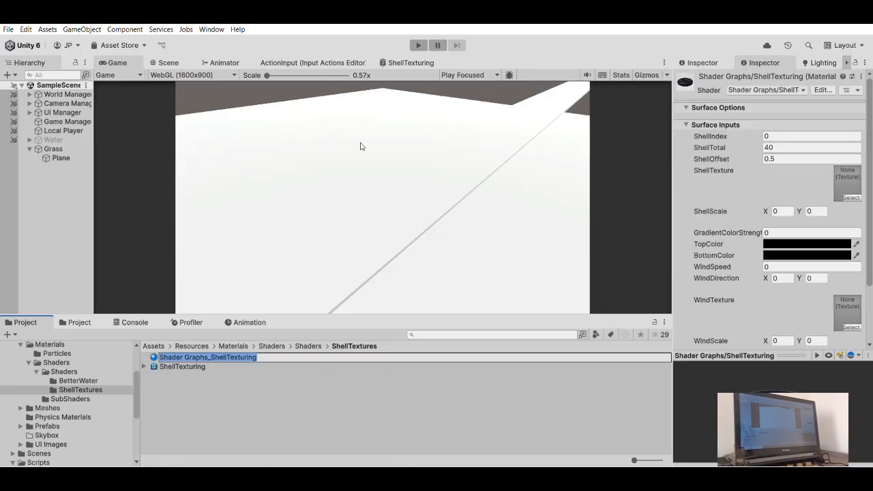
{"action": "type", "text": "0"}
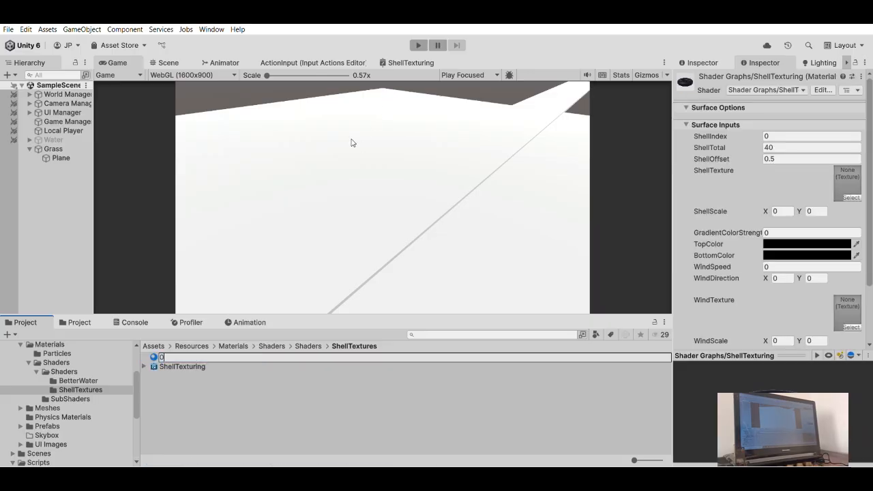
{"action": "key", "text": "Return"}
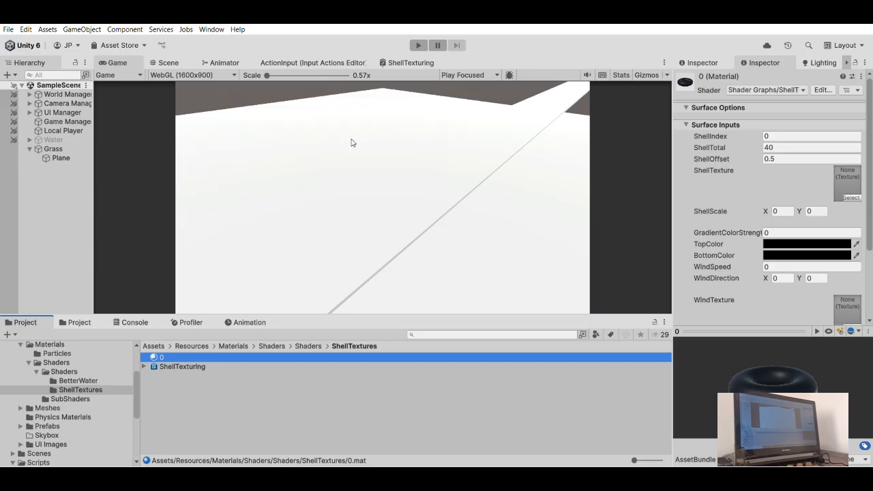
{"action": "left_click", "coordinate": [180, 366]}
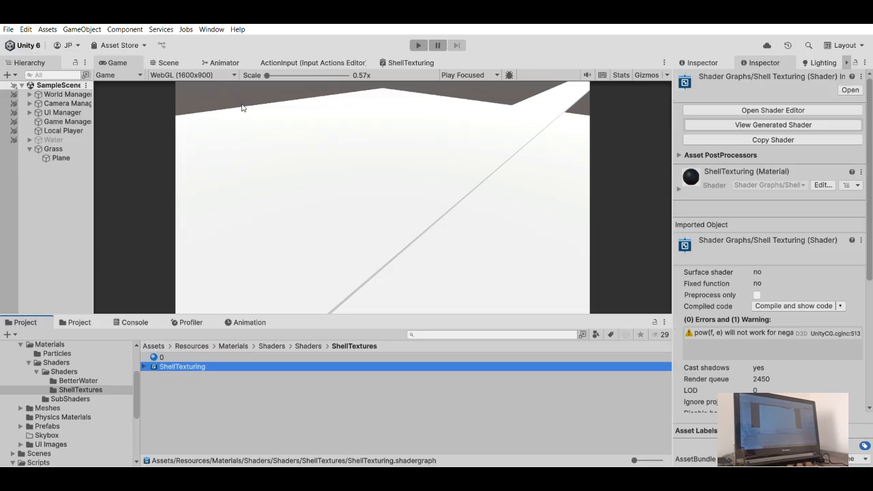
{"action": "left_click", "coordinate": [368, 101]}
{"action": "type", "text": "1"}
{"action": "key", "text": "Return"}
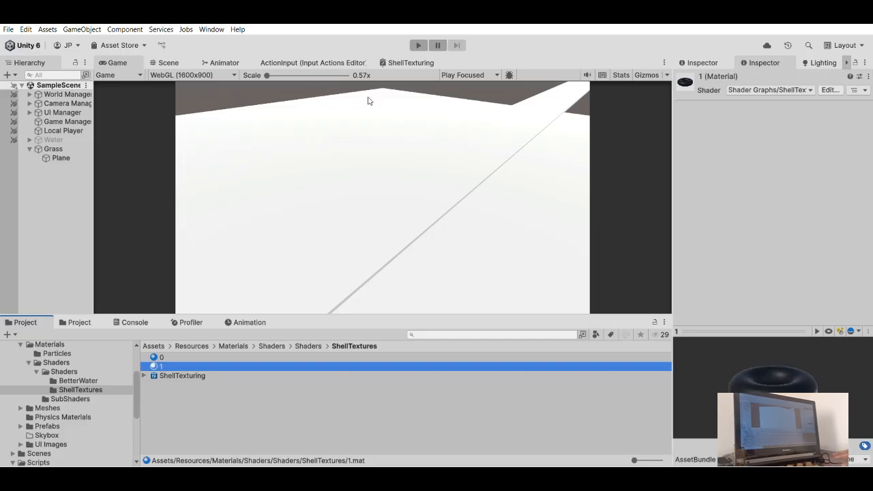
- Create two more materials from the ShellTexturing shader graph and name them 2 and 3
{"action": "left_click", "coordinate": [177, 375]}
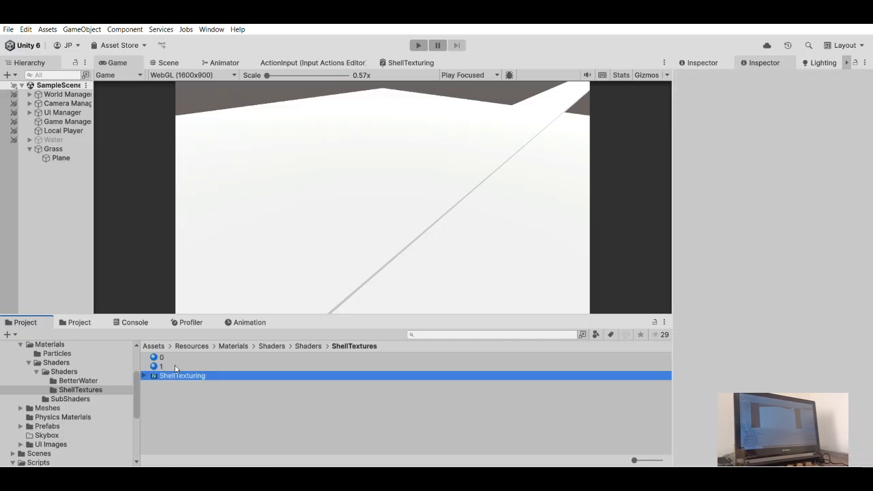
{"action": "left_click", "coordinate": [368, 109]}
{"action": "type", "text": "2"}
{"action": "key", "text": "Return"}
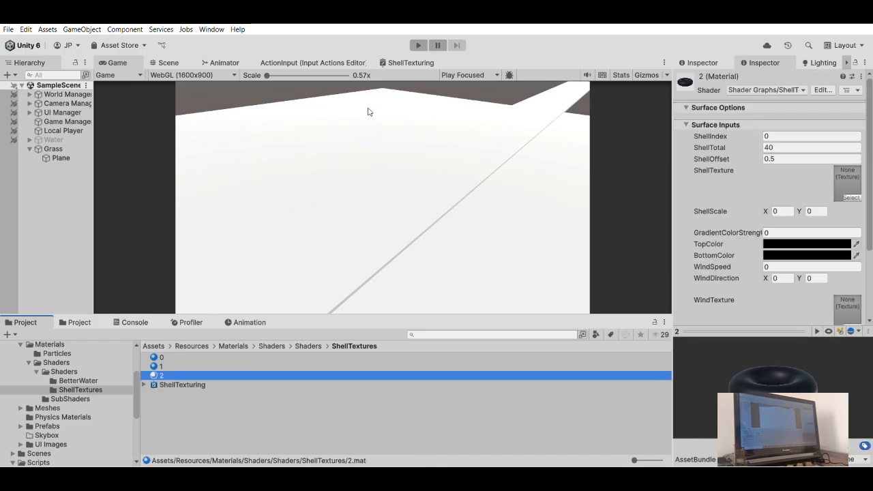
{"action": "key", "text": "Down"}
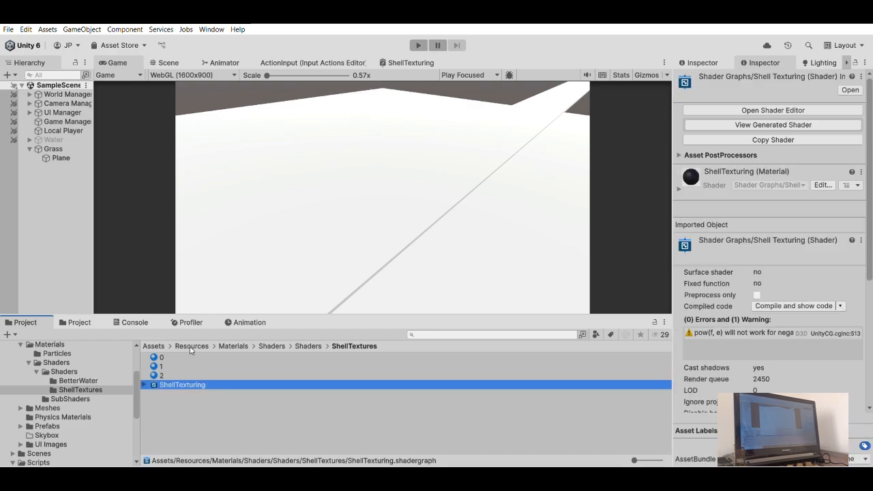
{"action": "left_click", "coordinate": [369, 112]}
{"action": "type", "text": "3"}
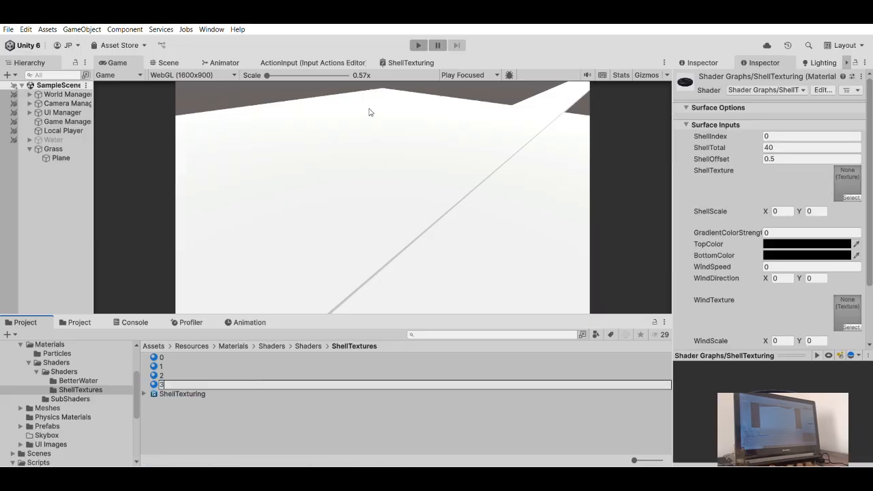
{"action": "key", "text": "Return"}
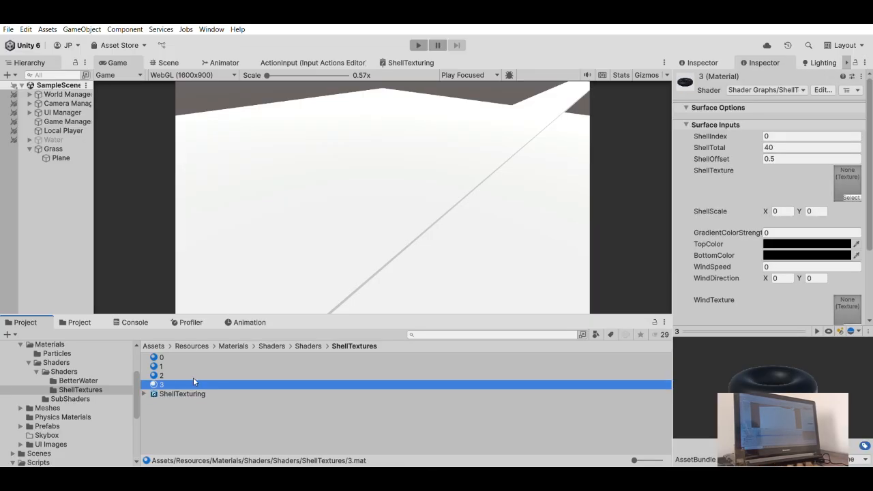
- Create another material from the ShellTexturing shader graph and name it 4
{"action": "key", "text": "Down"}
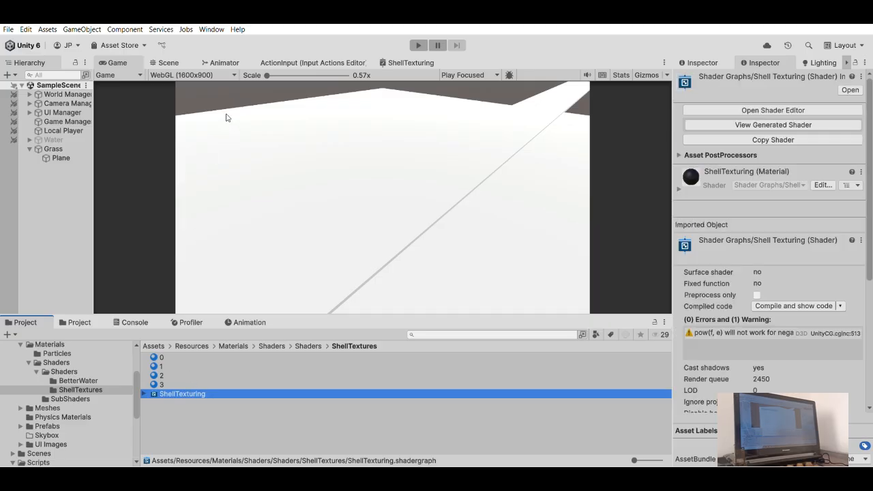
{"action": "left_click", "coordinate": [390, 125]}
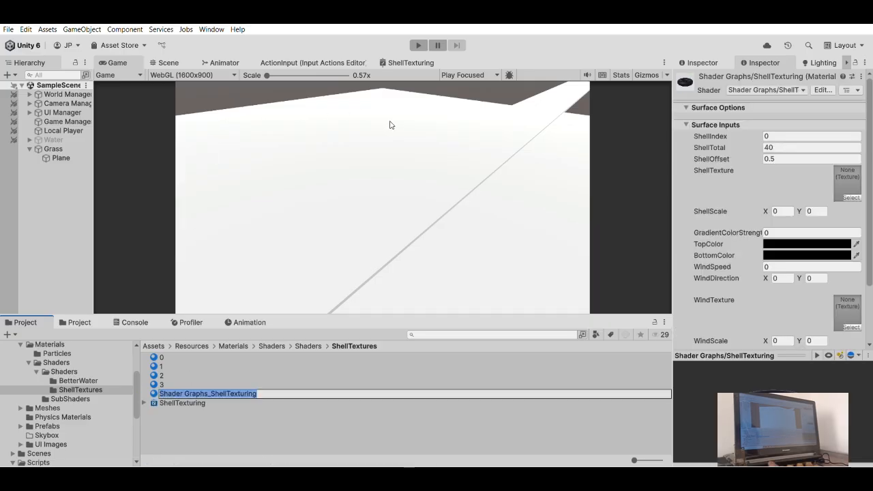
{"action": "type", "text": "4"}
{"action": "key", "text": "Return"}
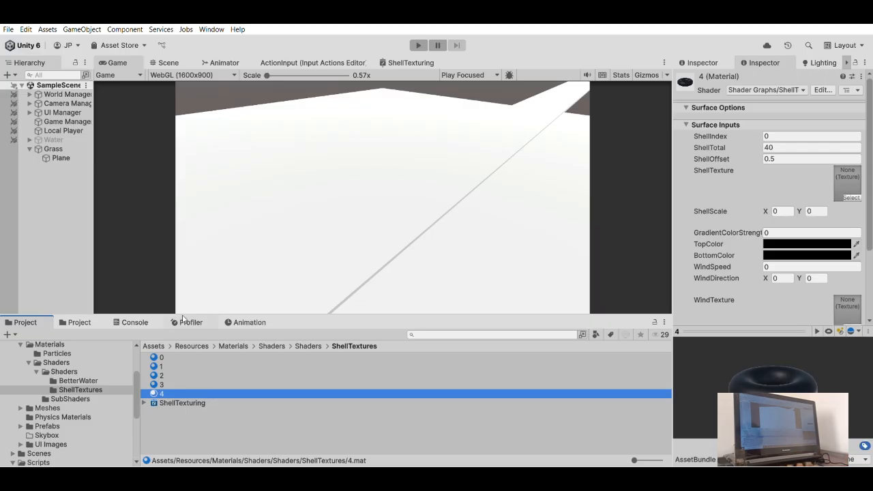
- Create a MonoBehaviour script in the ShellTextures folder, keeping its default name
{"action": "key", "text": "Down"}
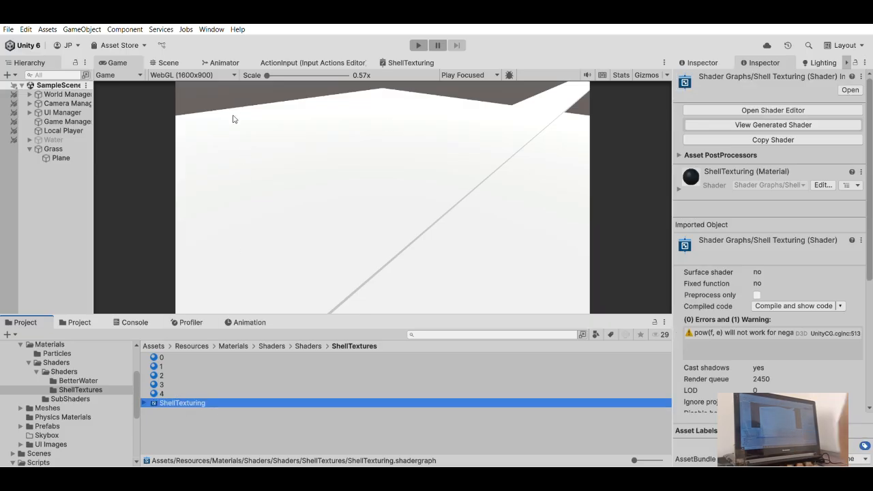
{"action": "left_click", "coordinate": [366, 140]}
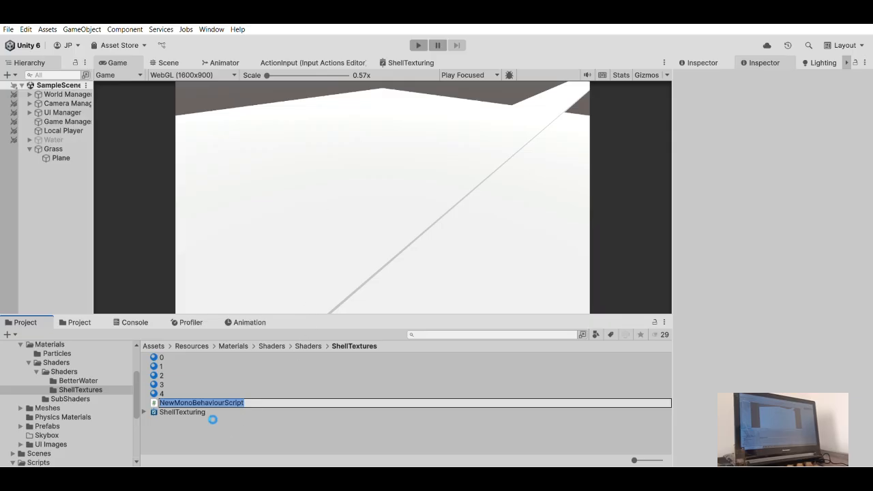
{"action": "key", "text": "Return"}
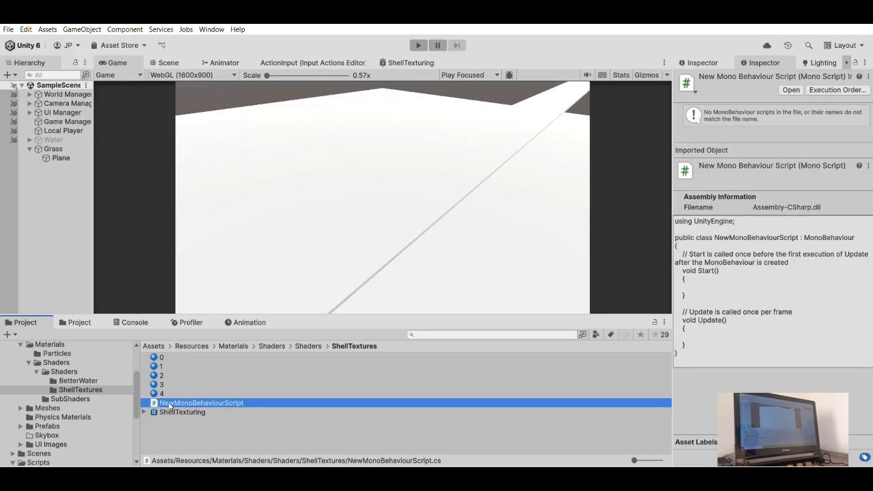
- Create two further materials from the ShellTexturing shader graph and name them 5 and 6
{"action": "left_click", "coordinate": [175, 411]}
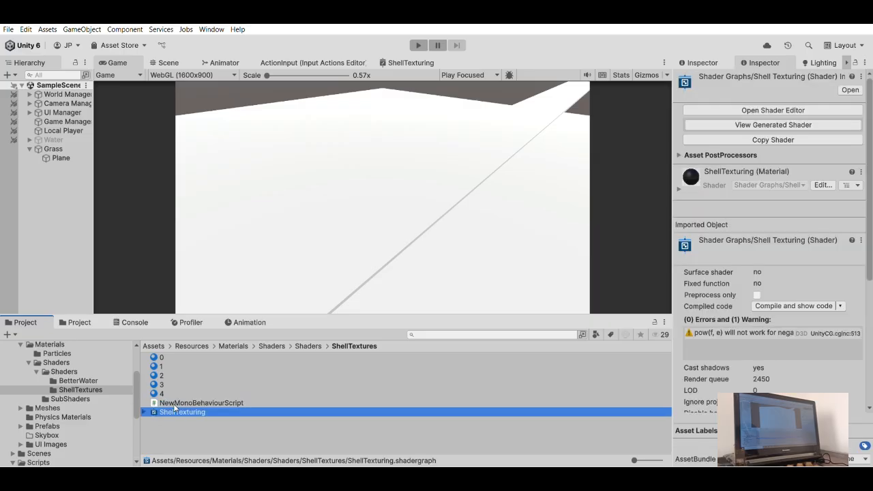
{"action": "left_click", "coordinate": [379, 152]}
{"action": "key", "text": "Return"}
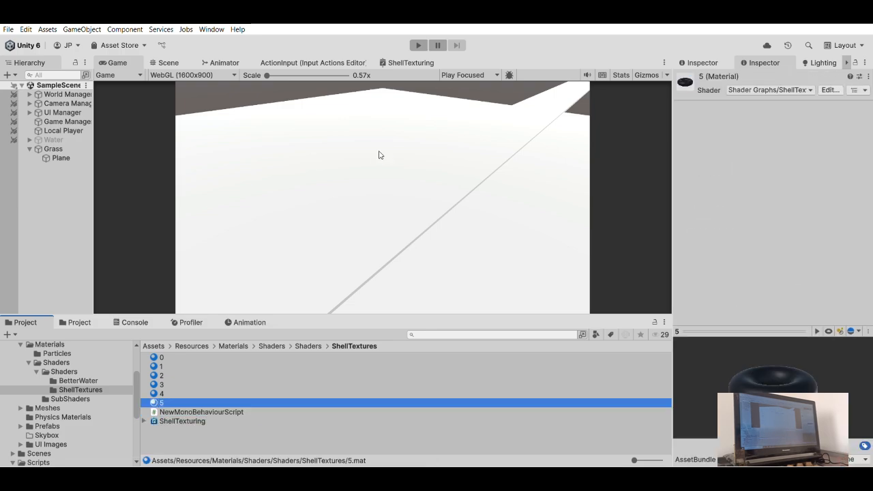
{"action": "left_click", "coordinate": [170, 421]}
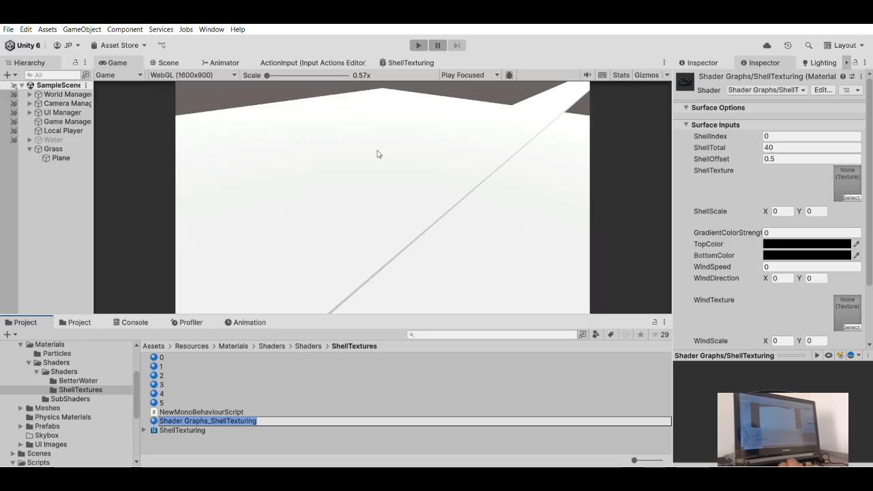
{"action": "type", "text": "6"}
{"action": "key", "text": "Return"}
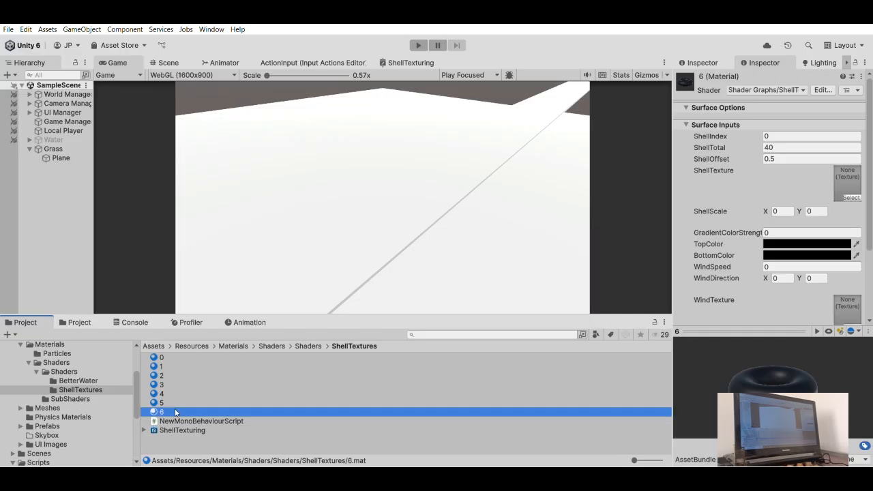
- Create materials 7 and 8 from the ShellTexturing shader graph in the ShellTextures folder
{"action": "left_click", "coordinate": [178, 430]}
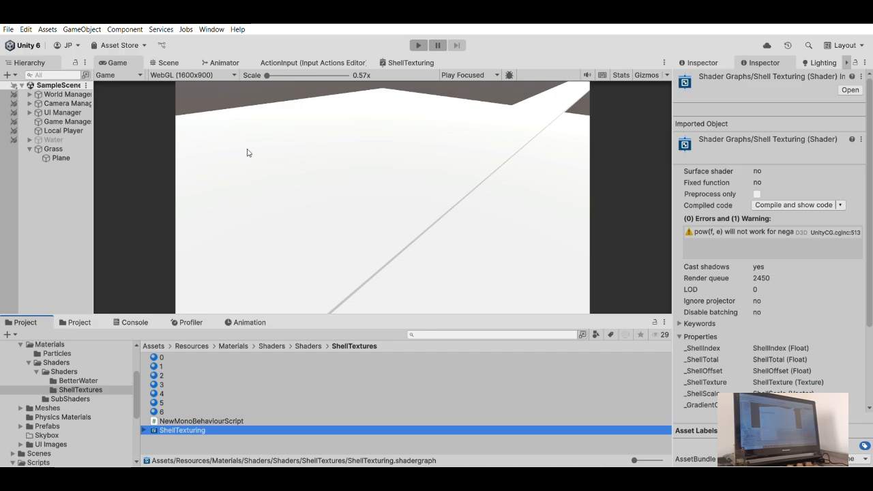
{"action": "left_click", "coordinate": [379, 165]}
{"action": "type", "text": "7"}
{"action": "key", "text": "Return"}
{"action": "left_click", "coordinate": [179, 439]}
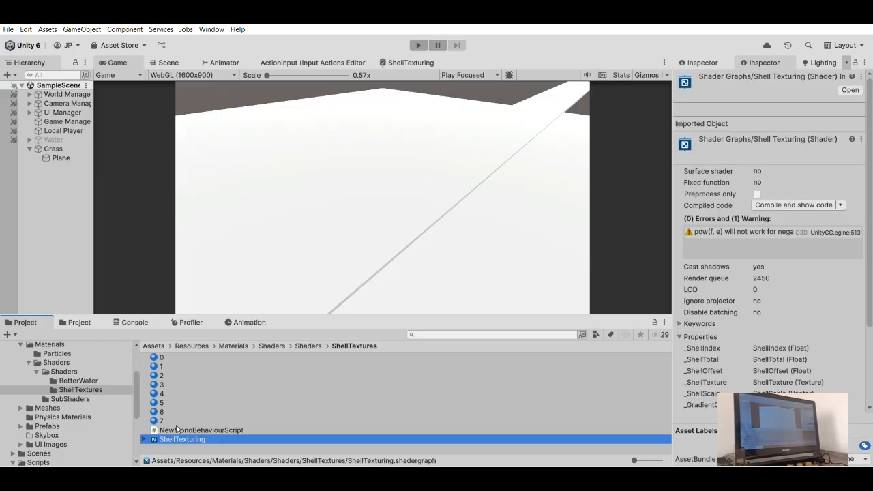
{"action": "left_click", "coordinate": [376, 174]}
{"action": "type", "text": "8"}
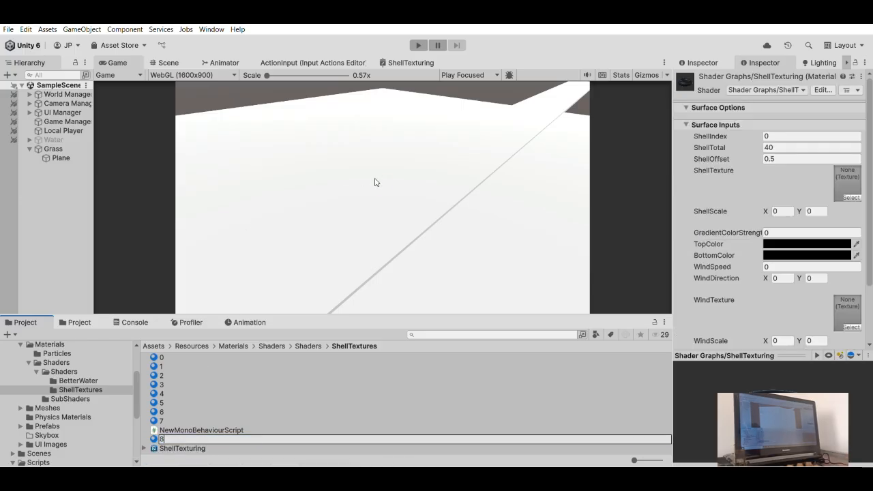
{"action": "key", "text": "Return"}
- Create material 9 from the ShellTexturing shader graph and reselect the shader graph
{"action": "left_click", "coordinate": [191, 447]}
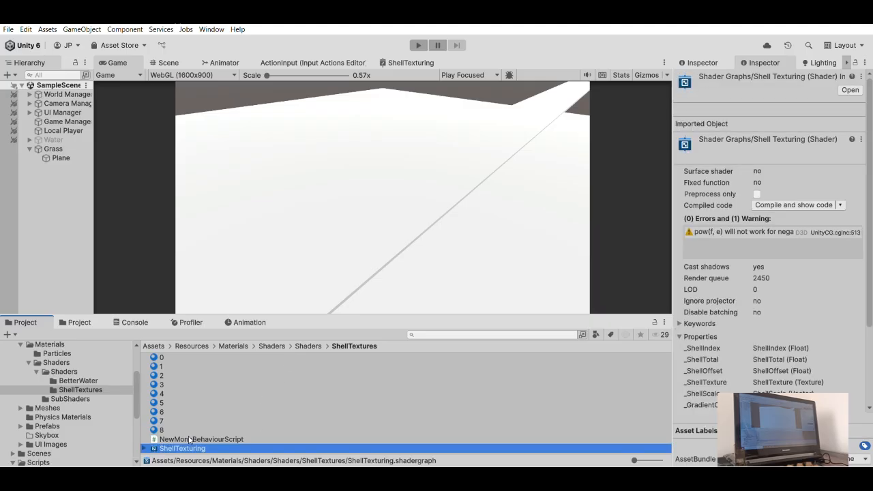
{"action": "left_click", "coordinate": [409, 184]}
{"action": "type", "text": "9"}
{"action": "key", "text": "Return"}
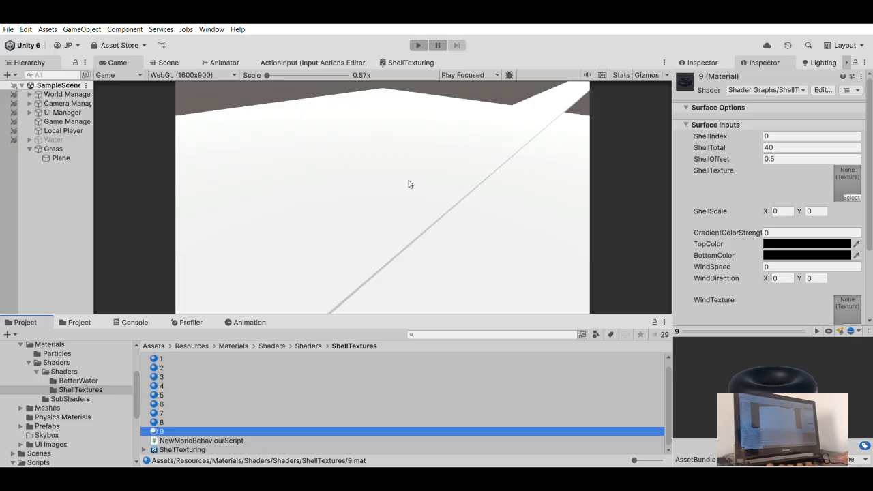
{"action": "left_click", "coordinate": [167, 450]}
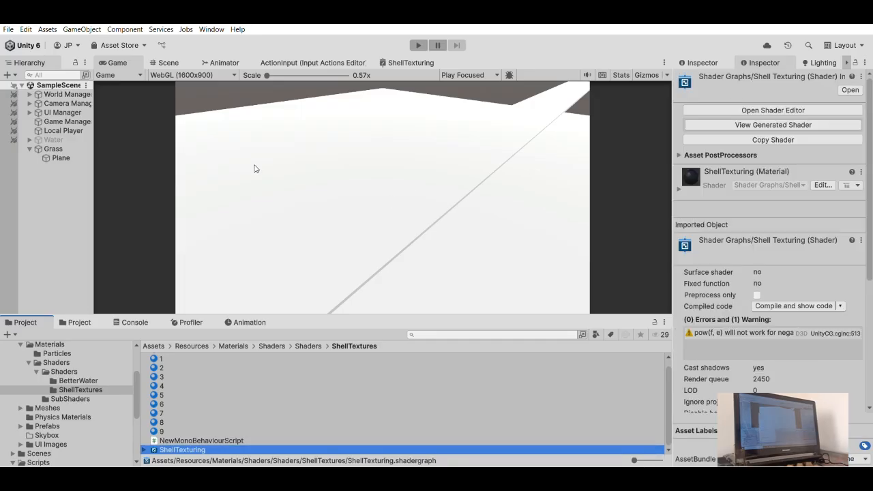
- Create materials 10 and 11 from the ShellTexturing shader graph in the ShellTextures folder
{"action": "left_click", "coordinate": [348, 184]}
{"action": "type", "text": "10"}
{"action": "key", "text": "Return"}
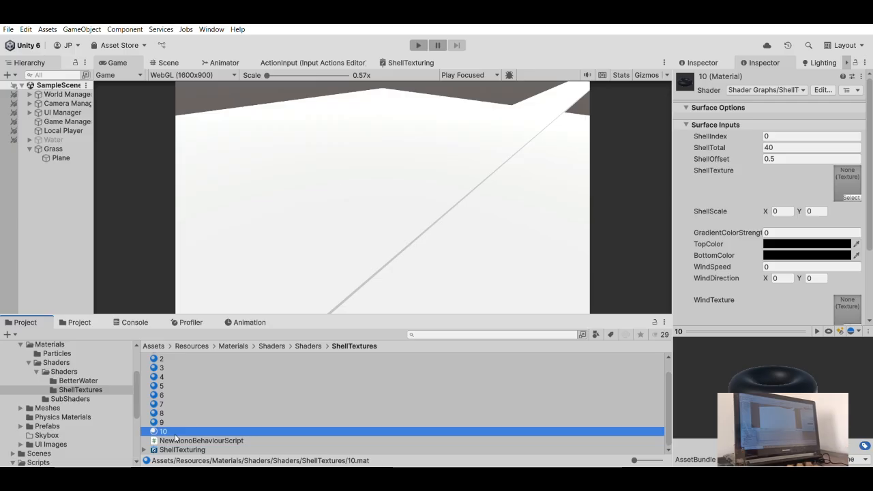
{"action": "left_click", "coordinate": [179, 449]}
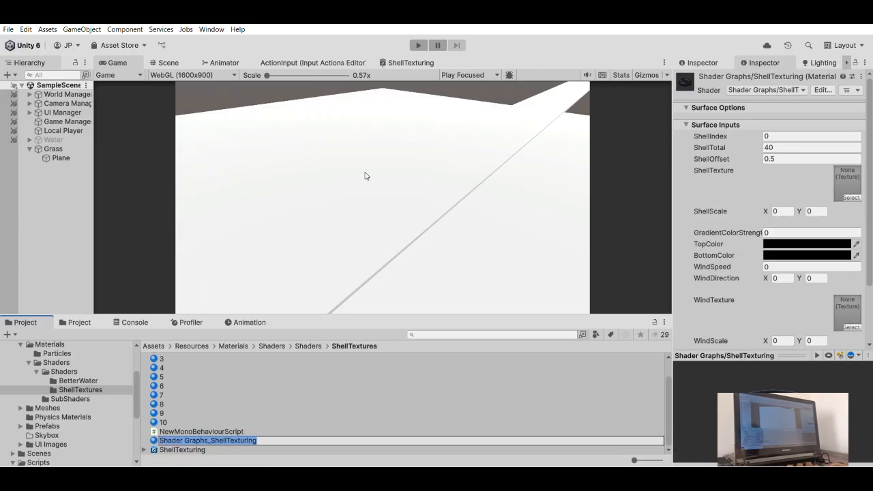
{"action": "type", "text": "11"}
{"action": "key", "text": "Return"}
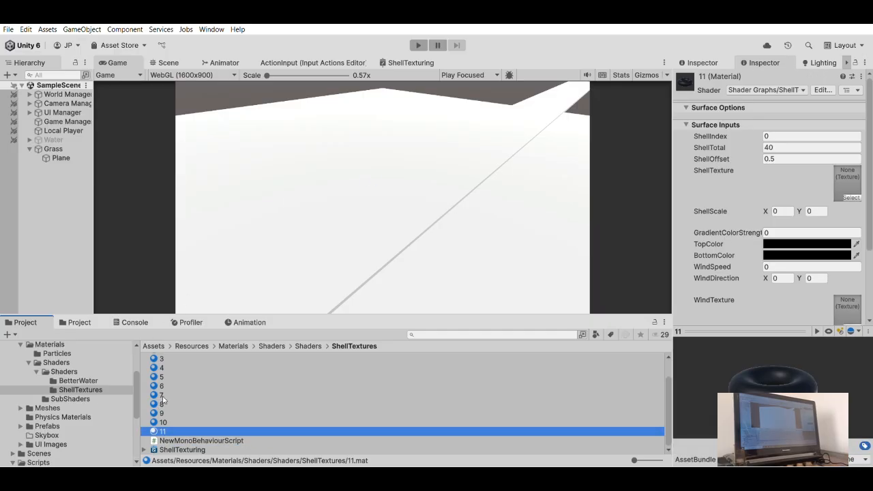
- Create two more materials from the ShellTexturing shader graph and name them 12 and 13
{"action": "left_click", "coordinate": [182, 449]}
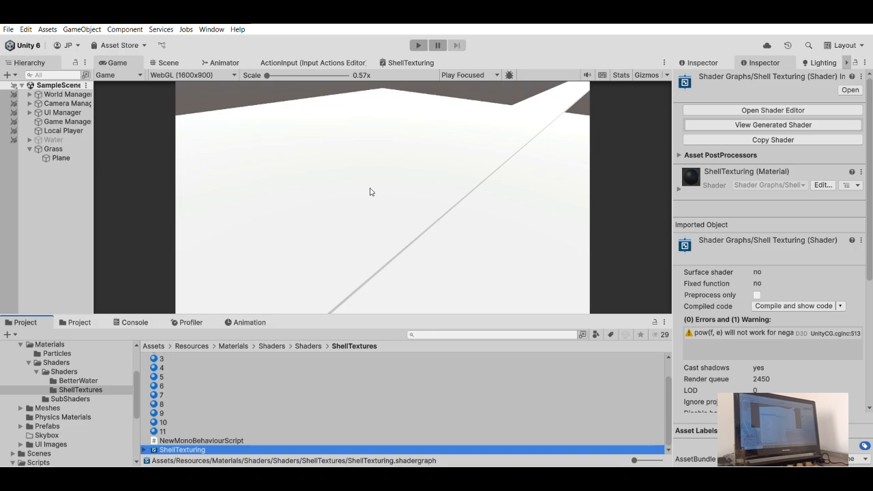
{"action": "key", "text": "alt+m"}
{"action": "type", "text": "1"}
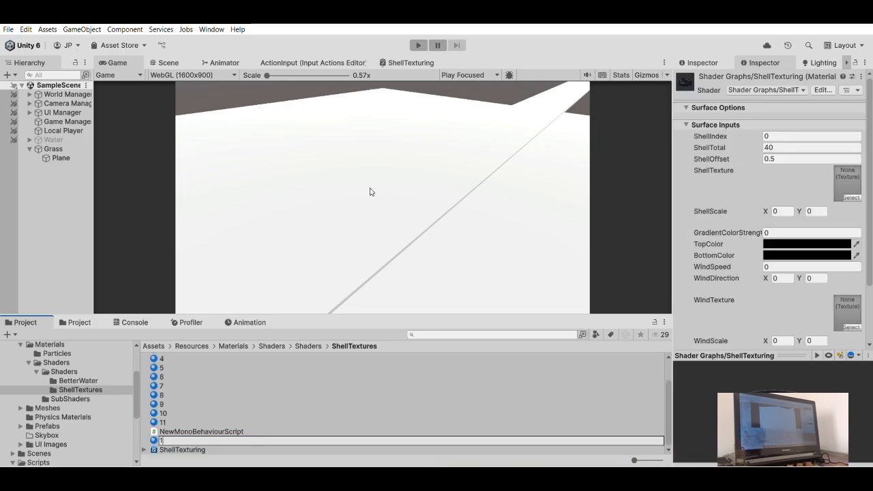
{"action": "type", "text": "2"}
{"action": "key", "text": "Return"}
{"action": "left_click", "coordinate": [194, 449]}
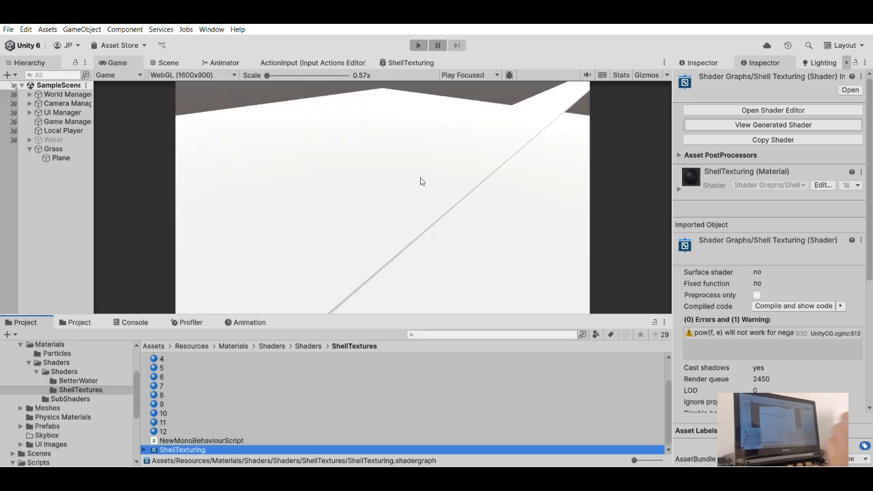
{"action": "key", "text": "ctrl+m"}
{"action": "type", "text": "1"}
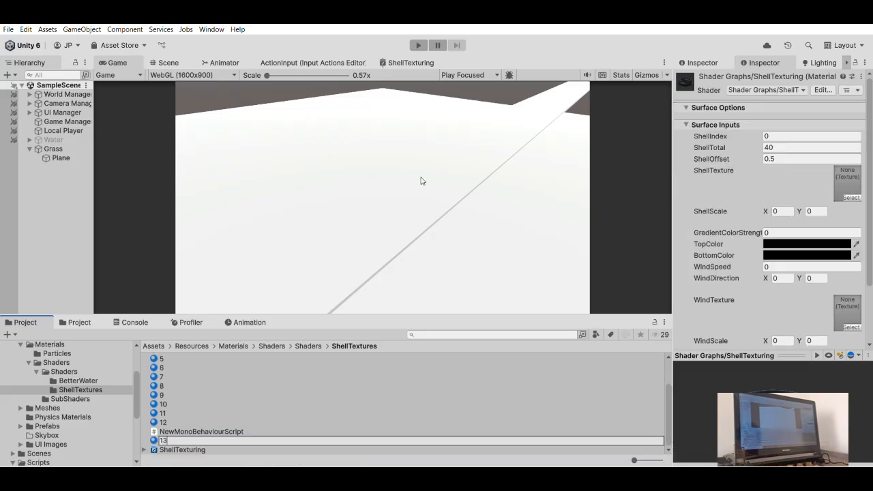
{"action": "type", "text": "3"}
{"action": "key", "text": "Return"}
- Create materials 14 and 15 from the ShellTexturing shader graph in the ShellTextures folder
{"action": "key", "text": "Down"}
{"action": "key", "text": "Down"}
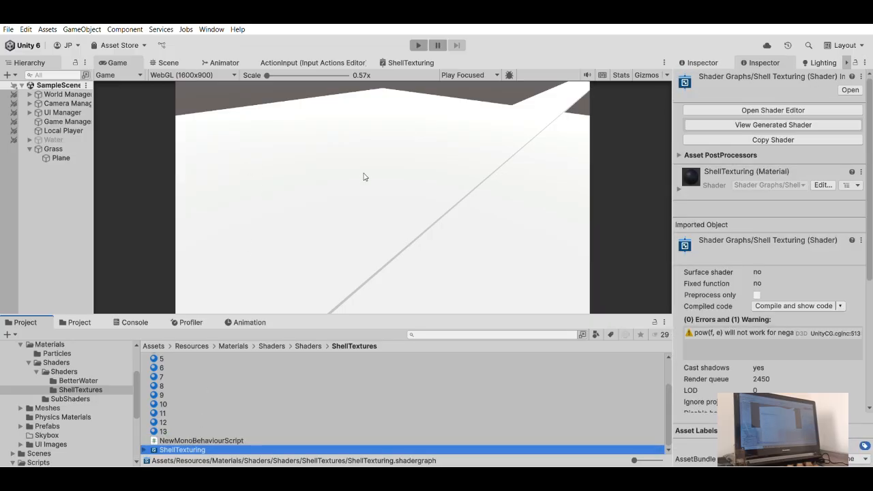
{"action": "key", "text": "ctrl+m"}
{"action": "type", "text": "14"}
{"action": "key", "text": "Return"}
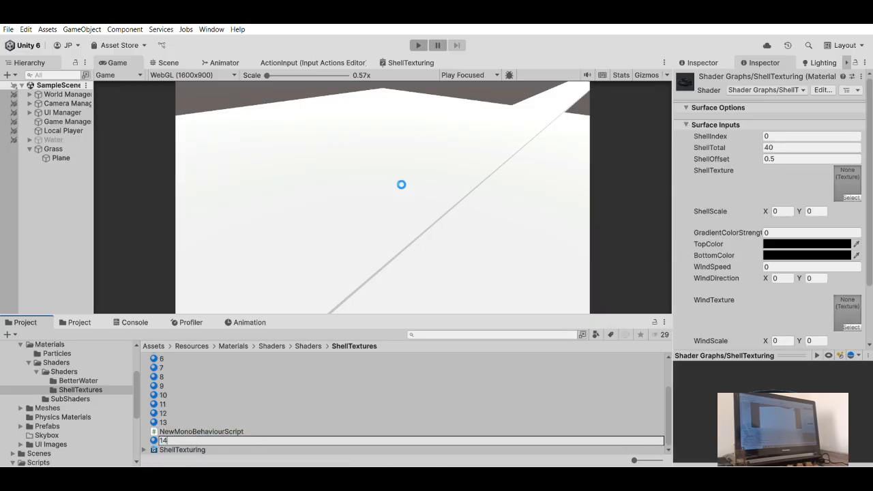
{"action": "key", "text": "Down"}
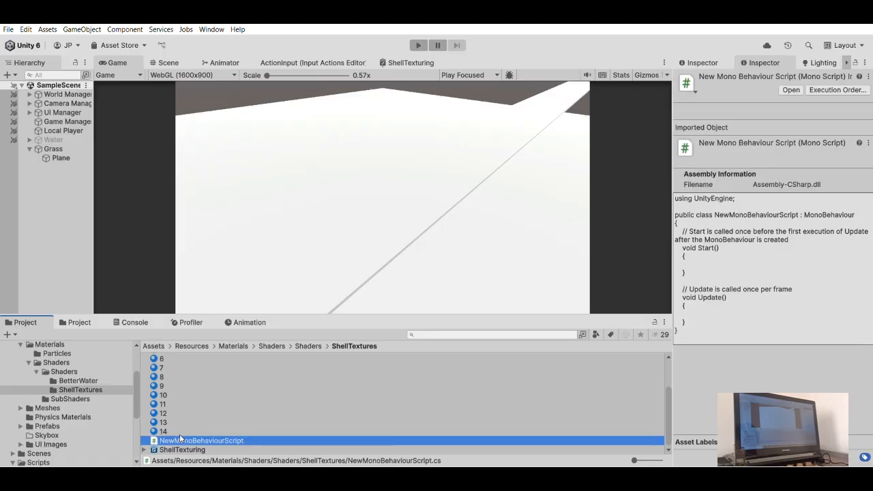
{"action": "key", "text": "Down"}
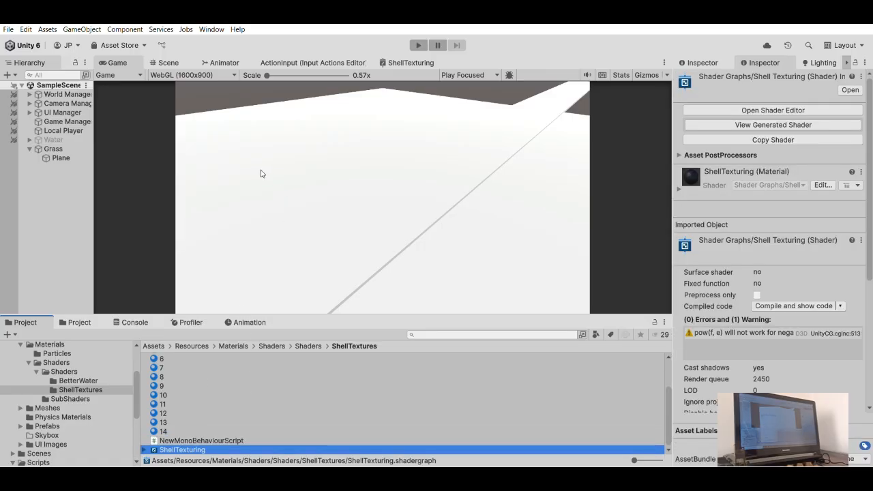
{"action": "left_click", "coordinate": [373, 180]}
{"action": "type", "text": "15"}
{"action": "key", "text": "Return"}
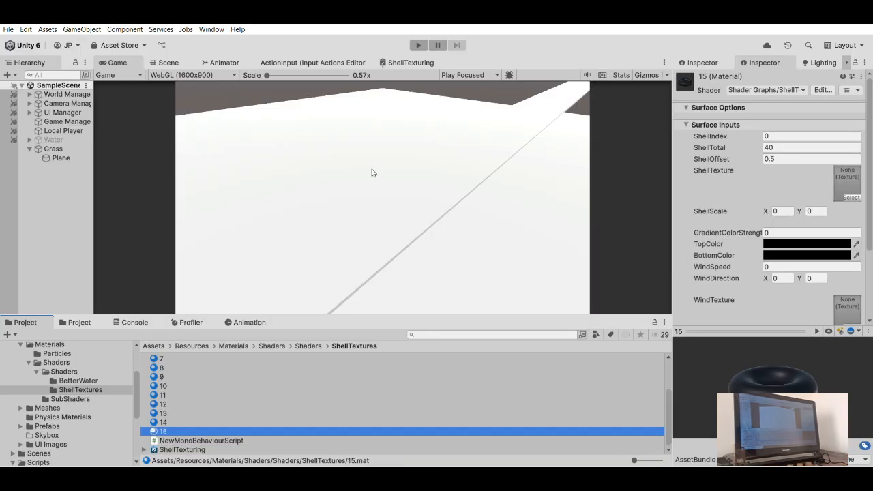
- Create two more materials from the ShellTexturing shader graph and name them 16 and 17
{"action": "left_click", "coordinate": [172, 449]}
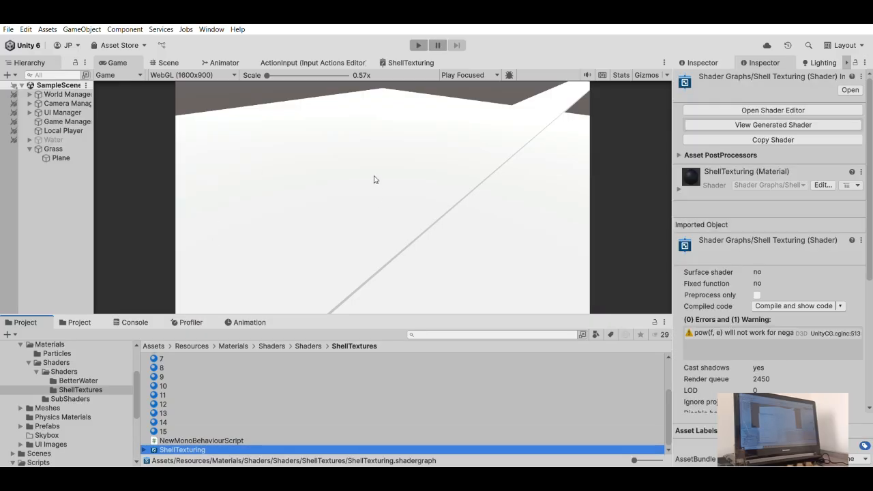
{"action": "type", "text": "16"}
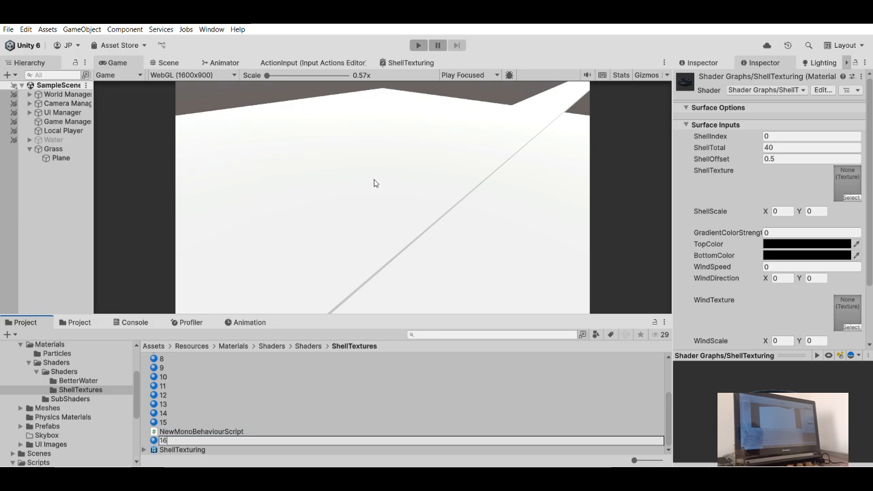
{"action": "key", "text": "Return"}
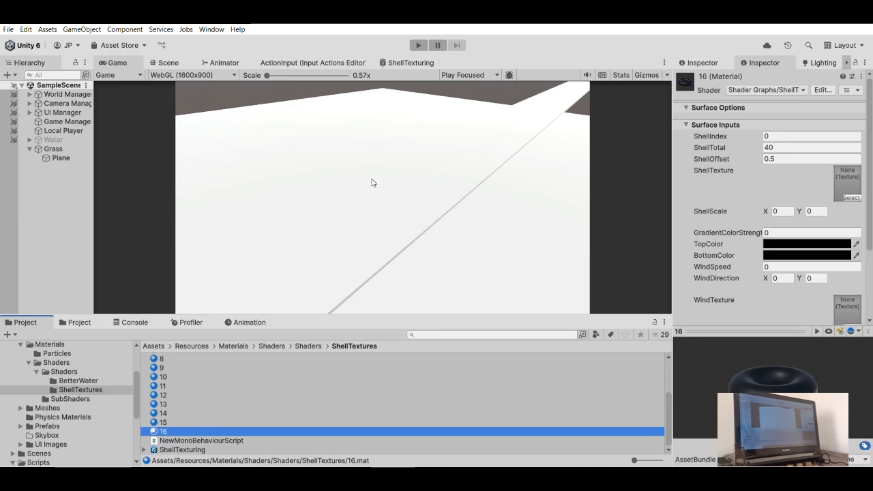
{"action": "left_click", "coordinate": [179, 448]}
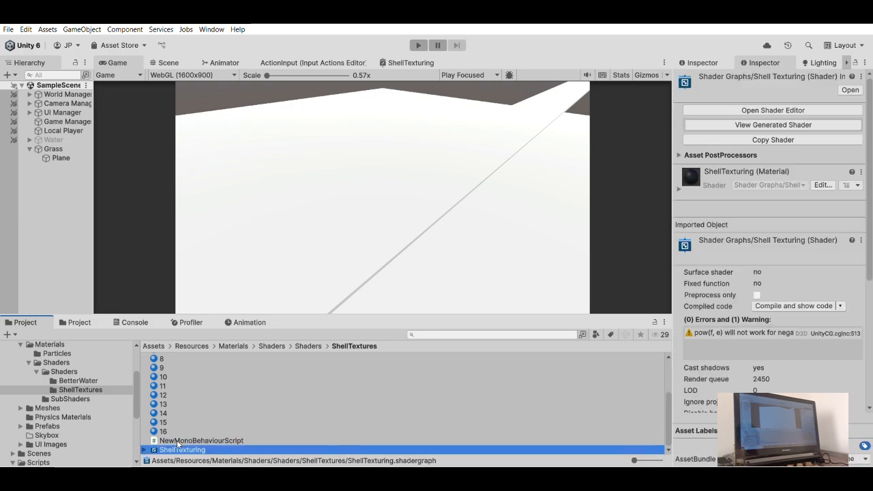
{"action": "left_click", "coordinate": [393, 191]}
{"action": "type", "text": "17"}
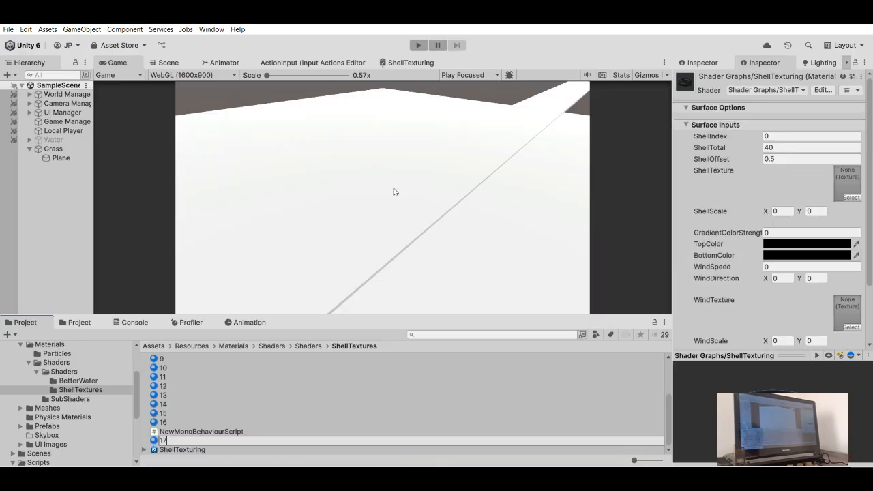
{"action": "key", "text": "Return"}
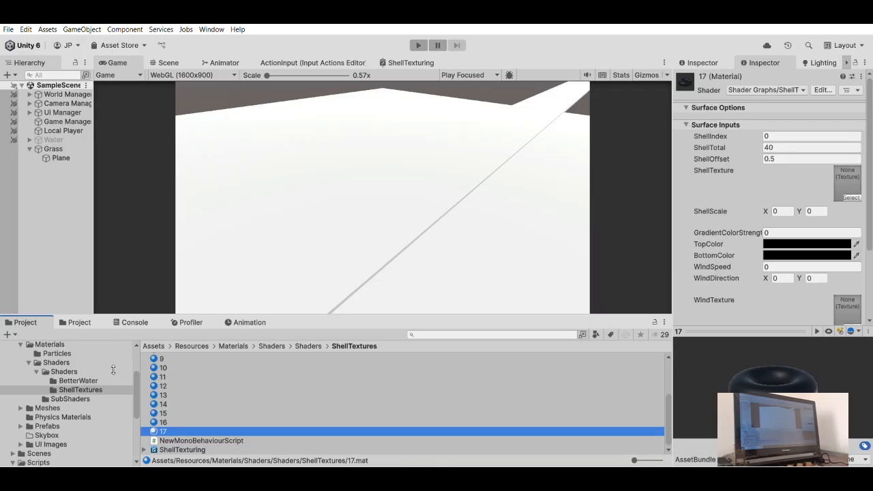
- Create material 18 from the ShellTexturing shader graph in the ShellTextures folder
{"action": "left_click", "coordinate": [171, 449]}
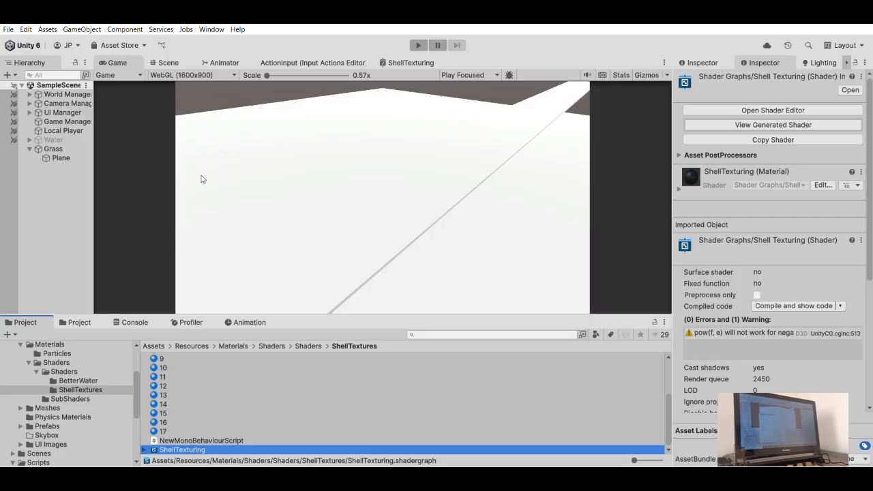
{"action": "left_click", "coordinate": [377, 182]}
{"action": "type", "text": "18"}
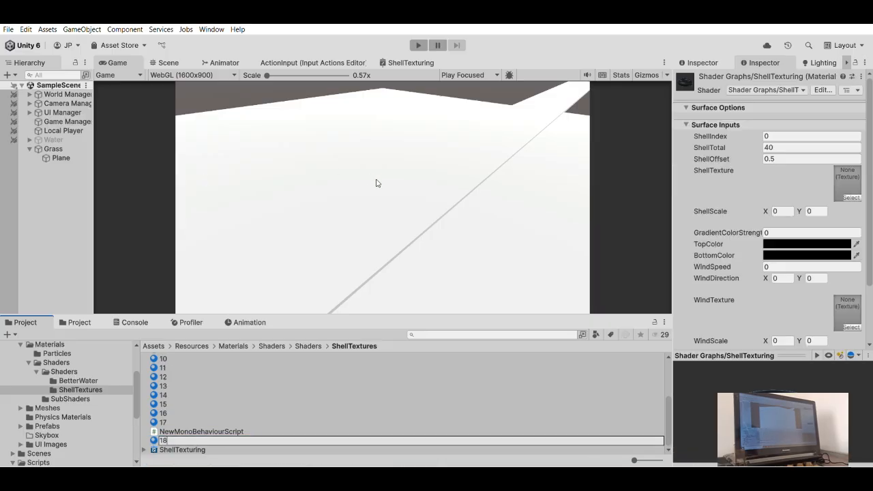
{"action": "key", "text": "Return"}
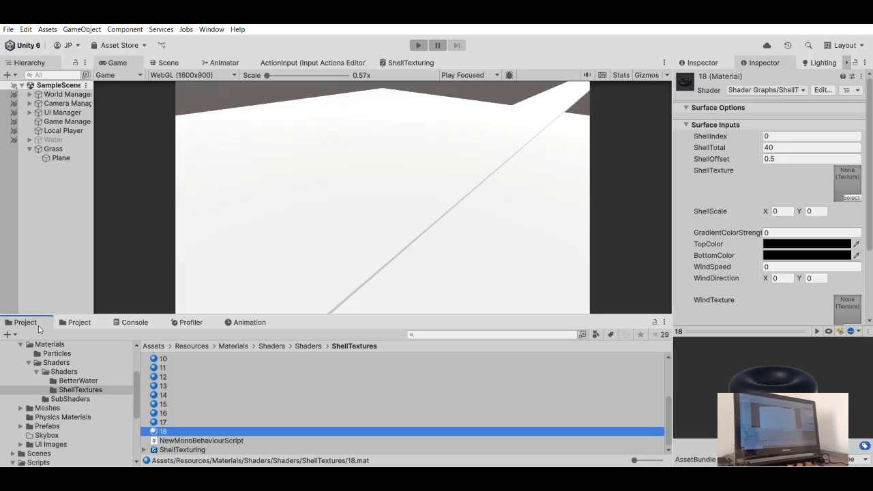
- Review the console's warnings and the GUIStyle error, and clear the console log
{"action": "left_click", "coordinate": [79, 322]}
{"action": "left_click", "coordinate": [129, 321]}
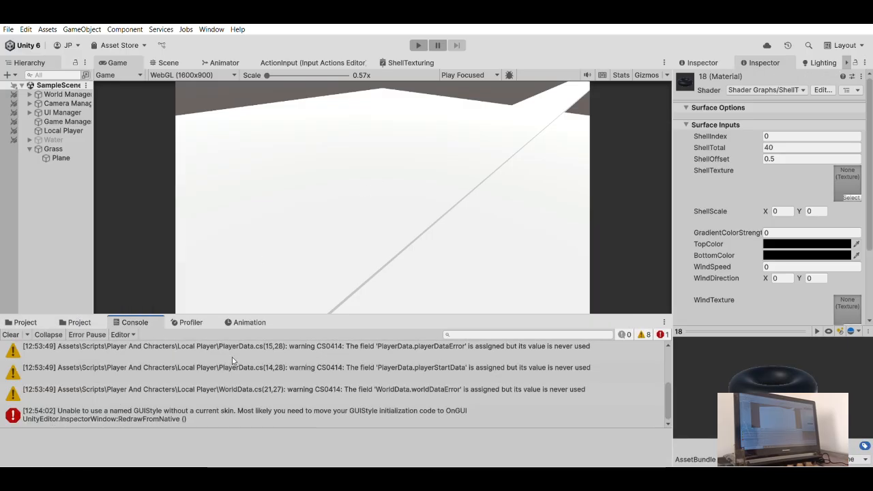
{"action": "scroll", "coordinate": [160, 358], "scroll_direction": "up", "scroll_amount": 3}
{"action": "scroll", "coordinate": [164, 366], "scroll_direction": "down", "scroll_amount": 5}
{"action": "left_click", "coordinate": [139, 409]}
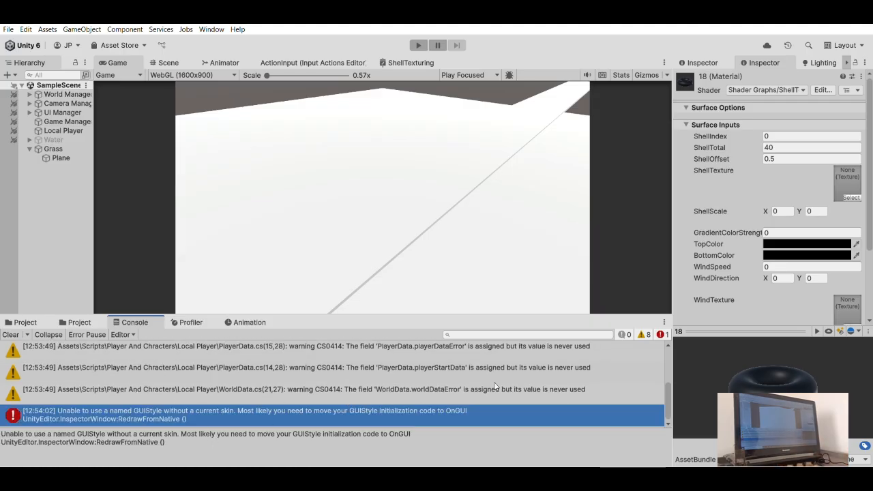
{"action": "scroll", "coordinate": [222, 362], "scroll_direction": "up", "scroll_amount": 3}
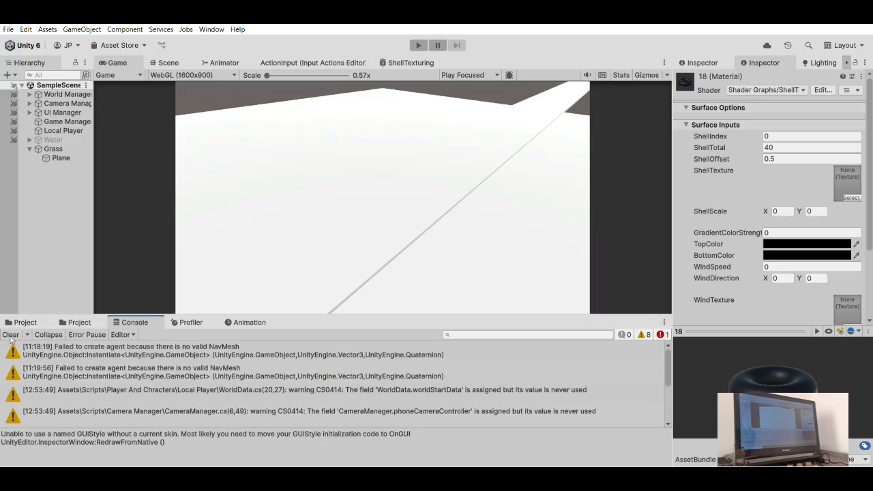
{"action": "left_click", "coordinate": [11, 334]}
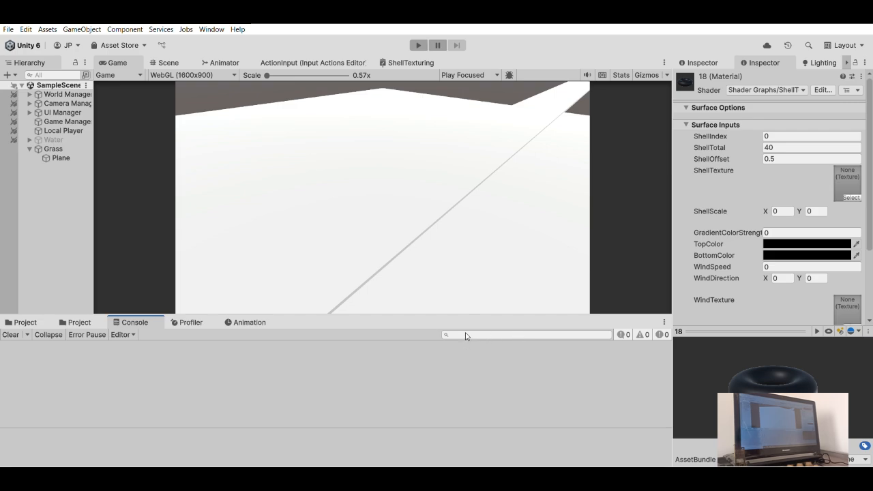
- Return to the ShellTextures folder and create materials 19 and 20 from the ShellTexturing shader graph
{"action": "left_click", "coordinate": [22, 322]}
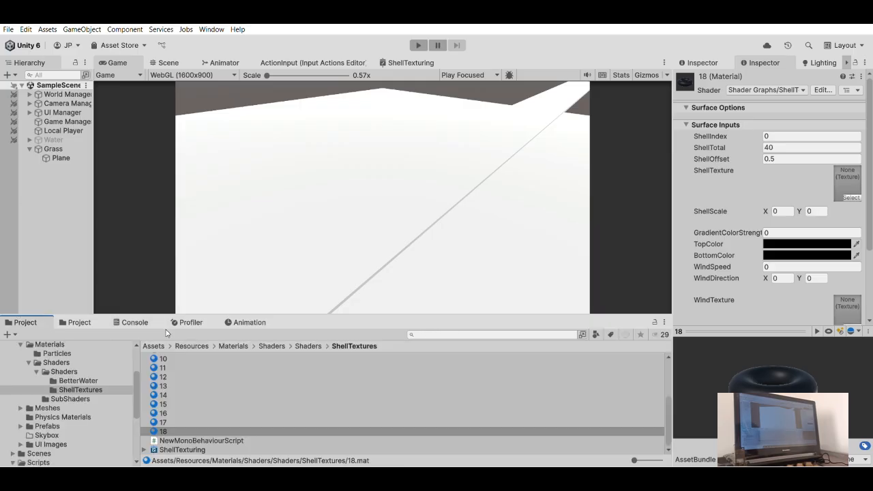
{"action": "left_click", "coordinate": [176, 449]}
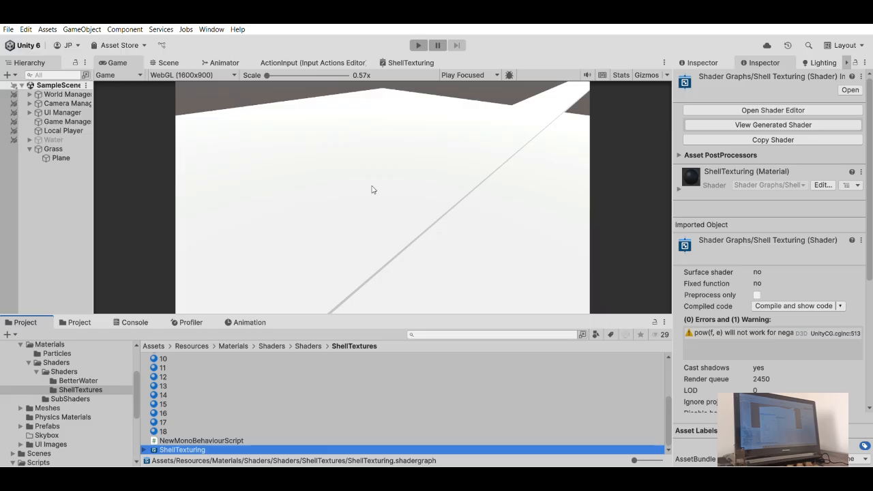
{"action": "type", "text": "19"}
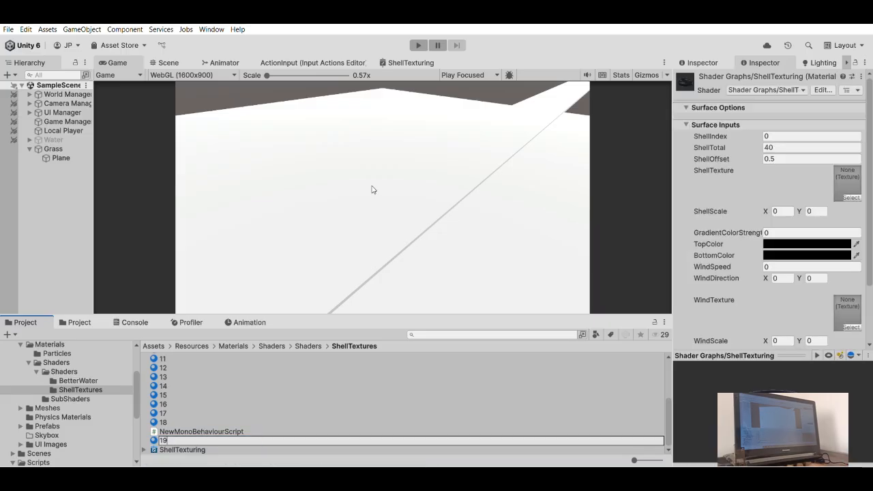
{"action": "key", "text": "Return"}
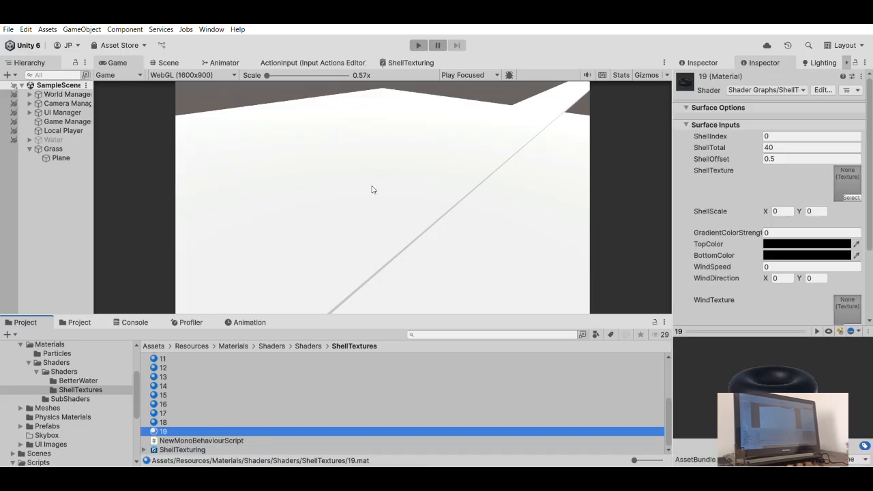
{"action": "left_click", "coordinate": [197, 447]}
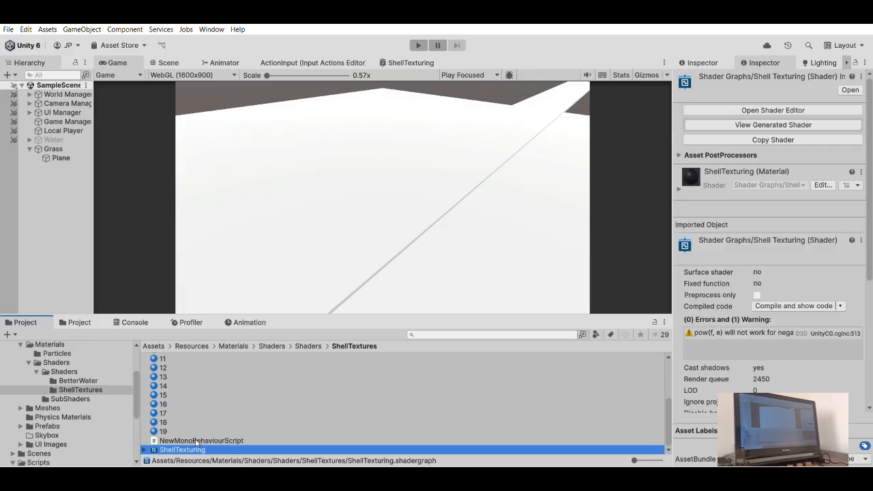
{"action": "left_click", "coordinate": [406, 184]}
{"action": "type", "text": "20"}
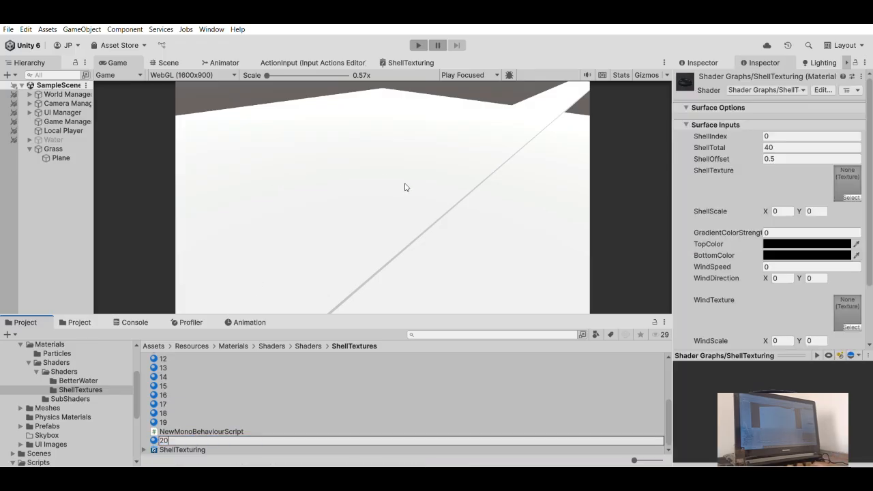
{"action": "key", "text": "Return"}
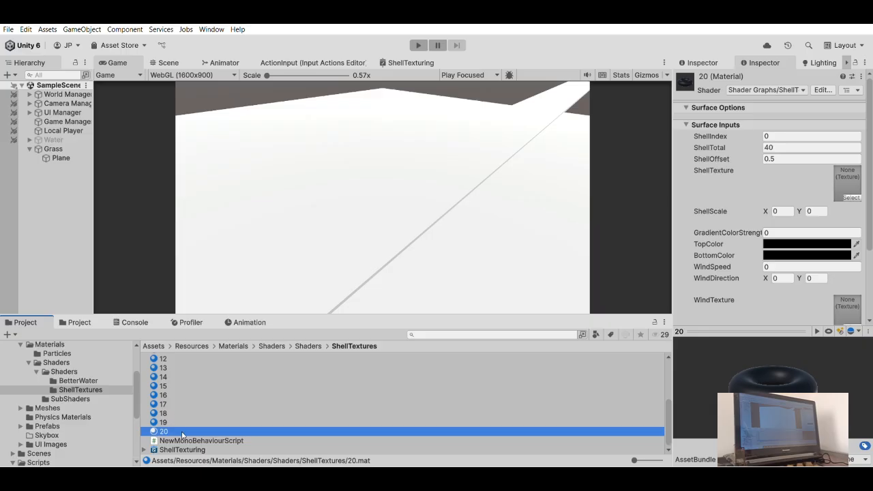
- Create another material from the ShellTexturing shader graph and name it 21
{"action": "key", "text": "Down"}
{"action": "key", "text": "Down"}
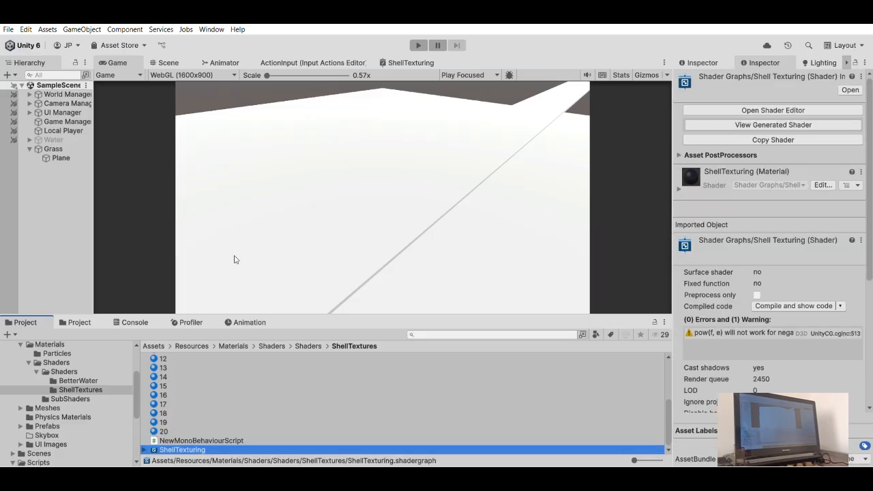
{"action": "left_click", "coordinate": [373, 181]}
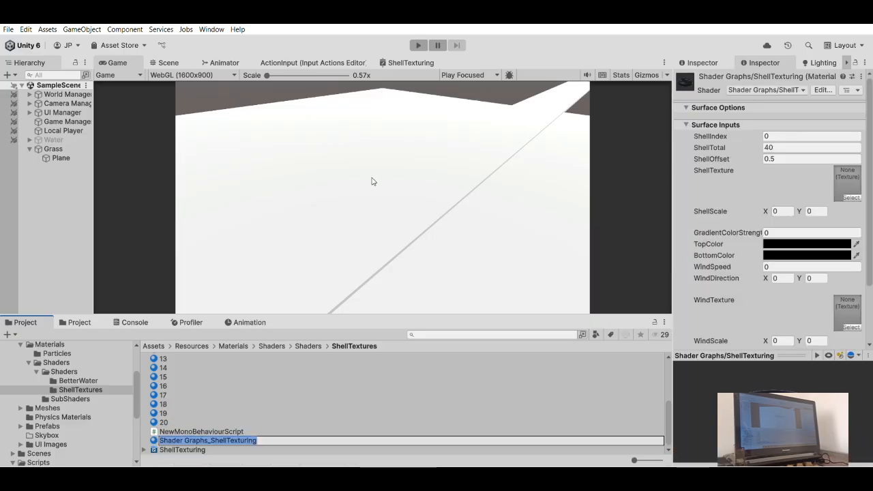
{"action": "type", "text": "21"}
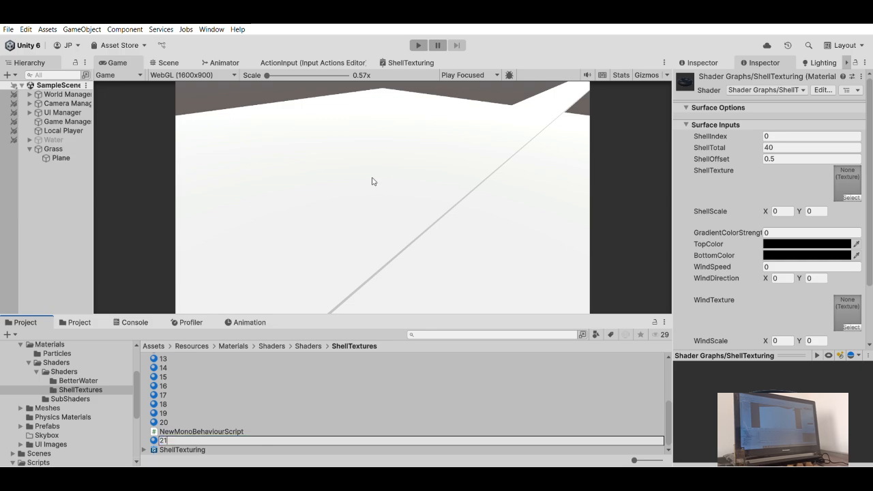
{"action": "key", "text": "Return"}
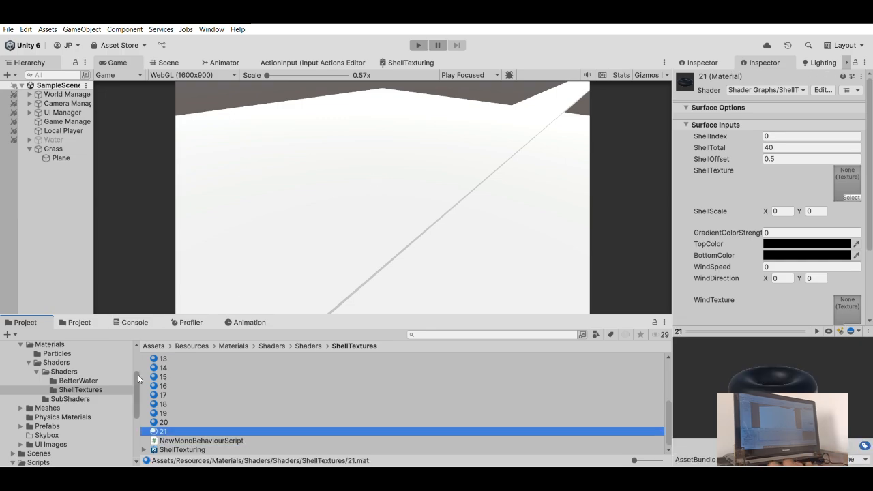
- Remove the Mesh Collider component from the Plane under Grass
{"action": "left_click", "coordinate": [61, 157]}
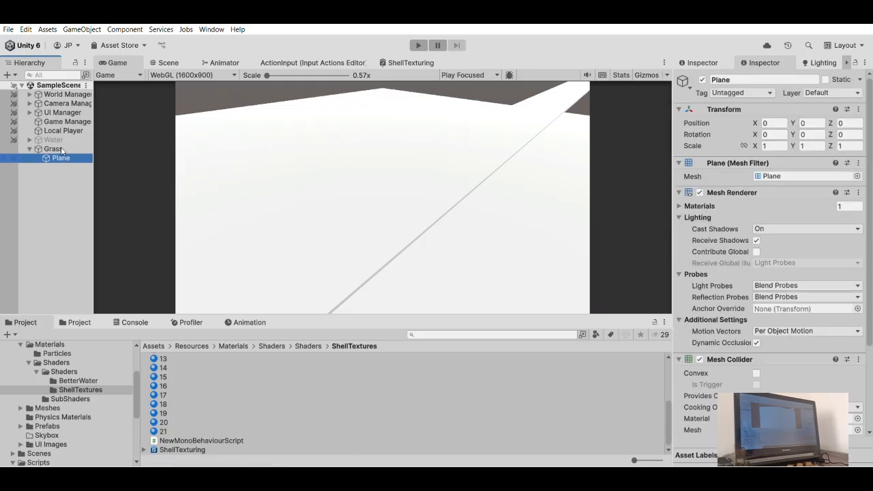
{"action": "left_click", "coordinate": [714, 354]}
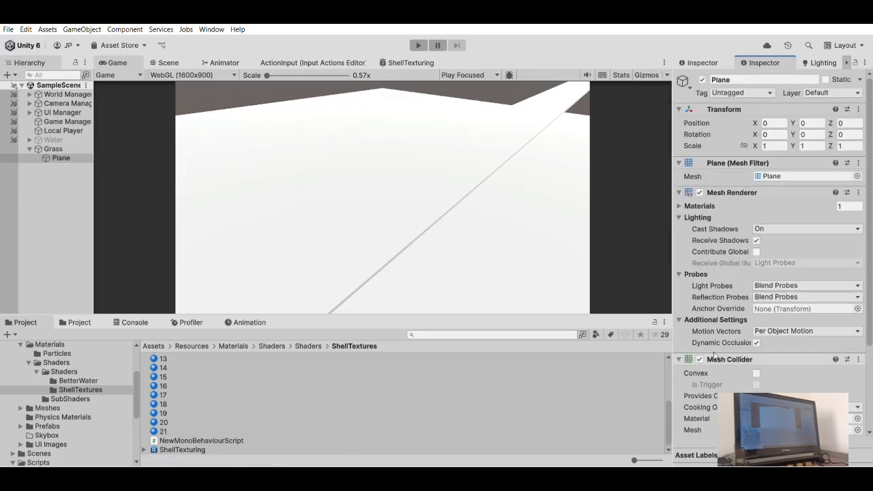
{"action": "left_click", "coordinate": [751, 308]}
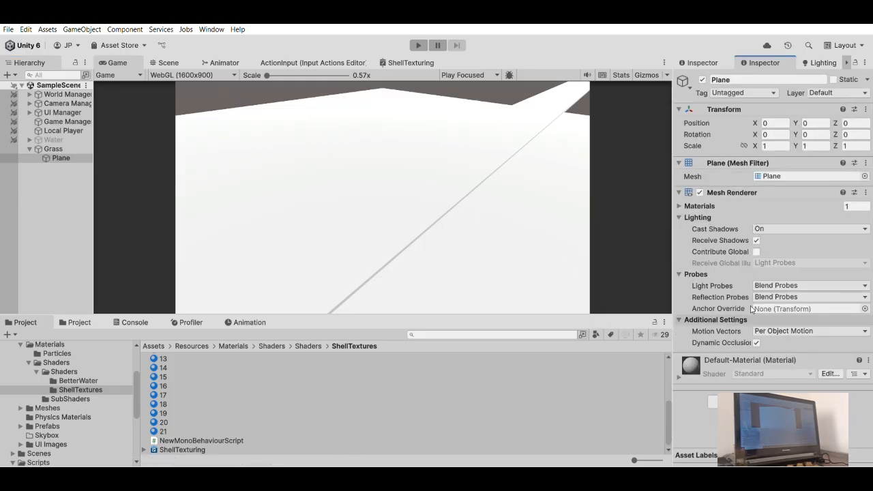
- Duplicate the Plane under Grass twenty times, producing Plane (1) through Plane (20)
{"action": "left_click", "coordinate": [53, 149]}
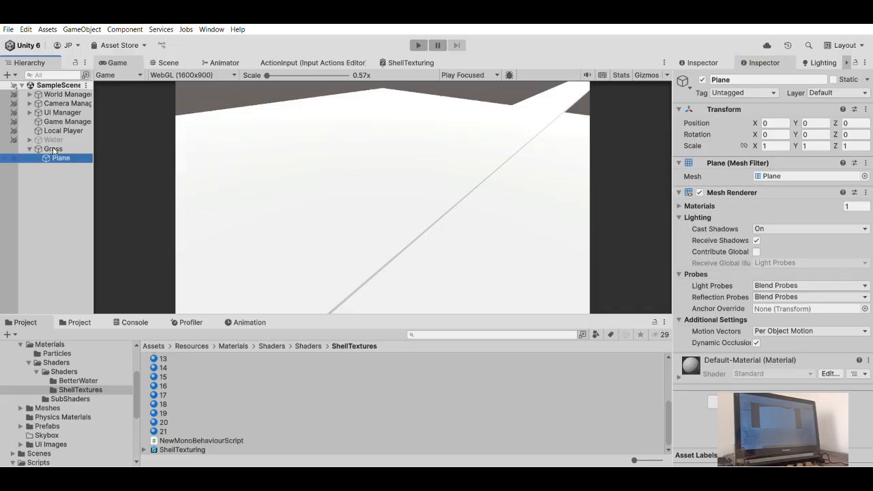
{"action": "key", "text": "ctrl+d"}
{"action": "key", "text": "ctrl+d"}
{"action": "key", "text": "ctrl+d"}
{"action": "key", "text": "ctrl+d"}
{"action": "key", "text": "ctrl+d"}
{"action": "key", "text": "ctrl+d"}
{"action": "key", "text": "ctrl+d"}
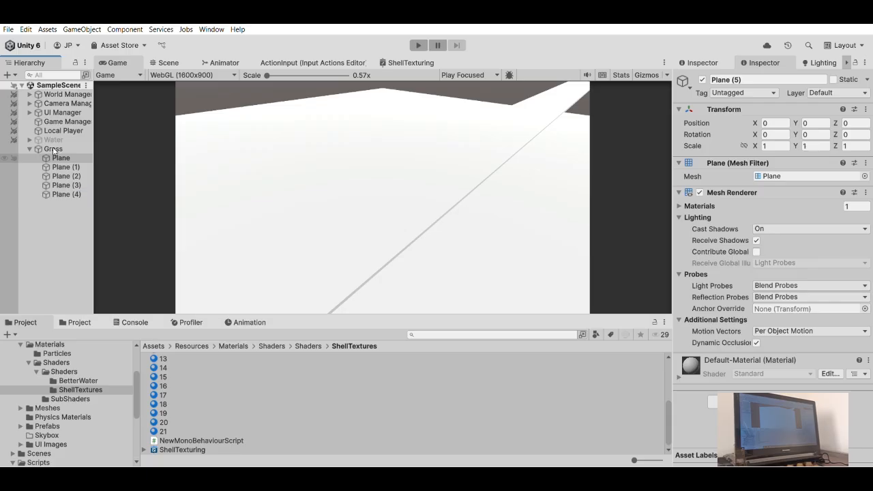
{"action": "key", "text": "ctrl+d"}
{"action": "key", "text": "ctrl+d"}
{"action": "key", "text": "ctrl+d"}
{"action": "key", "text": "ctrl+d"}
{"action": "key", "text": "ctrl+d"}
{"action": "key", "text": "ctrl+d"}
{"action": "key", "text": "ctrl+d"}
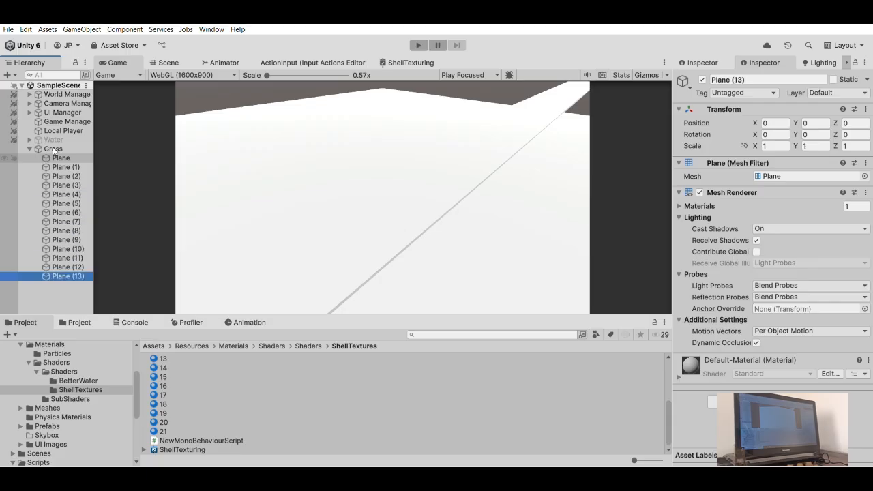
{"action": "key", "text": "ctrl+d"}
{"action": "key", "text": "ctrl+d"}
{"action": "key", "text": "ctrl+d"}
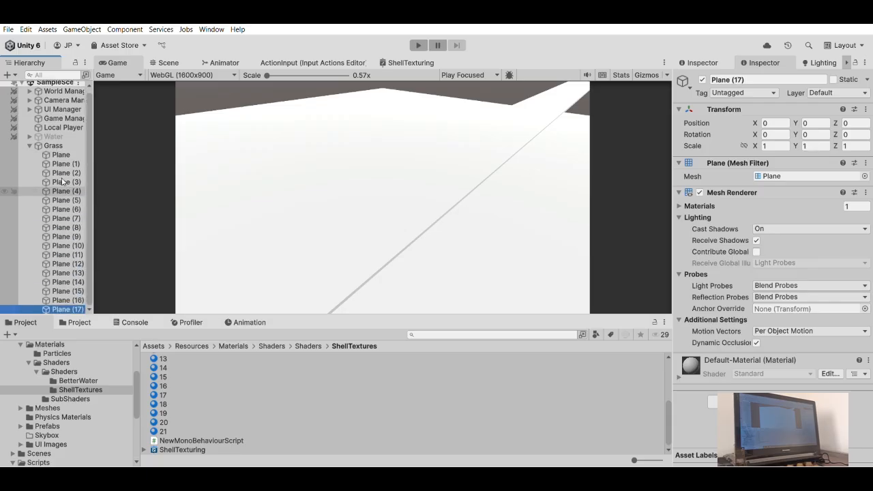
{"action": "key", "text": "ctrl+d"}
{"action": "key", "text": "ctrl+d"}
{"action": "key", "text": "ctrl+d"}
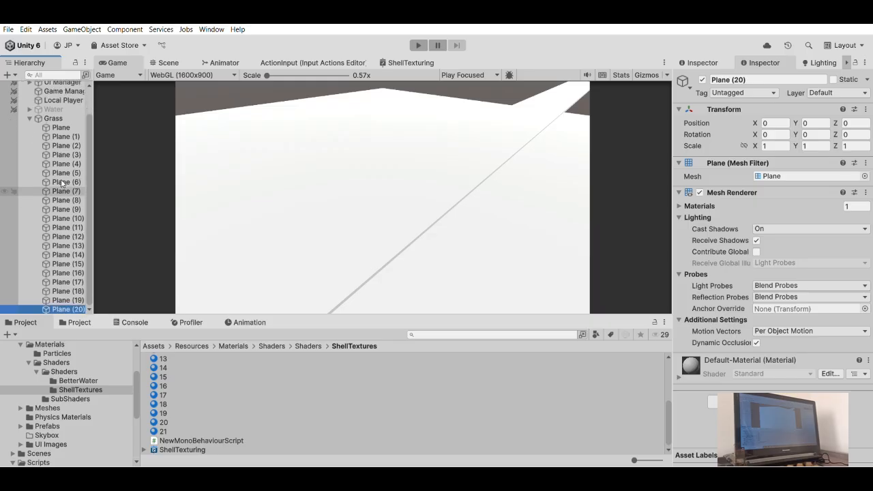
- Delete material 21 from the ShellTextures folder
{"action": "mouse_move", "coordinate": [167, 359]}
{"action": "left_mouse_down"}
{"action": "mouse_move", "coordinate": [170, 348]}
{"action": "mouse_move", "coordinate": [173, 368]}
{"action": "left_mouse_up"}
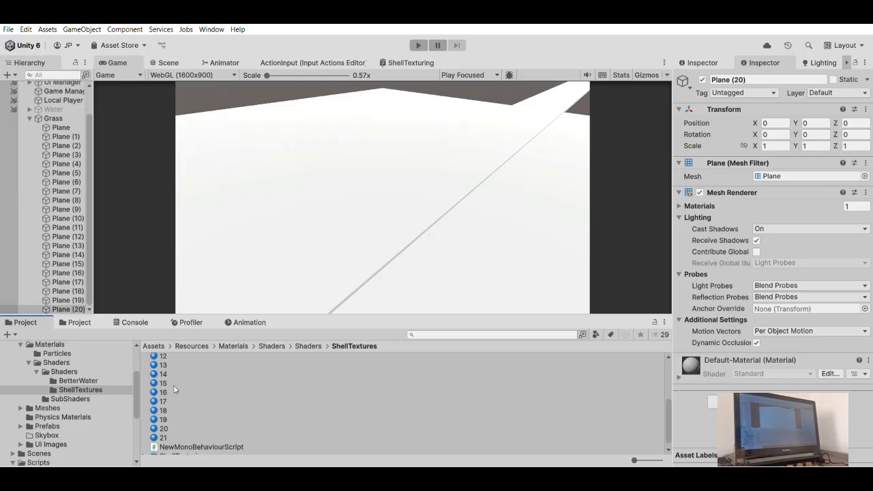
{"action": "scroll", "coordinate": [174, 390], "scroll_direction": "down", "scroll_amount": 1}
{"action": "left_click", "coordinate": [163, 431]}
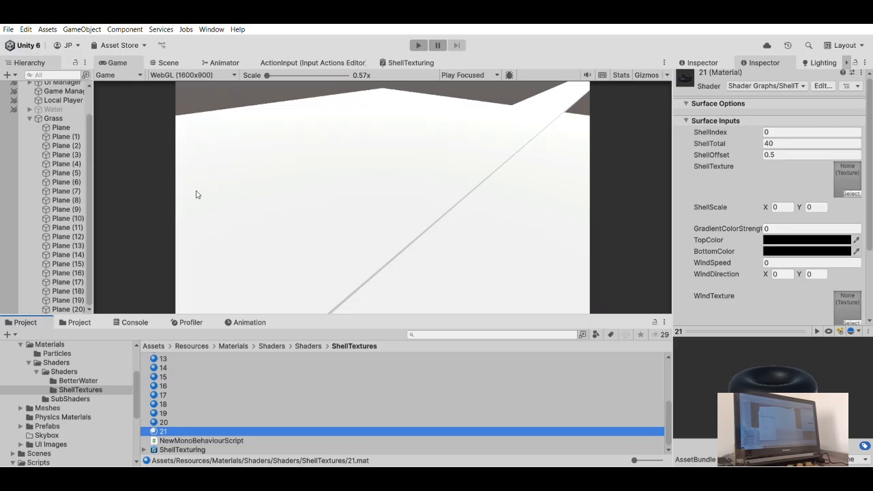
{"action": "key", "text": "Delete"}
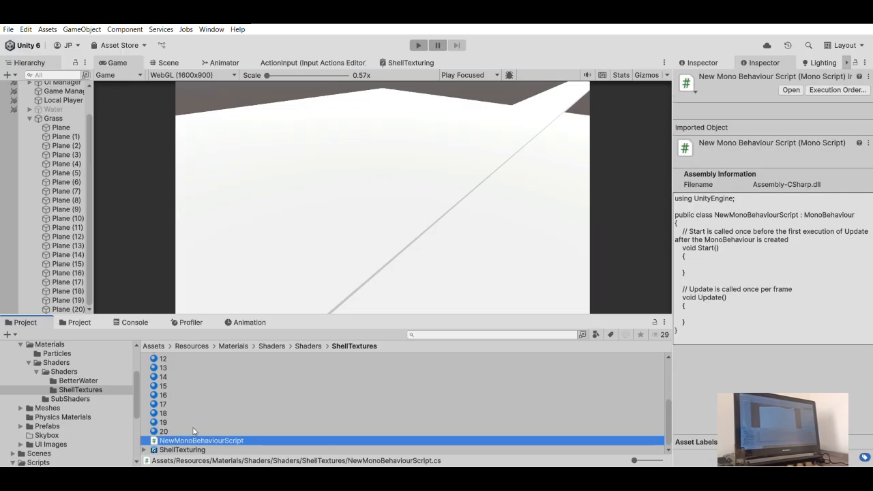
- Assign material 0 from the ShellTextures folder to Element 0 of the first Plane's Mesh Renderer materials
{"action": "scroll", "coordinate": [171, 405], "scroll_direction": "up", "scroll_amount": 5}
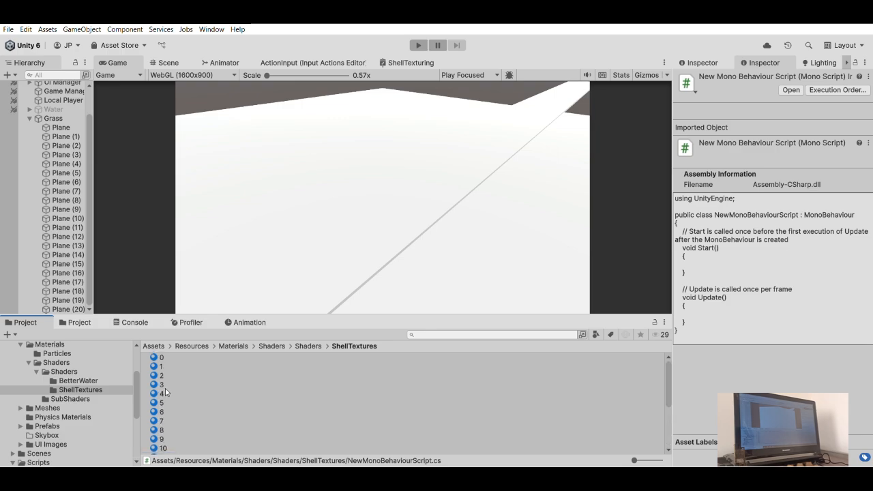
{"action": "scroll", "coordinate": [205, 431], "scroll_direction": "down", "scroll_amount": 5}
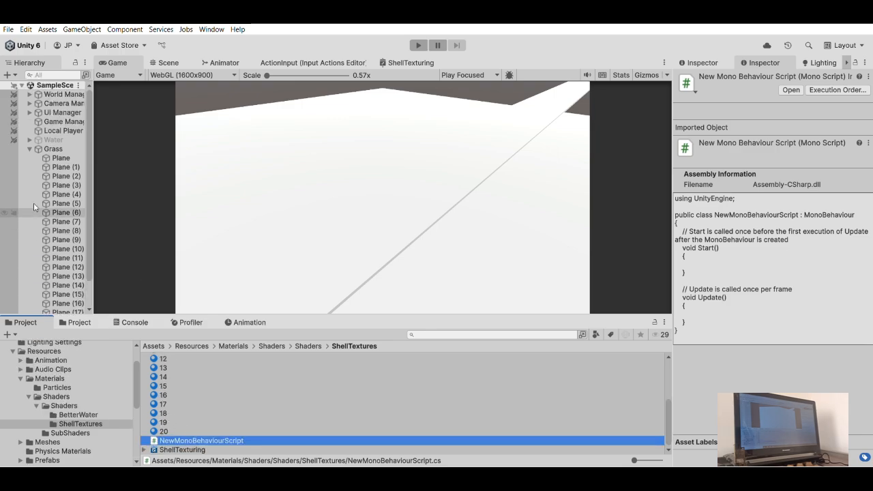
{"action": "left_click", "coordinate": [68, 157]}
{"action": "scroll", "coordinate": [402, 388], "scroll_direction": "up", "scroll_amount": 3}
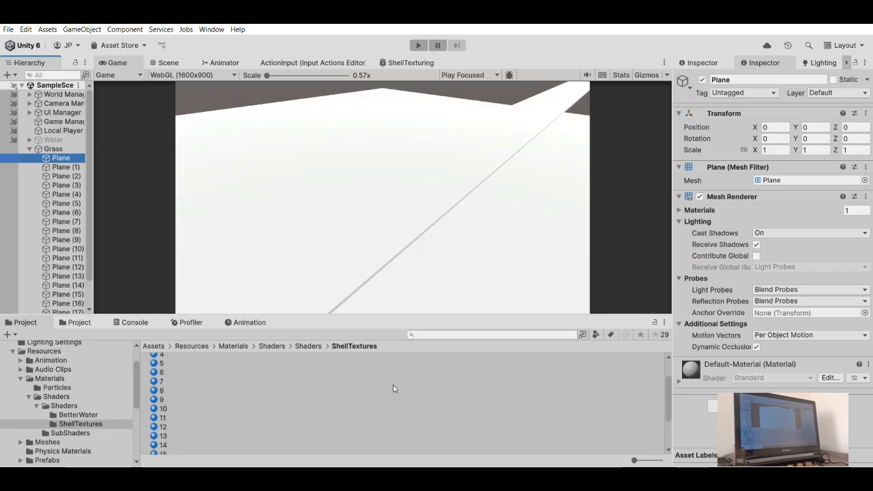
{"action": "scroll", "coordinate": [409, 392], "scroll_direction": "up", "scroll_amount": 2}
{"action": "left_click_drag", "start_coordinate": [158, 353], "coordinate": [774, 172]}
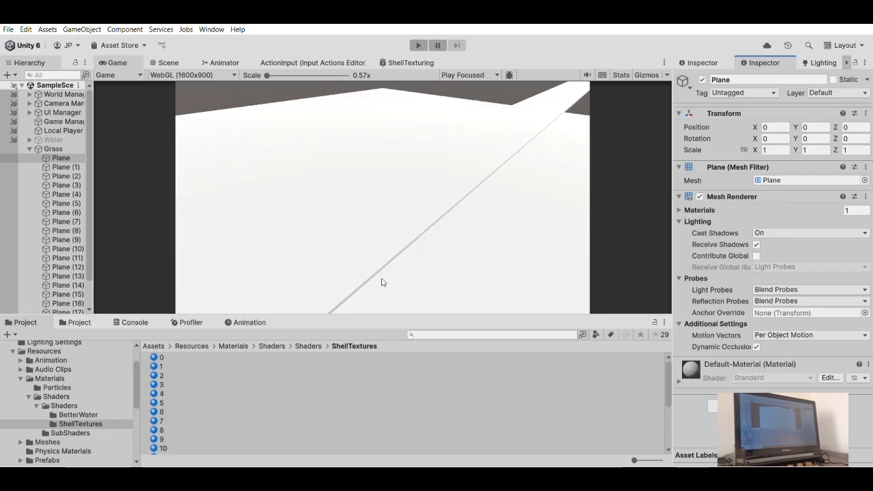
{"action": "left_click", "coordinate": [690, 207]}
{"action": "left_click", "coordinate": [679, 209]}
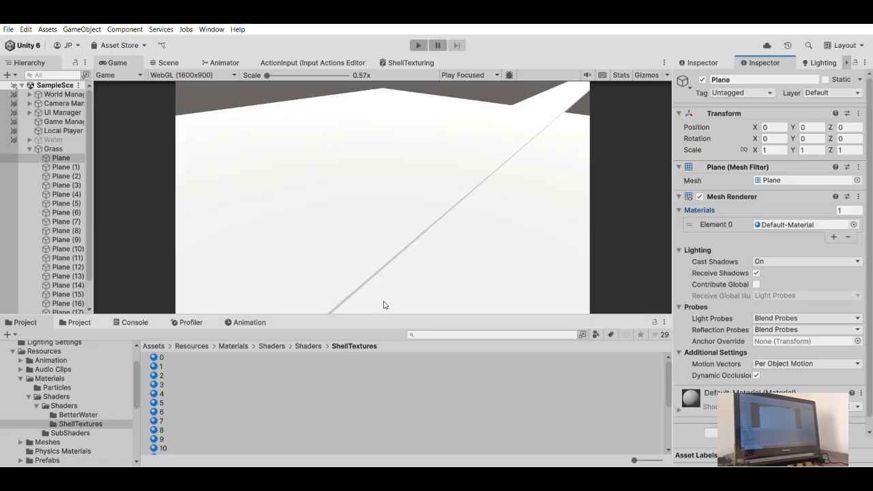
{"action": "left_click_drag", "start_coordinate": [155, 357], "coordinate": [791, 224]}
- Assign materials 1, 2 and 3 to the Mesh Renderers of Plane (1), Plane (2) and Plane (3) respectively
{"action": "left_click", "coordinate": [66, 166]}
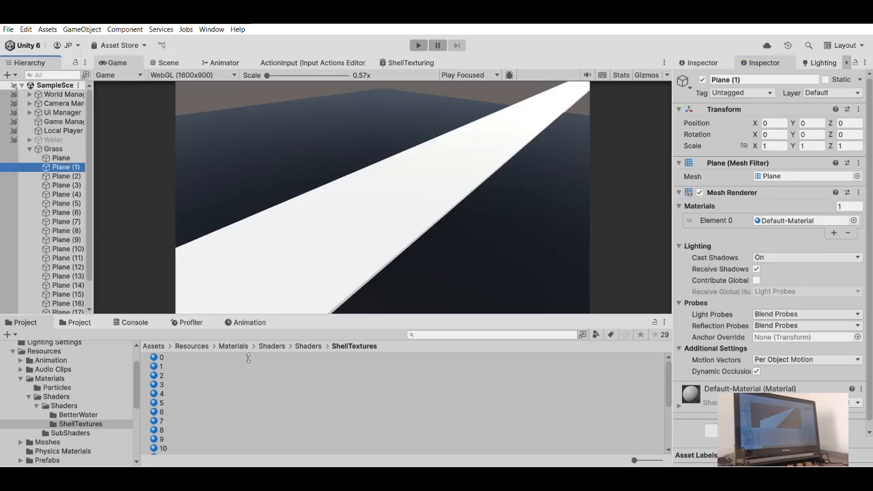
{"action": "left_click_drag", "start_coordinate": [155, 356], "coordinate": [776, 213]}
{"action": "left_click", "coordinate": [72, 175]}
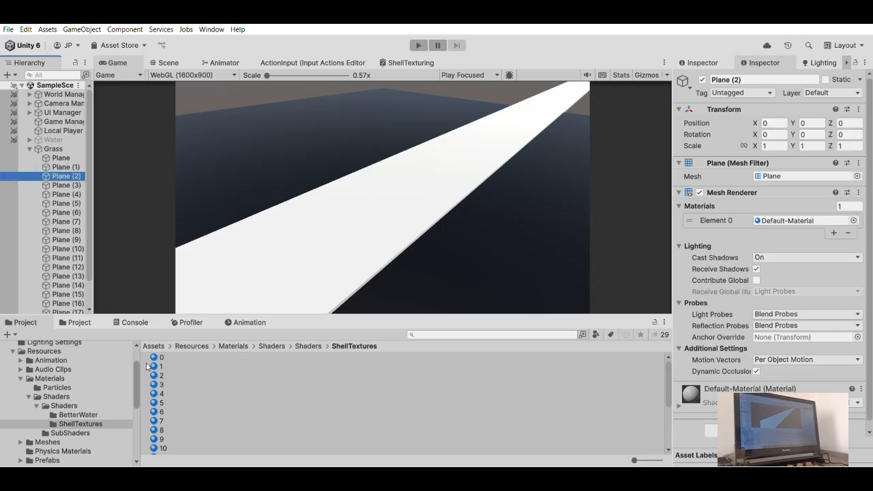
{"action": "left_click_drag", "start_coordinate": [156, 366], "coordinate": [714, 227]}
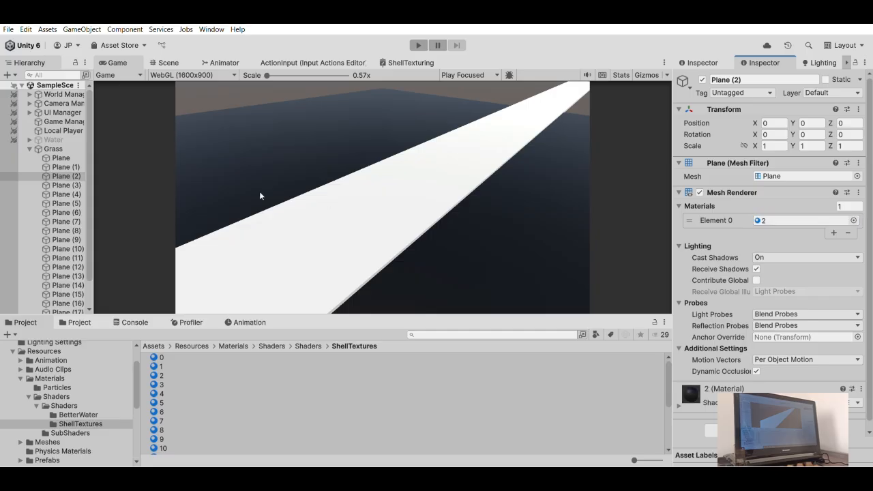
{"action": "left_click", "coordinate": [62, 184]}
{"action": "left_click_drag", "start_coordinate": [155, 385], "coordinate": [784, 220]}
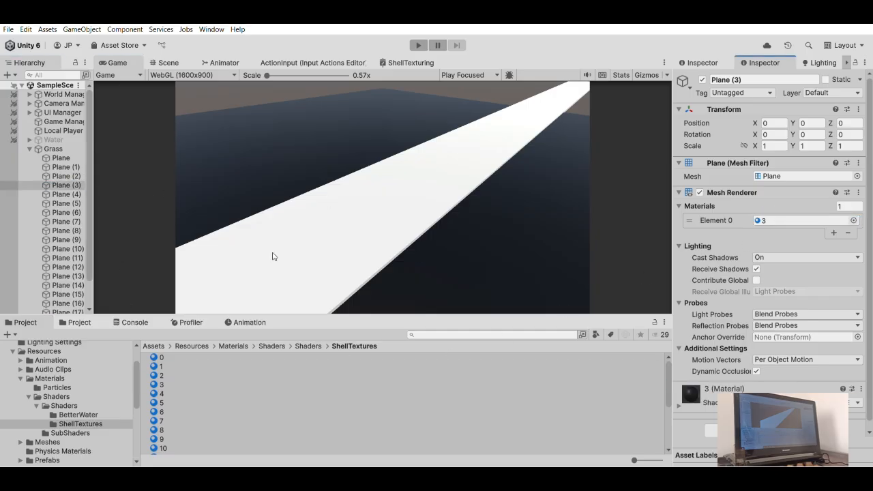
- Assign materials 4, 5 and 6 to the Mesh Renderers of Plane (4), Plane (5) and Plane (6) respectively
{"action": "left_click", "coordinate": [69, 194]}
{"action": "left_click_drag", "start_coordinate": [155, 393], "coordinate": [771, 217]}
{"action": "left_click", "coordinate": [27, 203]}
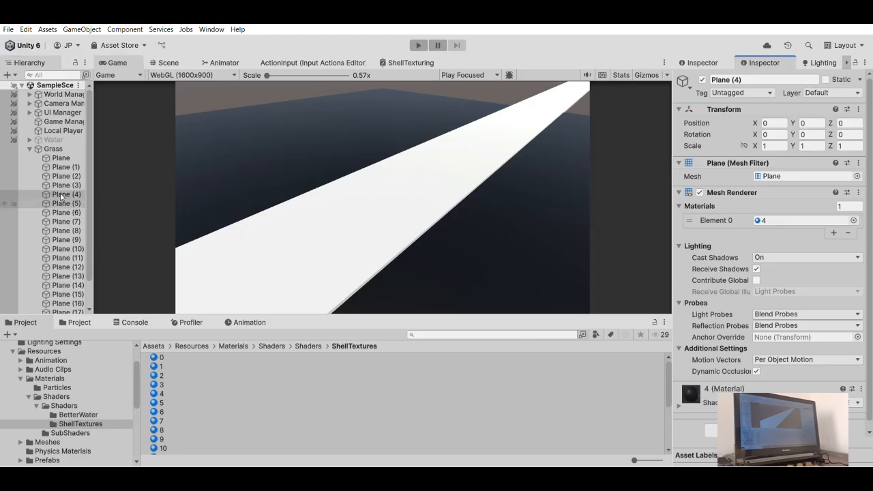
{"action": "left_click_drag", "start_coordinate": [156, 402], "coordinate": [818, 213]}
{"action": "left_click", "coordinate": [65, 210]}
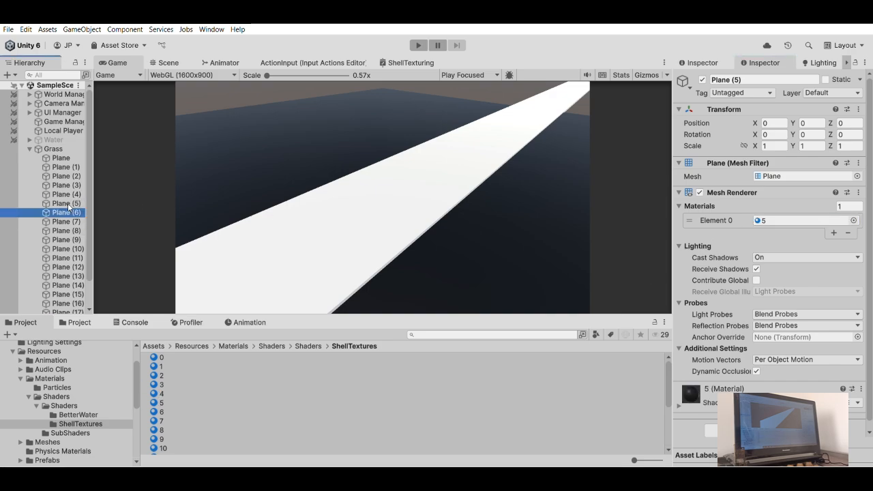
{"action": "left_click_drag", "start_coordinate": [161, 409], "coordinate": [771, 220]}
- Assign materials 7, 8 and 9 to the Mesh Renderers of Plane (7), Plane (8) and Plane (9) respectively
{"action": "left_click", "coordinate": [58, 221]}
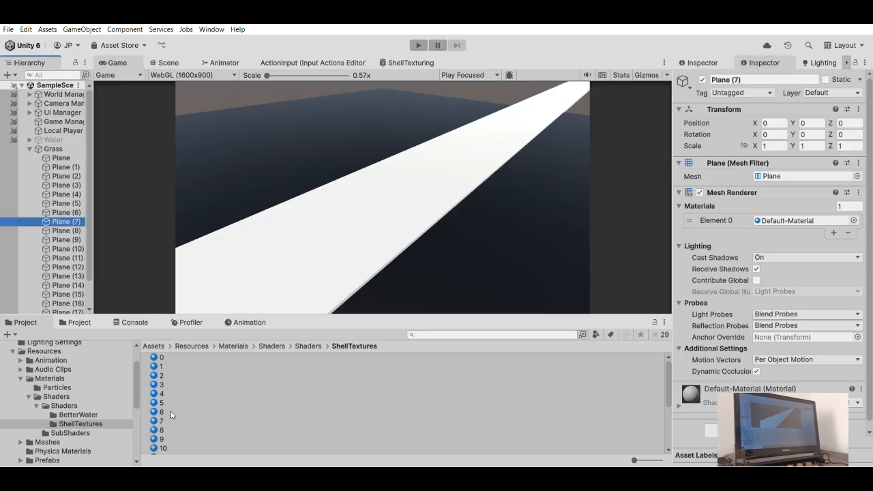
{"action": "left_click_drag", "start_coordinate": [161, 420], "coordinate": [766, 220]}
{"action": "left_click", "coordinate": [61, 230]}
{"action": "left_click_drag", "start_coordinate": [158, 430], "coordinate": [764, 220]}
{"action": "scroll", "coordinate": [77, 205], "scroll_direction": "down", "scroll_amount": 2}
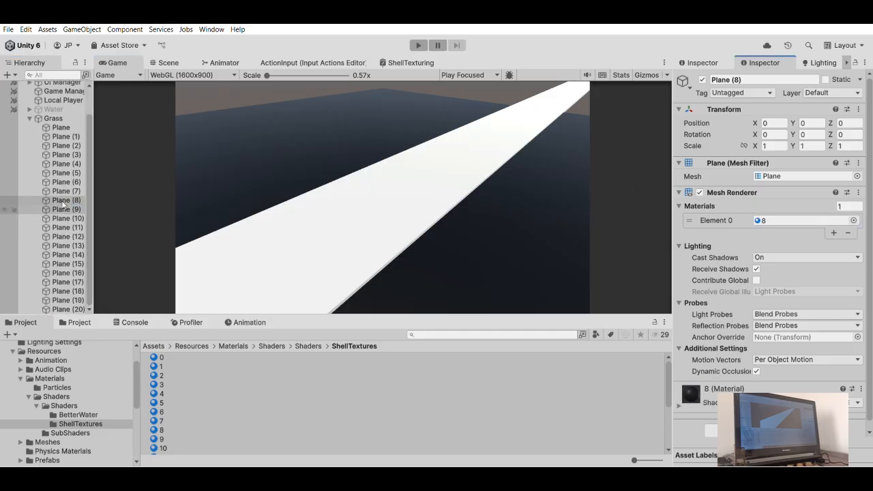
{"action": "left_click", "coordinate": [69, 209]}
{"action": "left_click_drag", "start_coordinate": [162, 439], "coordinate": [777, 220]}
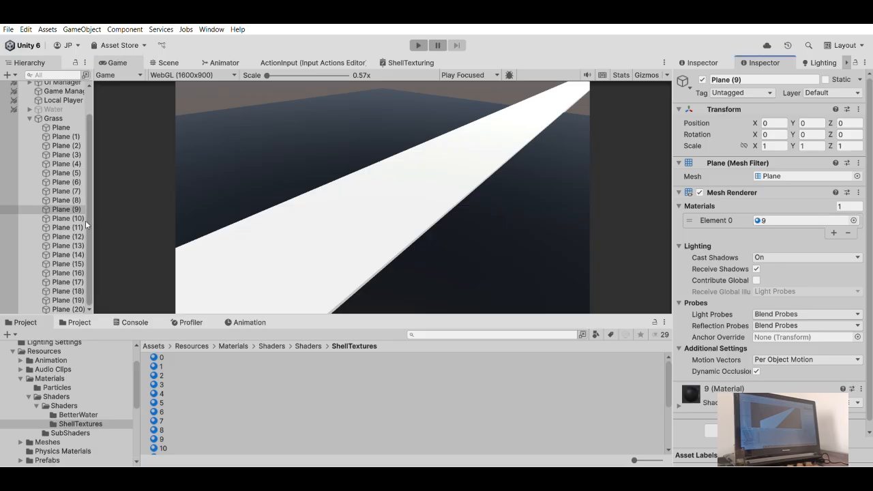
- Assign materials 10, 11 and 12 to the Mesh Renderers of Plane (10), Plane (11) and Plane (12) respectively
{"action": "left_click", "coordinate": [68, 218]}
{"action": "scroll", "coordinate": [171, 403], "scroll_direction": "down", "scroll_amount": 3}
{"action": "scroll", "coordinate": [171, 372], "scroll_direction": "up", "scroll_amount": 2}
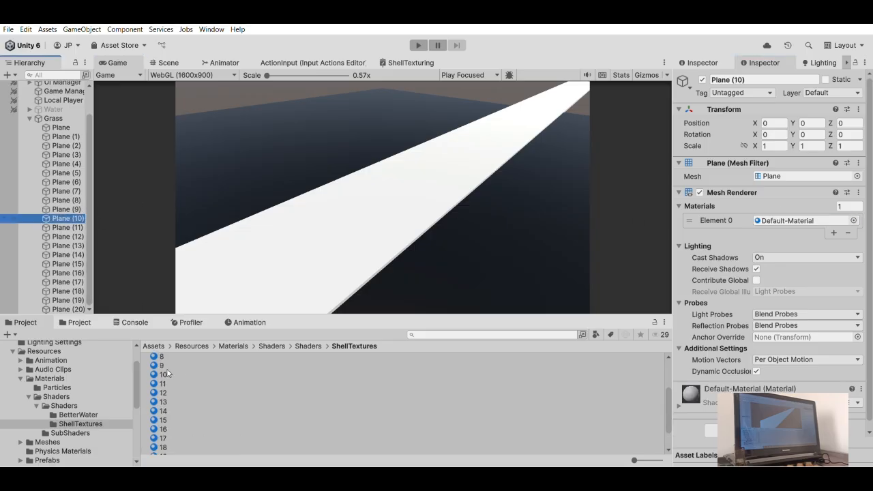
{"action": "left_click_drag", "start_coordinate": [166, 375], "coordinate": [777, 220]}
{"action": "left_click", "coordinate": [67, 227]}
{"action": "left_click_drag", "start_coordinate": [163, 384], "coordinate": [768, 223]}
{"action": "left_click", "coordinate": [68, 236]}
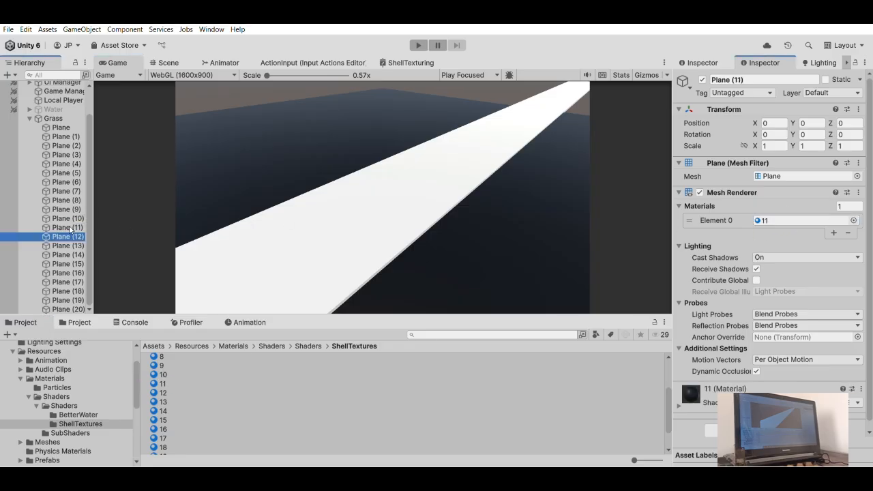
{"action": "left_click_drag", "start_coordinate": [161, 385], "coordinate": [758, 220]}
- Assign material 13 to Plane (13) and material 14 to Plane (14) in their Mesh Renderers
{"action": "left_click", "coordinate": [60, 254]}
{"action": "left_click", "coordinate": [73, 246]}
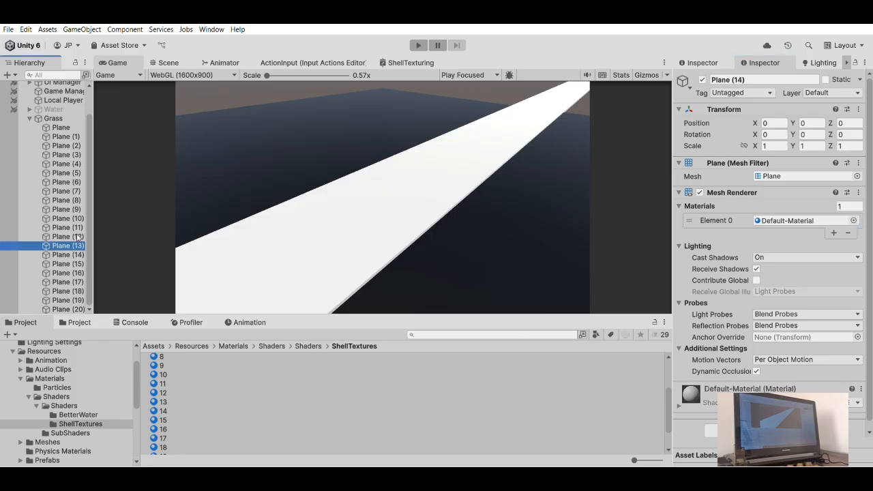
{"action": "left_click_drag", "start_coordinate": [161, 402], "coordinate": [777, 220]}
{"action": "left_click", "coordinate": [61, 255]}
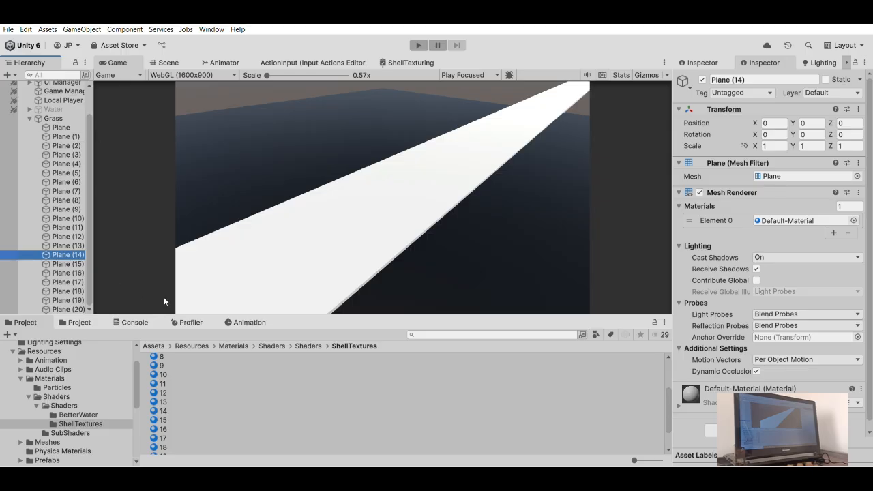
{"action": "left_click_drag", "start_coordinate": [161, 411], "coordinate": [778, 220]}
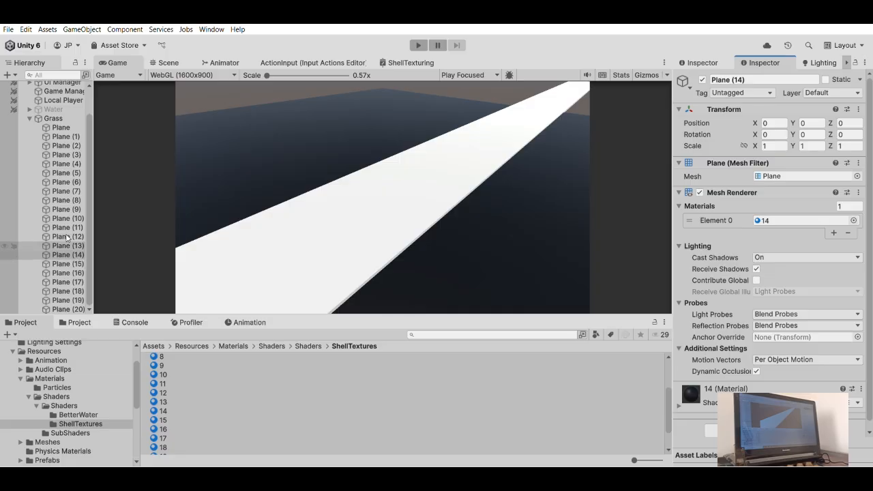
{"action": "left_click", "coordinate": [67, 243]}
{"action": "left_click", "coordinate": [68, 254]}
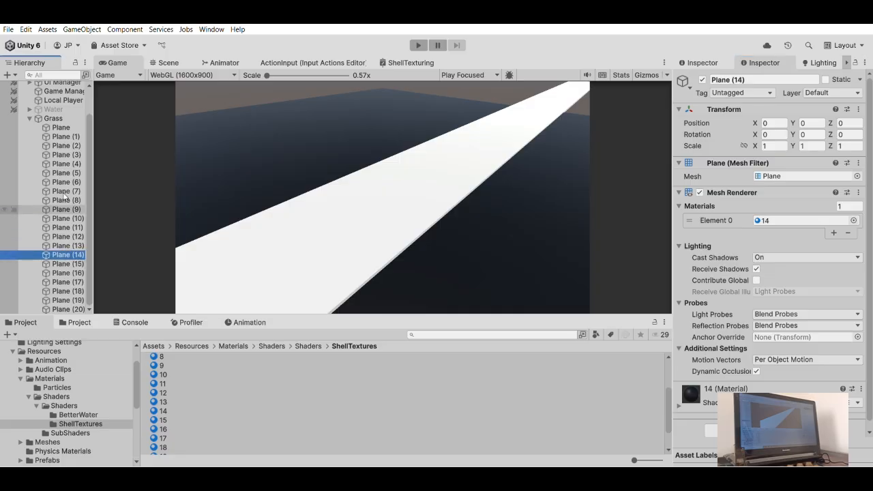
- Assign materials 15, 16 and 17 to the Mesh Renderers of Plane (15), Plane (16) and Plane (17) respectively
{"action": "left_click", "coordinate": [72, 262]}
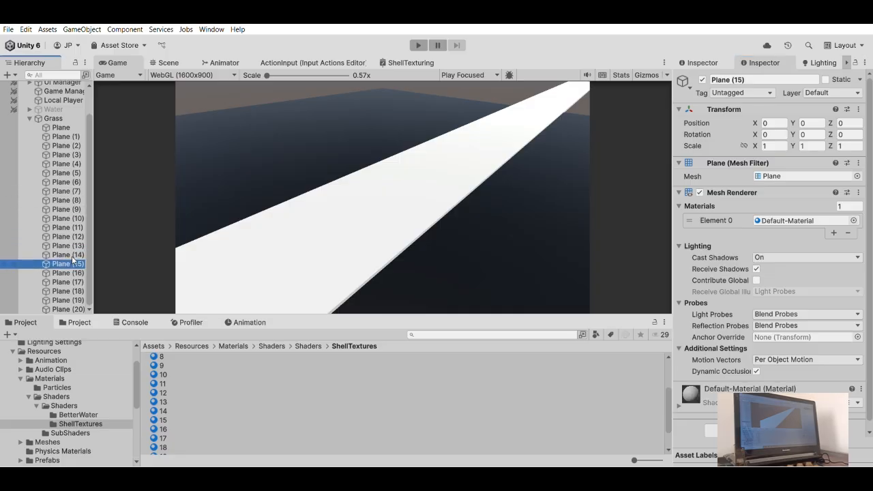
{"action": "left_click_drag", "start_coordinate": [163, 420], "coordinate": [768, 217]}
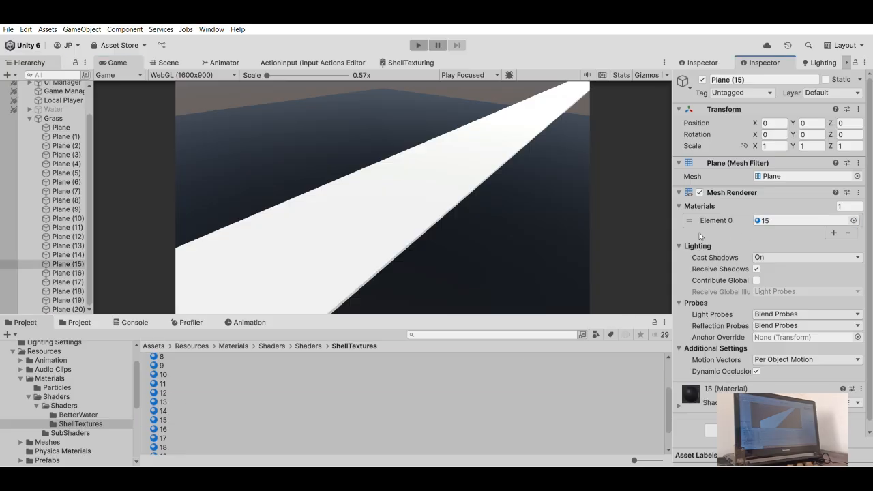
{"action": "left_click", "coordinate": [70, 272]}
{"action": "left_click_drag", "start_coordinate": [163, 428], "coordinate": [769, 218]}
{"action": "left_click", "coordinate": [68, 281]}
{"action": "left_click_drag", "start_coordinate": [163, 438], "coordinate": [781, 219]}
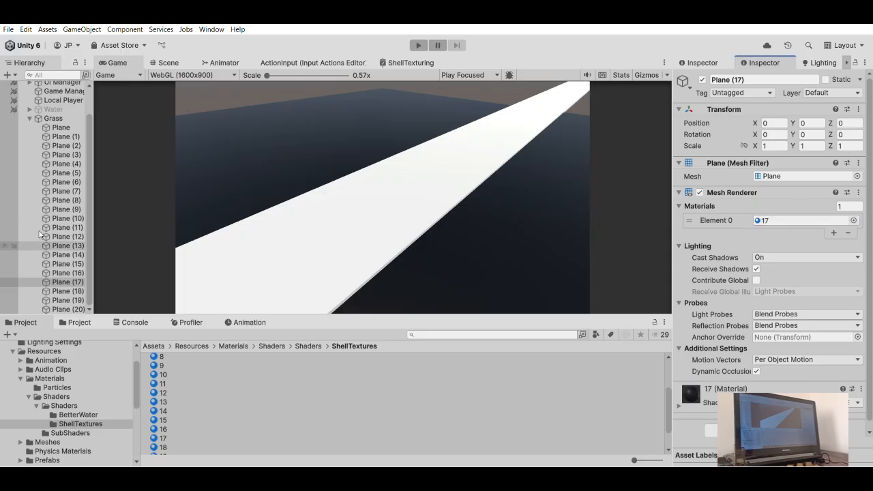
- Assign materials 18, 19 and 20 to the Mesh Renderers of Plane (18), Plane (19) and Plane (20) respectively
{"action": "scroll", "coordinate": [224, 400], "scroll_direction": "down", "scroll_amount": 2}
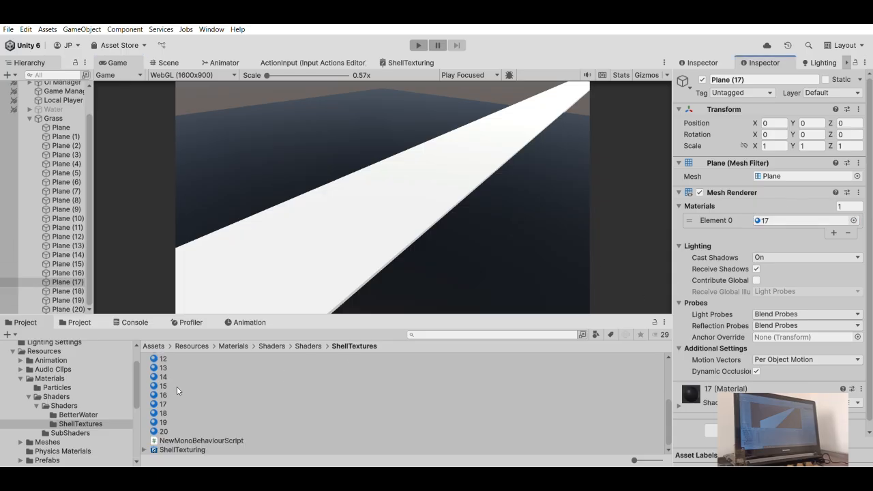
{"action": "left_click", "coordinate": [68, 291]}
{"action": "left_click_drag", "start_coordinate": [163, 413], "coordinate": [771, 213]}
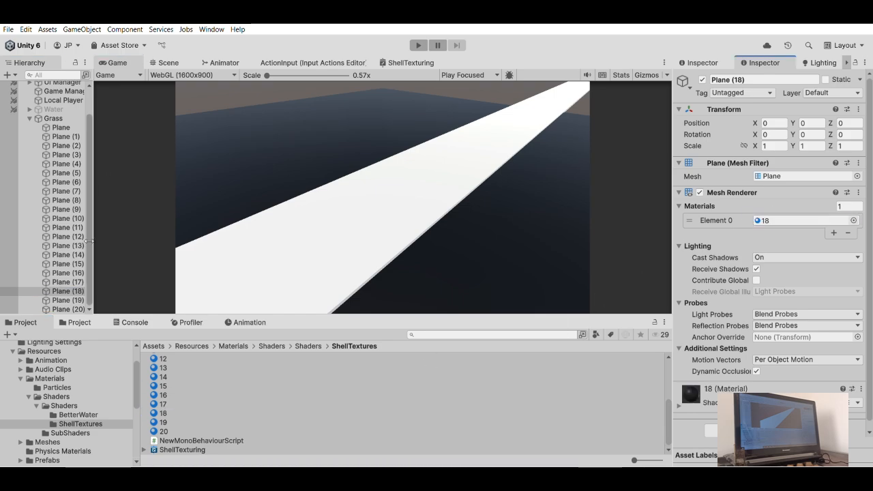
{"action": "left_click", "coordinate": [68, 300]}
{"action": "left_click_drag", "start_coordinate": [163, 422], "coordinate": [770, 220]}
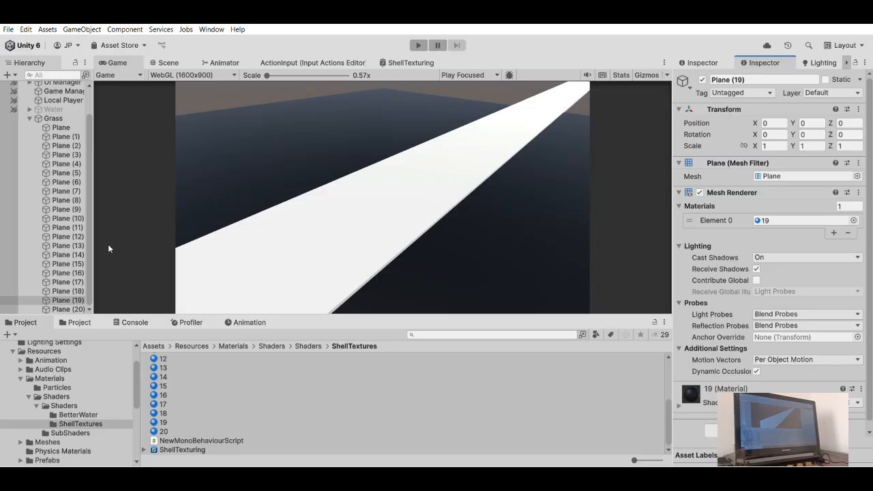
{"action": "left_click", "coordinate": [68, 309]}
{"action": "left_click_drag", "start_coordinate": [162, 429], "coordinate": [777, 211]}
- Widen the Hierarchy and select all materials from 0 to 20 in the ShellTextures folder for joint editing
{"action": "left_click", "coordinate": [61, 128]}
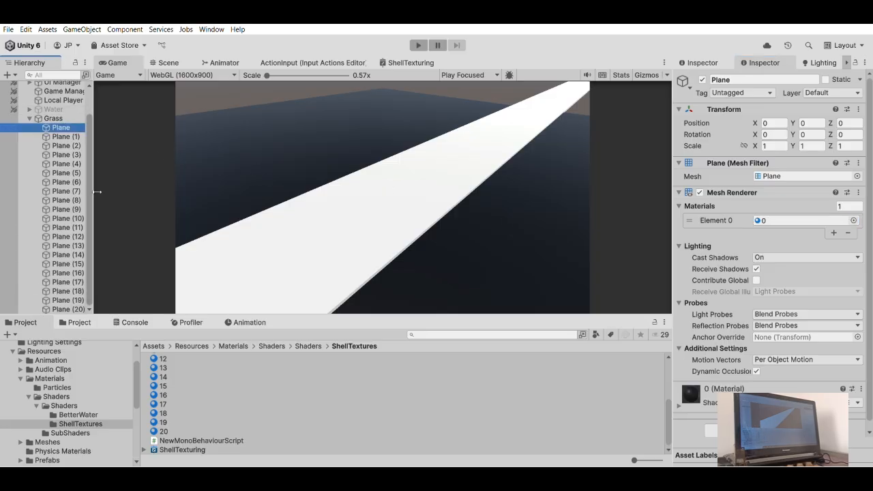
{"action": "left_click_drag", "start_coordinate": [93, 191], "coordinate": [141, 192]}
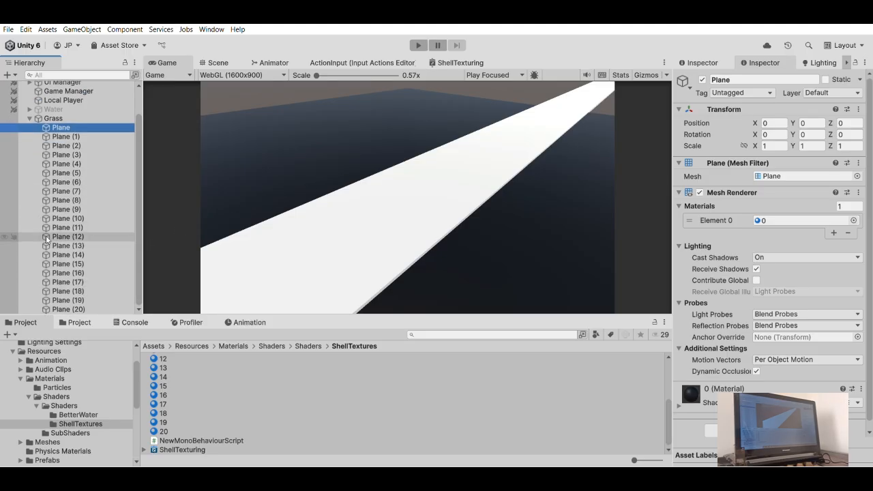
{"action": "scroll", "coordinate": [169, 367], "scroll_direction": "up", "scroll_amount": 4}
{"action": "left_click", "coordinate": [161, 356]}
{"action": "scroll", "coordinate": [174, 371], "scroll_direction": "down", "scroll_amount": 4}
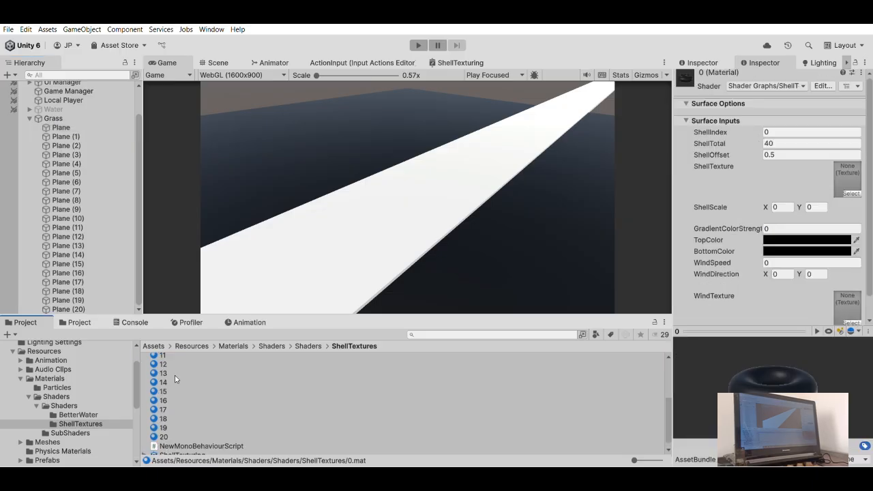
{"action": "left_click", "coordinate": [163, 431], "text": "shift"}
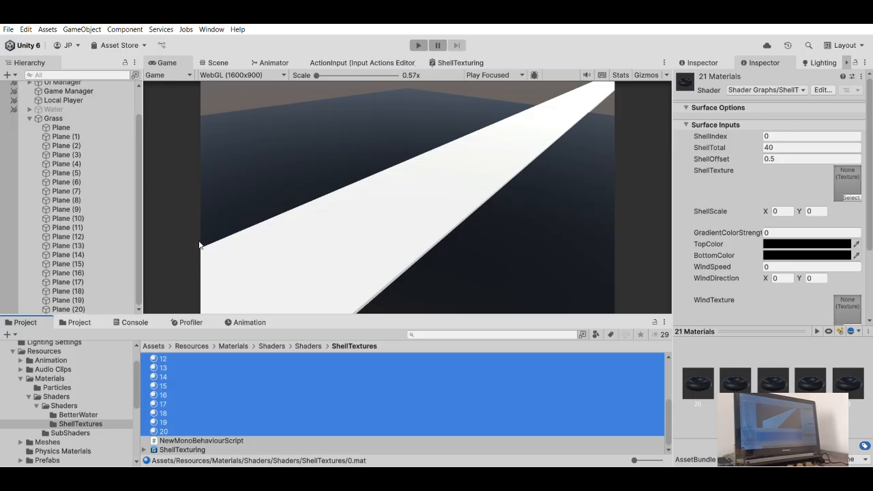
{"action": "scroll", "coordinate": [179, 393], "scroll_direction": "up", "scroll_amount": 4}
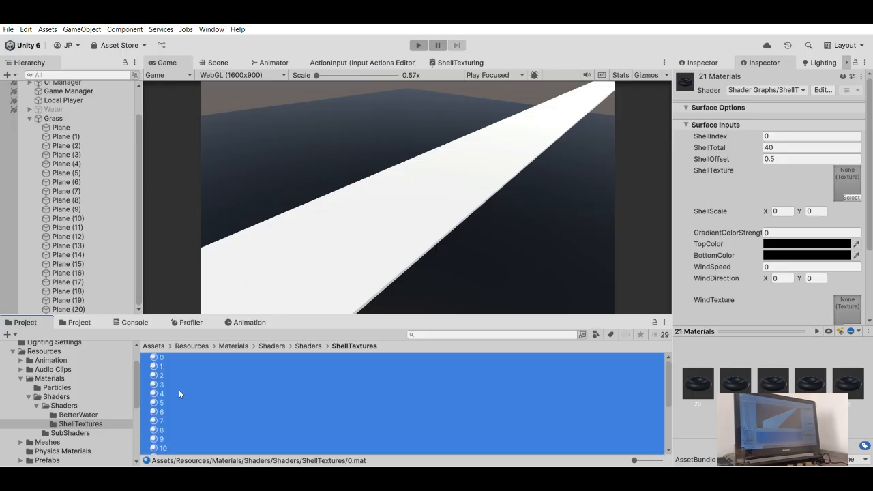
{"action": "left_click", "coordinate": [156, 354]}
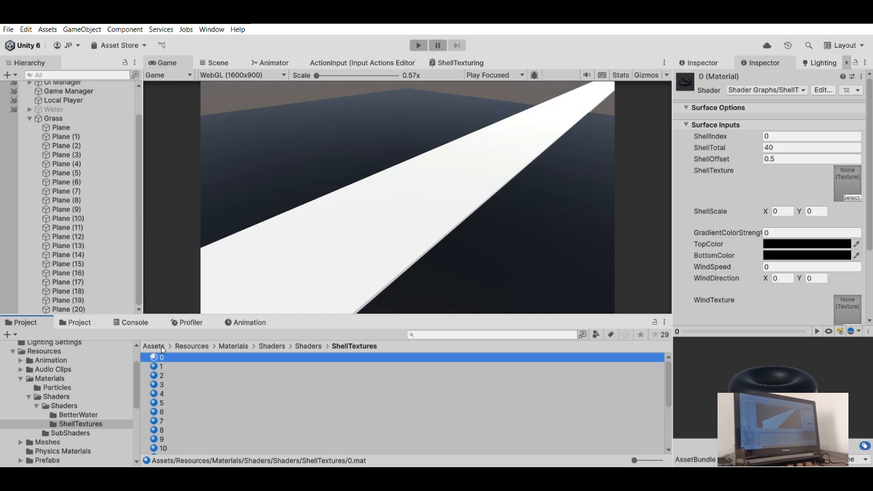
{"action": "scroll", "coordinate": [166, 372], "scroll_direction": "down", "scroll_amount": 4}
{"action": "left_click", "coordinate": [184, 429], "text": "shift"}
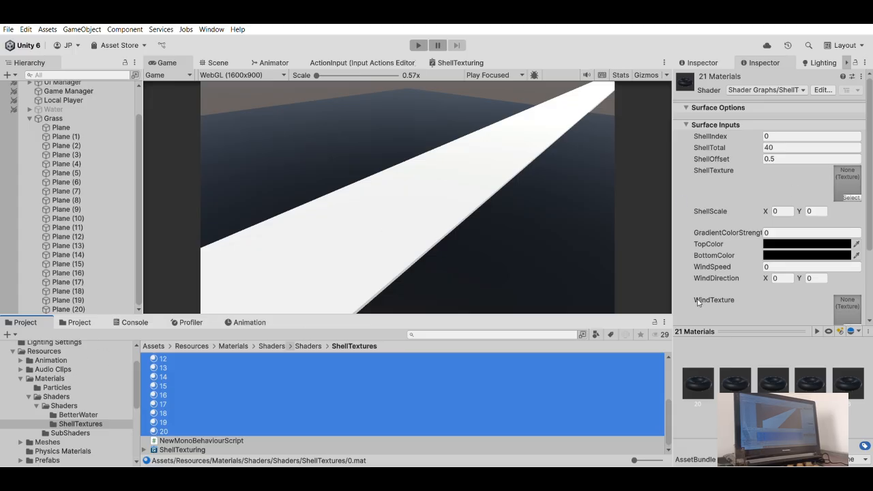
- Assign PerlinTexture from the Materials folder to both ShellTexture and WindTexture of the selected materials
{"action": "left_click", "coordinate": [62, 394]}
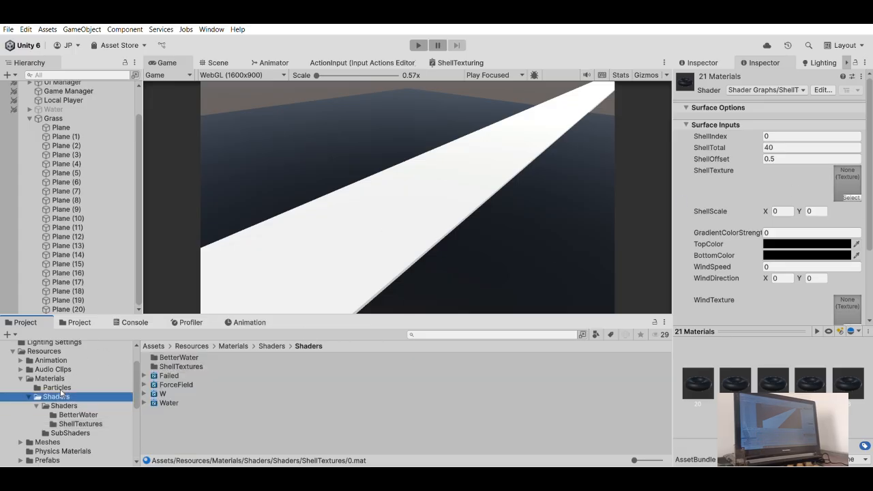
{"action": "left_click", "coordinate": [53, 386]}
{"action": "left_click", "coordinate": [52, 378]}
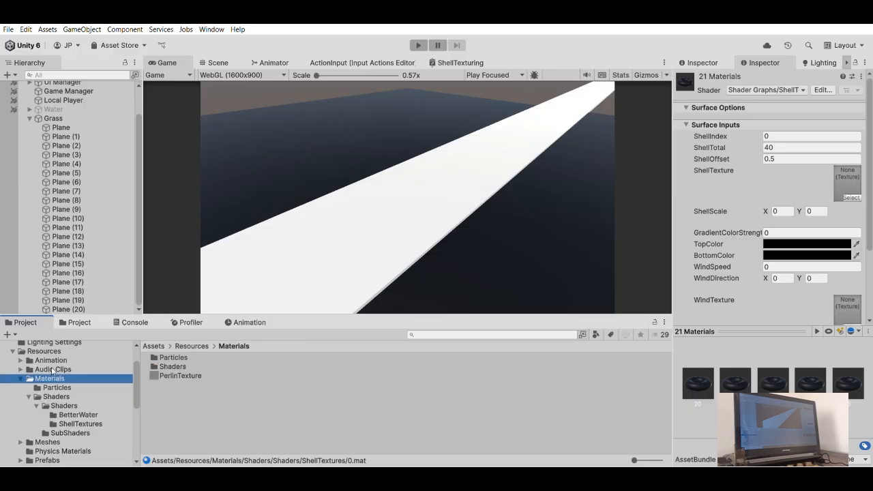
{"action": "left_click_drag", "start_coordinate": [179, 375], "coordinate": [852, 187]}
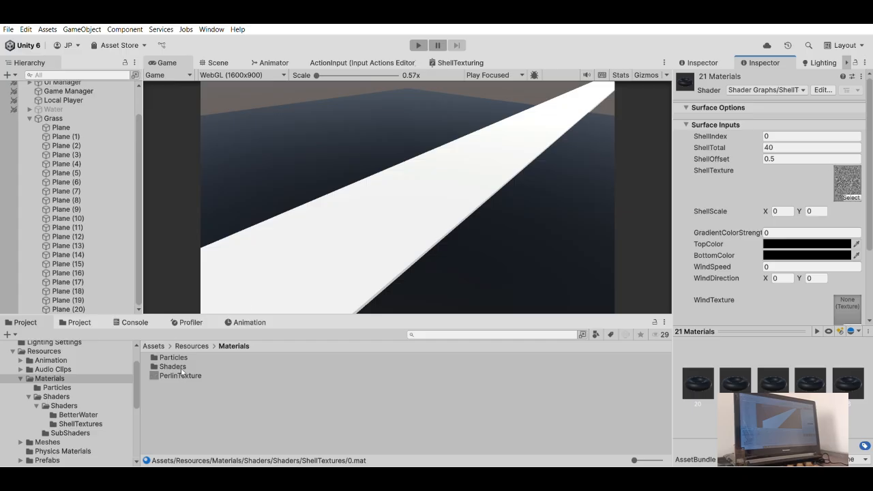
{"action": "left_click_drag", "start_coordinate": [179, 375], "coordinate": [849, 244]}
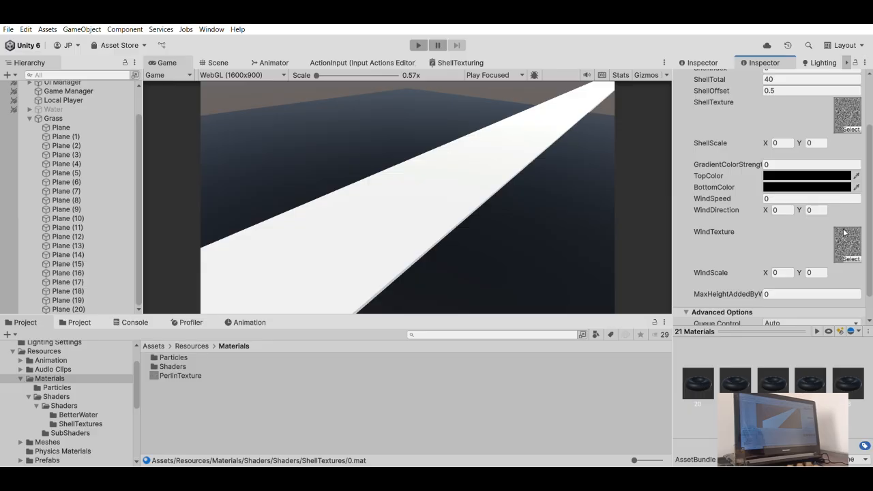
- Open the ShellTexturing shader graph and examine the ShellTexture property and the texture sampling nodes it feeds
{"action": "left_click", "coordinate": [455, 62]}
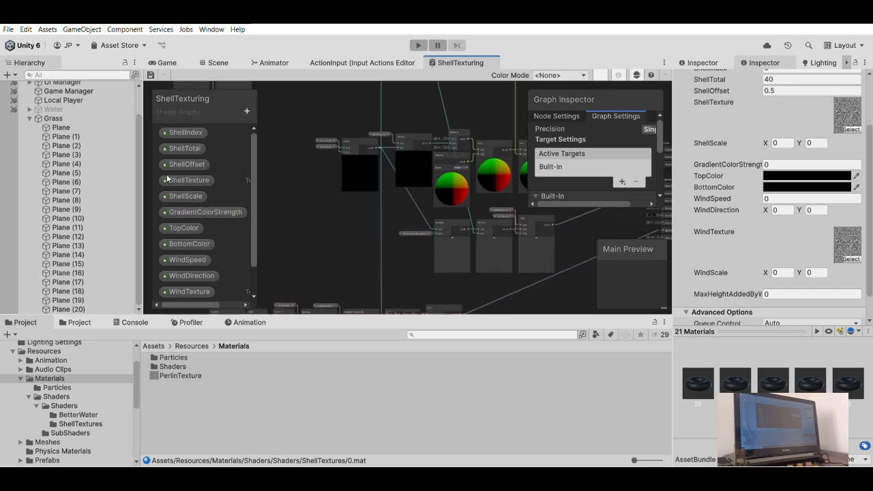
{"action": "middle_click_drag", "start_coordinate": [316, 190], "coordinate": [411, 125]}
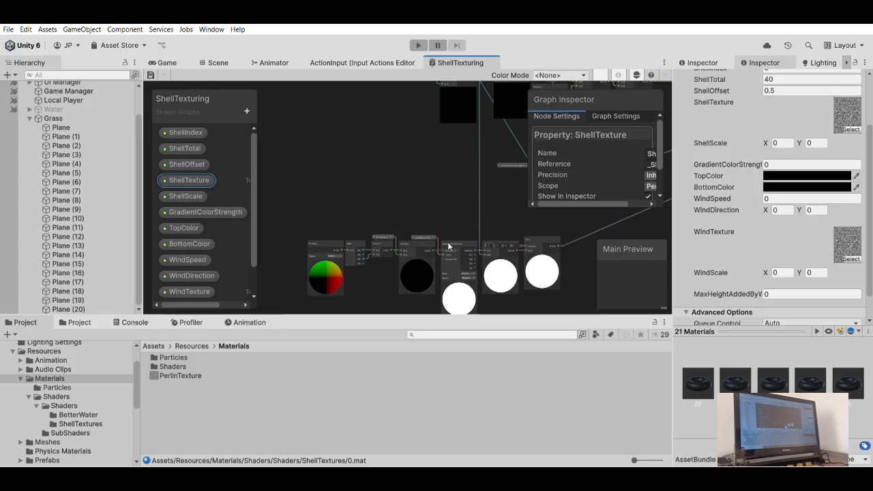
{"action": "scroll", "coordinate": [436, 227], "scroll_direction": "up", "scroll_amount": 3}
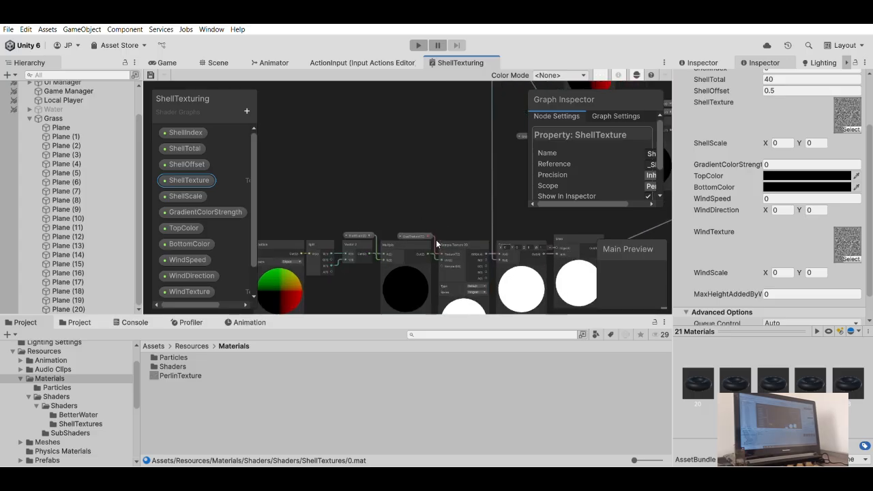
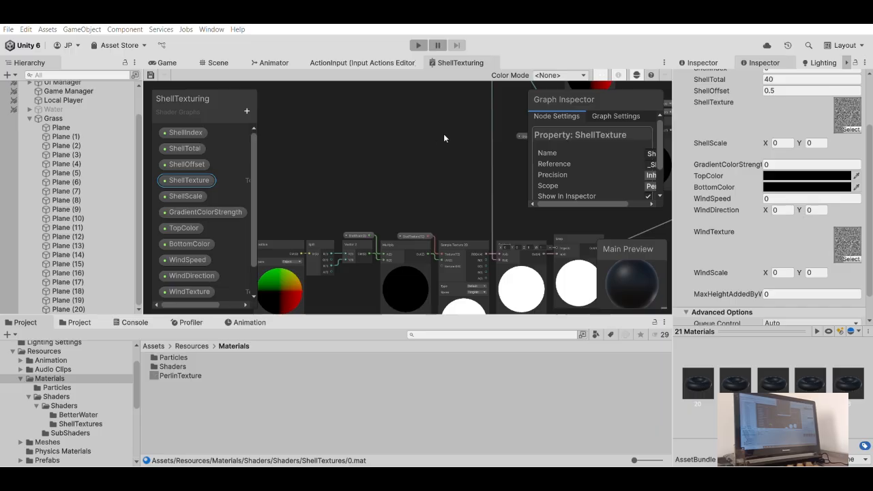
- Check the planes in the Game view and look through the Particles and Shaders folders and the first Plane's renderer
{"action": "left_click", "coordinate": [324, 125]}
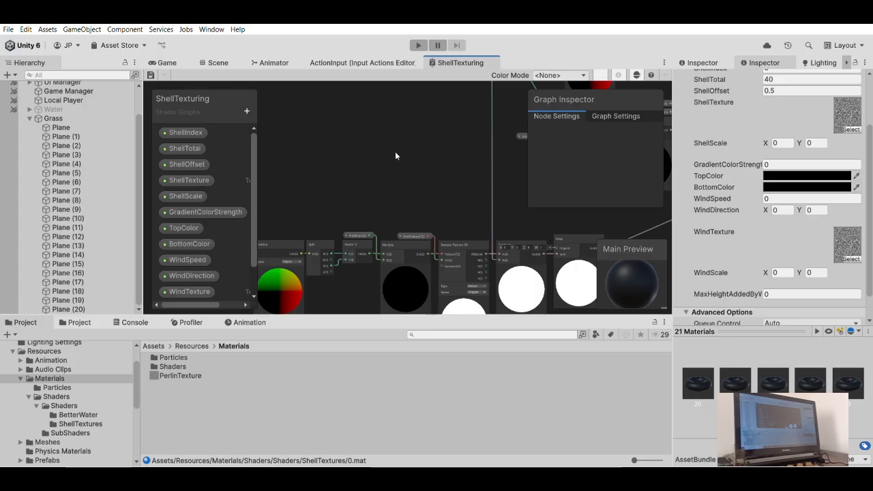
{"action": "left_click", "coordinate": [169, 62]}
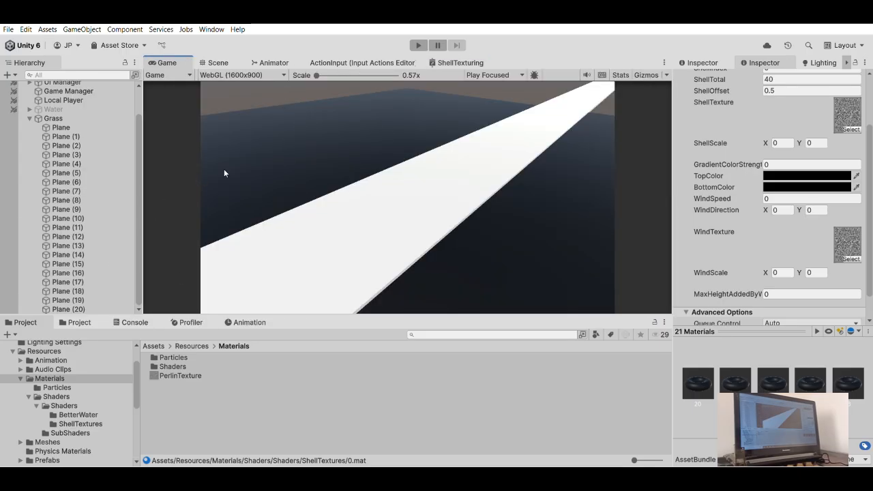
{"action": "left_click", "coordinate": [175, 364]}
{"action": "left_click", "coordinate": [174, 356]}
{"action": "double_click", "coordinate": [176, 352]}
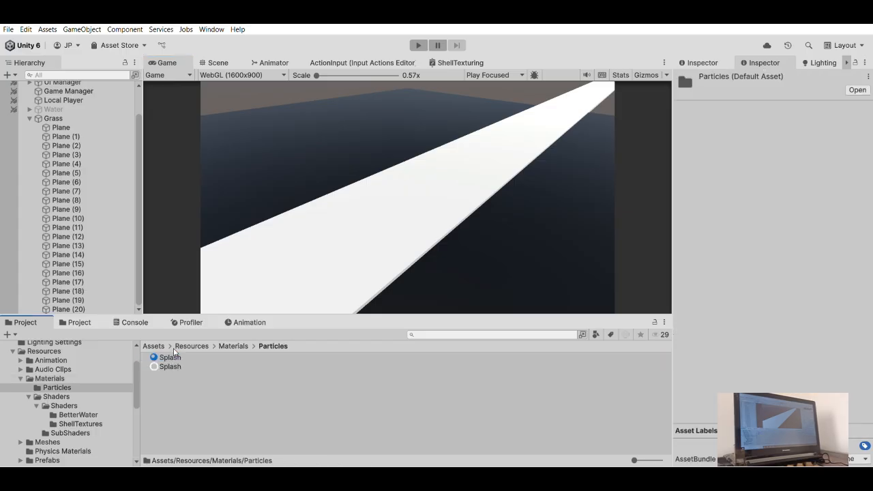
{"action": "left_click", "coordinate": [233, 346]}
{"action": "key", "text": "Down"}
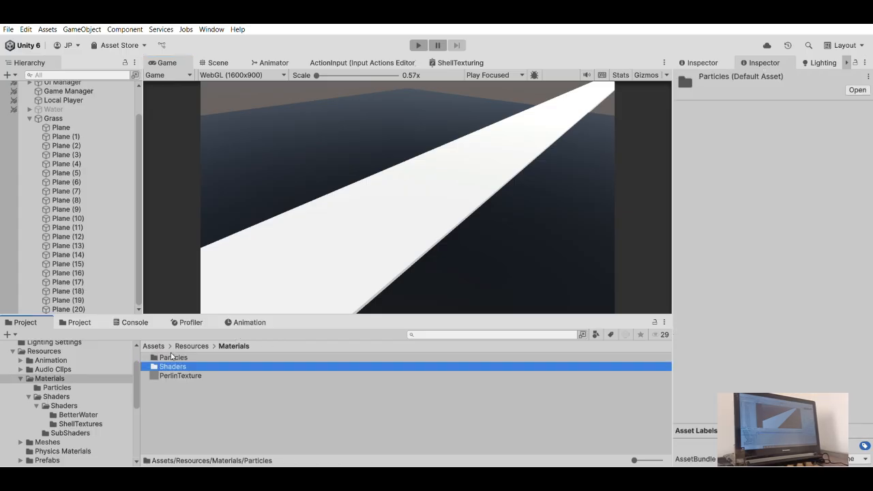
{"action": "key", "text": "Return"}
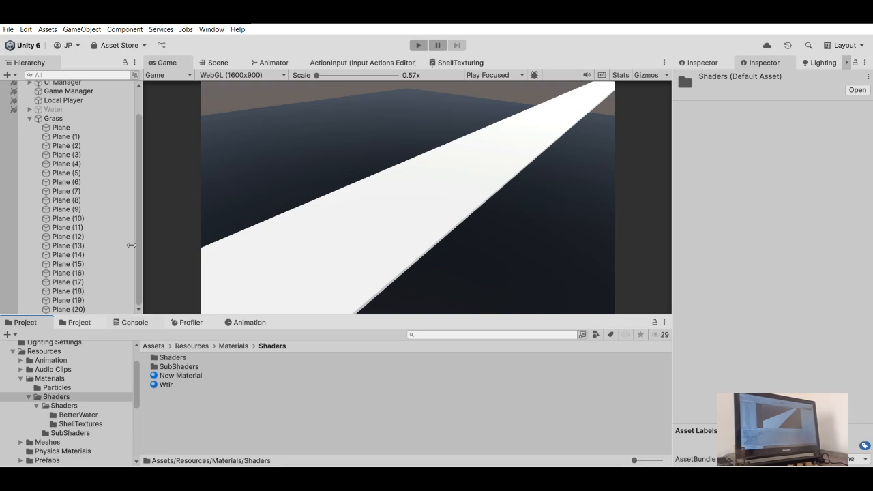
{"action": "left_click", "coordinate": [68, 128]}
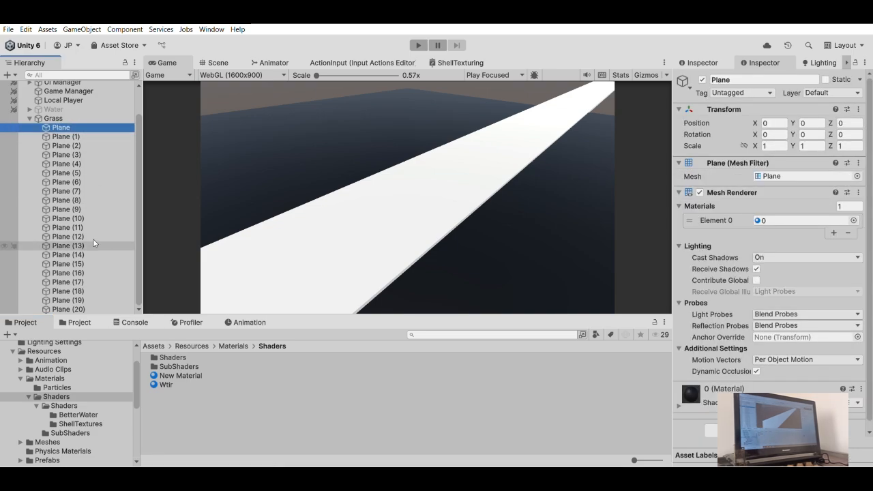
- Select all materials from 0 to 20 in the ShellTextures folder for joint editing
{"action": "left_click", "coordinate": [200, 341]}
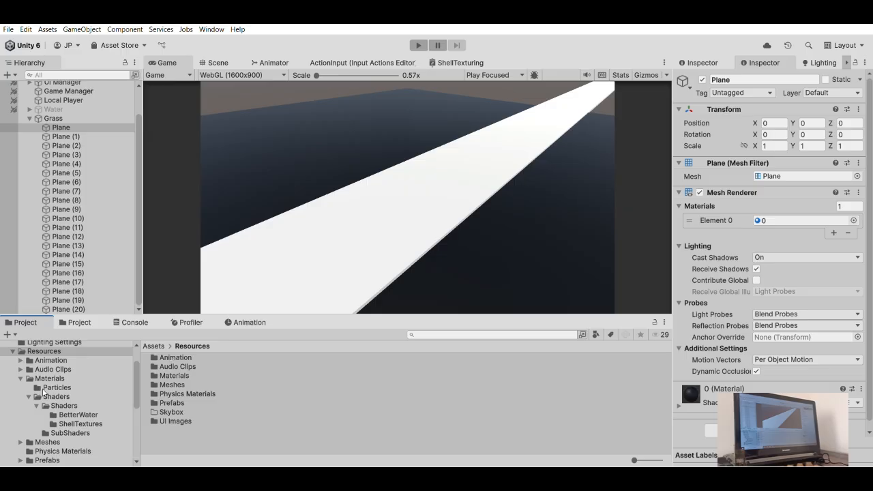
{"action": "scroll", "coordinate": [65, 403], "scroll_direction": "down", "scroll_amount": 2}
{"action": "left_click", "coordinate": [70, 381]}
{"action": "left_click", "coordinate": [71, 390]}
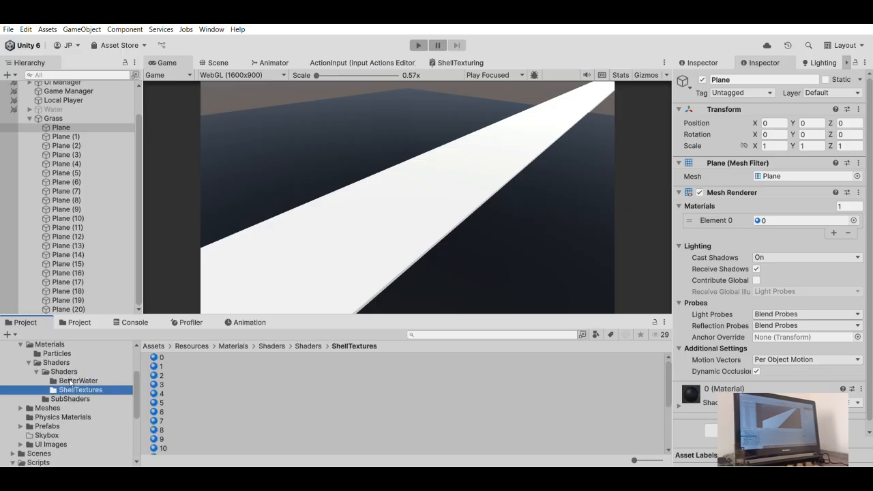
{"action": "left_click", "coordinate": [172, 354]}
{"action": "scroll", "coordinate": [177, 394], "scroll_direction": "down", "scroll_amount": 3}
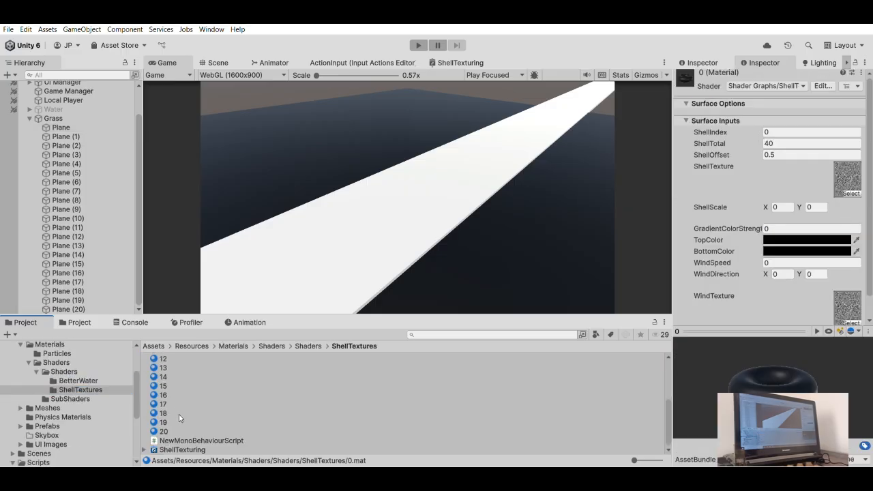
{"action": "left_click", "coordinate": [163, 430], "text": "shift"}
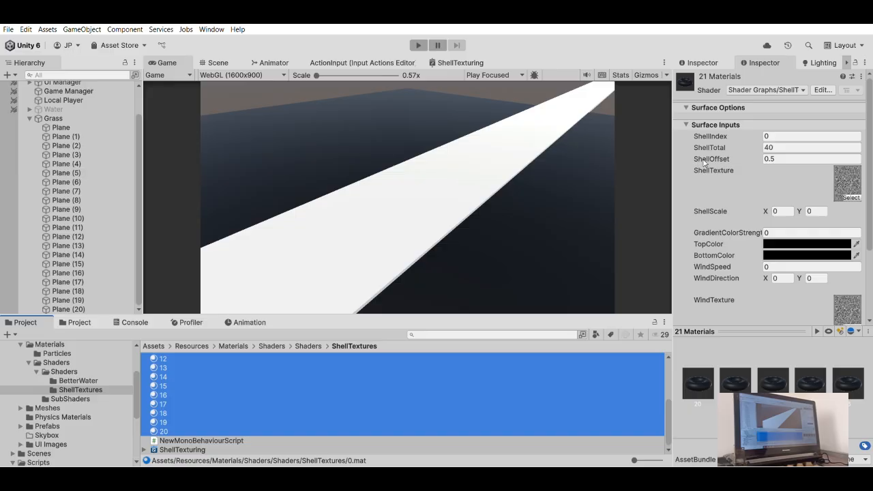
- Set TopColor of the selected materials to bright green and BottomColor to a darker olive green
{"action": "left_click", "coordinate": [783, 234]}
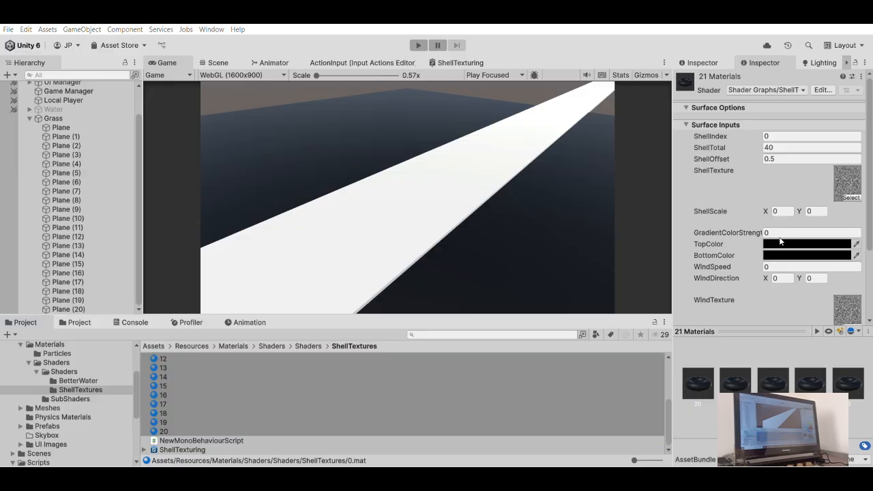
{"action": "left_click_drag", "start_coordinate": [835, 254], "coordinate": [828, 261]}
{"action": "left_click", "coordinate": [824, 264]}
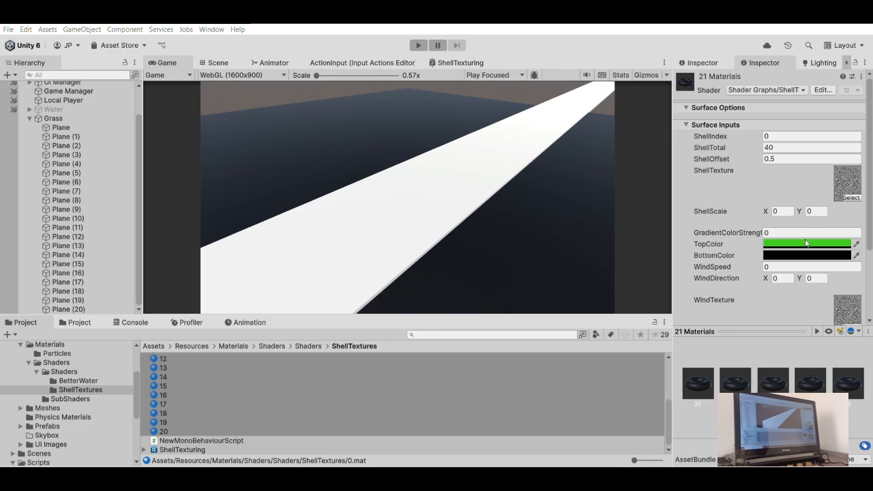
{"action": "left_click", "coordinate": [833, 285]}
{"action": "left_click", "coordinate": [834, 283]}
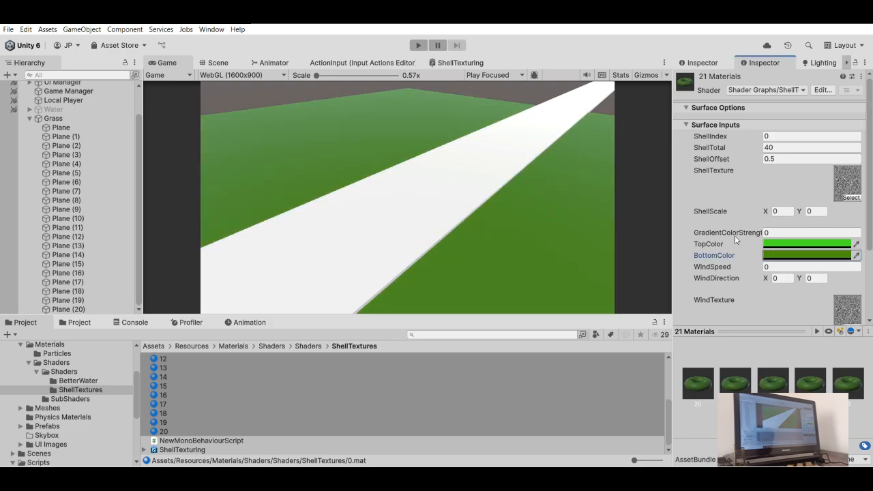
- Set WindSpeed to 1, WindDirection, ShellScale and WindScale each to X 1, Y 1, and GradientColorStrength to 20 on the selected materials
{"action": "left_click", "coordinate": [778, 267]}
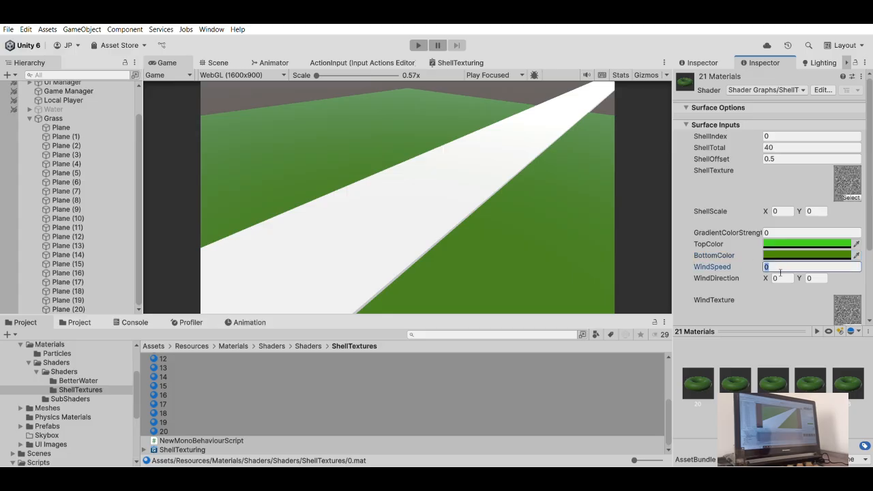
{"action": "key", "text": "Tab"}
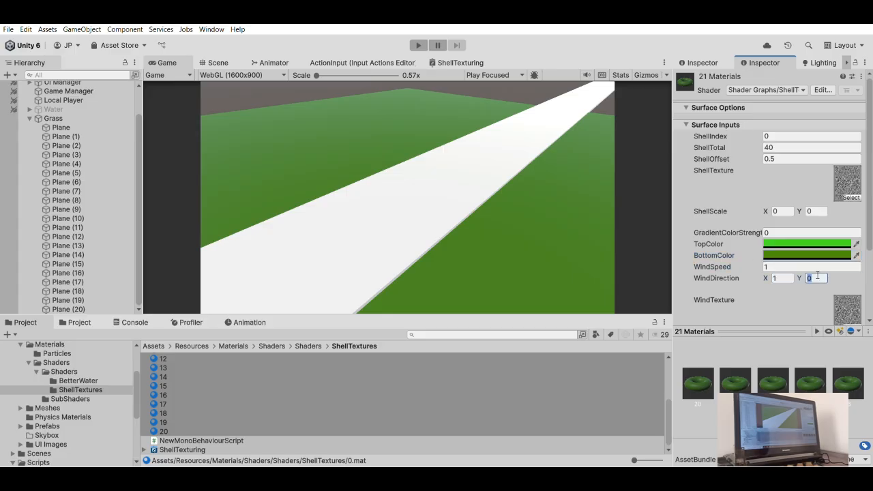
{"action": "scroll", "coordinate": [799, 294], "scroll_direction": "down", "scroll_amount": 3}
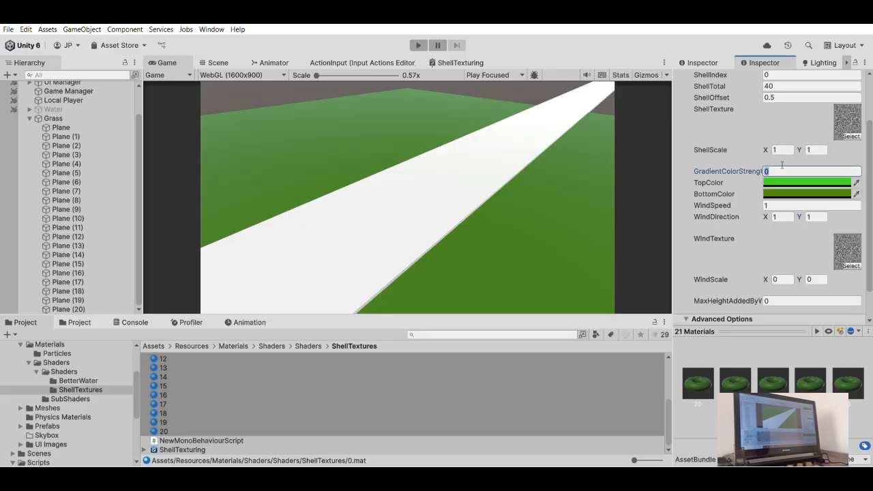
{"action": "type", "text": "2"}
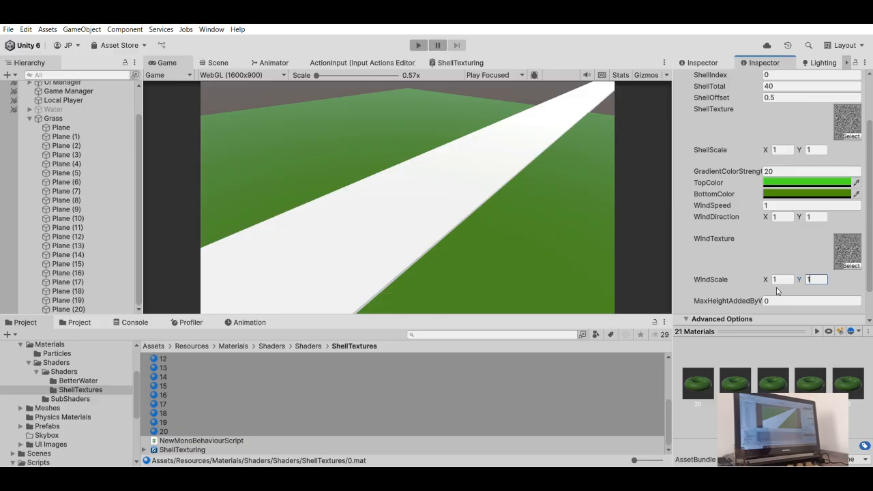
{"action": "scroll", "coordinate": [783, 240], "scroll_direction": "up", "scroll_amount": 3}
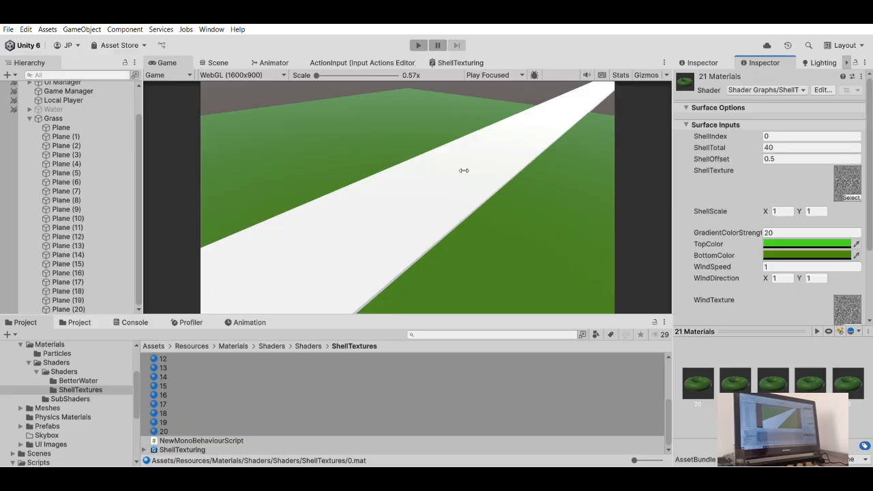
- Set ShellIndex to 1 on material 1 and to 2 on material 2
{"action": "scroll", "coordinate": [184, 385], "scroll_direction": "up", "scroll_amount": 5}
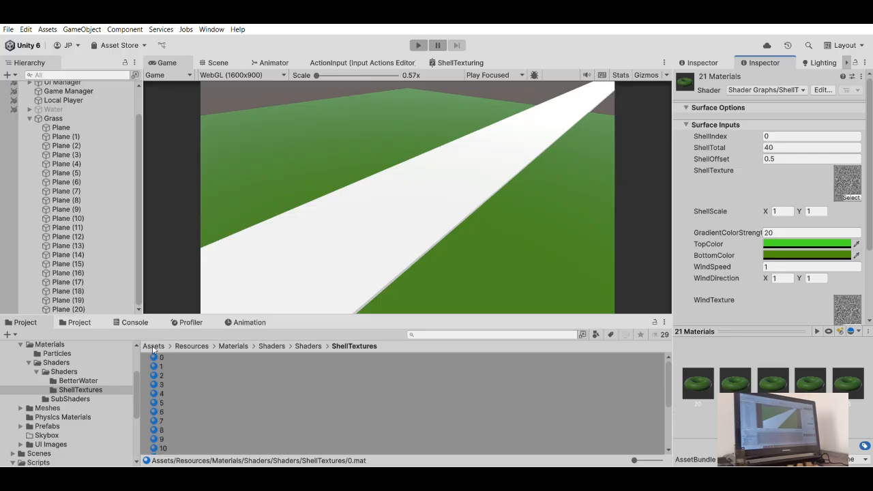
{"action": "left_click", "coordinate": [158, 357]}
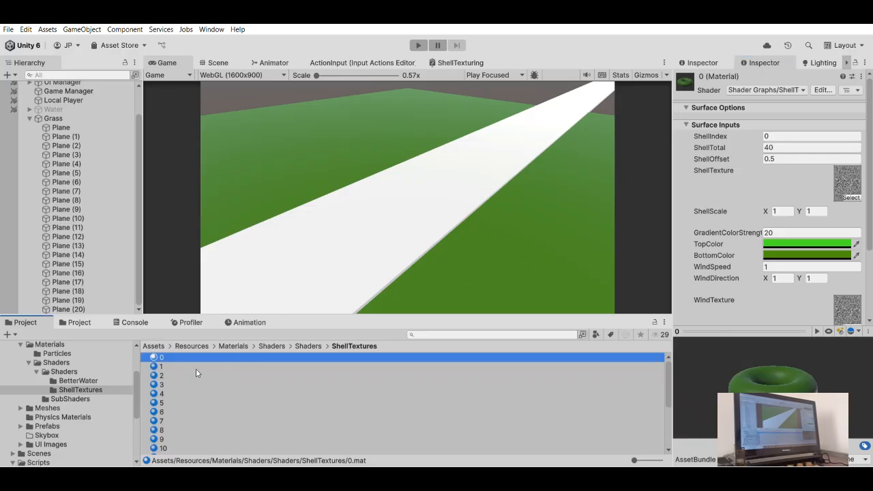
{"action": "key", "text": "Down"}
{"action": "left_click", "coordinate": [801, 134]}
{"action": "type", "text": "1"}
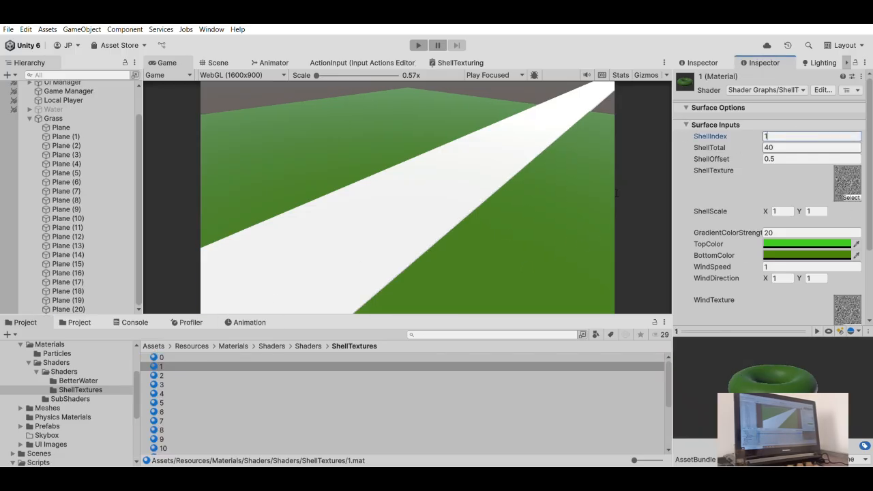
{"action": "left_click", "coordinate": [170, 375]}
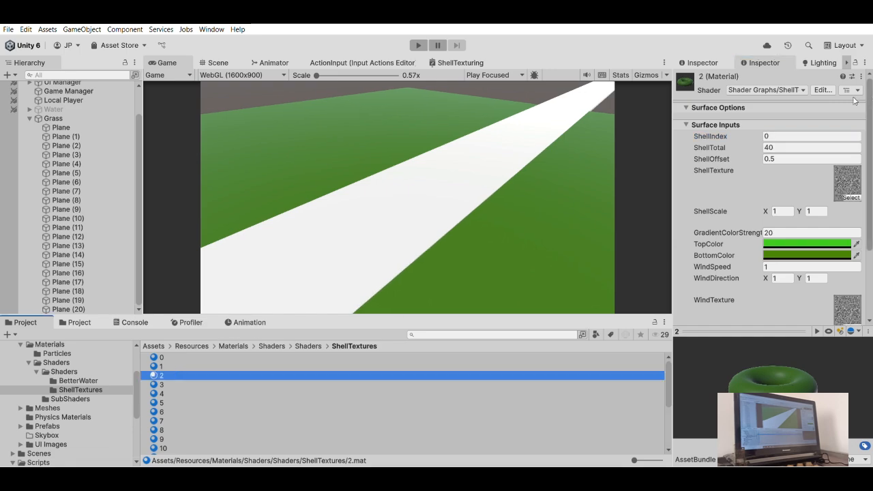
{"action": "left_click", "coordinate": [793, 134]}
{"action": "type", "text": "2"}
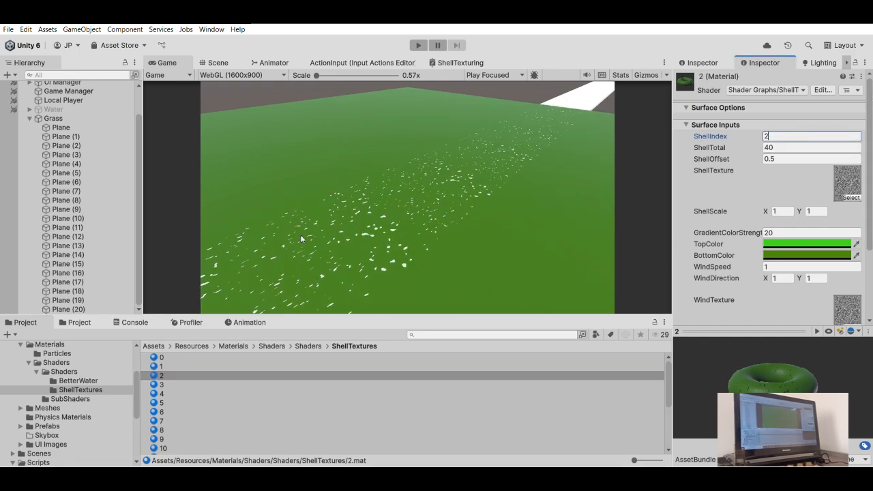
- Set ShellIndex to 3 on material 3 and to 4 on material 4
{"action": "left_click", "coordinate": [179, 385]}
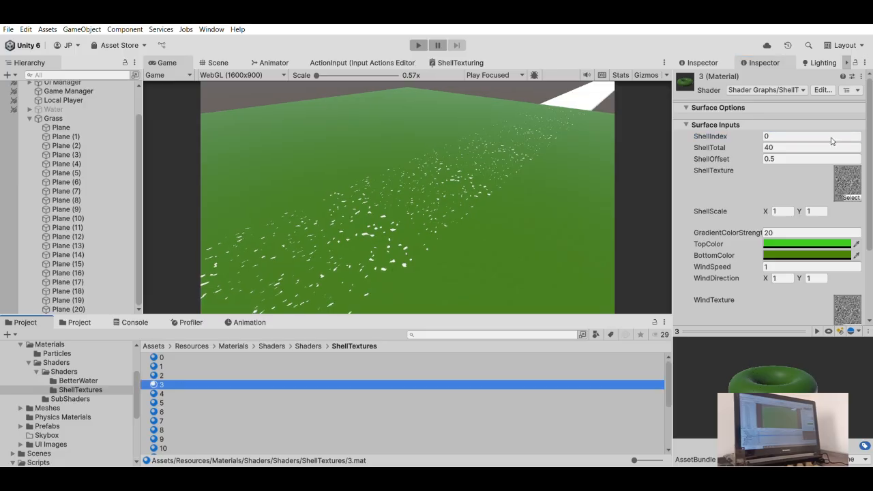
{"action": "left_click", "coordinate": [774, 134]}
{"action": "type", "text": "3"}
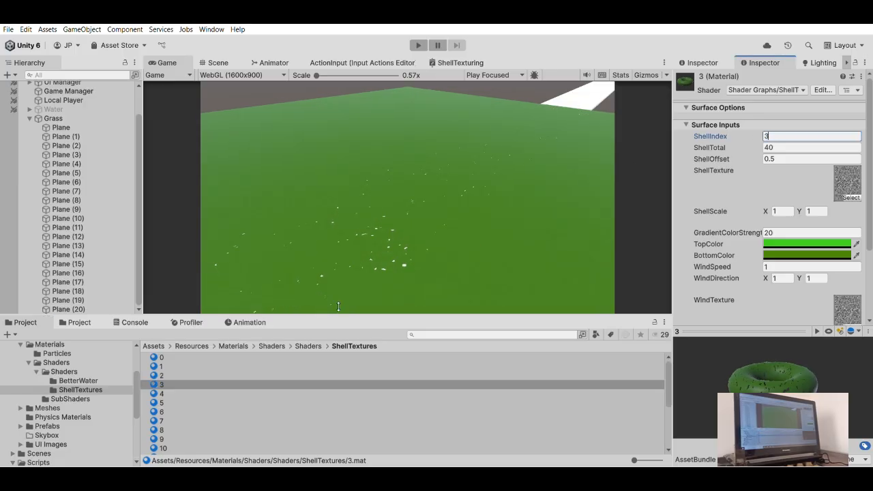
{"action": "left_click", "coordinate": [158, 394]}
{"action": "left_click", "coordinate": [787, 137]}
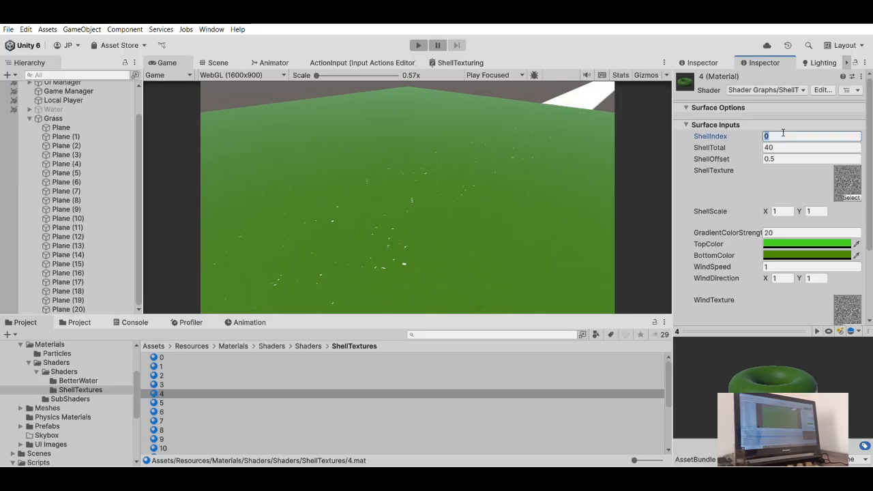
{"action": "type", "text": "4"}
- Set ShellIndex to 5 on material 5 and to 6 on material 6
{"action": "left_click", "coordinate": [178, 402]}
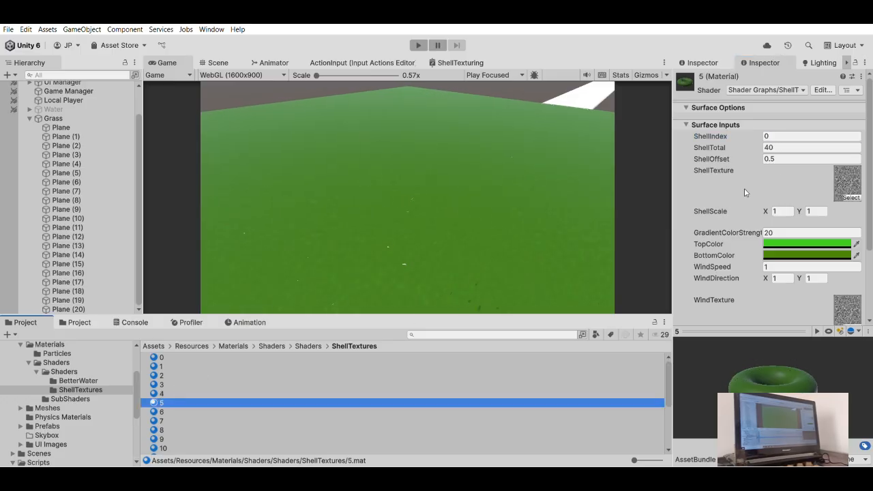
{"action": "left_click", "coordinate": [777, 135]}
{"action": "type", "text": "5"}
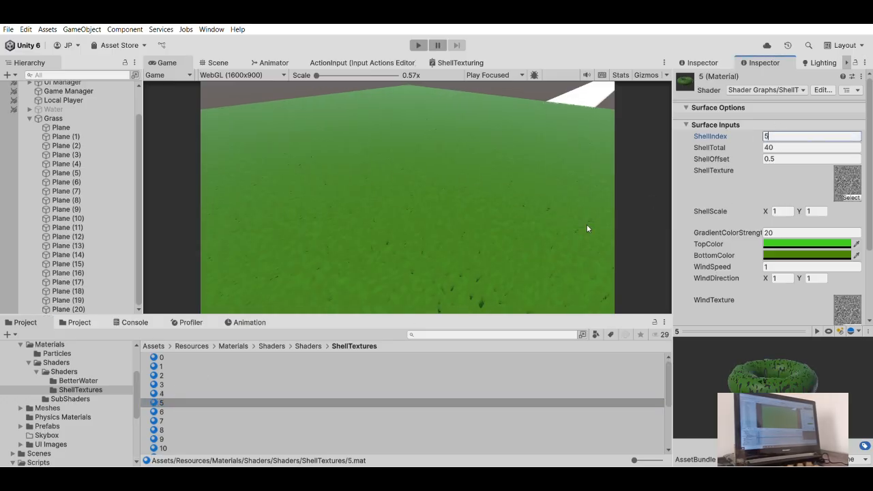
{"action": "left_click", "coordinate": [164, 411]}
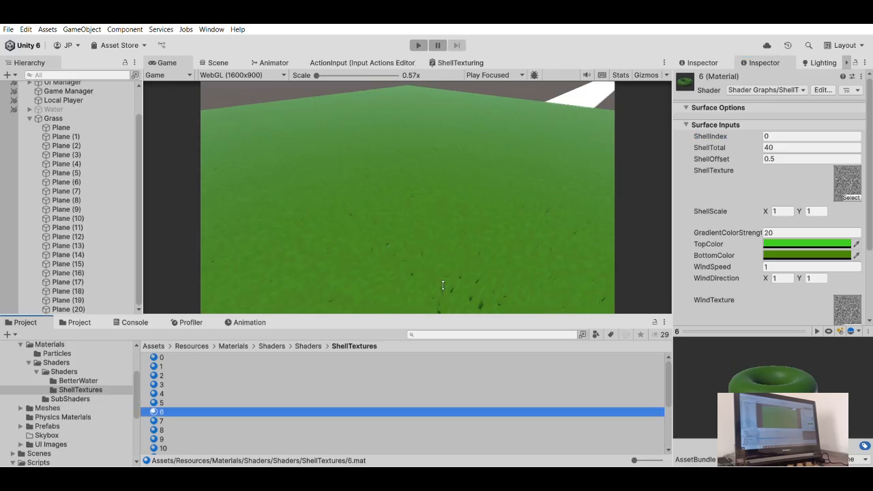
{"action": "left_click", "coordinate": [777, 136]}
{"action": "type", "text": "6"}
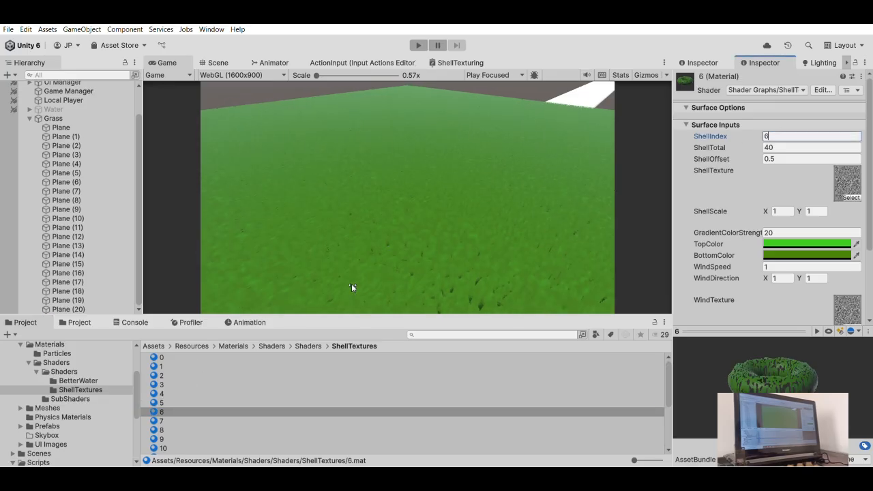
- Set ShellIndex to 7 on material 7 and to 8 on material 8
{"action": "left_click", "coordinate": [171, 420]}
{"action": "left_click", "coordinate": [775, 135]}
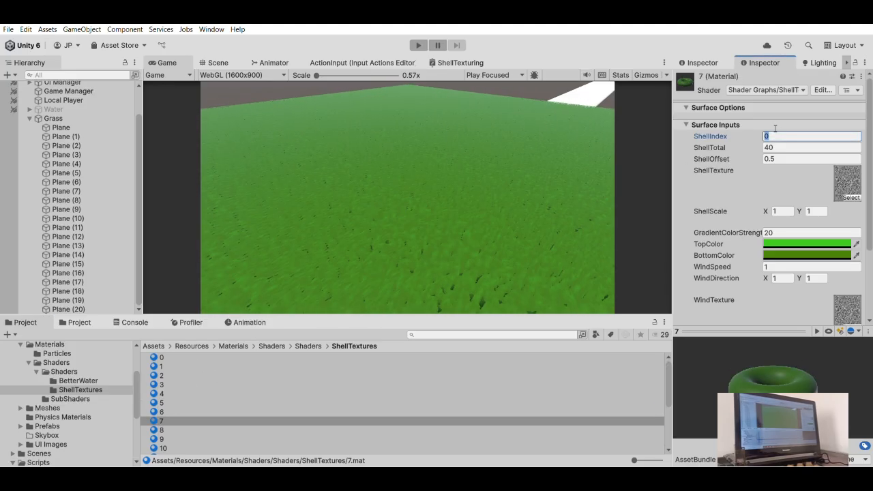
{"action": "type", "text": "7"}
{"action": "left_click", "coordinate": [165, 438]}
{"action": "left_click", "coordinate": [166, 429]}
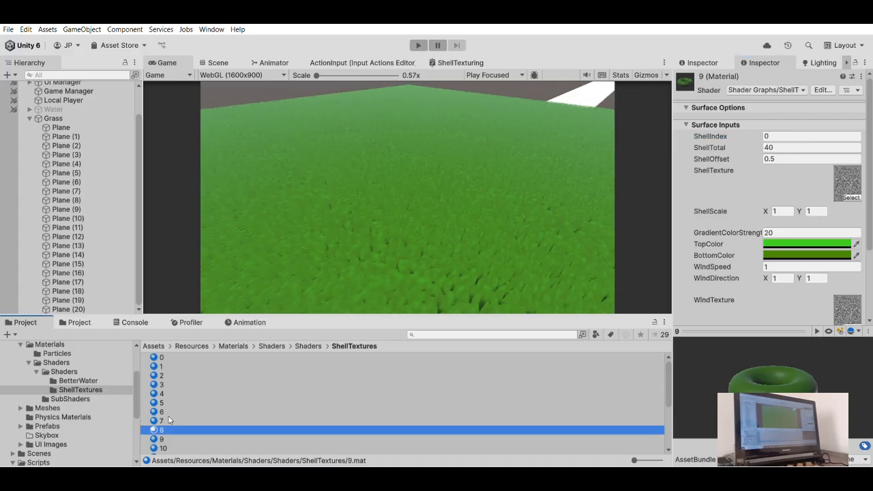
{"action": "left_click", "coordinate": [792, 135]}
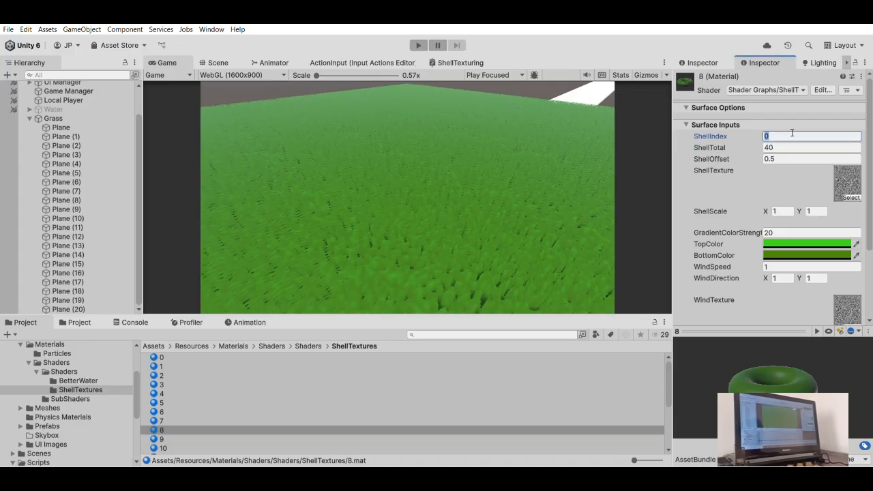
{"action": "type", "text": "8"}
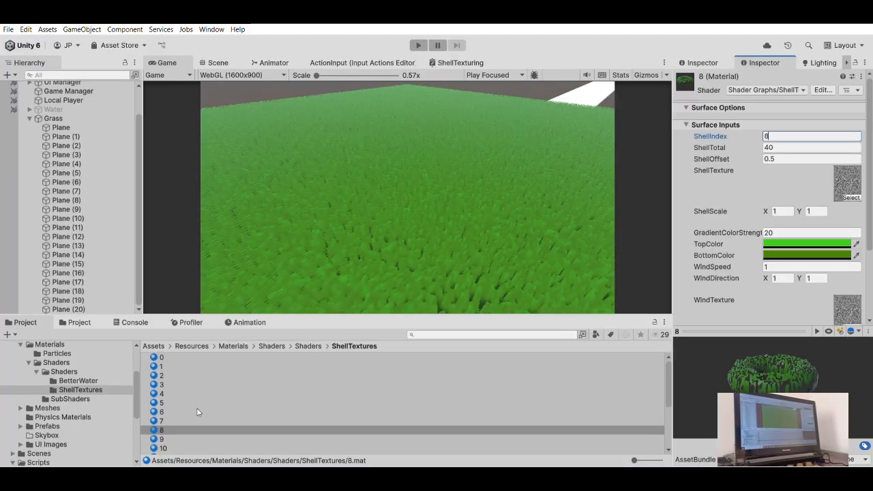
- Set ShellIndex to 9 on material 9 and to 10 on material 10
{"action": "left_click", "coordinate": [174, 438]}
{"action": "left_click", "coordinate": [792, 136]}
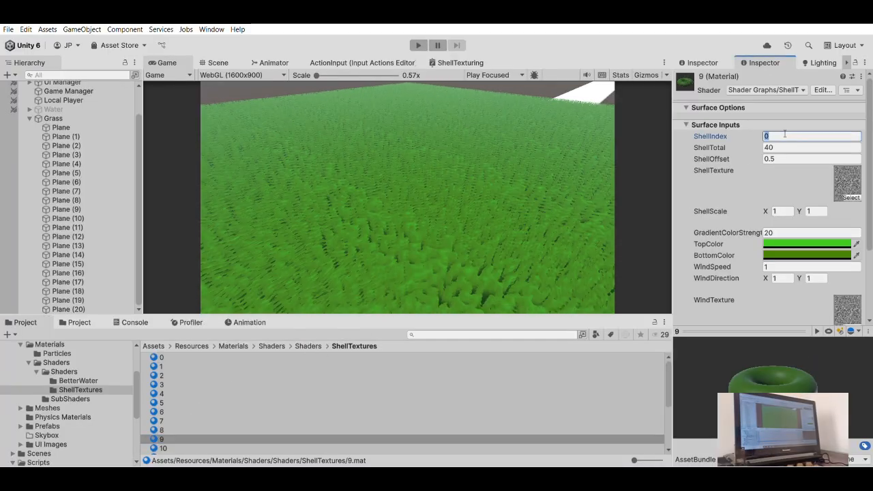
{"action": "type", "text": "9"}
{"action": "left_click", "coordinate": [173, 437]}
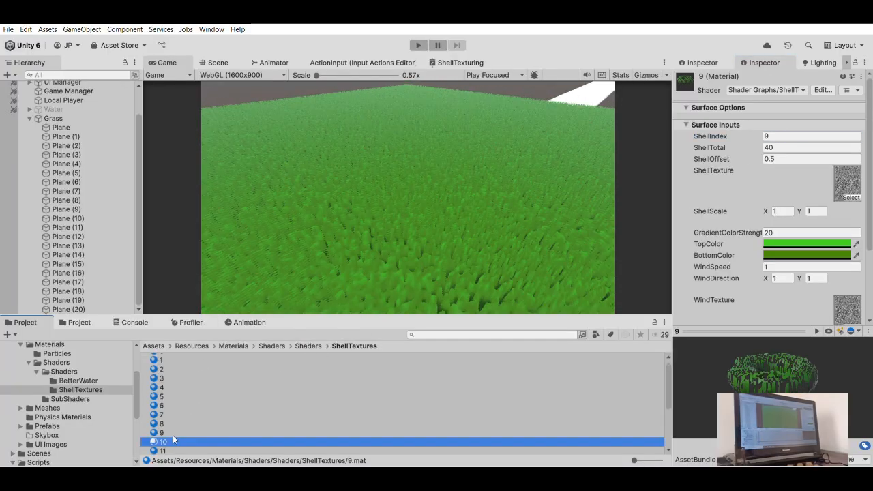
{"action": "left_click", "coordinate": [791, 136]}
{"action": "type", "text": "0"}
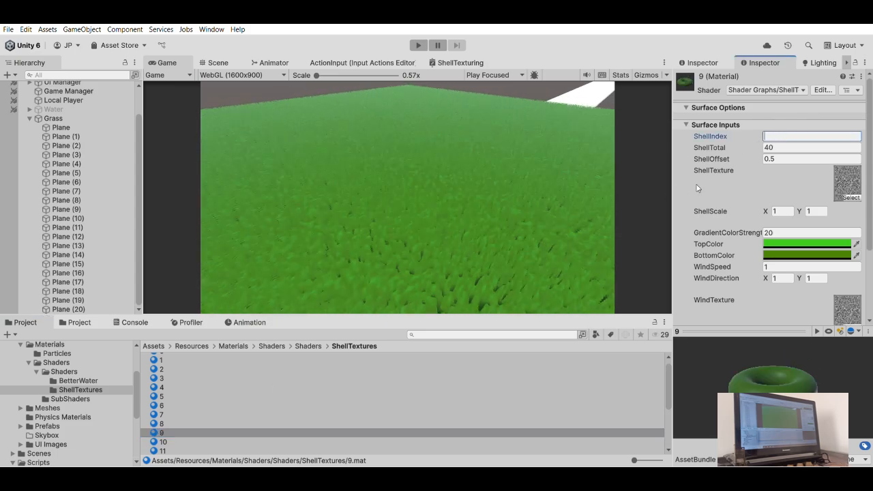
{"action": "key", "text": "BackSpace"}
{"action": "type", "text": "9"}
{"action": "left_click", "coordinate": [171, 441]}
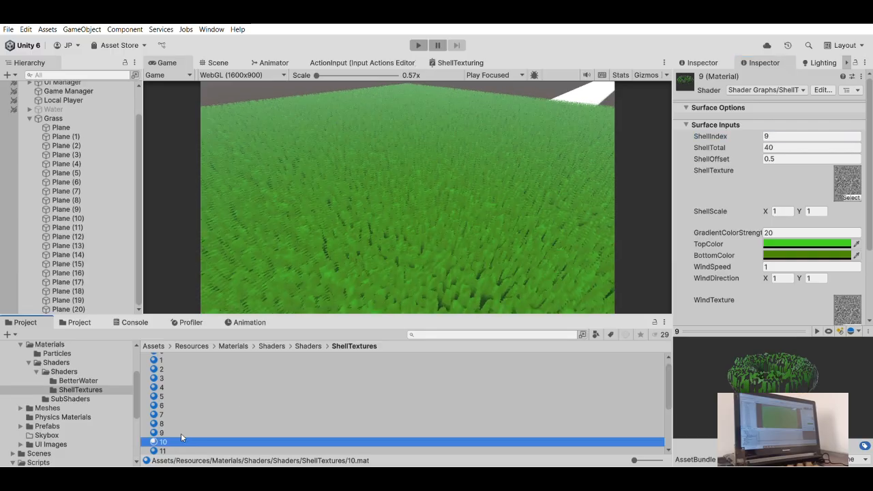
{"action": "left_click", "coordinate": [776, 136]}
{"action": "type", "text": "1"}
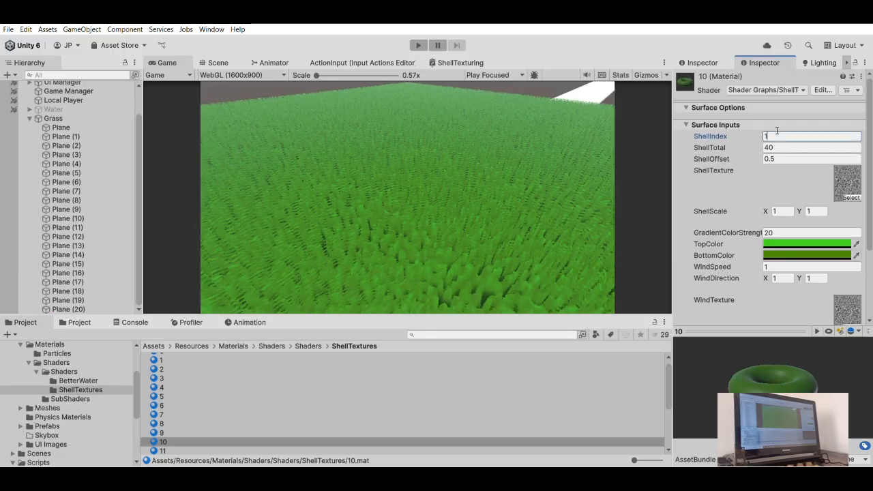
{"action": "type", "text": "0"}
- Set ShellIndex to 11 on material 11 and to 12 on material 12
{"action": "left_click", "coordinate": [167, 449]}
{"action": "scroll", "coordinate": [251, 400], "scroll_direction": "down", "scroll_amount": 3}
{"action": "scroll", "coordinate": [186, 376], "scroll_direction": "up", "scroll_amount": 1}
{"action": "left_click", "coordinate": [175, 383]}
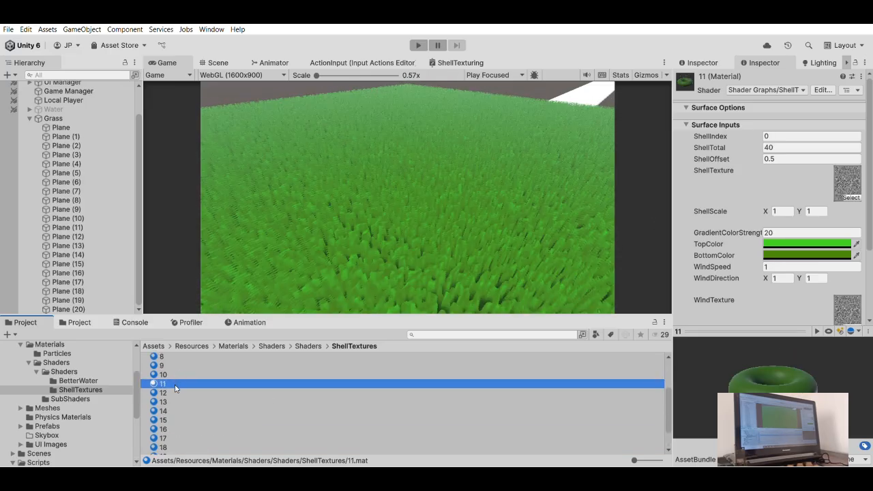
{"action": "left_click", "coordinate": [791, 137]}
{"action": "type", "text": "11"}
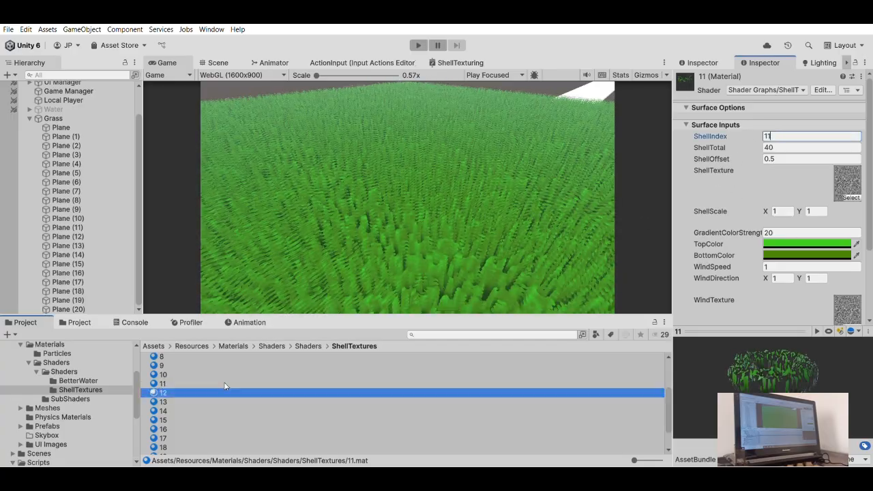
{"action": "left_click", "coordinate": [225, 393]}
{"action": "left_click", "coordinate": [791, 137]}
{"action": "type", "text": "12"}
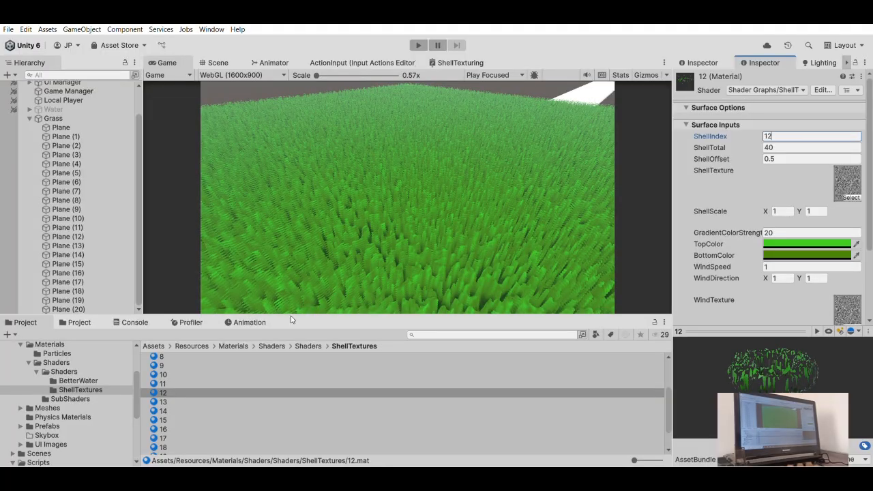
- Set ShellIndex to 13 on material 13 and to 14 on material 14
{"action": "left_click", "coordinate": [164, 401]}
{"action": "left_click", "coordinate": [784, 136]}
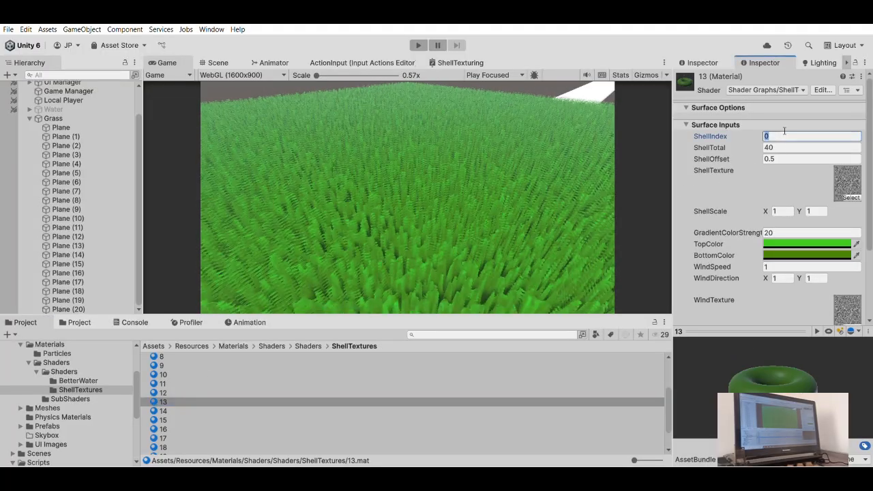
{"action": "type", "text": "13"}
{"action": "left_click", "coordinate": [163, 411]}
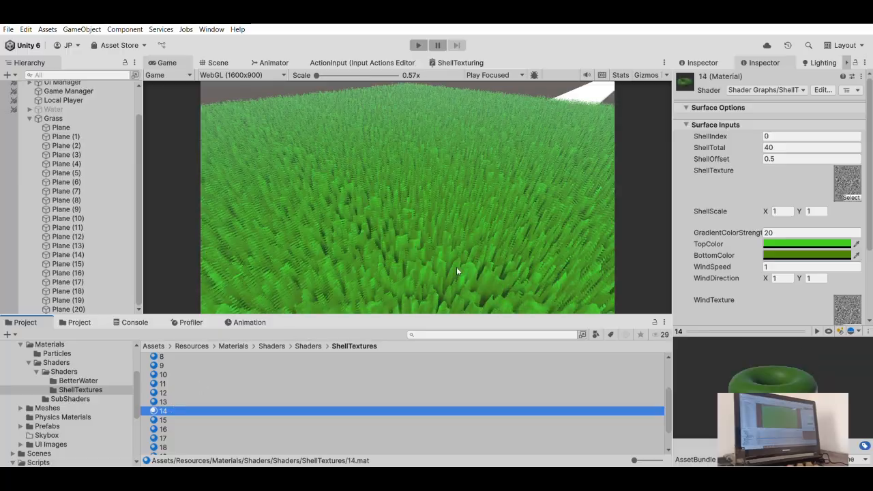
{"action": "left_click", "coordinate": [779, 135]}
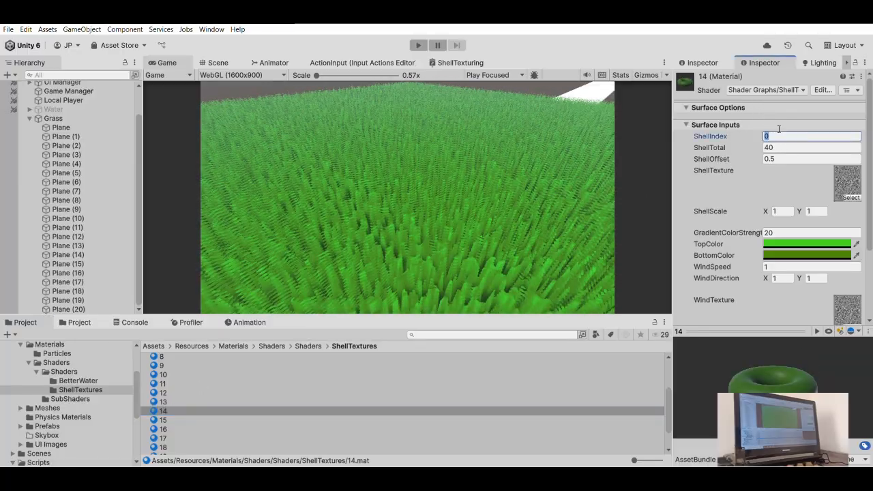
{"action": "type", "text": "14"}
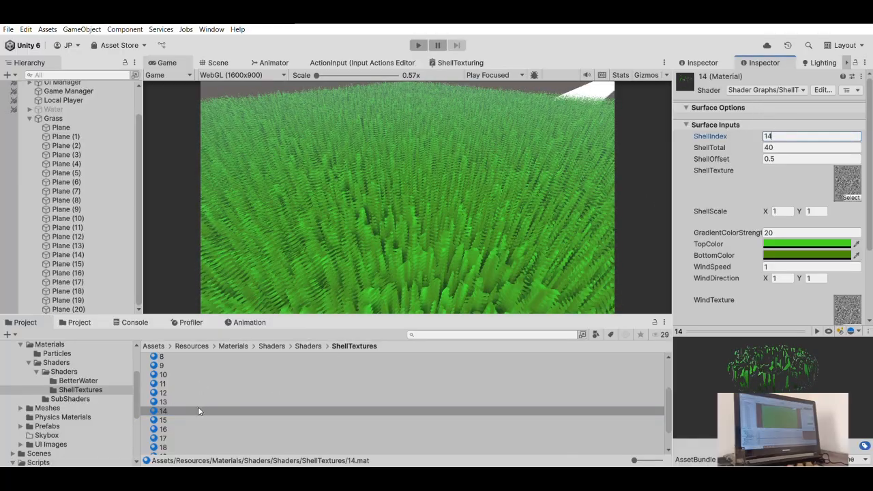
- Set ShellIndex to 15 on material 15 and to 16 on material 16
{"action": "left_click", "coordinate": [164, 419]}
{"action": "left_click", "coordinate": [778, 135]}
{"action": "type", "text": "15"}
{"action": "scroll", "coordinate": [191, 402], "scroll_direction": "down", "scroll_amount": 2}
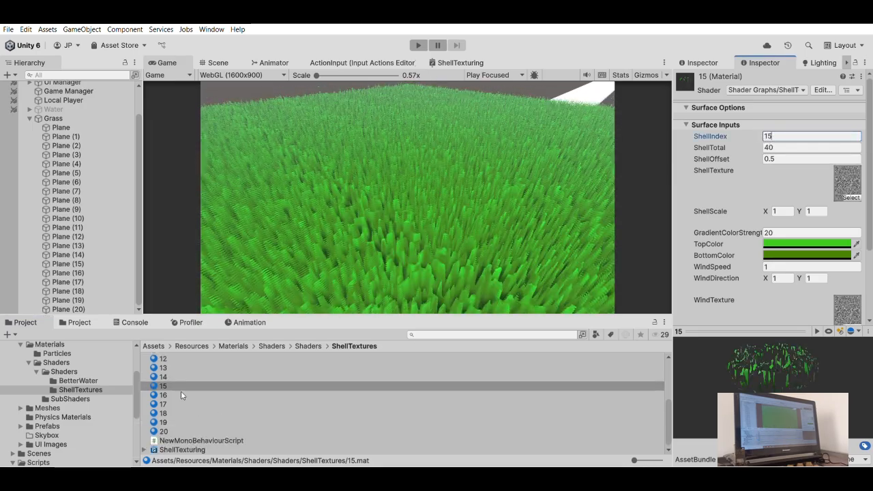
{"action": "left_click", "coordinate": [188, 395]}
{"action": "left_click", "coordinate": [798, 135]}
{"action": "type", "text": "1"}
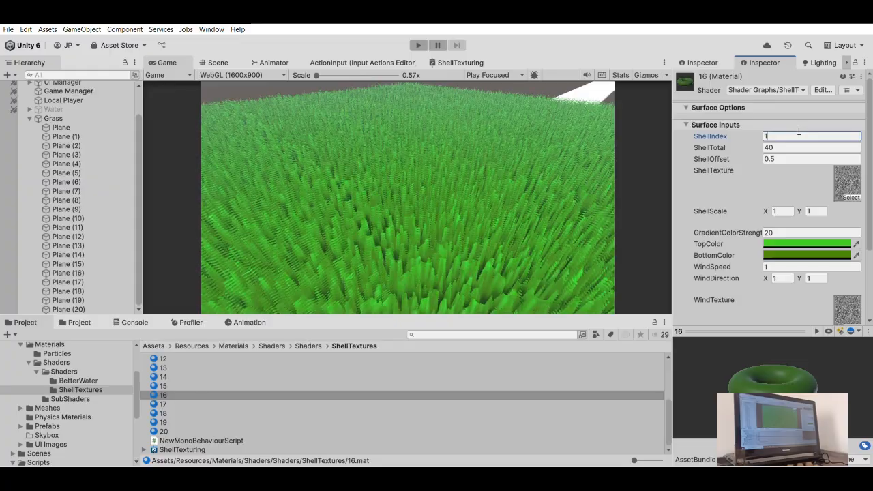
{"action": "type", "text": "6"}
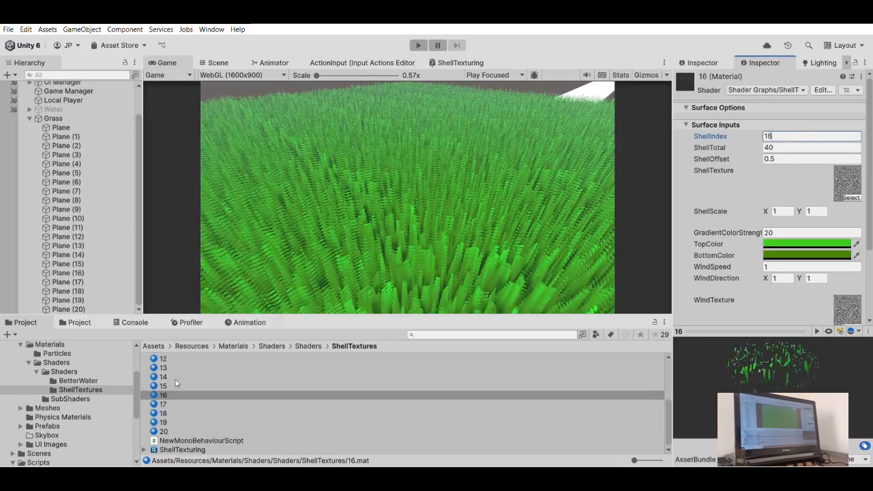
- Set ShellIndex to 17 on material 17 and to 18 on material 18
{"action": "left_click", "coordinate": [183, 404]}
{"action": "left_click", "coordinate": [768, 135]}
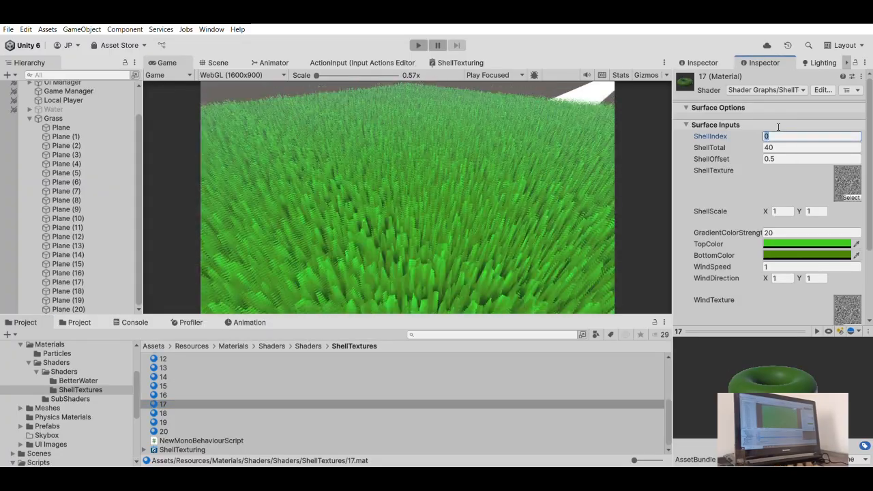
{"action": "type", "text": "17"}
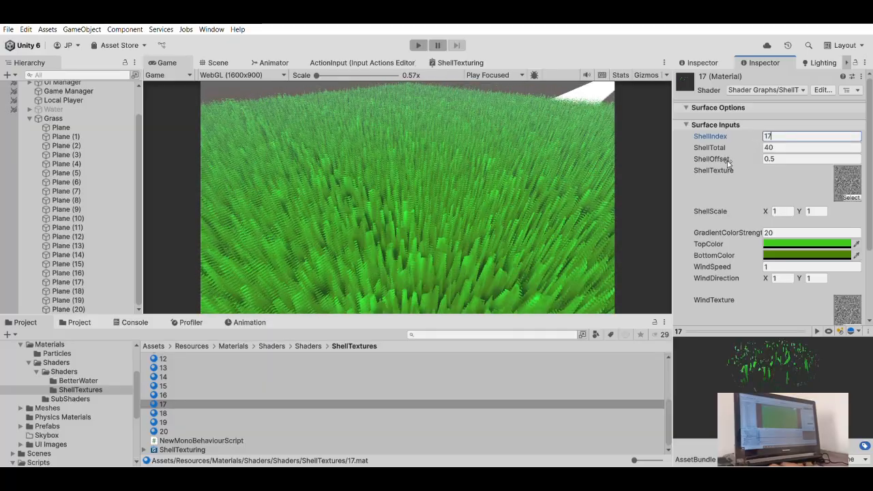
{"action": "left_click", "coordinate": [163, 413]}
{"action": "left_click", "coordinate": [777, 136]}
{"action": "type", "text": "1"}
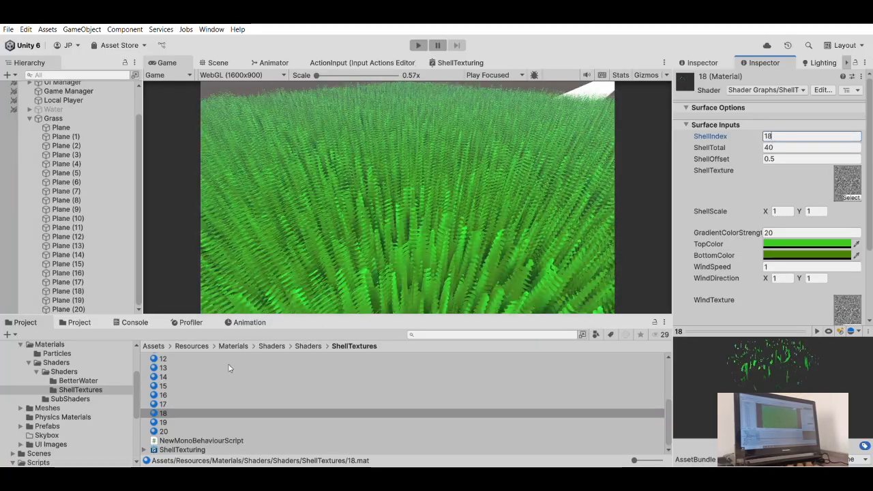
- Set ShellIndex to 19 on material 19 and to 20 on material 20
{"action": "left_click", "coordinate": [174, 412]}
{"action": "key", "text": "Down"}
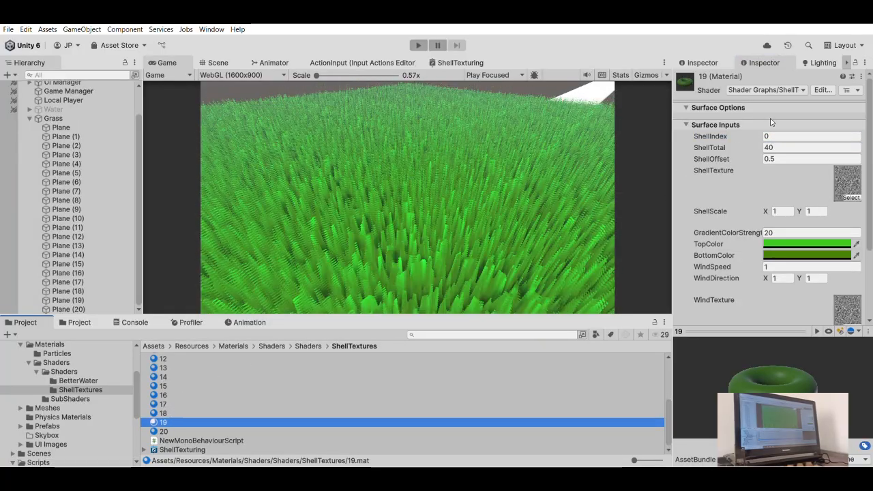
{"action": "left_click", "coordinate": [772, 132]}
{"action": "type", "text": "1"}
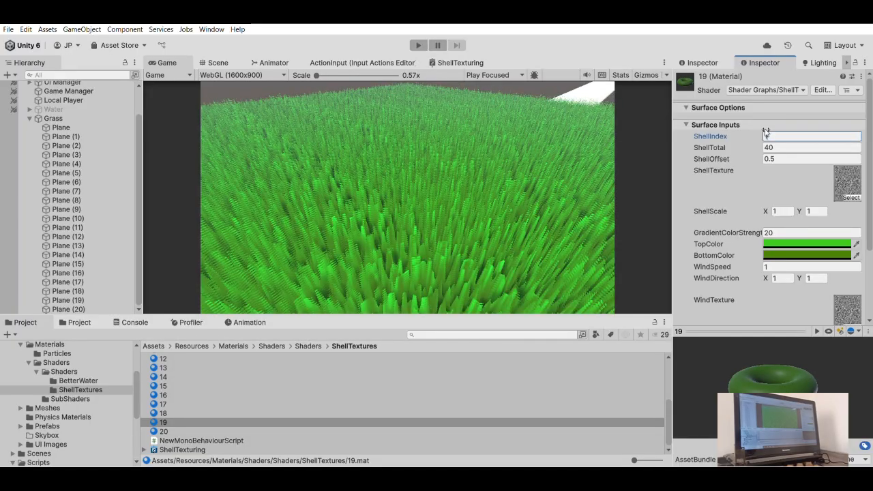
{"action": "type", "text": "8"}
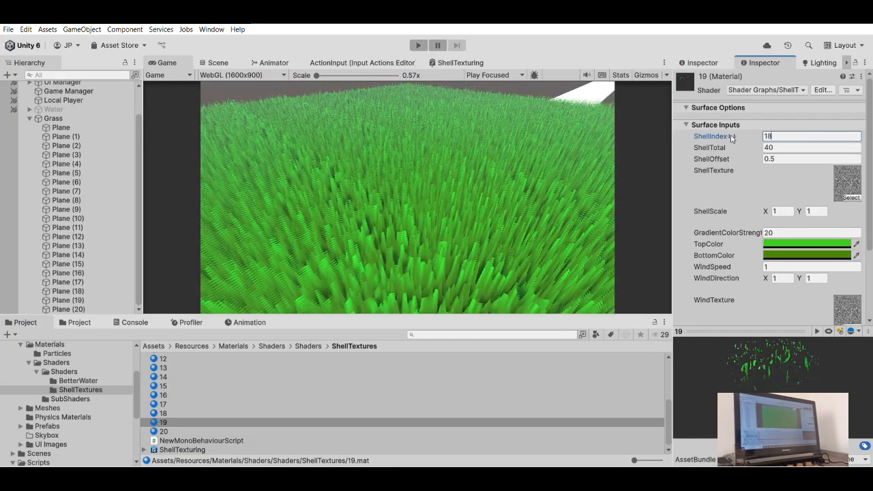
{"action": "key", "text": "BackSpace"}
{"action": "type", "text": "9"}
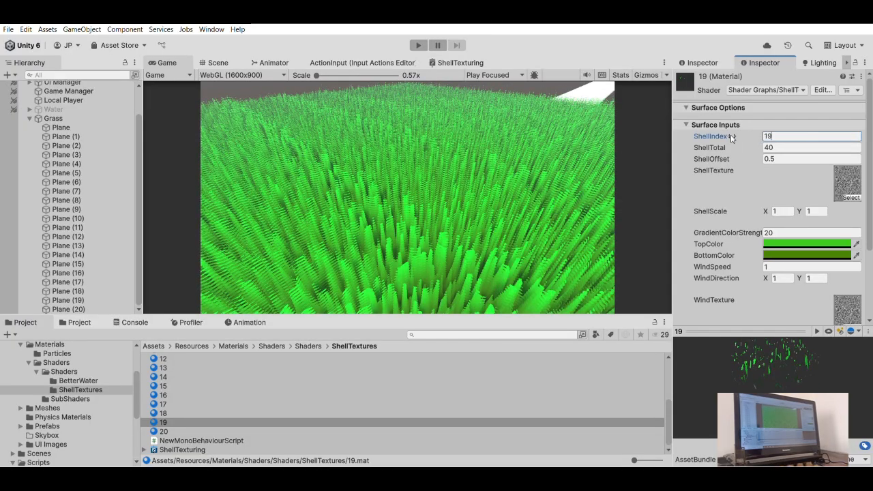
{"action": "left_click", "coordinate": [174, 431]}
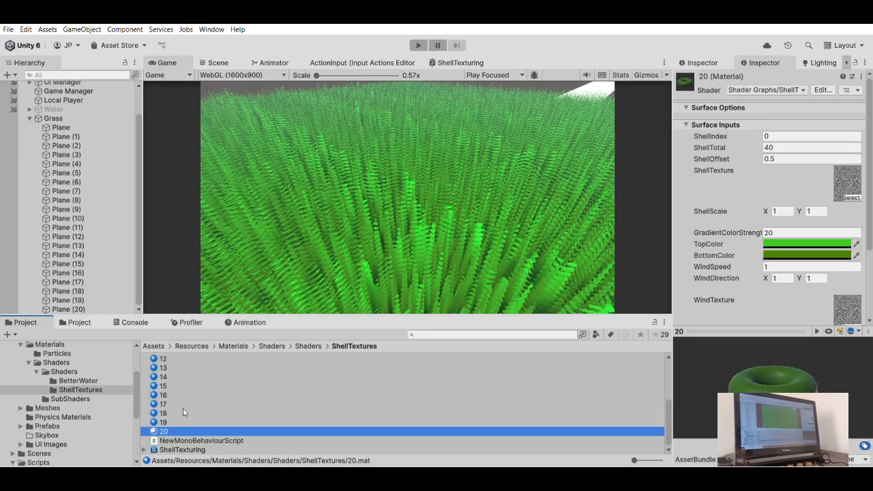
{"action": "left_click", "coordinate": [777, 135]}
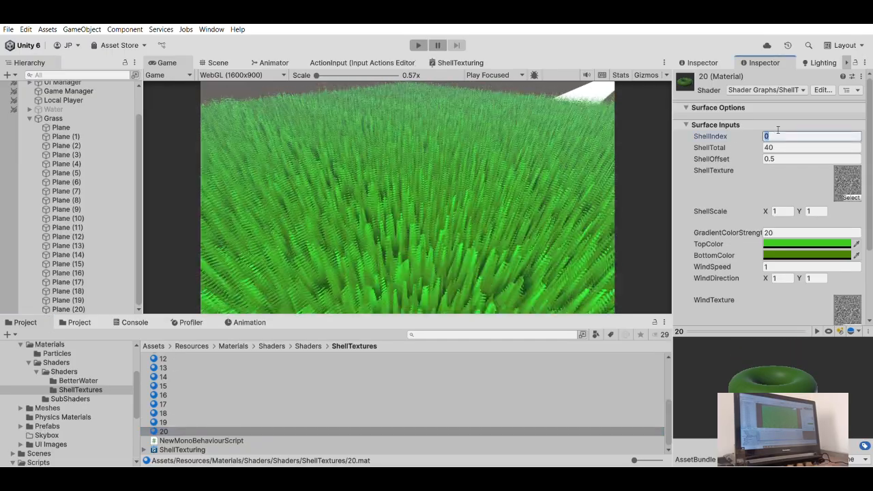
{"action": "type", "text": "20"}
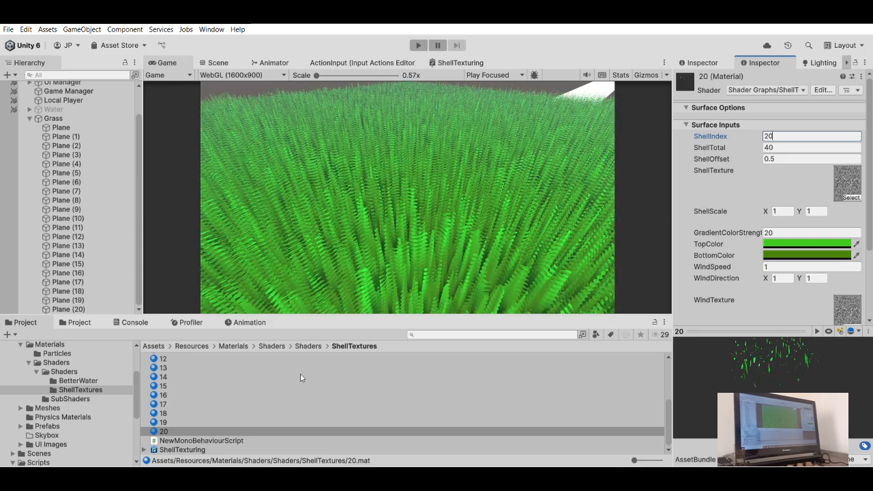
- Select all 21 shell materials to check their shared settings, and examine the layered grass up close in the Scene view
{"action": "scroll", "coordinate": [204, 364], "scroll_direction": "up", "scroll_amount": 4}
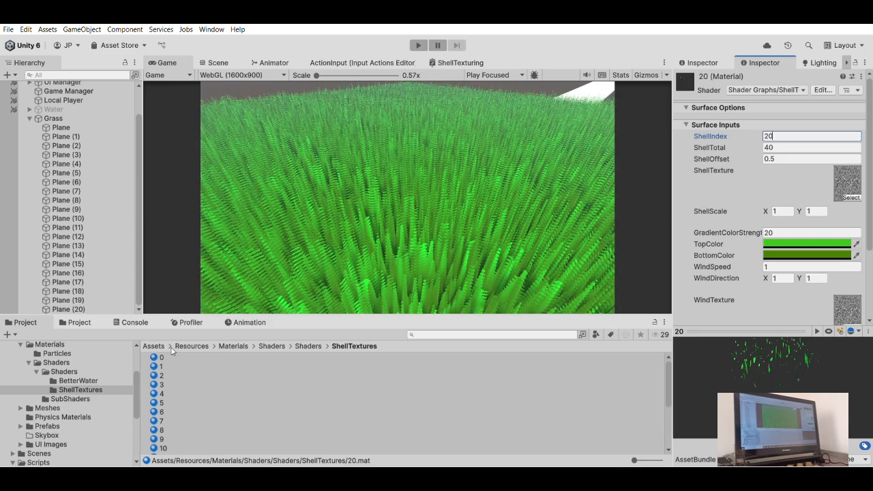
{"action": "key", "text": "ctrl+a"}
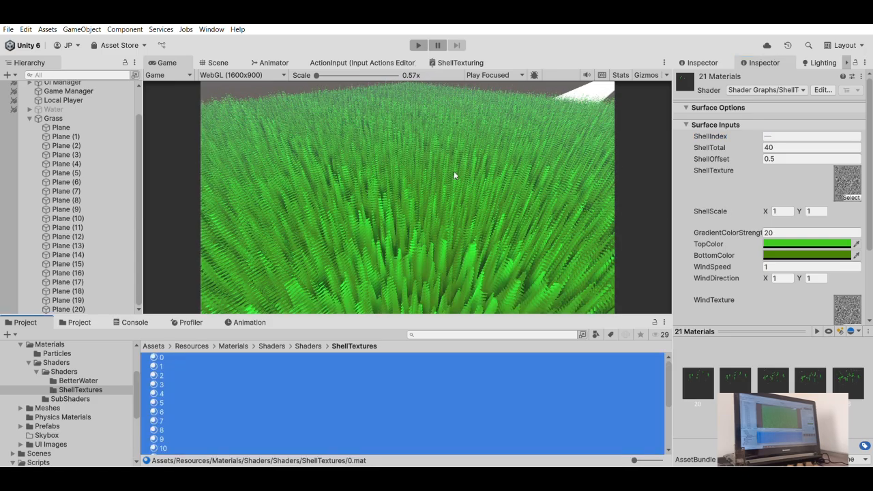
{"action": "left_click", "coordinate": [415, 174]}
{"action": "left_click", "coordinate": [219, 62]}
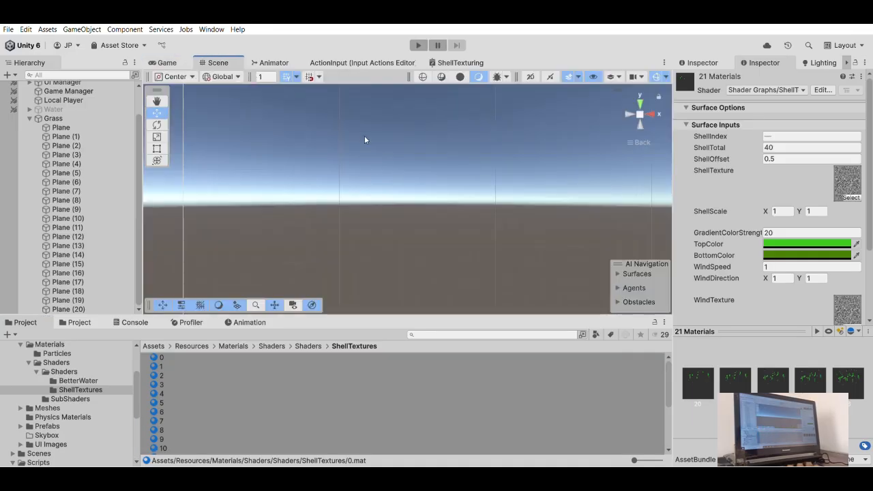
{"action": "left_click_drag", "start_coordinate": [641, 107], "coordinate": [476, 208]}
{"action": "key", "text": "w"}
{"action": "right_click_drag", "start_coordinate": [475, 207], "coordinate": [781, 135]}
{"action": "right_click_drag", "start_coordinate": [366, 141], "coordinate": [437, 170]}
- Add a Box Collider component to the Grass parent object
{"action": "left_click", "coordinate": [57, 119]}
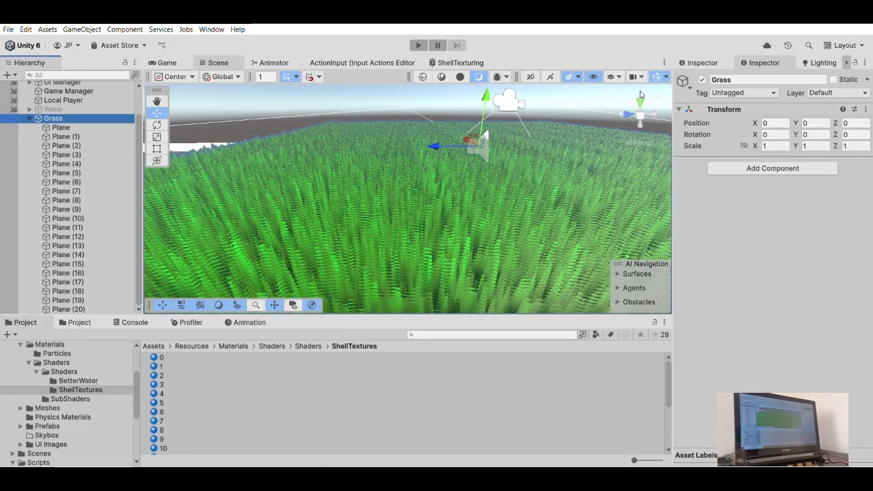
{"action": "left_click", "coordinate": [640, 102]}
{"action": "key", "text": "f"}
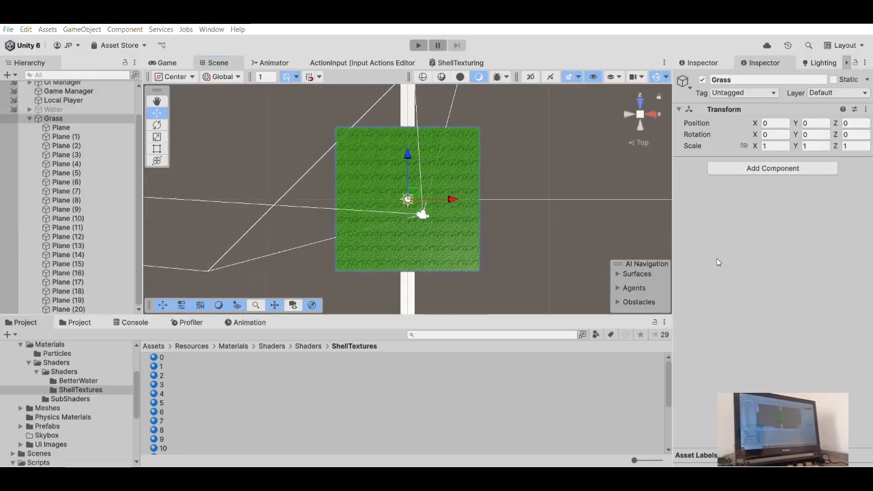
{"action": "left_click", "coordinate": [733, 201]}
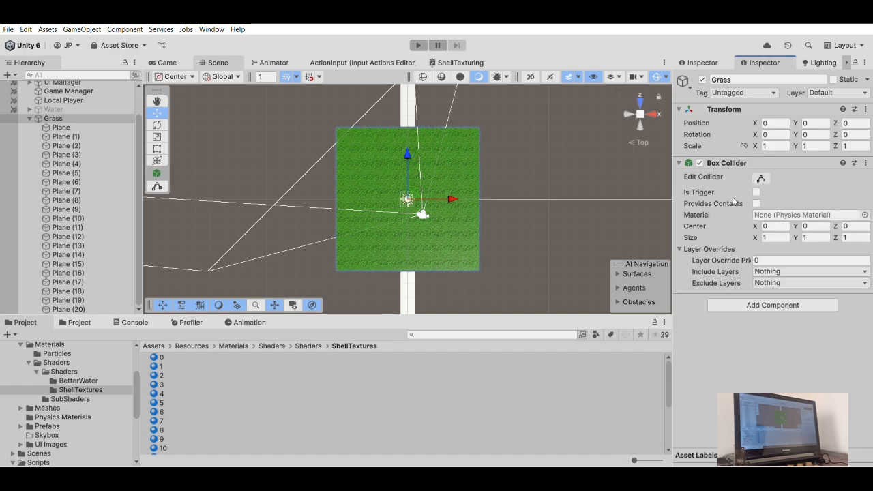
- Widen the Grass object's Box Collider to an X size of about 9.78 so it spans the grass planes
{"action": "scroll", "coordinate": [438, 171], "scroll_direction": "up", "scroll_amount": 3}
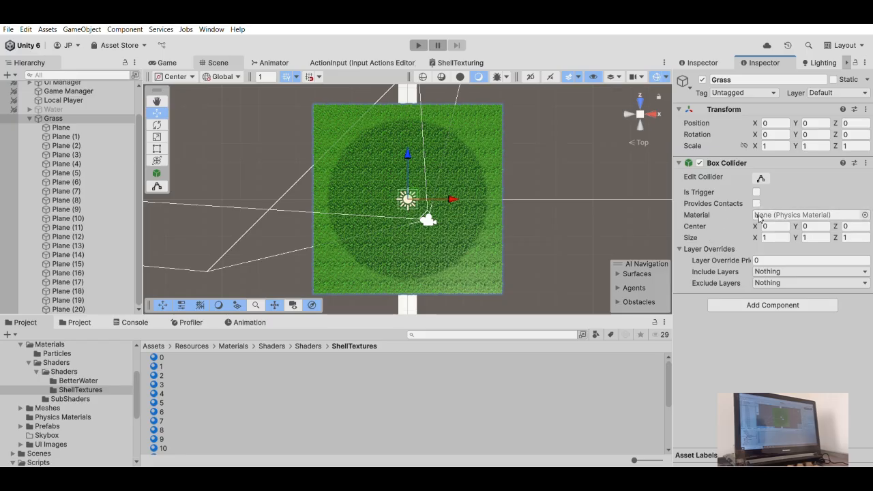
{"action": "left_click", "coordinate": [762, 175]}
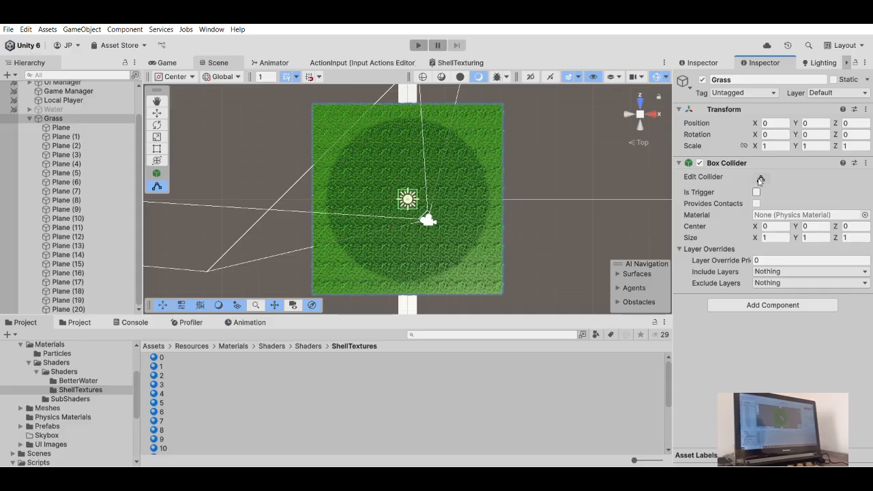
{"action": "left_click", "coordinate": [760, 176]}
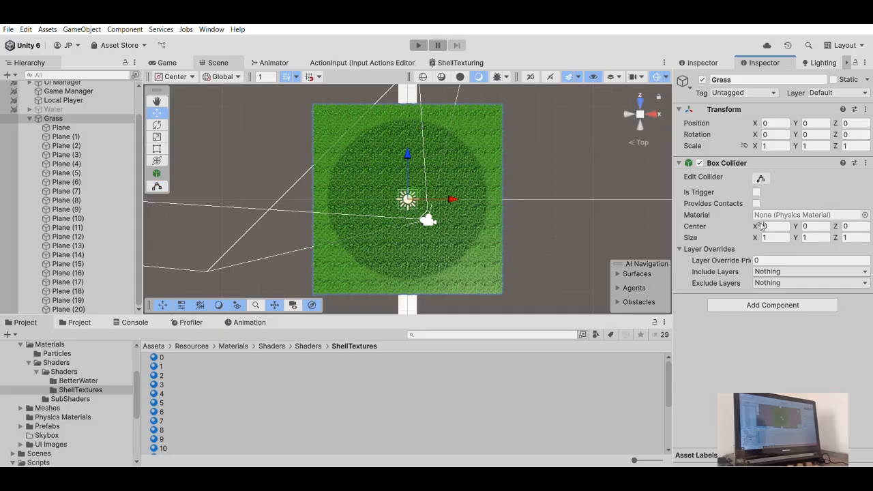
{"action": "left_click_drag", "start_coordinate": [760, 226], "coordinate": [61, 221]}
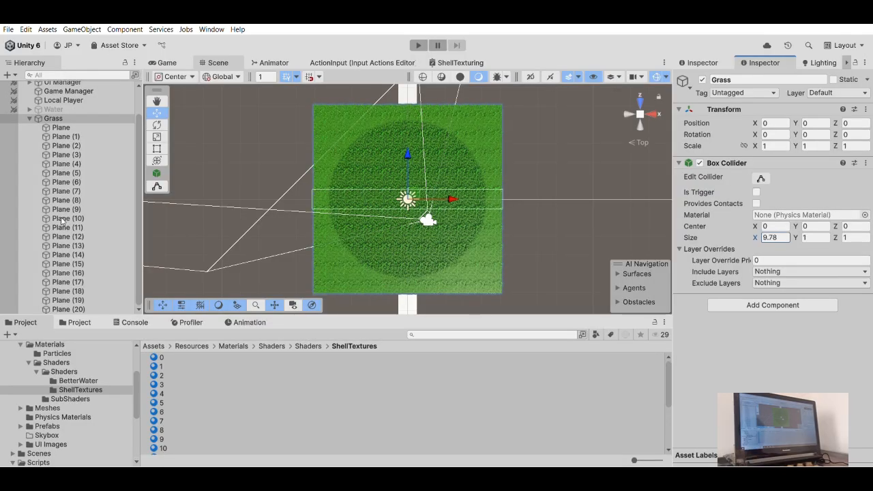
- Set the Grass object's Box Collider size to 10 on X and Z, and its center Y to -0.5
{"action": "left_click", "coordinate": [785, 234]}
{"action": "type", "text": "1"}
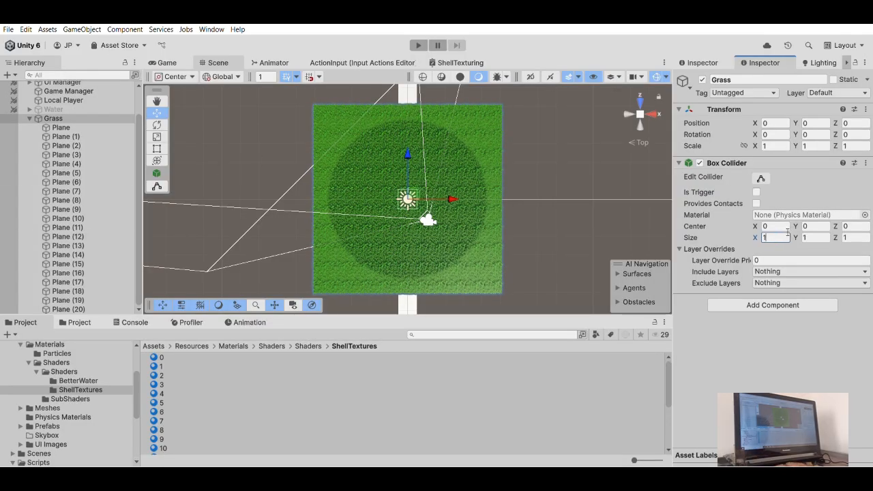
{"action": "type", "text": "0"}
{"action": "left_click", "coordinate": [852, 233]}
{"action": "type", "text": "10"}
{"action": "left_click", "coordinate": [816, 225]}
{"action": "type", "text": "-0.5"}
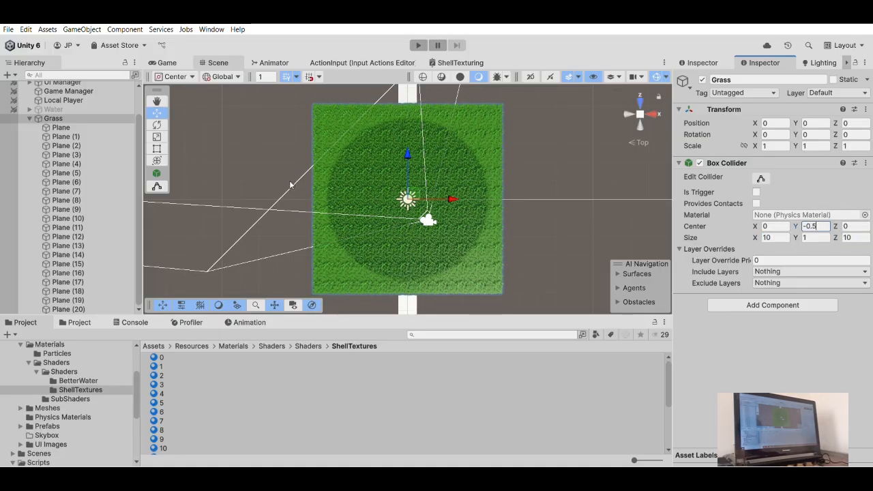
{"action": "right_click_drag", "start_coordinate": [602, 142], "coordinate": [566, 160]}
{"action": "left_click", "coordinate": [639, 114]}
{"action": "right_click_drag", "start_coordinate": [548, 221], "coordinate": [538, 412]}
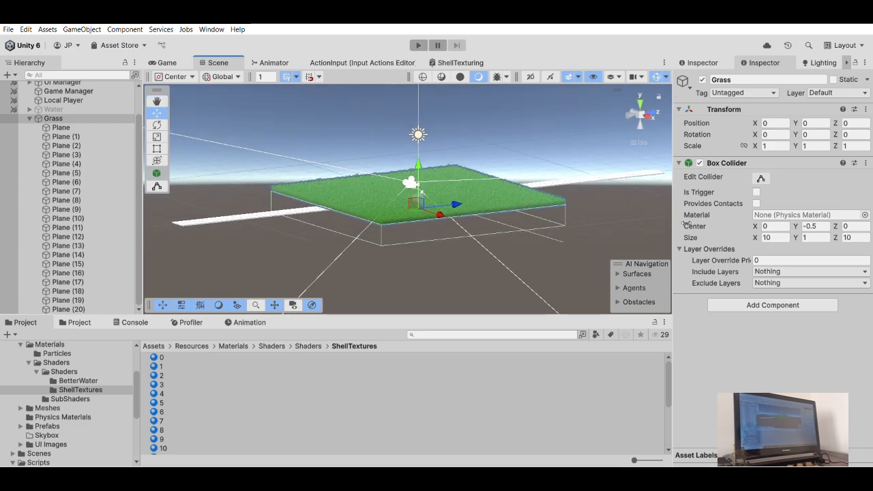
{"action": "right_click_drag", "start_coordinate": [392, 161], "coordinate": [298, 215]}
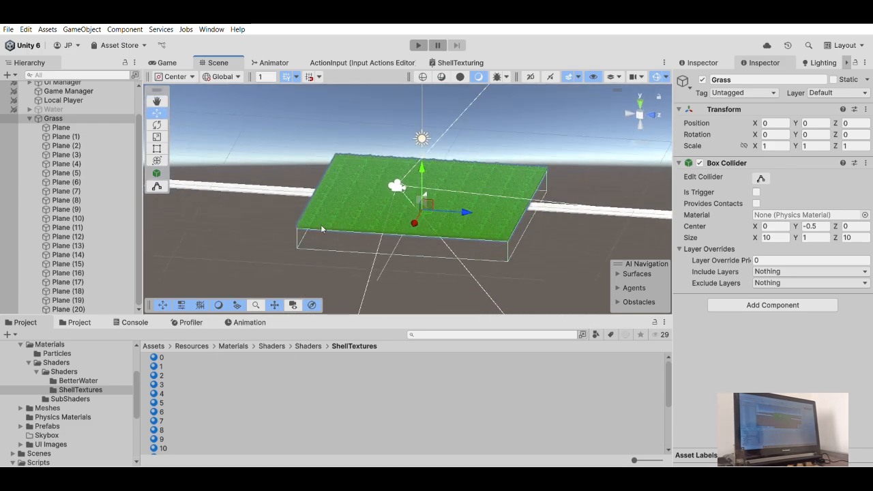
- Select all 21 shell materials, 0 to 20, and set their WindDirection to X 0.1 and Y 0.1
{"action": "left_click", "coordinate": [57, 128]}
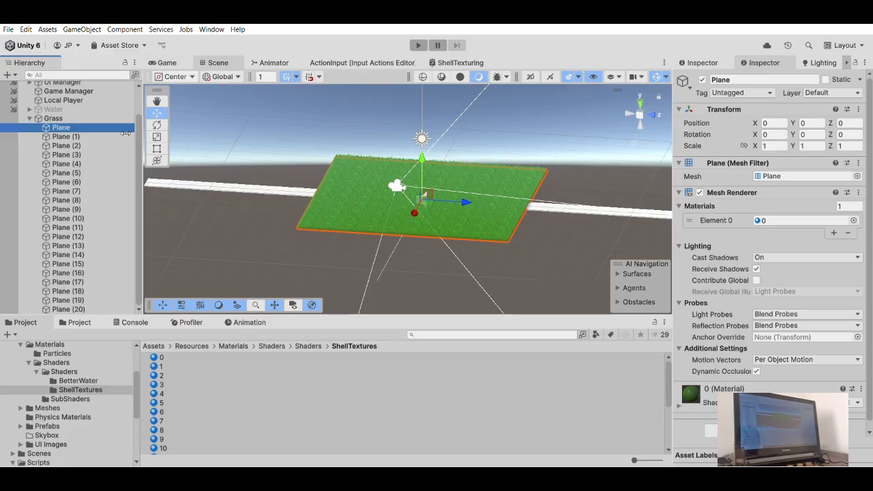
{"action": "left_click", "coordinate": [167, 355]}
{"action": "scroll", "coordinate": [175, 415], "scroll_direction": "down", "scroll_amount": 3}
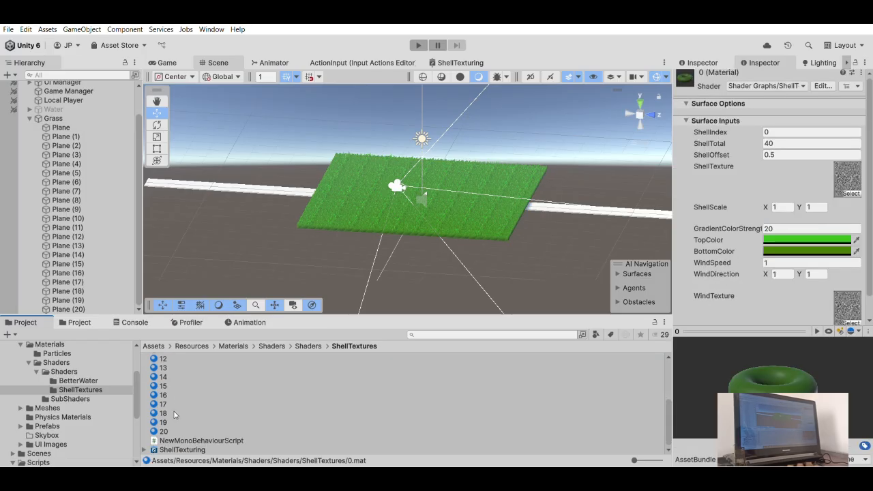
{"action": "left_click", "coordinate": [174, 419], "text": "shift"}
{"action": "left_click", "coordinate": [172, 427], "text": "shift"}
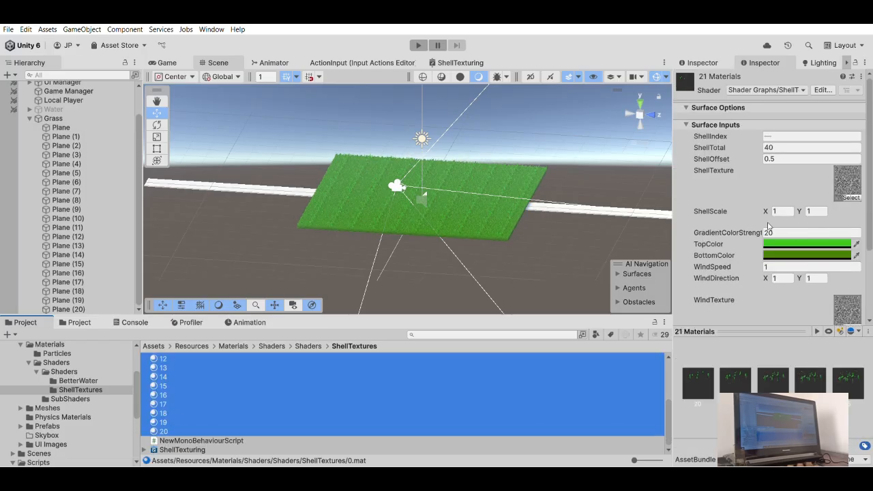
{"action": "left_click", "coordinate": [782, 277]}
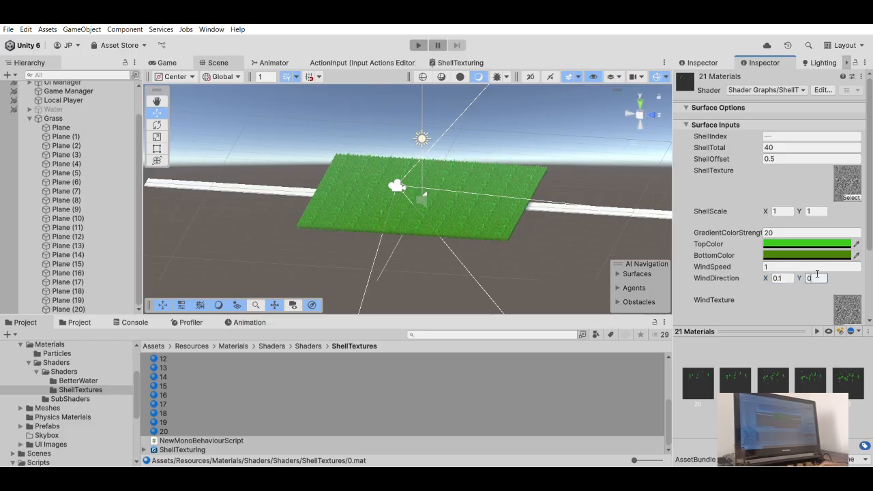
{"action": "scroll", "coordinate": [341, 166], "scroll_direction": "up", "scroll_amount": 4}
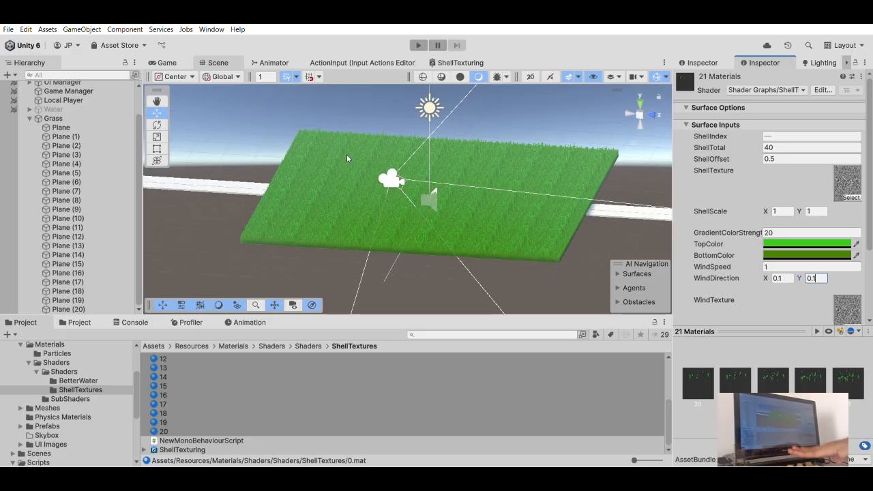
{"action": "left_click_drag", "start_coordinate": [381, 150], "coordinate": [552, 149], "text": "alt"}
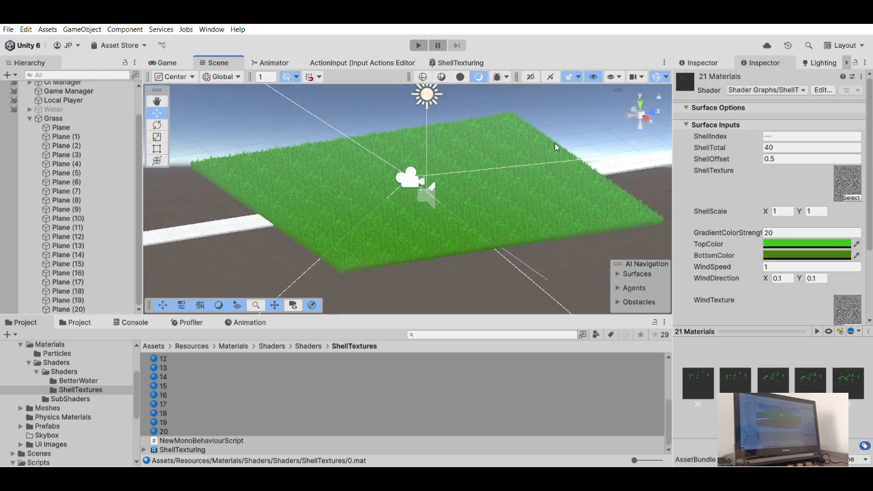
- Run the game and enter the saved world "New World" to try out the grass with the character
{"action": "left_click", "coordinate": [418, 44]}
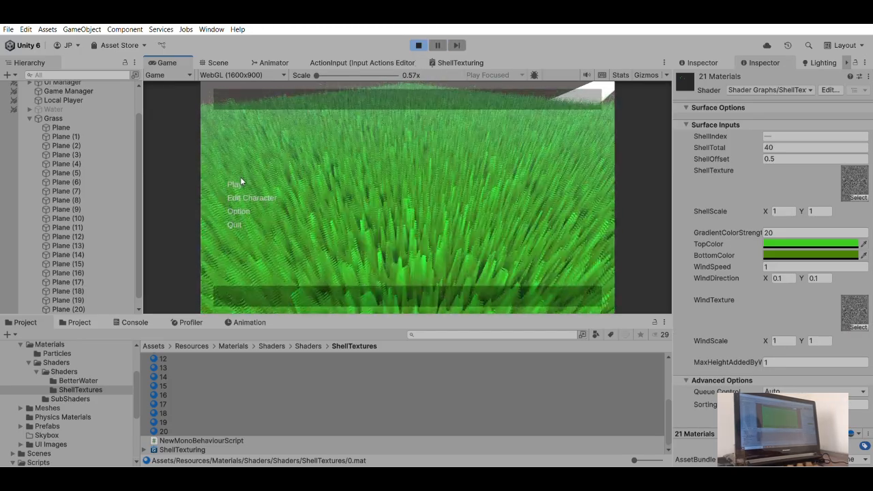
{"action": "left_click", "coordinate": [231, 179]}
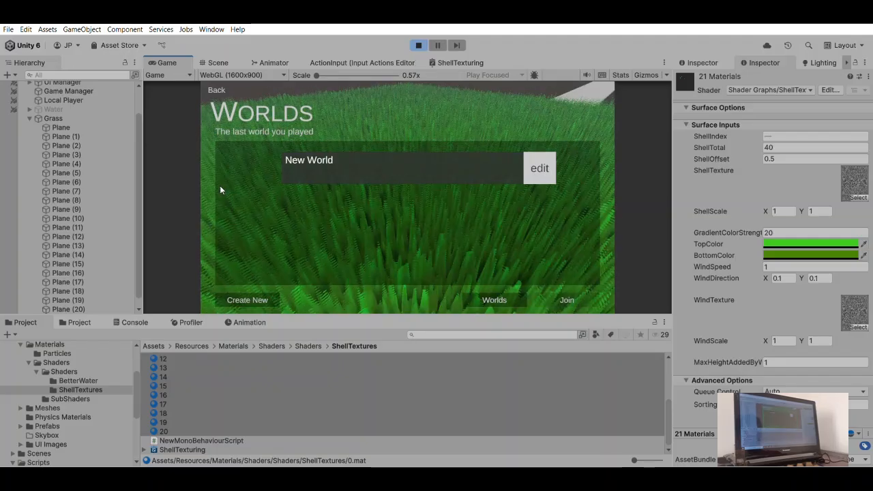
{"action": "left_click", "coordinate": [353, 159]}
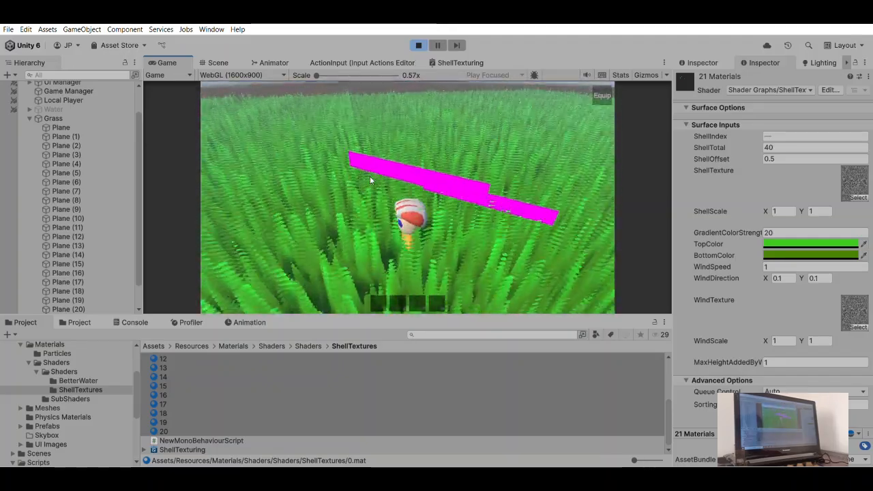
{"action": "key", "text": "space"}
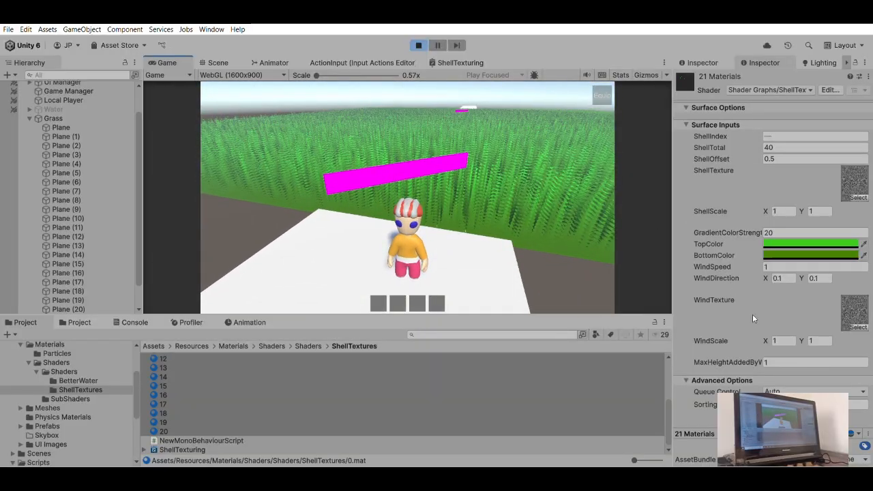
- Set the WindSpeed of the 21 shell materials to 0.1 while the game runs
{"action": "left_click", "coordinate": [775, 266]}
{"action": "type", "text": "0"}
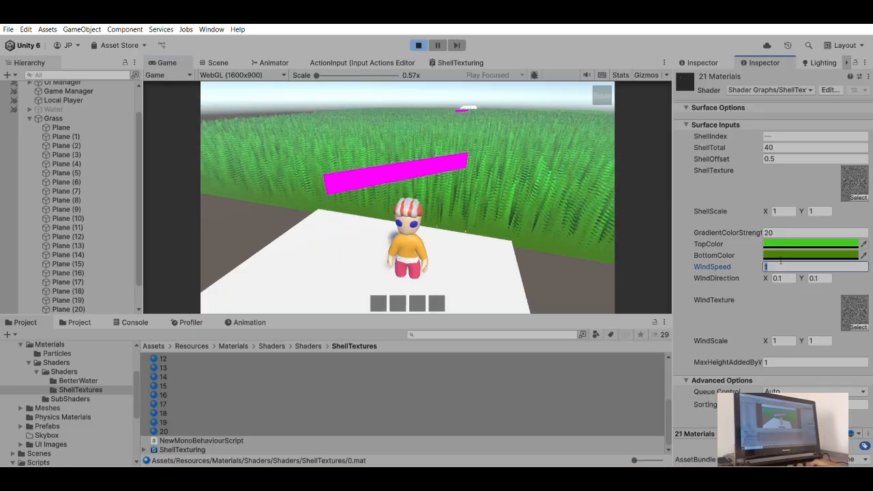
{"action": "type", "text": ".1"}
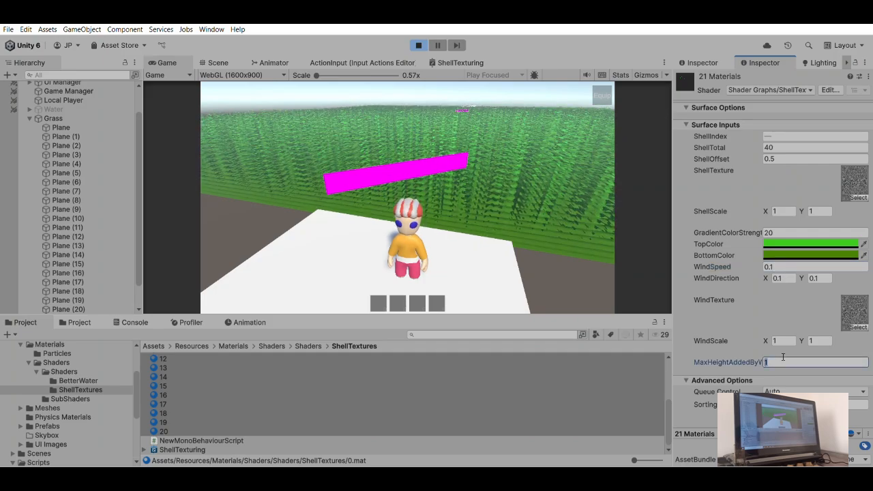
- Lower the ShellOffset of the 21 shell materials to 0.1 and check the grass height in the running game
{"action": "left_click", "coordinate": [774, 157]}
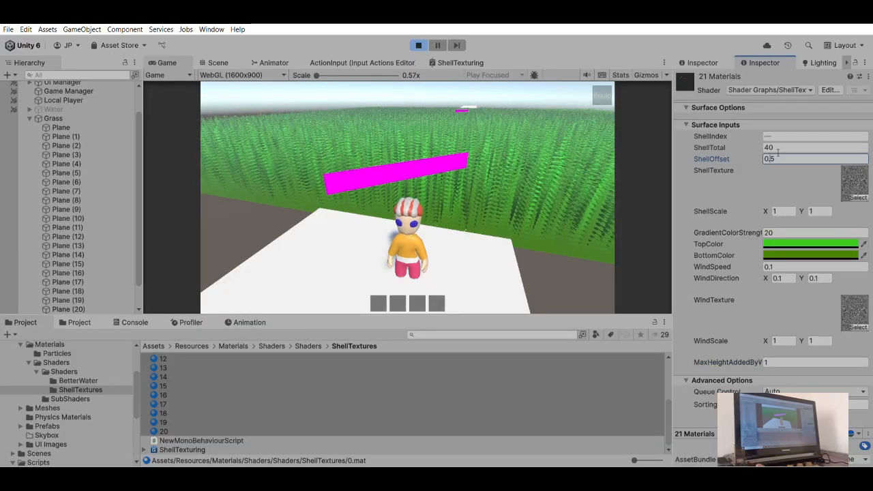
{"action": "type", "text": "1"}
{"action": "key", "text": "BackSpace"}
{"action": "type", "text": "2"}
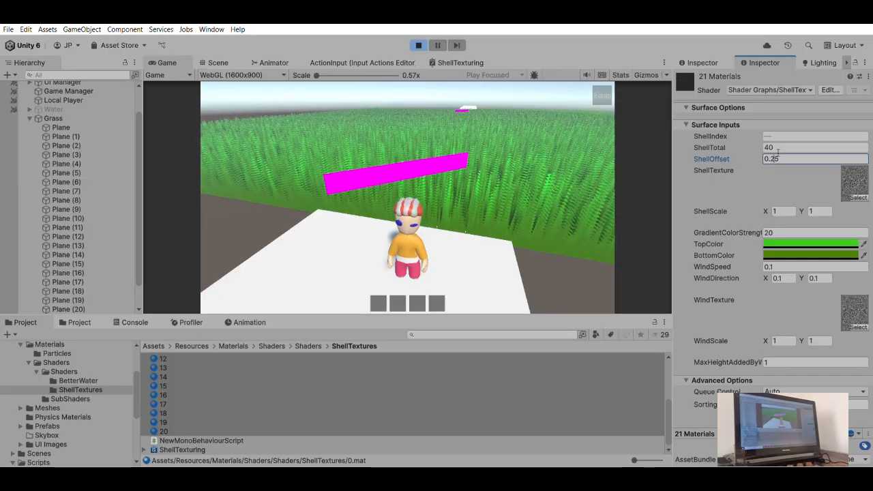
{"action": "key", "text": "BackSpace"}
{"action": "key", "text": "BackSpace"}
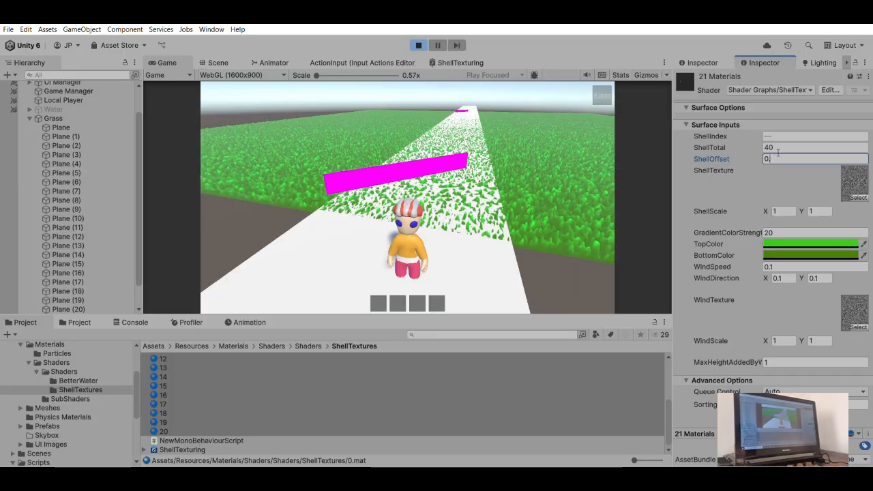
{"action": "type", "text": "1"}
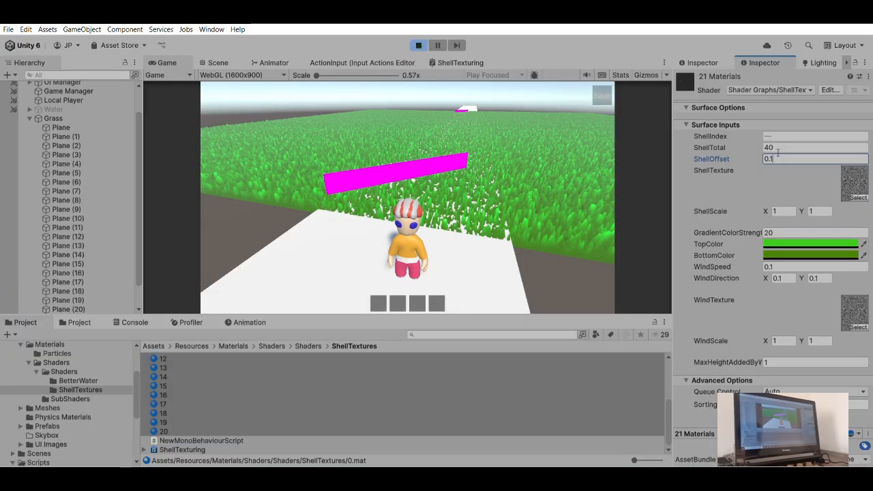
{"action": "left_click", "coordinate": [499, 202]}
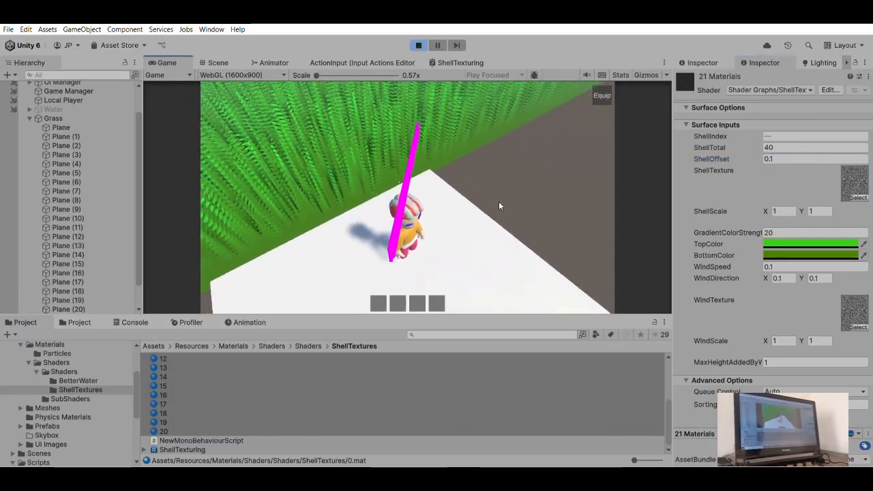
- Set the wind's maximum added height on the 21 shell materials to 0.5 and walk the character through the grass
{"action": "left_click", "coordinate": [774, 360]}
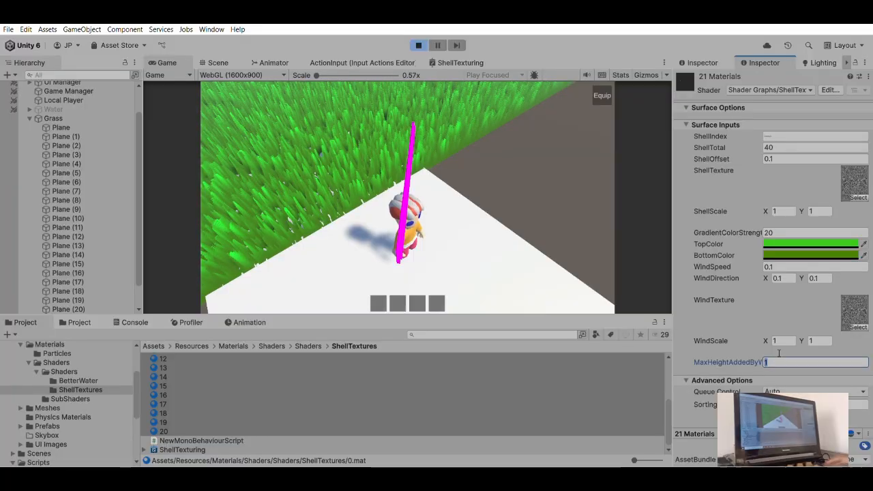
{"action": "type", "text": "0.5"}
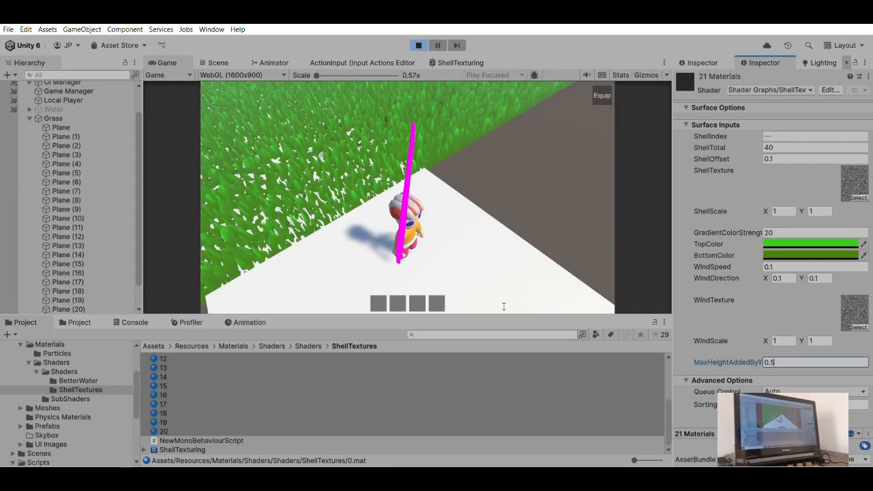
{"action": "right_click_drag", "start_coordinate": [437, 224], "coordinate": [483, 183]}
{"action": "key", "text": "s"}
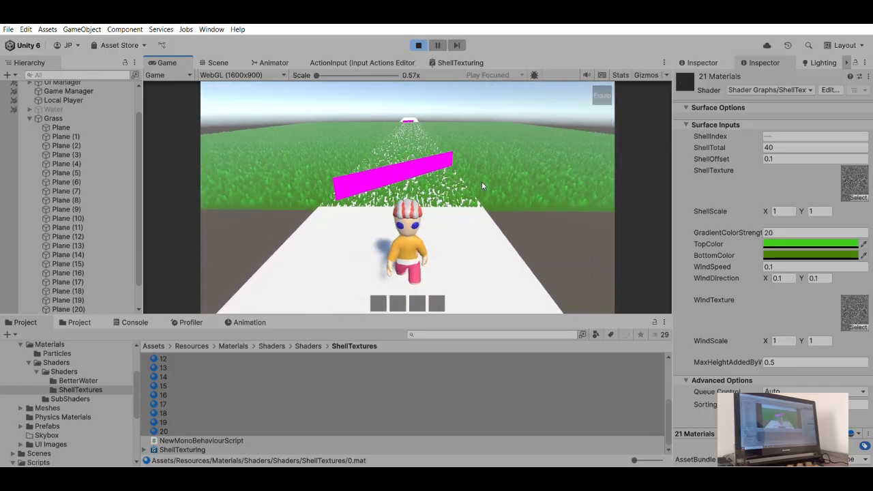
{"action": "key", "text": "w"}
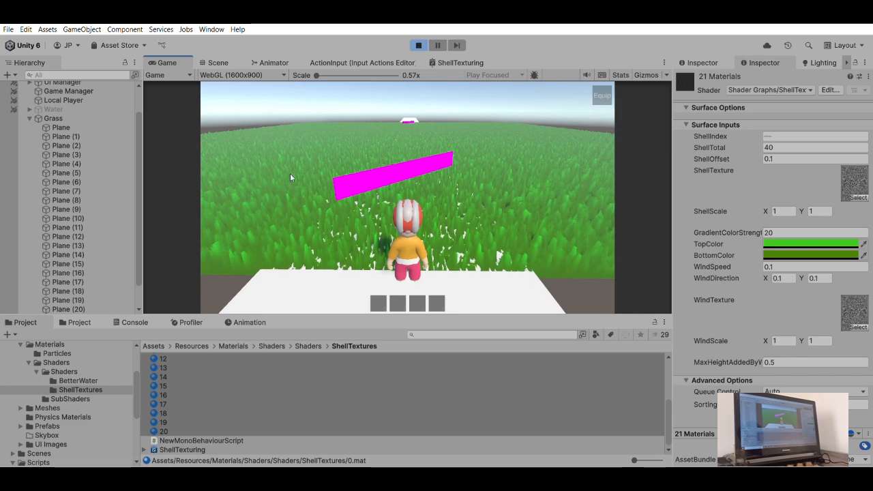
- Deactivate the ten odd-numbered grass planes, Plane (1) through Plane (19), in the running game
{"action": "left_click", "coordinate": [76, 136]}
{"action": "left_click", "coordinate": [76, 155], "text": "shift"}
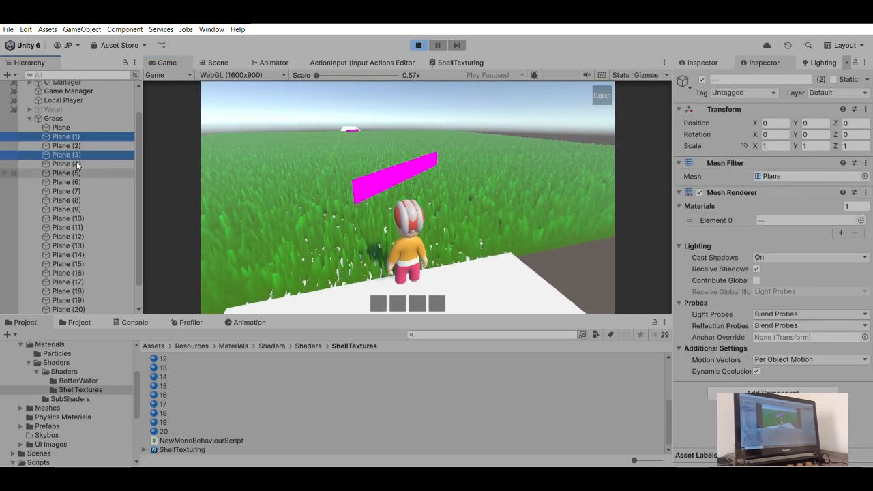
{"action": "left_click", "coordinate": [76, 173], "text": "ctrl"}
{"action": "left_click", "coordinate": [77, 191], "text": "ctrl"}
{"action": "left_click", "coordinate": [76, 209], "text": "ctrl"}
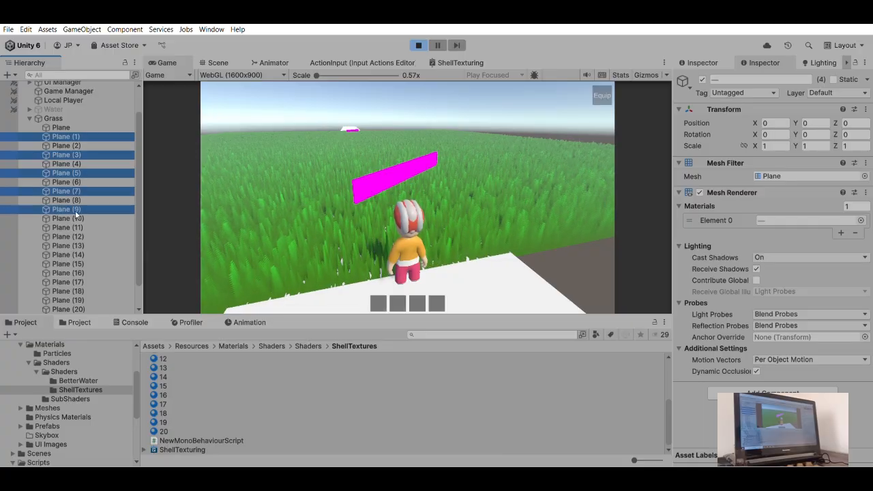
{"action": "left_click", "coordinate": [74, 228], "text": "ctrl"}
{"action": "left_click", "coordinate": [76, 264], "text": "ctrl"}
{"action": "left_click", "coordinate": [76, 281], "text": "ctrl"}
{"action": "left_click", "coordinate": [76, 300], "text": "ctrl"}
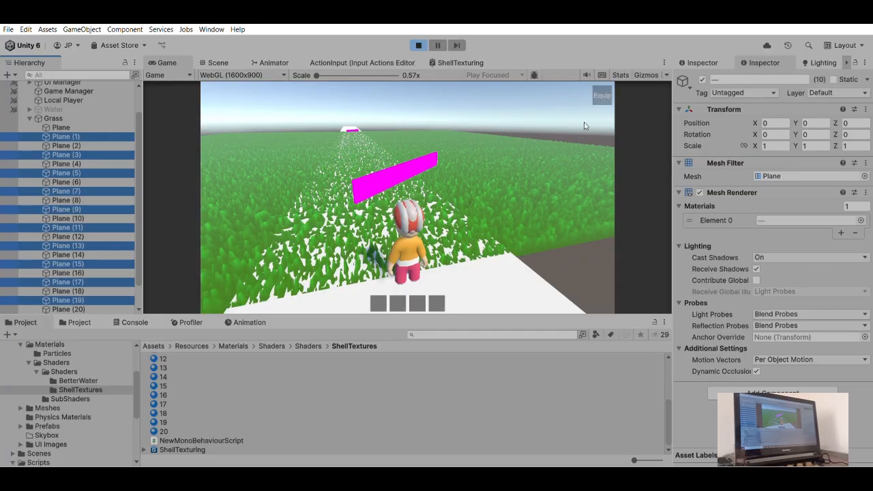
{"action": "left_click", "coordinate": [702, 80]}
- Walk the character around and turn the camera to examine how the grass looks with fewer shell planes
{"action": "mouse_move", "coordinate": [486, 129]}
{"action": "left_mouse_down"}
{"action": "mouse_move", "coordinate": [463, 132]}
{"action": "mouse_move", "coordinate": [493, 176]}
{"action": "mouse_move", "coordinate": [488, 129]}
{"action": "mouse_move", "coordinate": [479, 127]}
{"action": "left_mouse_up"}
{"action": "key", "text": "w"}
{"action": "key", "text": "s"}
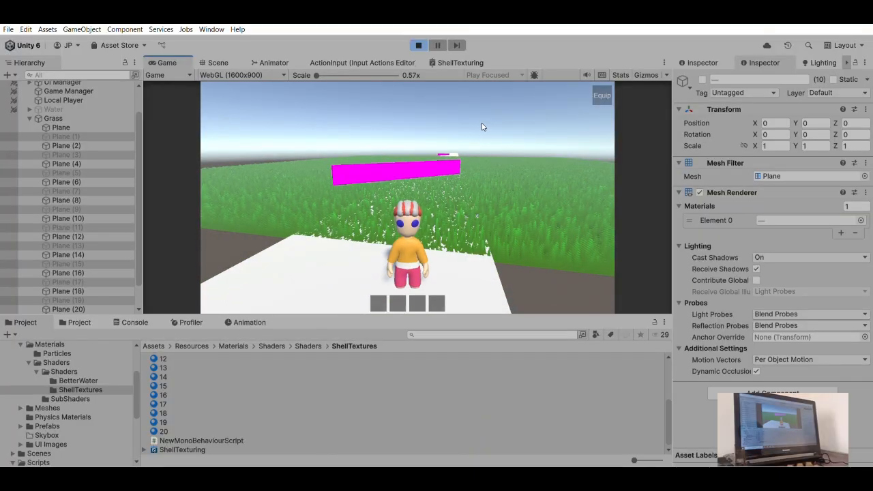
{"action": "left_click_drag", "start_coordinate": [408, 188], "coordinate": [495, 181]}
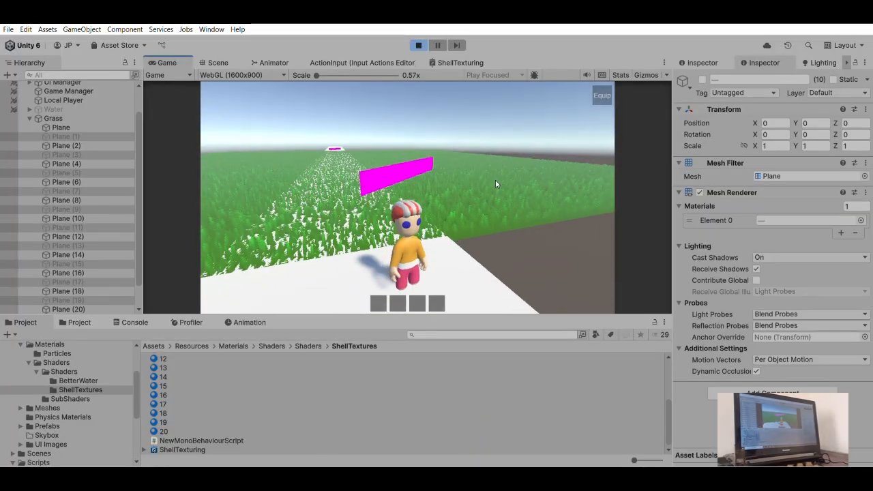
{"action": "key", "text": "a"}
{"action": "key", "text": "d"}
{"action": "key", "text": "a"}
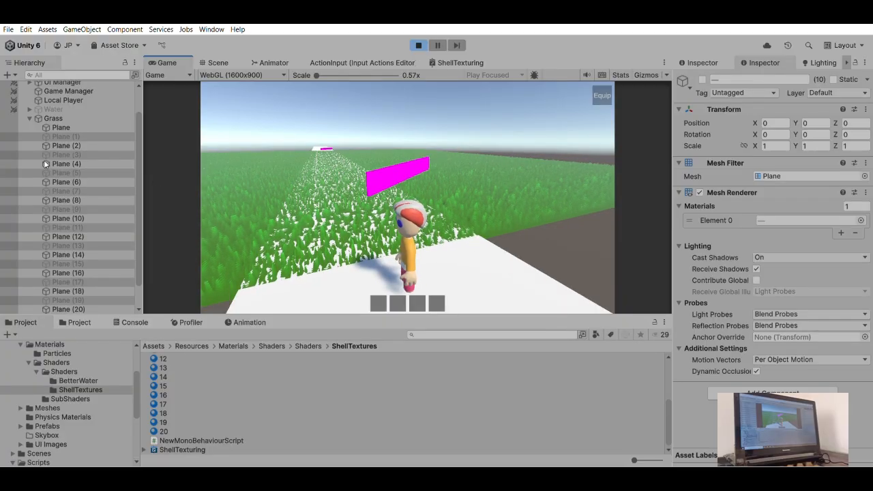
- Raise the Grass parent object to a Y position of 0.12 and walk the character to check it against the path
{"action": "left_click", "coordinate": [53, 118]}
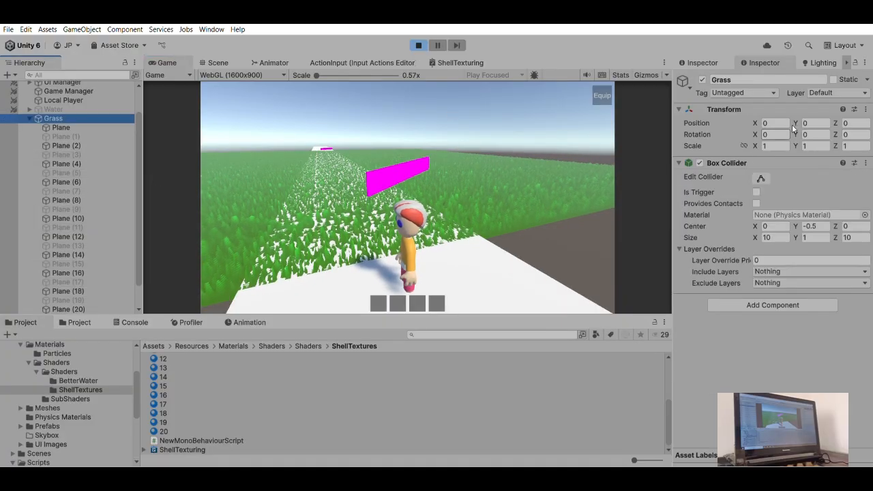
{"action": "left_click_drag", "start_coordinate": [803, 117], "coordinate": [802, 116]}
{"action": "key", "text": "BackSpace"}
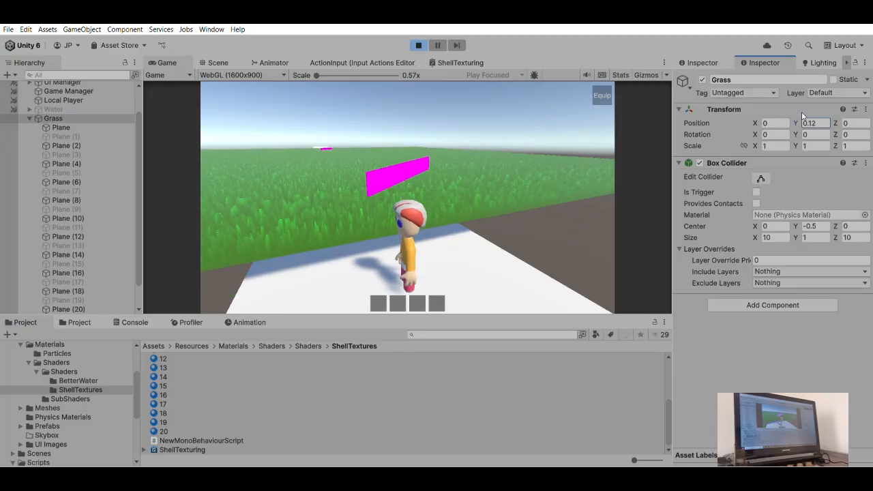
{"action": "type", "text": "2"}
{"action": "left_click", "coordinate": [524, 191]}
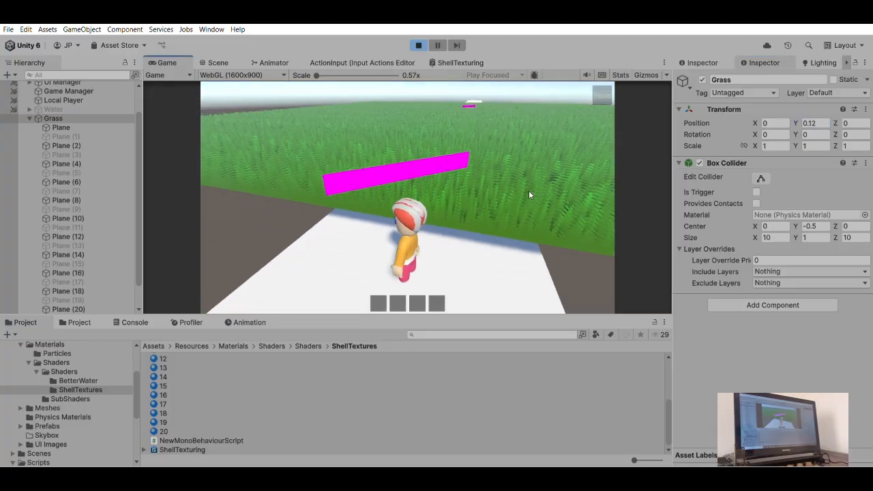
{"action": "key", "text": "w"}
{"action": "key", "text": "s"}
{"action": "key", "text": "w"}
{"action": "key", "text": "s"}
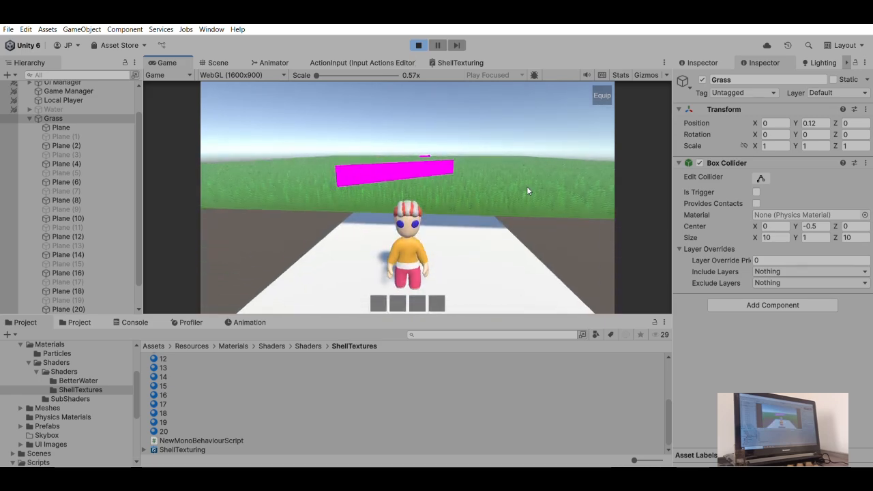
- Set GradientColorStrength to 30 on the 21 shell materials, 0 through 20, and check the grass in the running game
{"action": "key", "text": "d"}
{"action": "right_click_drag", "start_coordinate": [487, 191], "coordinate": [519, 193]}
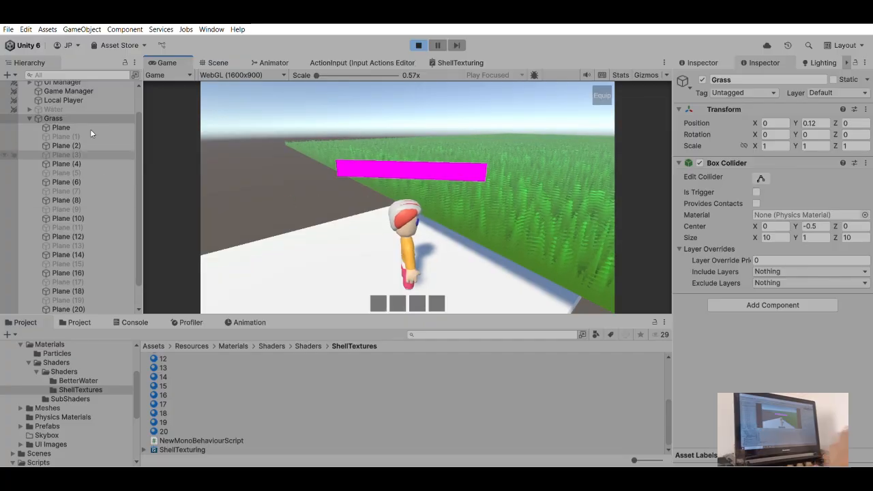
{"action": "scroll", "coordinate": [170, 351], "scroll_direction": "up", "scroll_amount": 3}
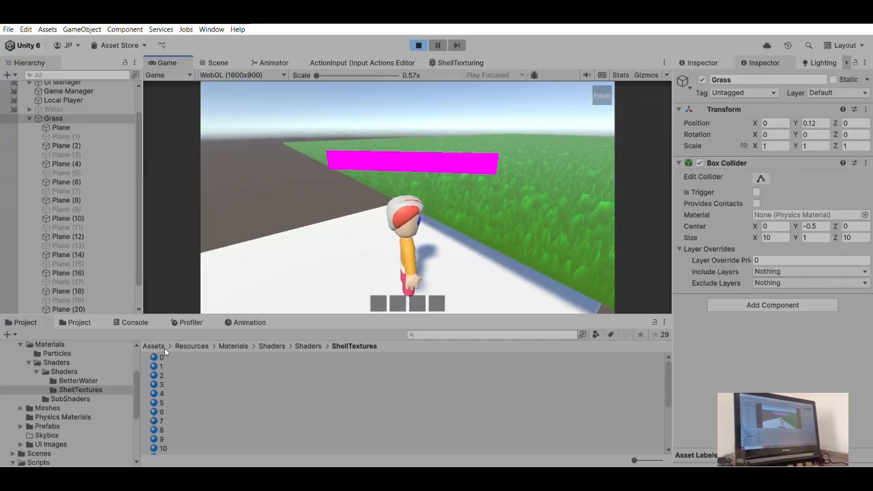
{"action": "left_click", "coordinate": [164, 355]}
{"action": "scroll", "coordinate": [168, 361], "scroll_direction": "down", "scroll_amount": 2}
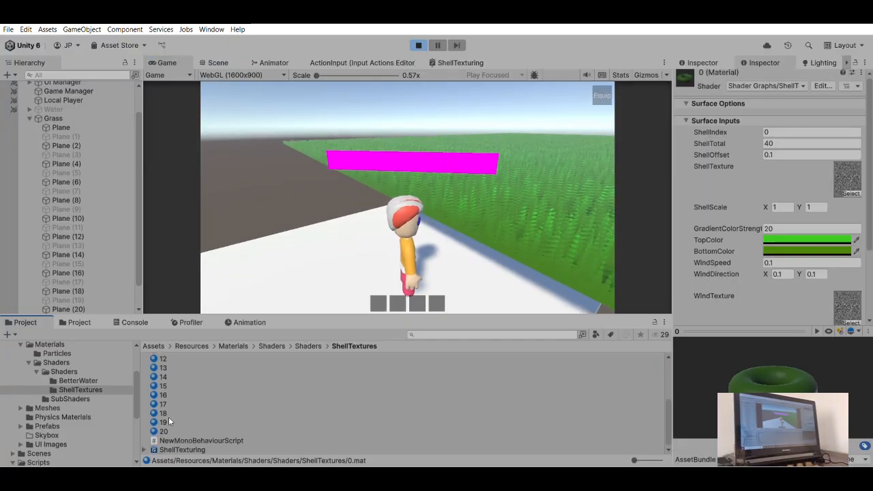
{"action": "left_click", "coordinate": [164, 430], "text": "shift"}
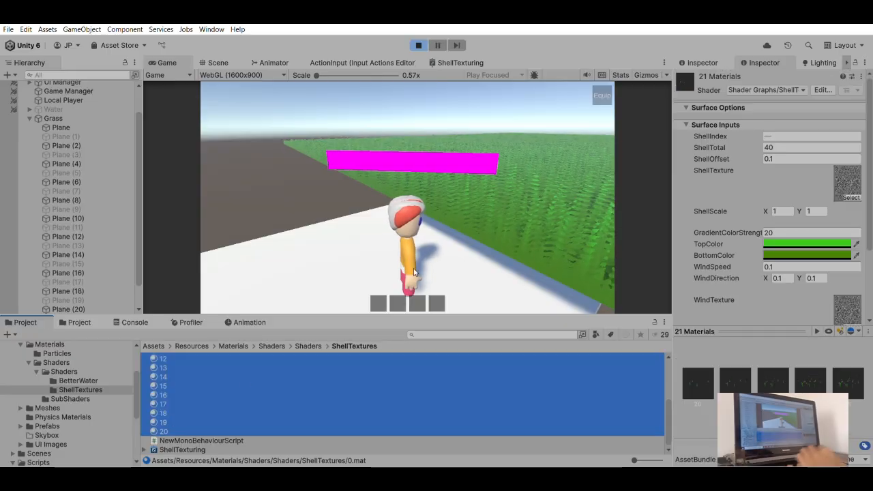
{"action": "left_click", "coordinate": [529, 178]}
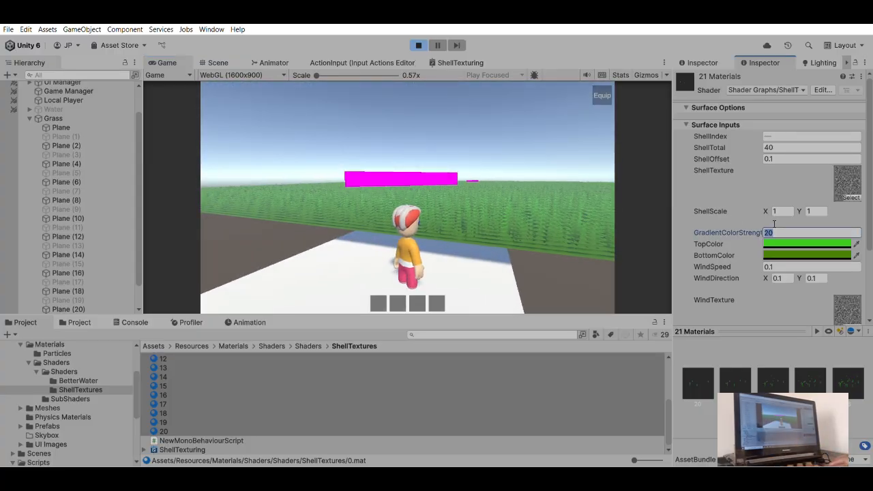
{"action": "type", "text": "0"}
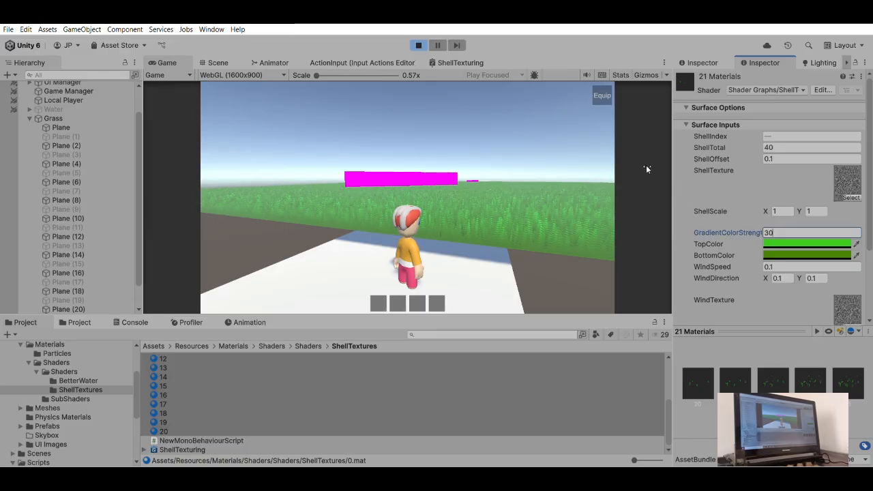
{"action": "left_click", "coordinate": [527, 173]}
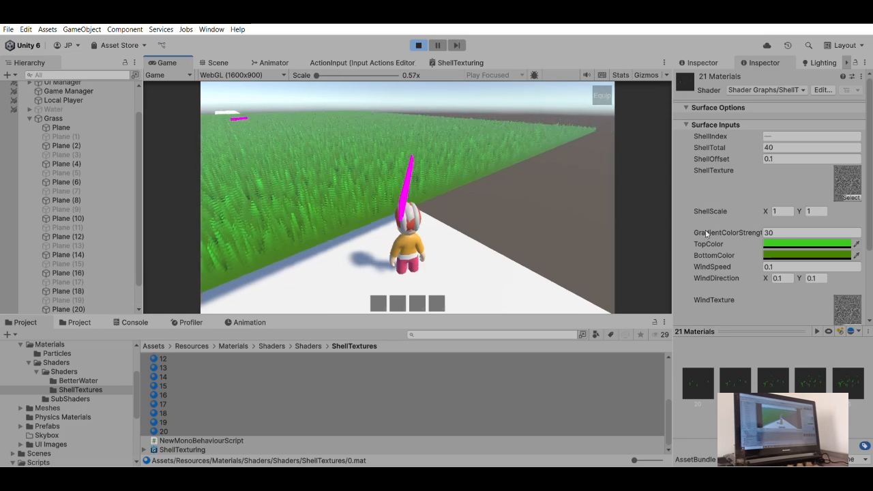
- Set the WindScale of the 21 shell materials to 0.01 in X and Y and walk the character into the grass
{"action": "scroll", "coordinate": [745, 266], "scroll_direction": "down", "scroll_amount": 3}
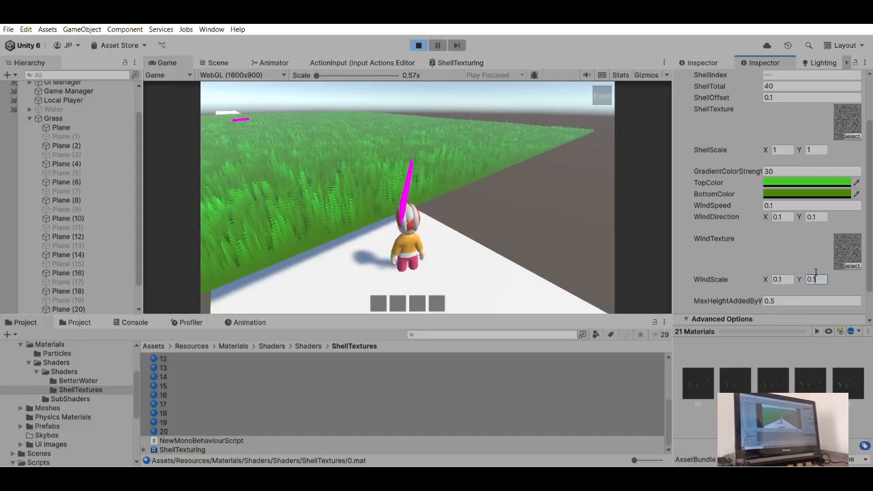
{"action": "left_click_drag", "start_coordinate": [496, 154], "coordinate": [475, 154]}
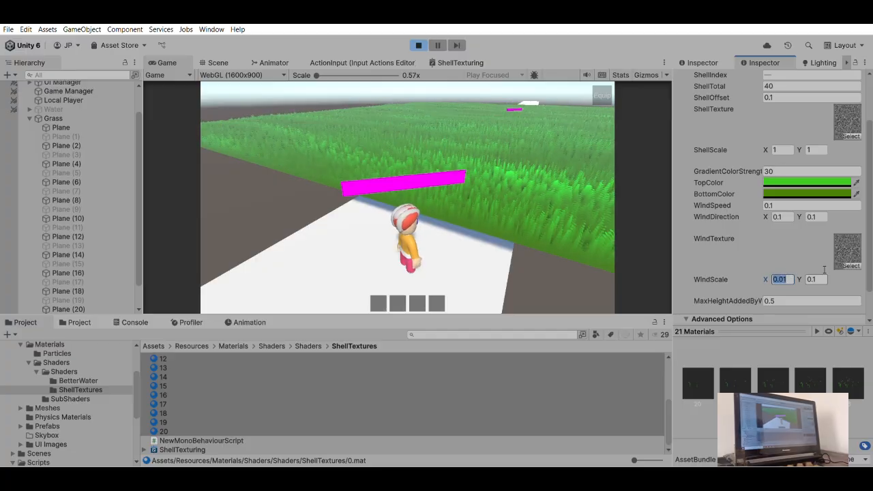
{"action": "key", "text": "Tab"}
{"action": "left_click_drag", "start_coordinate": [506, 166], "coordinate": [418, 158]}
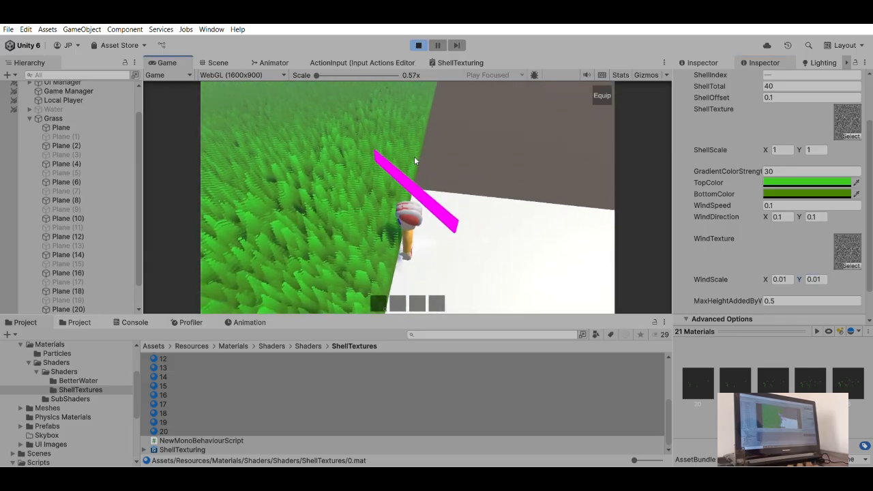
{"action": "key", "text": "w"}
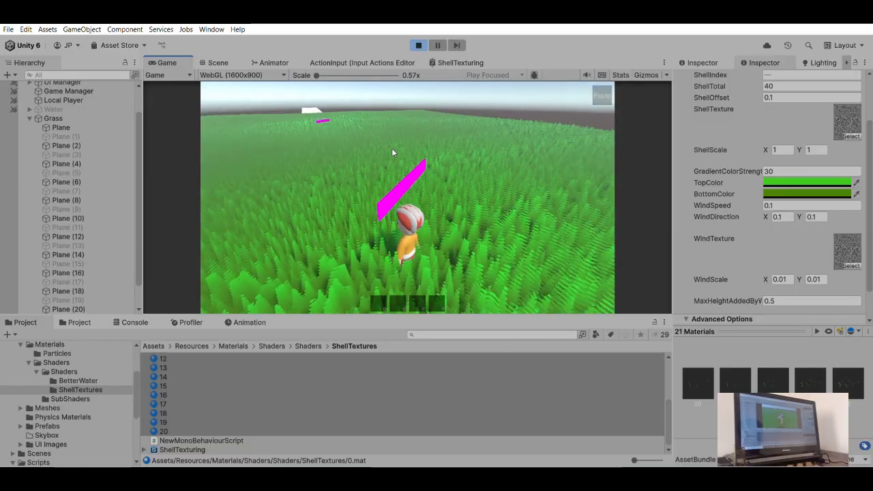
- Set the WindScale of the 21 shell materials to 0.03 in X and Y and walk the character through the grass
{"action": "scroll", "coordinate": [782, 272], "scroll_direction": "down", "scroll_amount": 2}
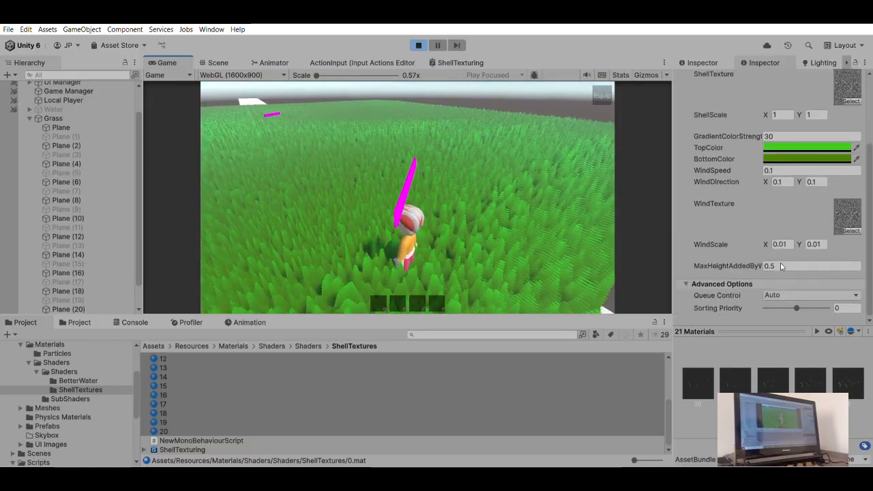
{"action": "left_click_drag", "start_coordinate": [782, 239], "coordinate": [787, 237]}
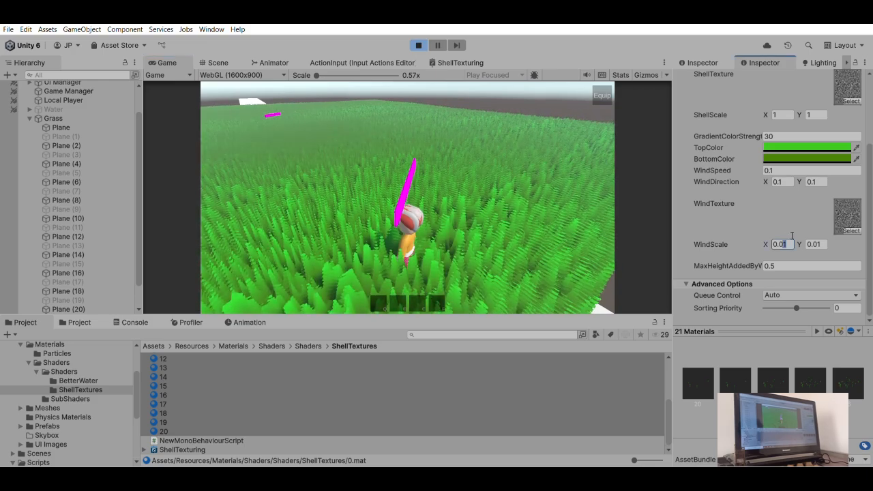
{"action": "type", "text": "3"}
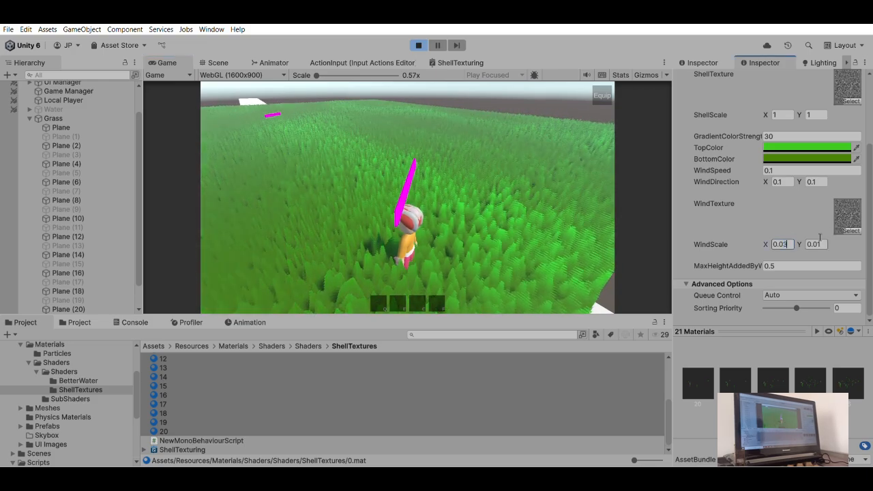
{"action": "left_click", "coordinate": [441, 175]}
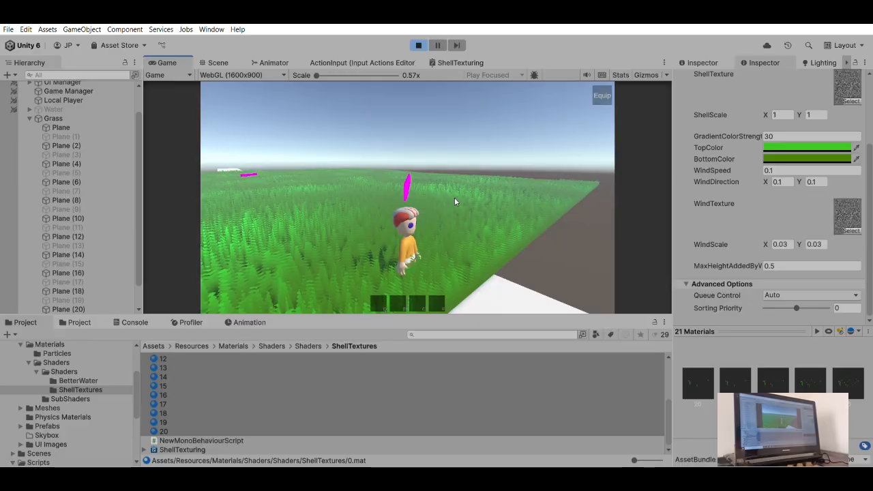
{"action": "key", "text": "w"}
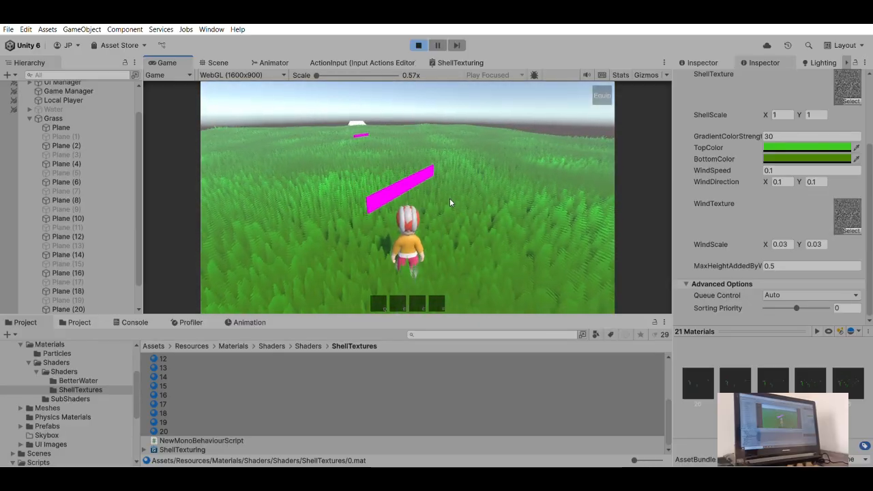
{"action": "key", "text": "d"}
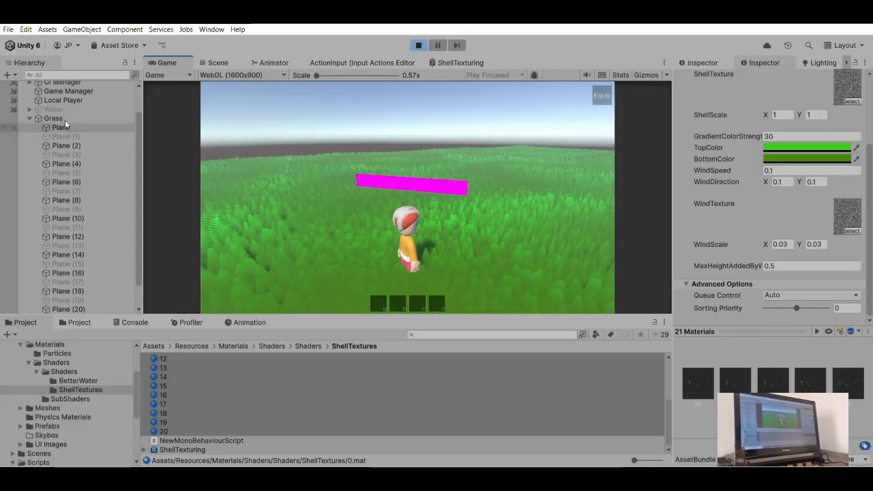
- Reactivate all 21 grass planes, Plane through Plane (20), together in the running game
{"action": "left_click", "coordinate": [61, 126]}
{"action": "scroll", "coordinate": [75, 225], "scroll_direction": "down", "scroll_amount": 2}
{"action": "left_click", "coordinate": [76, 280], "text": "shift"}
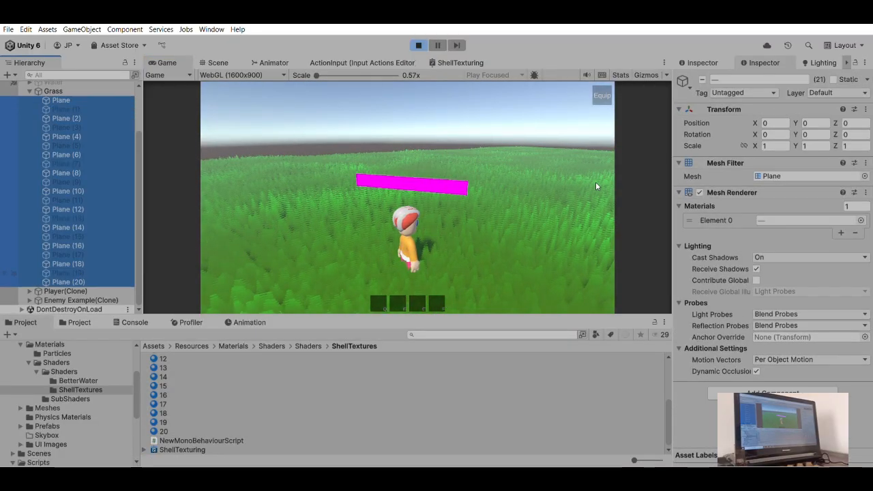
{"action": "left_click", "coordinate": [702, 69]}
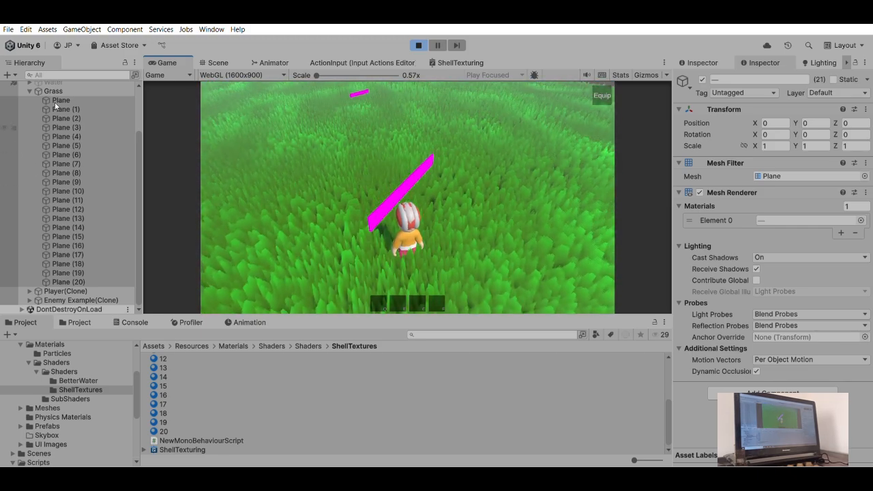
- Give the 21 shell materials a salmon TopColor and a black BottomColor, and view the recoloured grass around the character
{"action": "left_click", "coordinate": [51, 89]}
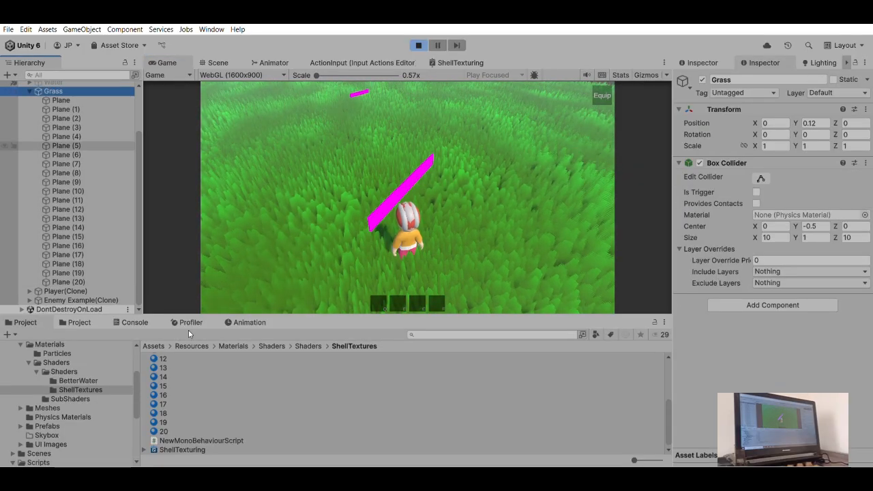
{"action": "scroll", "coordinate": [181, 356], "scroll_direction": "up", "scroll_amount": 4}
{"action": "left_click", "coordinate": [171, 356]}
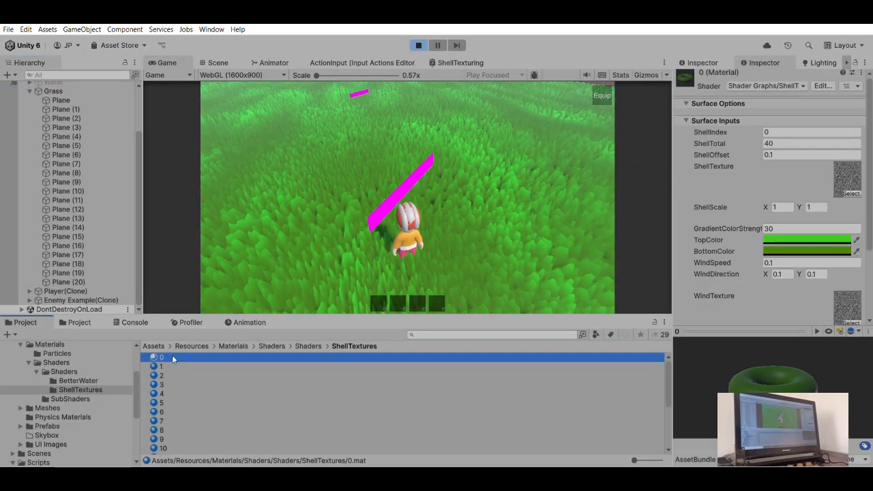
{"action": "scroll", "coordinate": [170, 403], "scroll_direction": "down", "scroll_amount": 4}
{"action": "left_click", "coordinate": [168, 435], "text": "shift"}
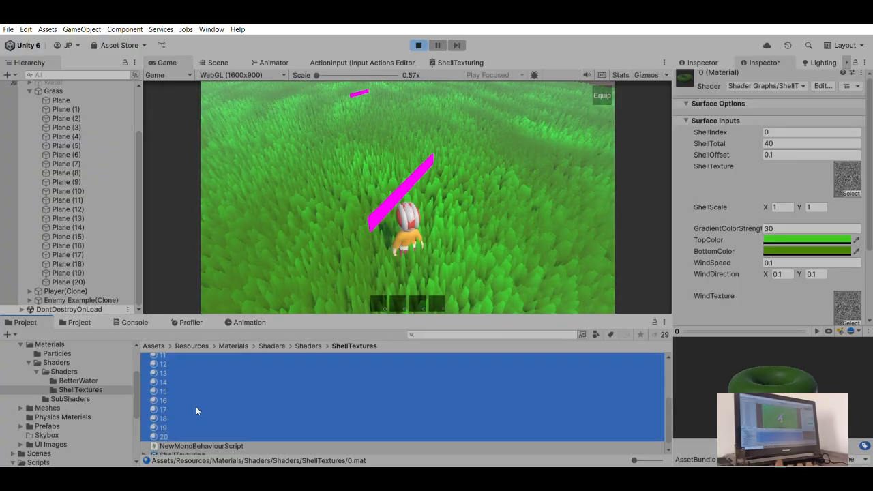
{"action": "left_click", "coordinate": [361, 190]}
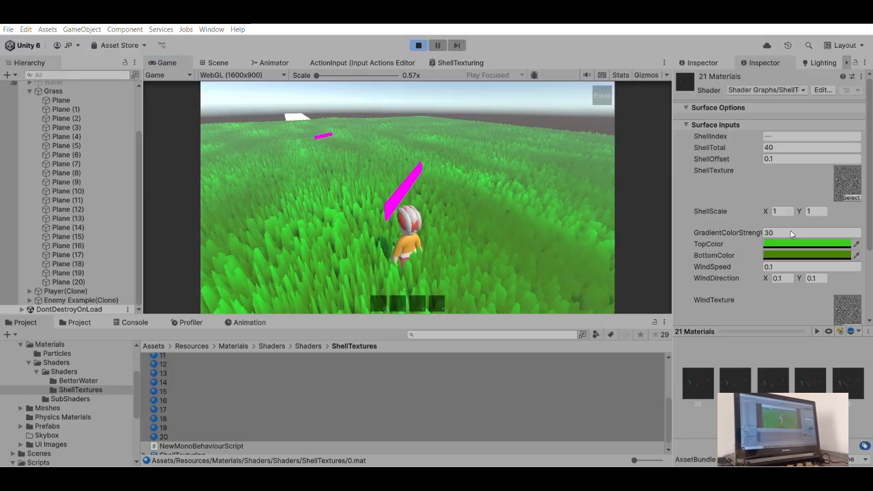
{"action": "left_click", "coordinate": [860, 275]}
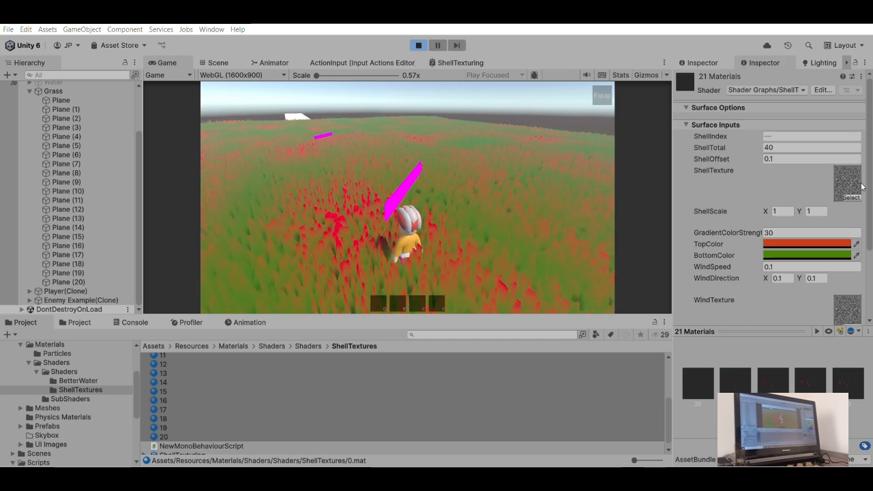
{"action": "left_click", "coordinate": [755, 324]}
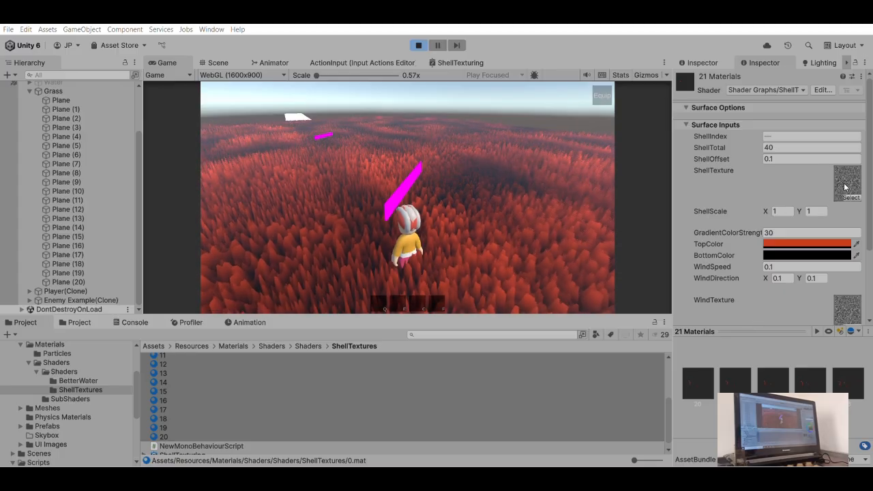
{"action": "left_click", "coordinate": [474, 150]}
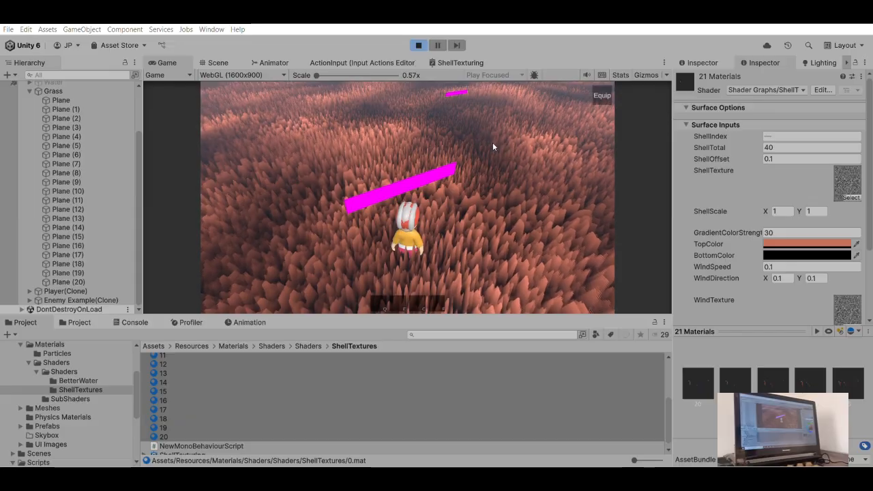
{"action": "left_click_drag", "start_coordinate": [458, 120], "coordinate": [482, 154]}
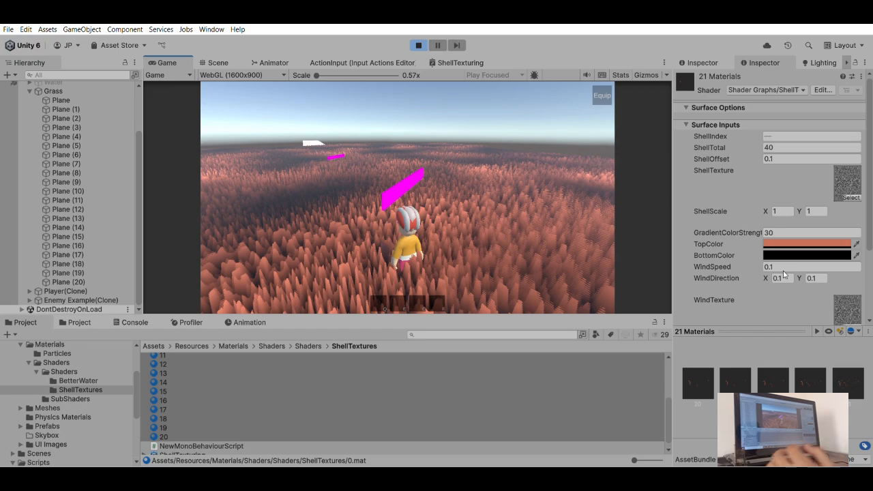
- Set the WindDirection X of the 21 shell materials to 0 and check the wind movement in the game
{"action": "double_click", "coordinate": [784, 274]}
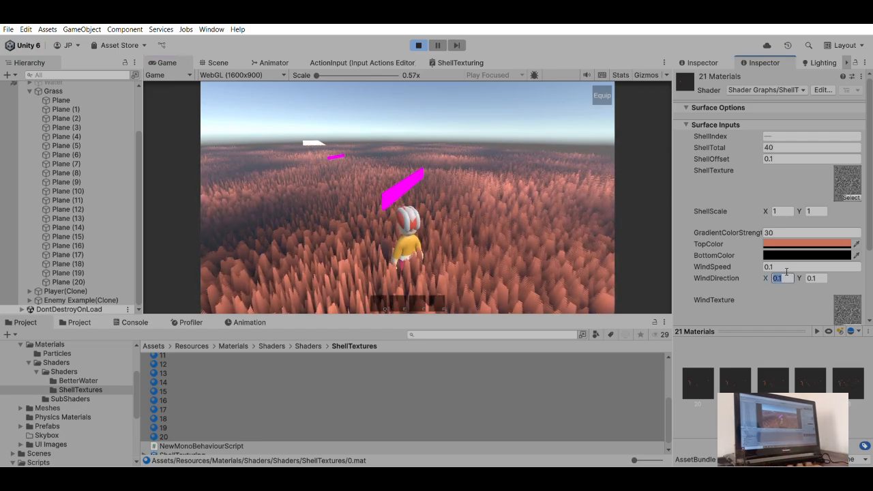
{"action": "type", "text": "0"}
{"action": "left_click", "coordinate": [424, 145]}
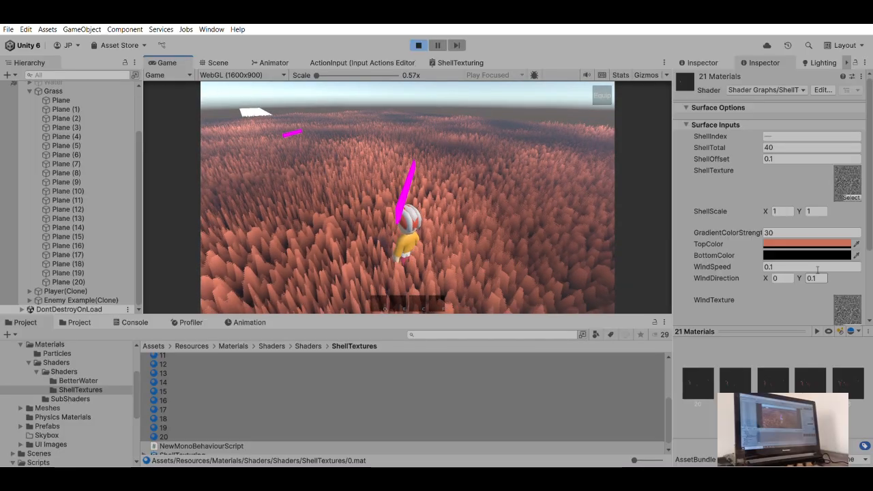
- Try a WindDirection Y of 10 on the 21 shell materials, and return it to 0.1
{"action": "left_click", "coordinate": [814, 278]}
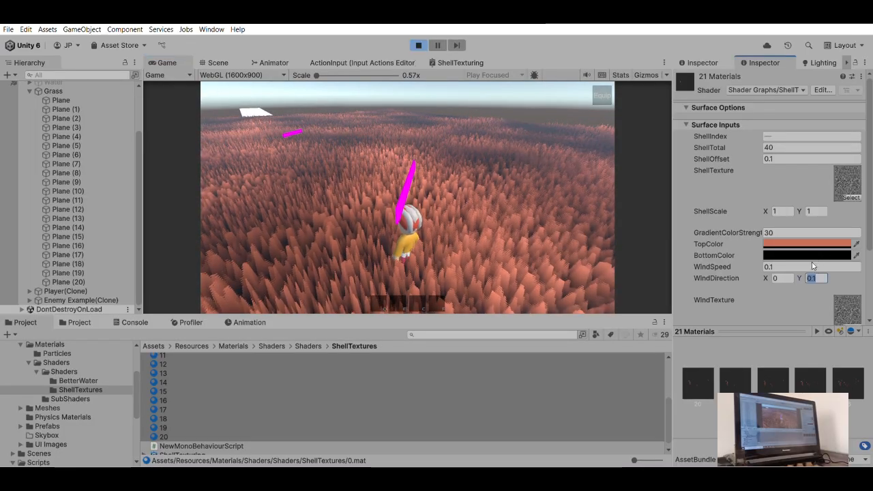
{"action": "type", "text": "10"}
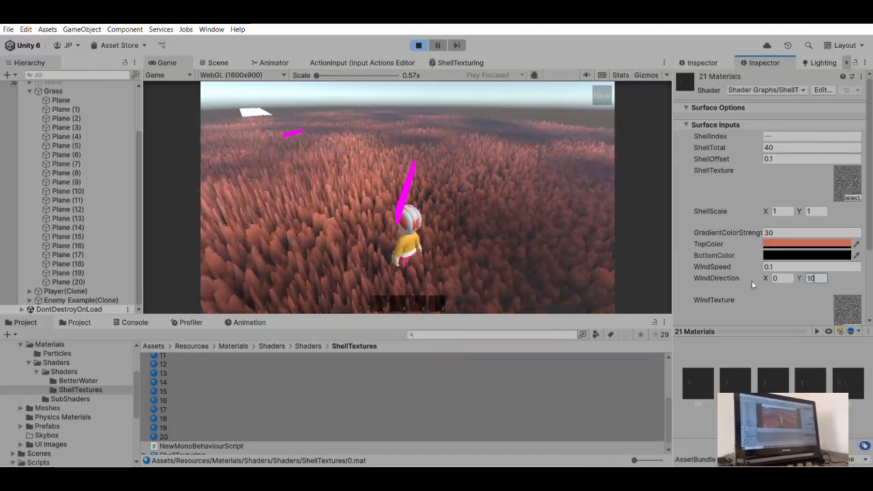
{"action": "key", "text": "BackSpace"}
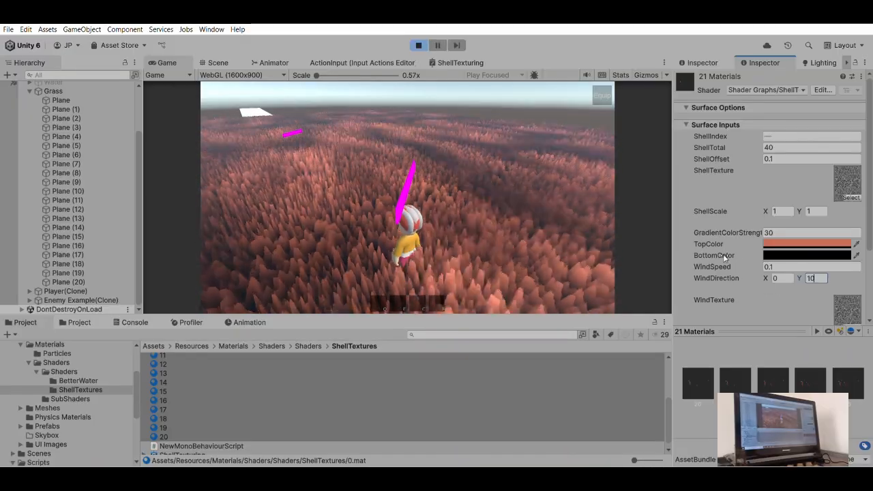
{"action": "key", "text": "BackSpace"}
{"action": "type", "text": "0.1"}
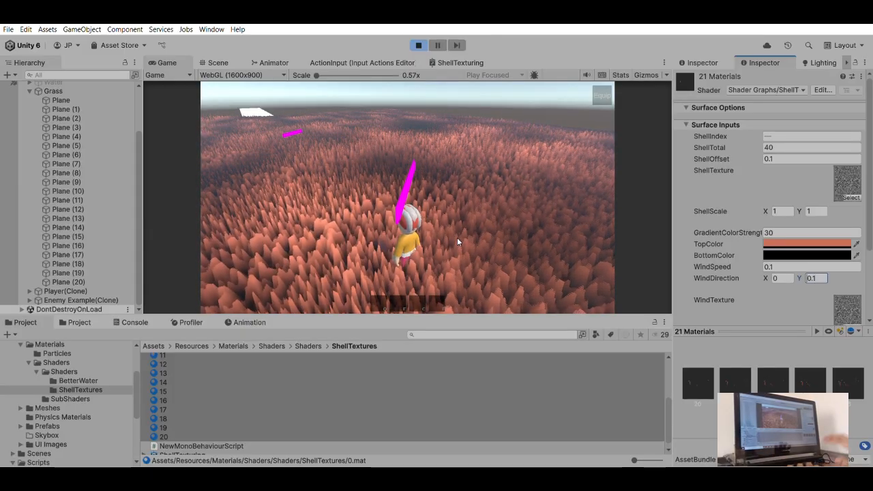
- Reverse the wind by setting WindDirection Y to -0.1 on the shell materials, and turn the camera to check it
{"action": "key", "text": "Home"}
{"action": "type", "text": "-"}
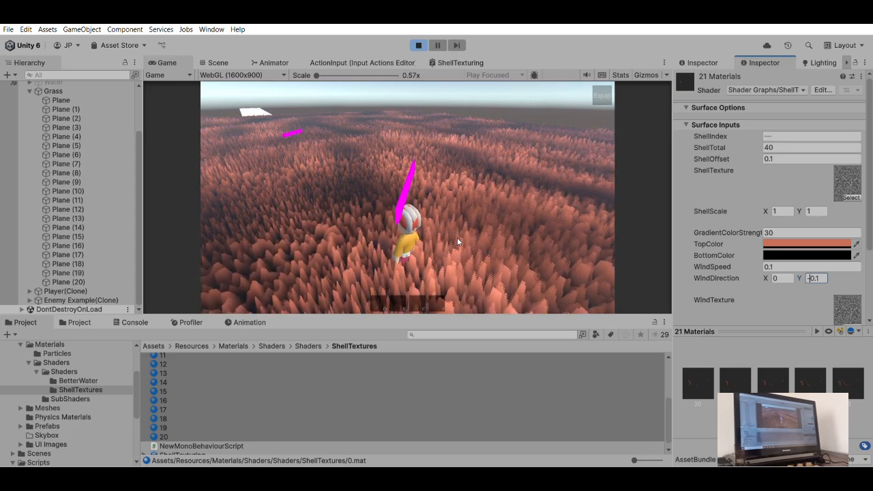
{"action": "left_click_drag", "start_coordinate": [400, 181], "coordinate": [709, 207]}
{"action": "mouse_move", "coordinate": [466, 167]}
{"action": "left_mouse_down"}
{"action": "mouse_move", "coordinate": [476, 153]}
{"action": "mouse_move", "coordinate": [440, 149]}
{"action": "mouse_move", "coordinate": [441, 159]}
{"action": "mouse_move", "coordinate": [457, 163]}
{"action": "left_mouse_up"}
- Set the ShellOffset of the 21 shell materials to 0.21 and move and jump the character through the taller grass
{"action": "left_click", "coordinate": [770, 157]}
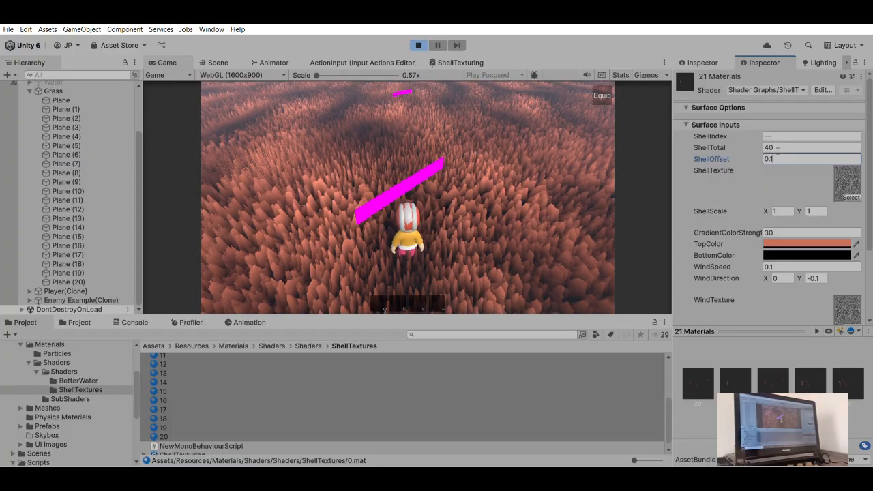
{"action": "key", "text": "Left"}
{"action": "type", "text": "2"}
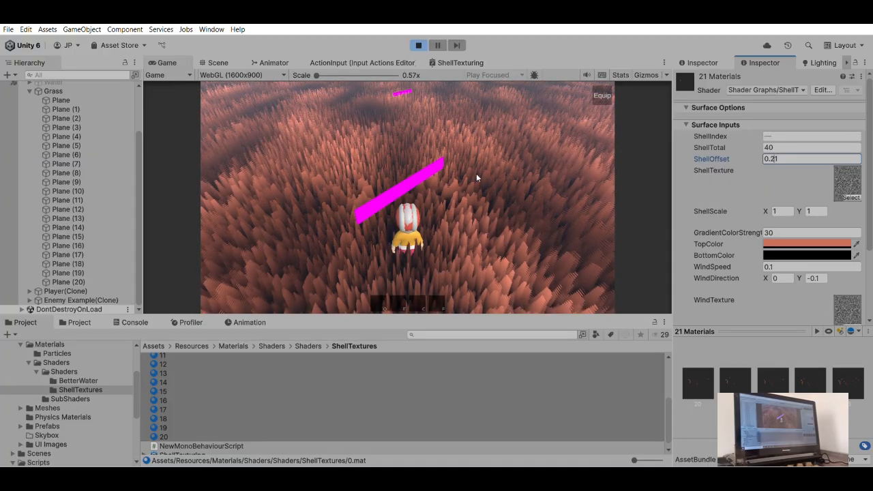
{"action": "left_click", "coordinate": [454, 165]}
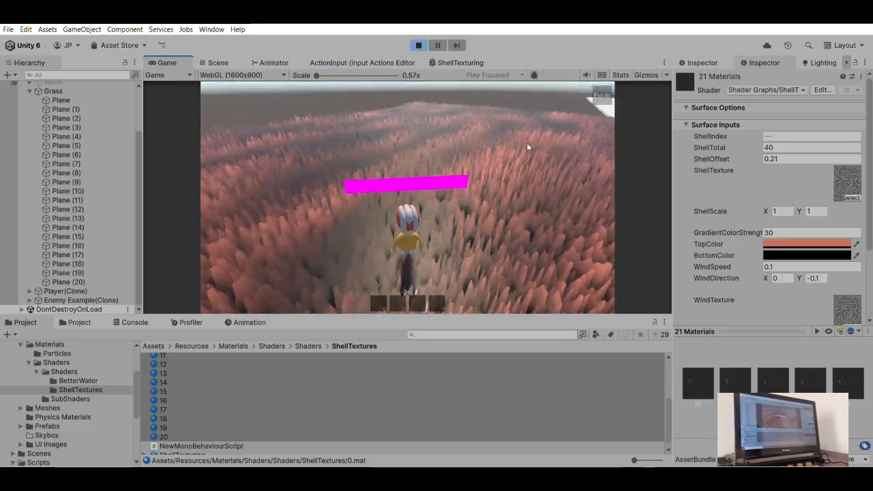
{"action": "key", "text": "space"}
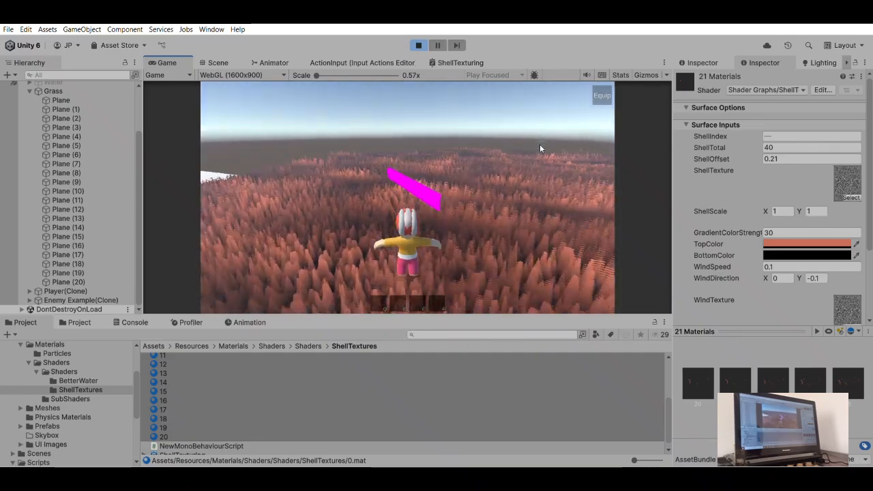
{"action": "key", "text": "space"}
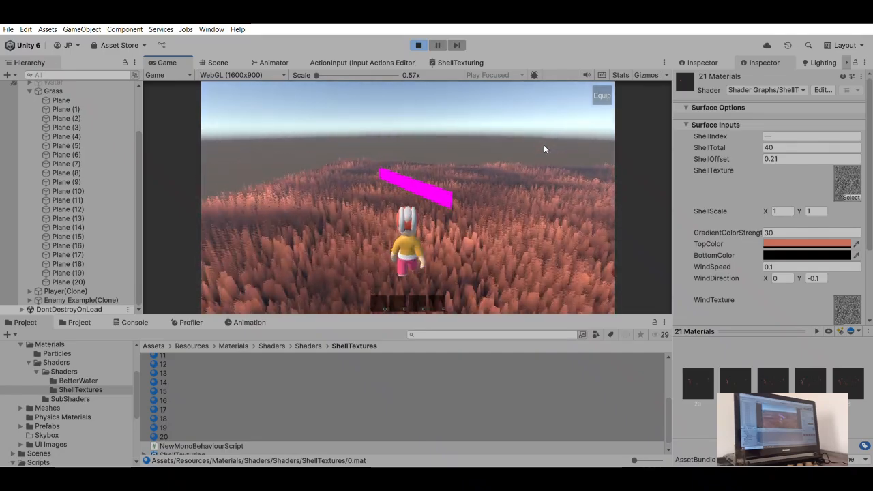
{"action": "key", "text": "space"}
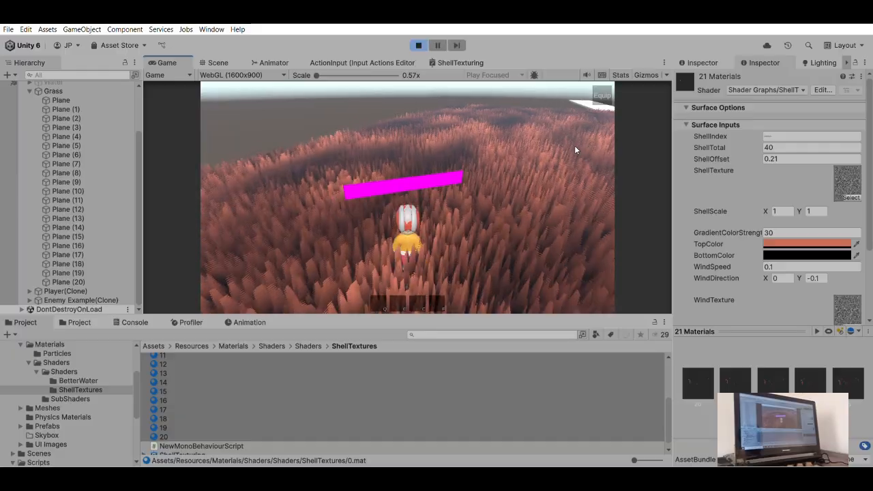
{"action": "key", "text": "w"}
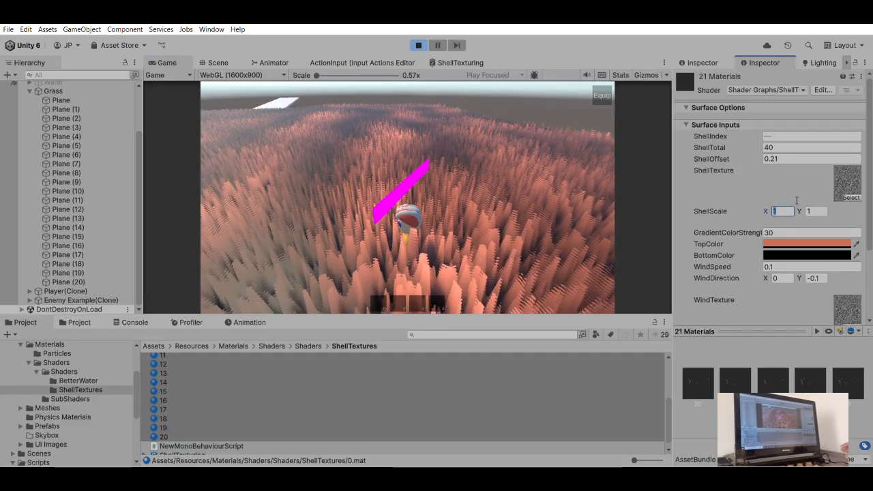
- Try a ShellScale X of 0 on the 21 shell materials, and change it to 0.1
{"action": "type", "text": "0"}
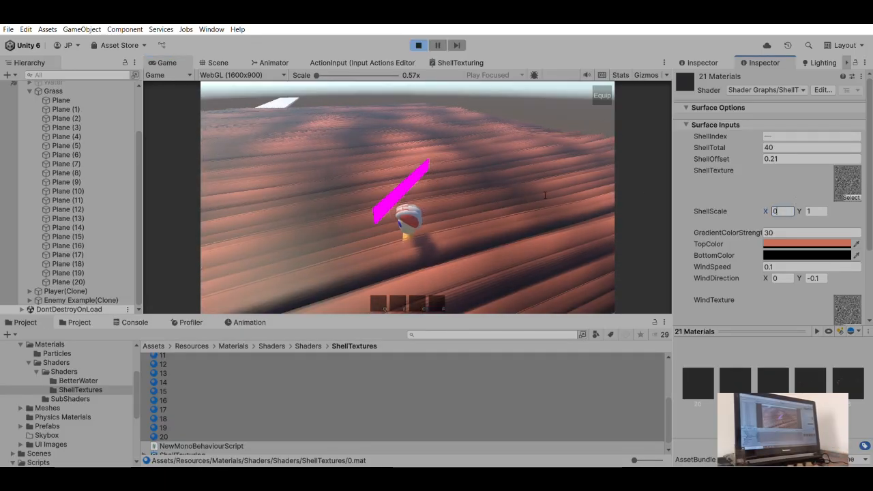
{"action": "left_click", "coordinate": [501, 183]}
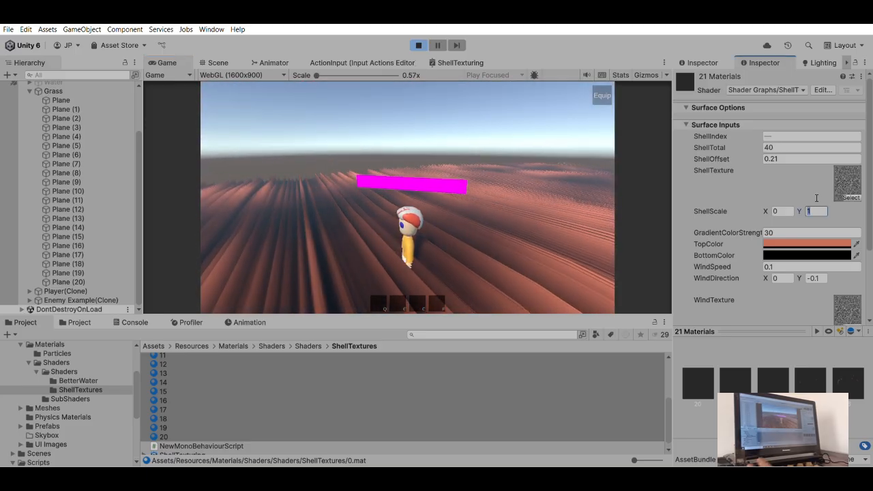
{"action": "key", "text": "shift+Tab"}
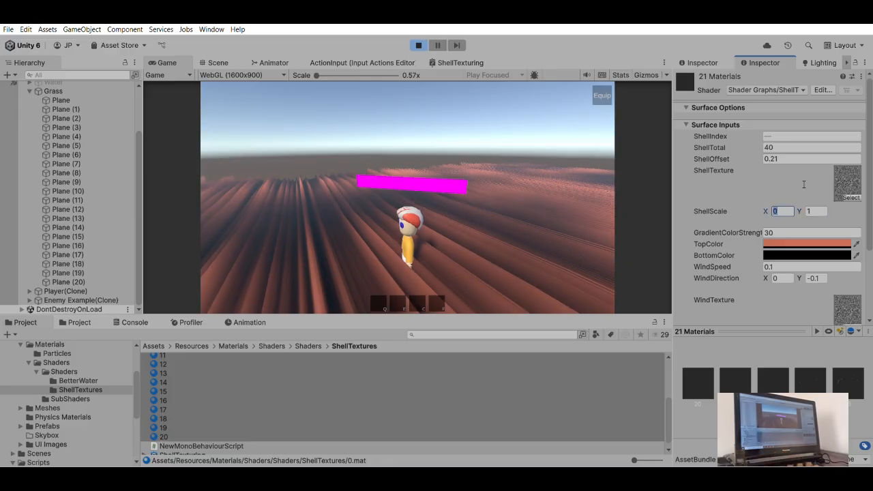
{"action": "type", "text": "0."}
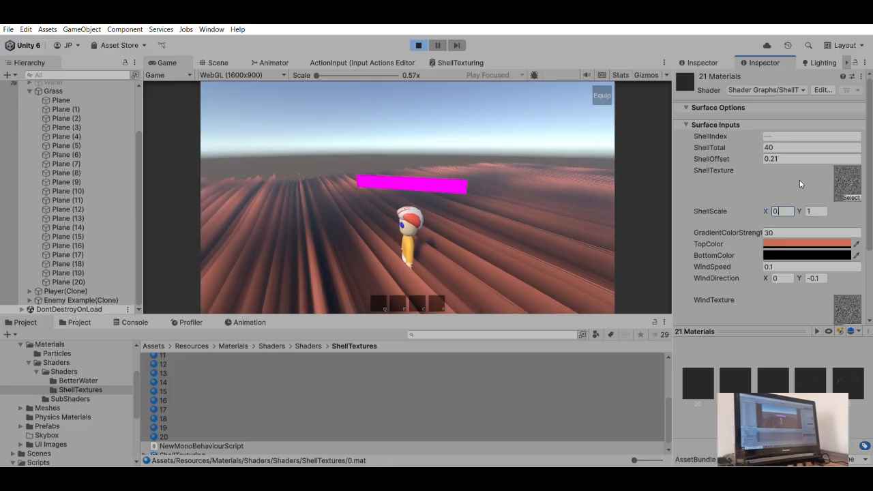
{"action": "type", "text": "0"}
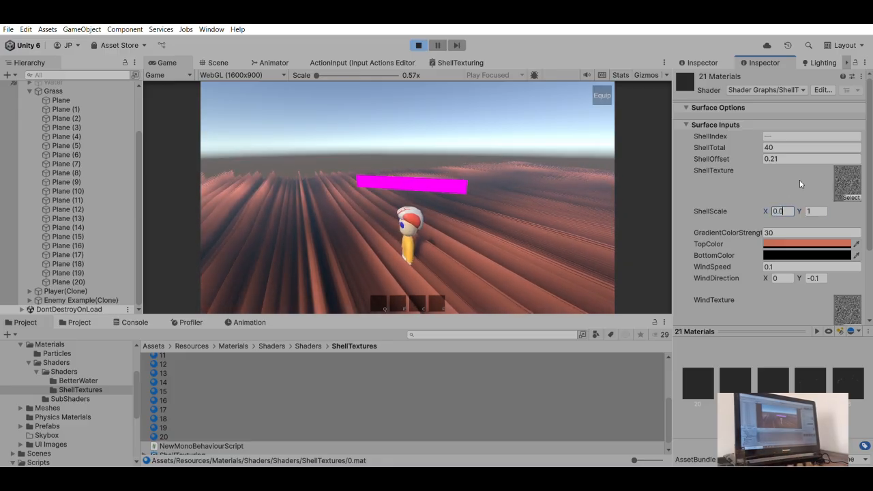
{"action": "key", "text": "BackSpace"}
{"action": "type", "text": "1"}
{"action": "left_click", "coordinate": [480, 172]}
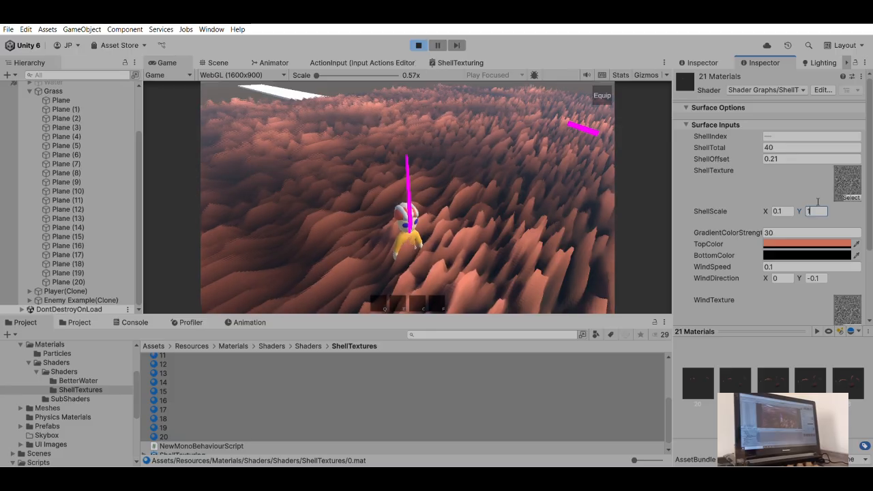
- Try a ShellScale Y of 0.1 on the 21 shell materials, and change it to 0.2
{"action": "key", "text": "BackSpace"}
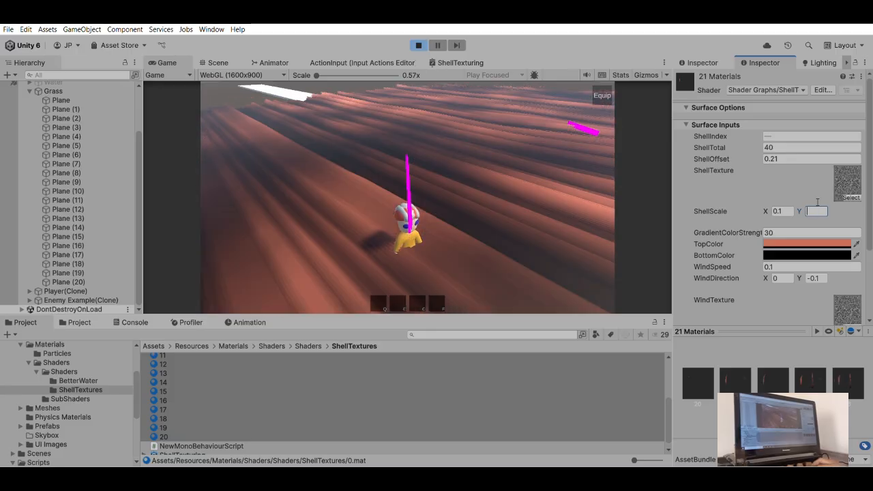
{"action": "type", "text": "0.1"}
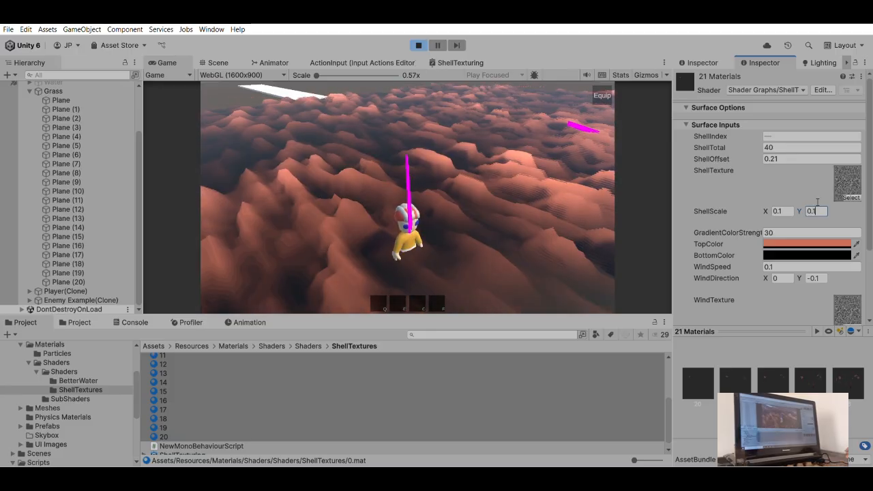
{"action": "left_click", "coordinate": [521, 160]}
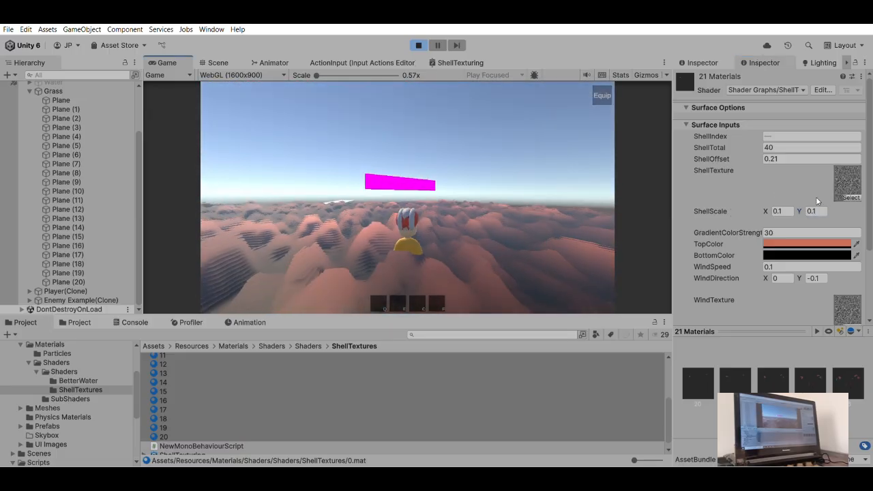
{"action": "left_click", "coordinate": [407, 194]}
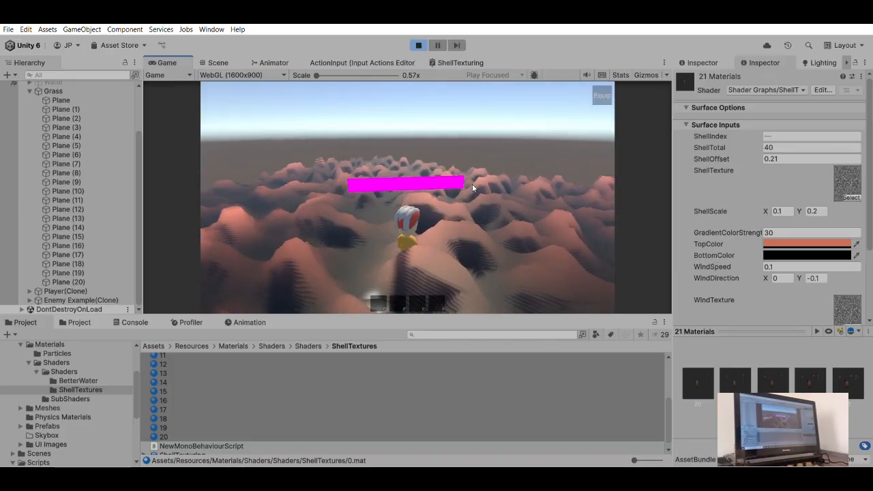
- Deactivate Plane (1) to Plane (5) of the Grass object and view the thinner layering in the game
{"action": "left_click", "coordinate": [72, 109]}
{"action": "left_click", "coordinate": [68, 145], "text": "shift"}
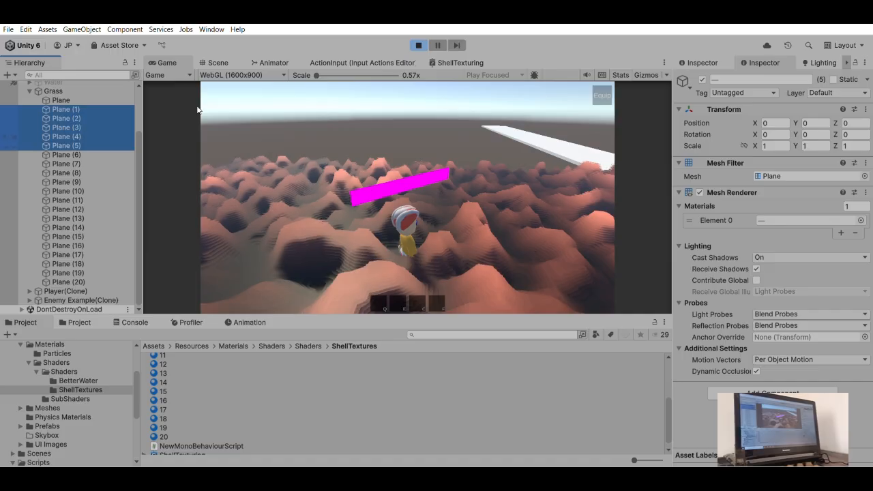
{"action": "left_click", "coordinate": [702, 79]}
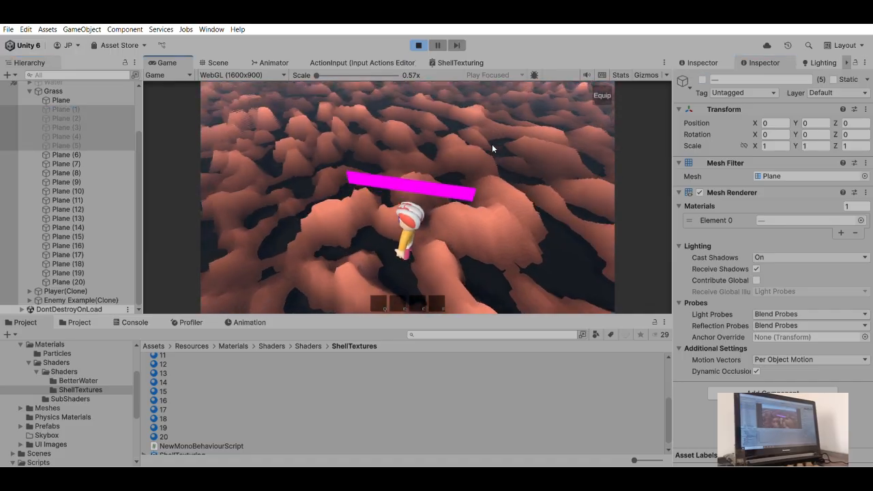
- Try the surface with Plane (6) to Plane (14) deactivated as well, and undo that deactivation
{"action": "left_click", "coordinate": [91, 170]}
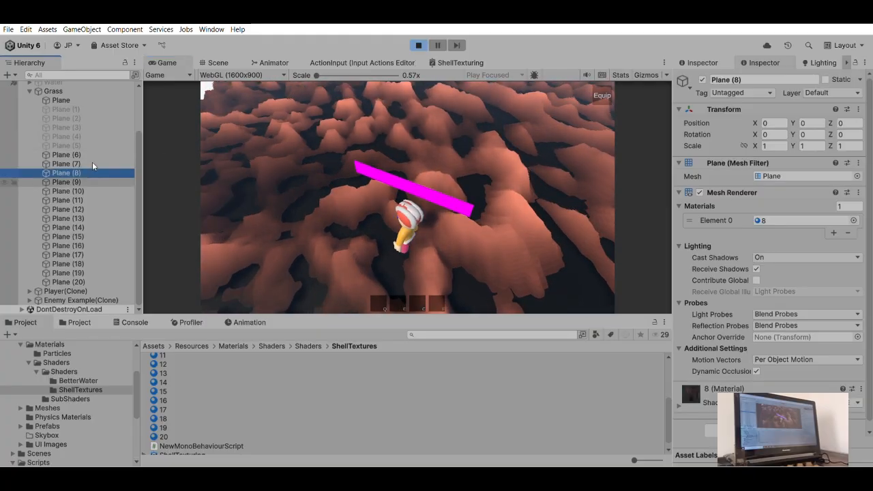
{"action": "left_click", "coordinate": [69, 227], "text": "shift"}
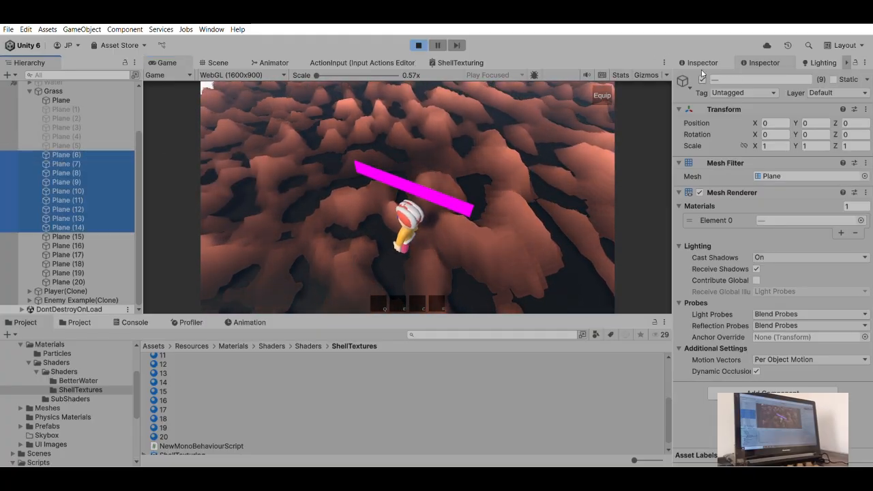
{"action": "left_click", "coordinate": [702, 79]}
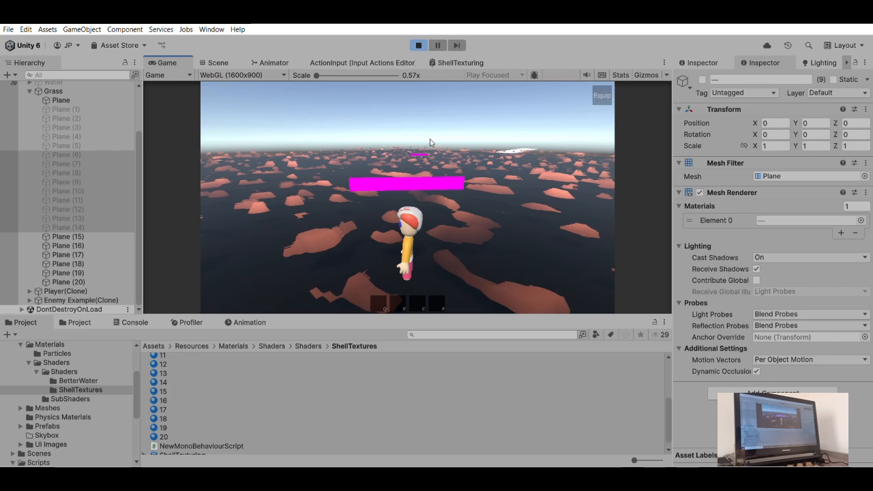
{"action": "key", "text": "ctrl+z"}
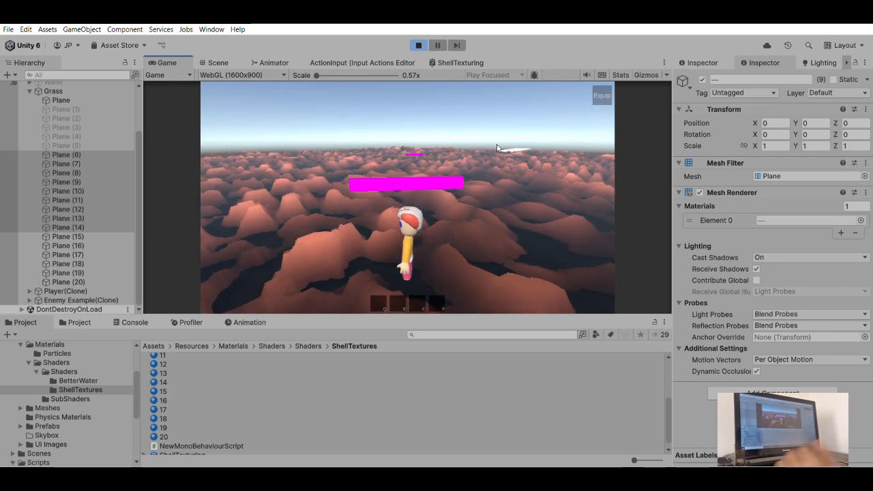
{"action": "key", "text": "w"}
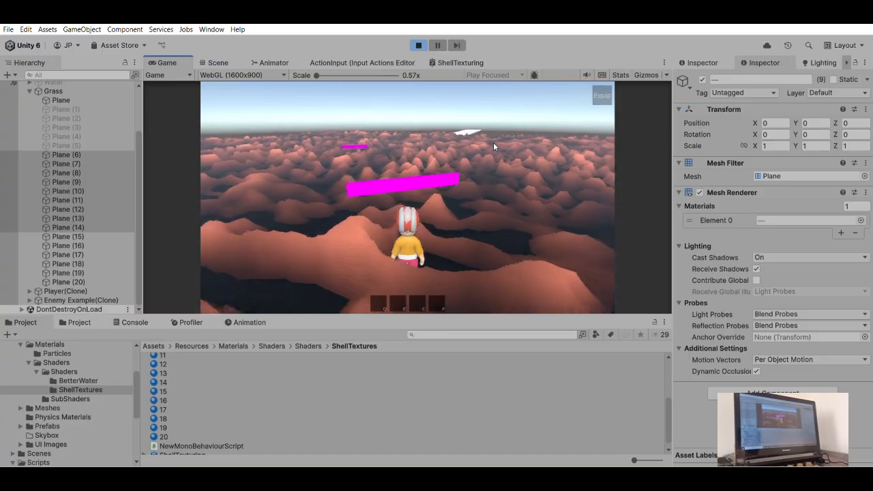
{"action": "key", "text": "a"}
{"action": "key", "text": "w"}
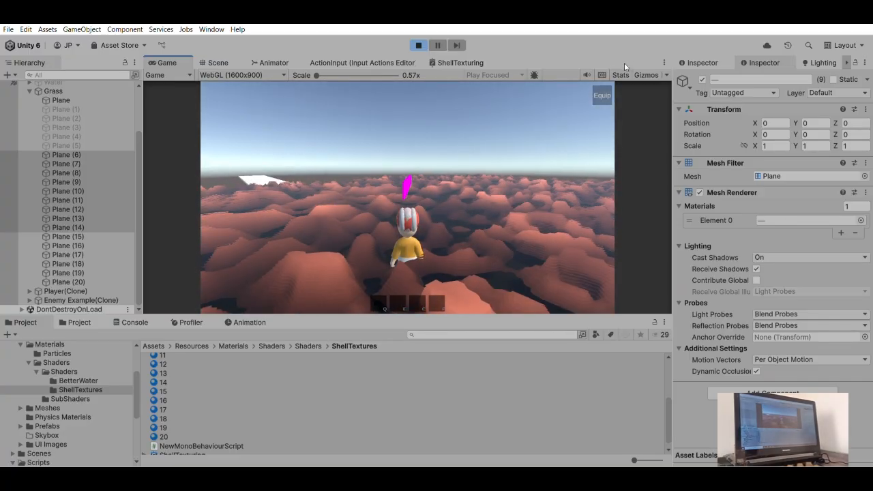
- Check the game's rendering statistics, open the Profiler, and hide the statistics overlay
{"action": "left_click", "coordinate": [620, 75]}
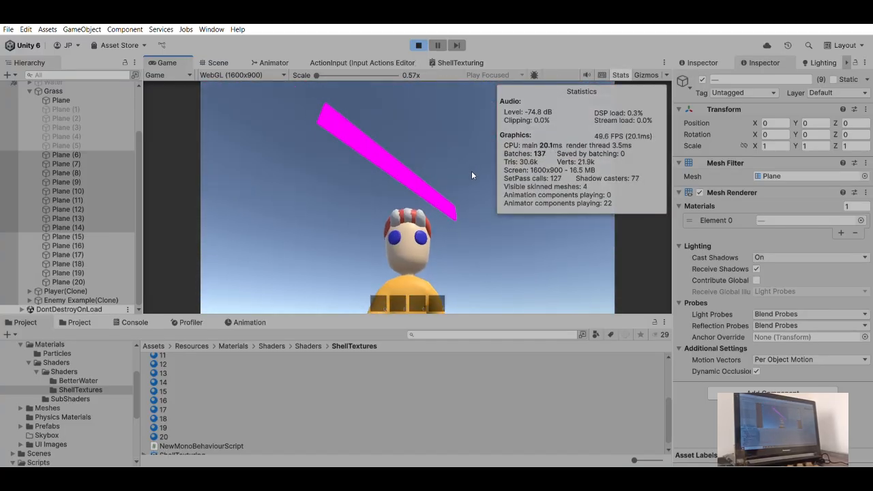
{"action": "left_click", "coordinate": [190, 322]}
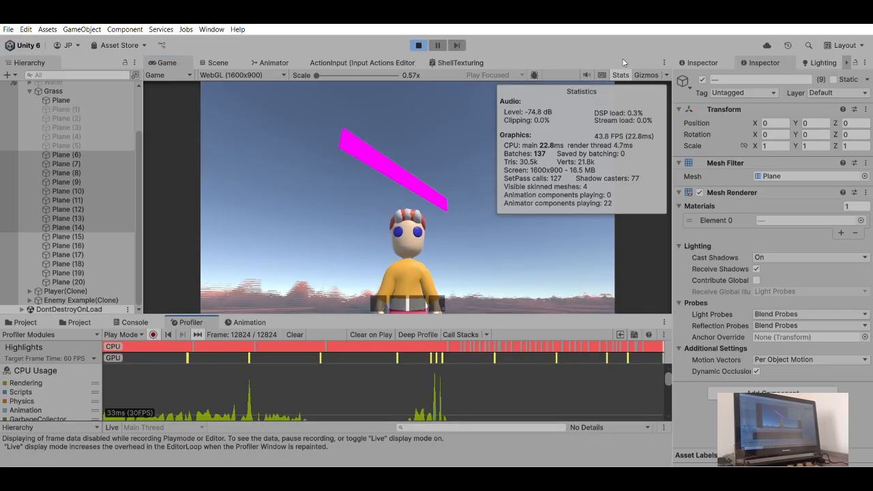
{"action": "left_click", "coordinate": [620, 75]}
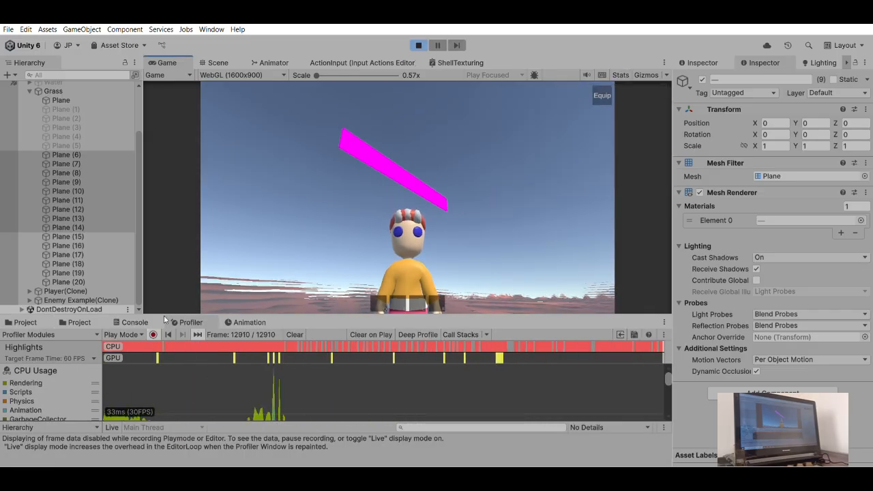
- Reactivate Plane (1) to Plane (5) of the Grass object
{"action": "left_click", "coordinate": [65, 109]}
{"action": "left_click", "coordinate": [71, 142], "text": "shift"}
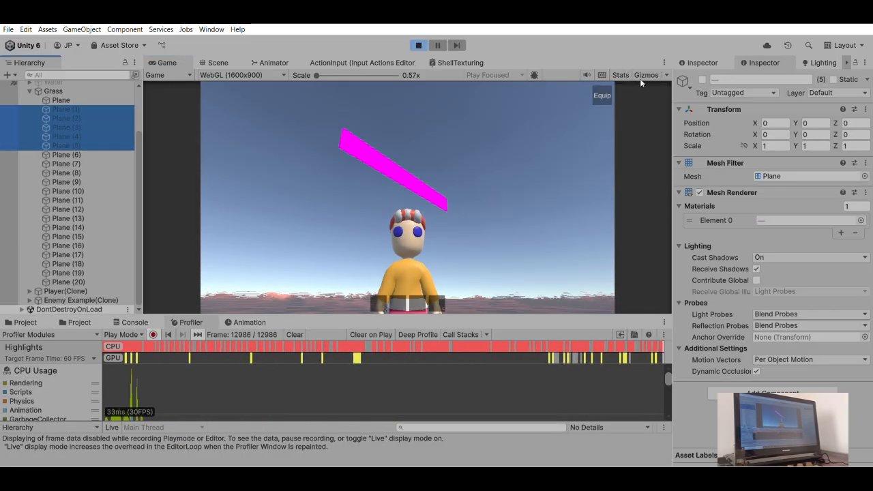
{"action": "left_click", "coordinate": [556, 165]}
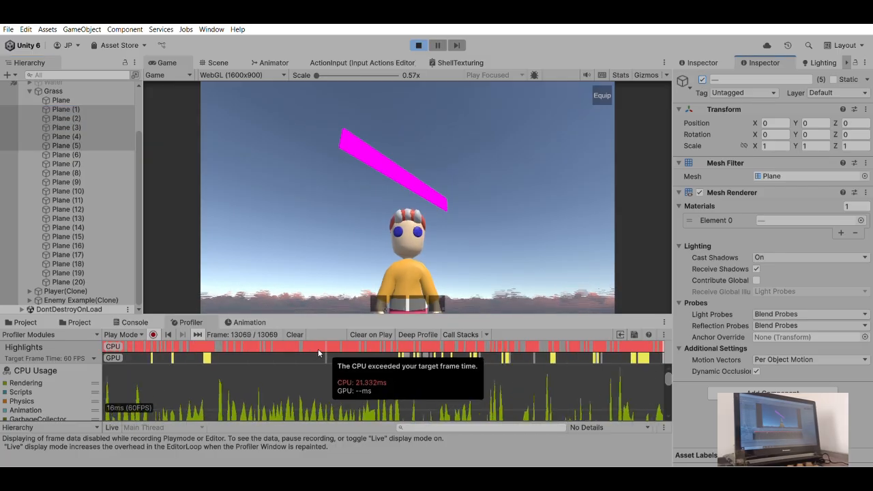
- Examine the Profiler's CPU and GPU load while turning the camera and moving the character across the full shell surface
{"action": "scroll", "coordinate": [341, 386], "scroll_direction": "down", "scroll_amount": 2}
{"action": "scroll", "coordinate": [291, 379], "scroll_direction": "up", "scroll_amount": 2}
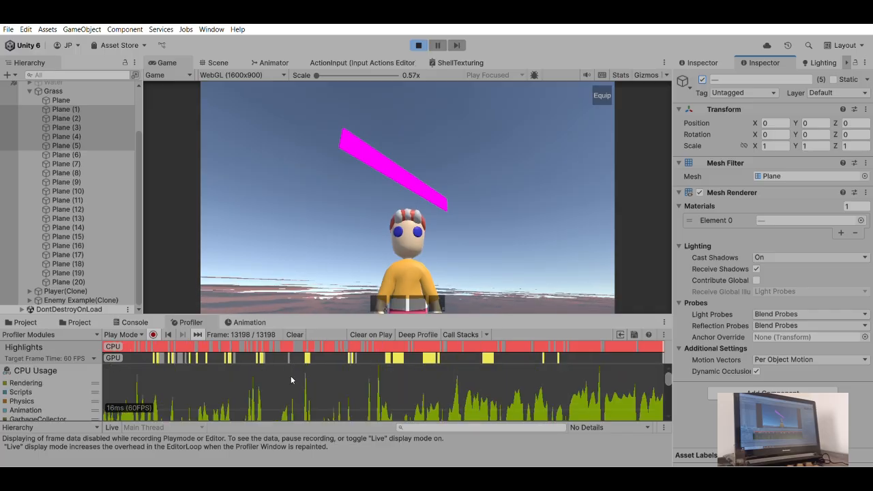
{"action": "left_click", "coordinate": [427, 178]}
{"action": "left_click_drag", "start_coordinate": [443, 195], "coordinate": [473, 203]}
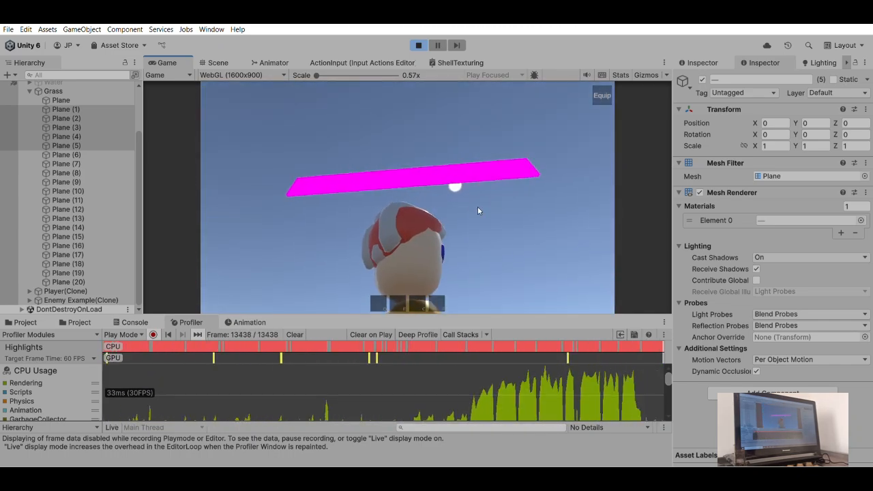
{"action": "left_click_drag", "start_coordinate": [498, 174], "coordinate": [511, 202]}
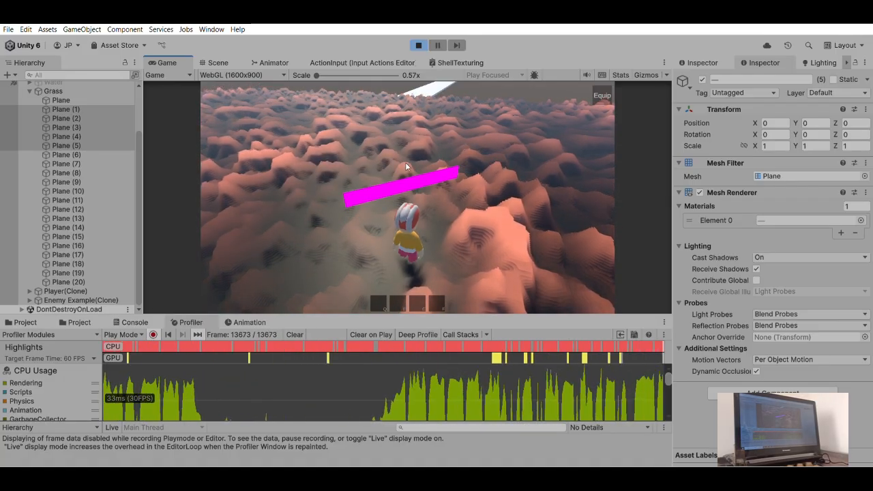
{"action": "key", "text": "d"}
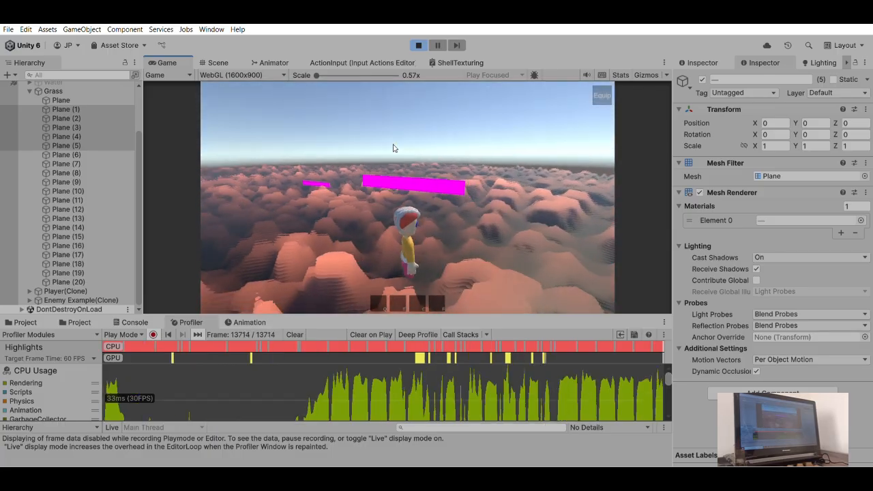
{"action": "key", "text": "w"}
{"action": "key", "text": "s"}
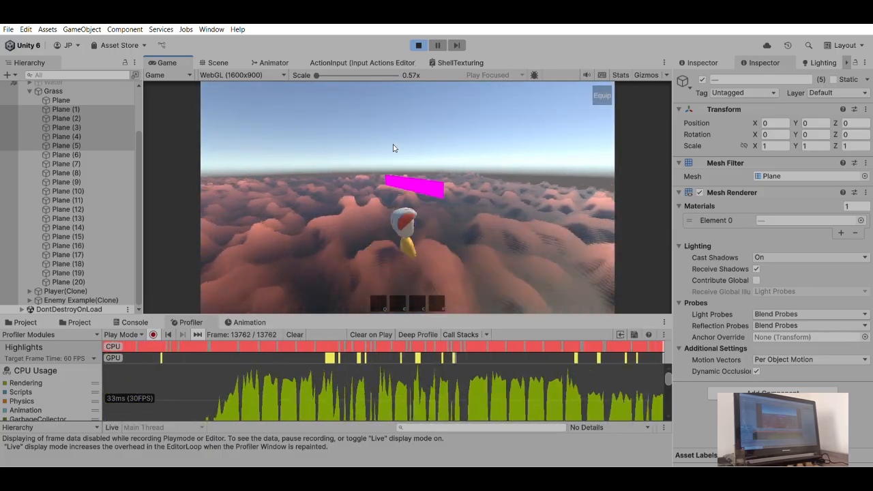
- Move the character further across the shell surface, and show the ShellTextures materials folder
{"action": "key", "text": "w"}
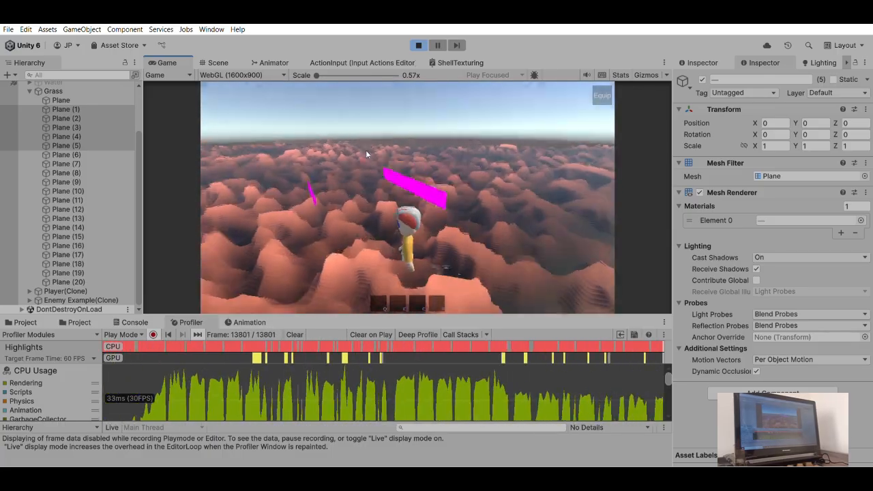
{"action": "key", "text": "w"}
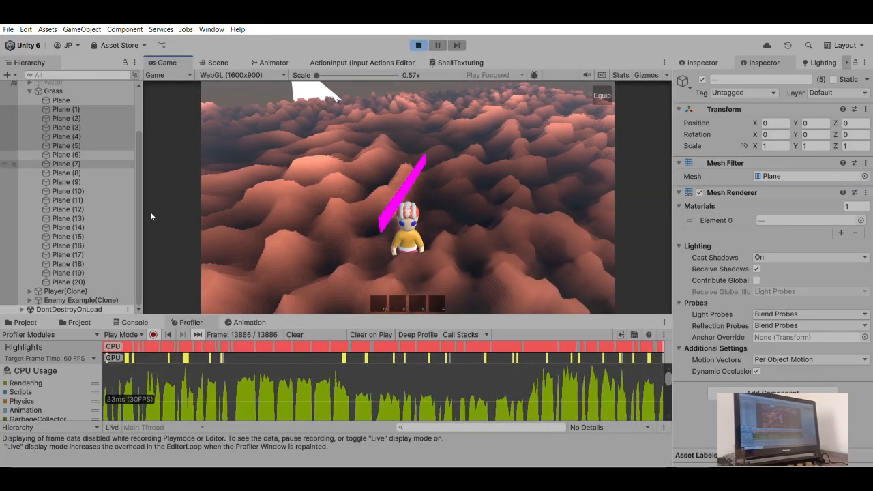
{"action": "left_click", "coordinate": [77, 321]}
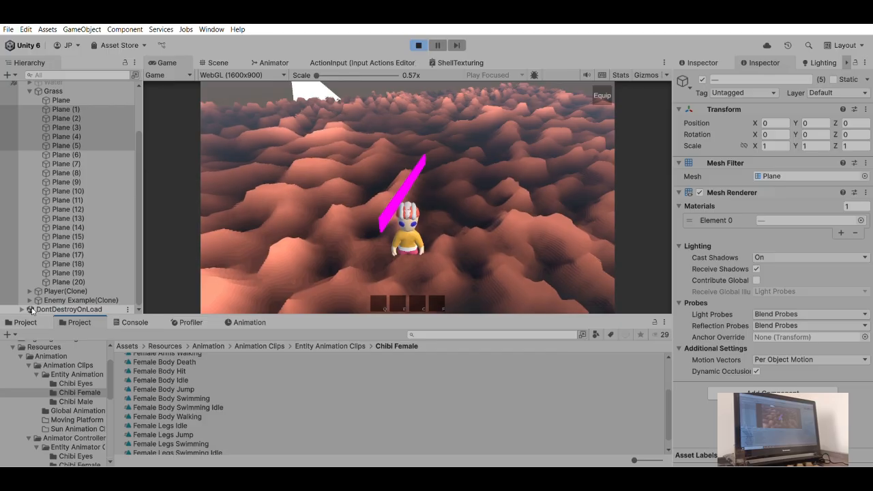
{"action": "left_click", "coordinate": [26, 322]}
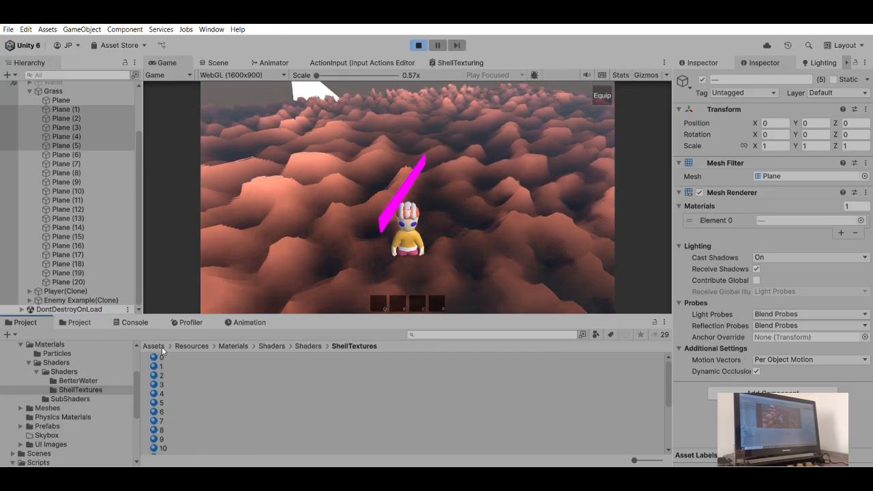
- Check the inputs of shell materials 0, 19 and 20, and select all 21 materials from 0 to 20 together
{"action": "left_click", "coordinate": [163, 354]}
{"action": "scroll", "coordinate": [168, 382], "scroll_direction": "down", "scroll_amount": 3}
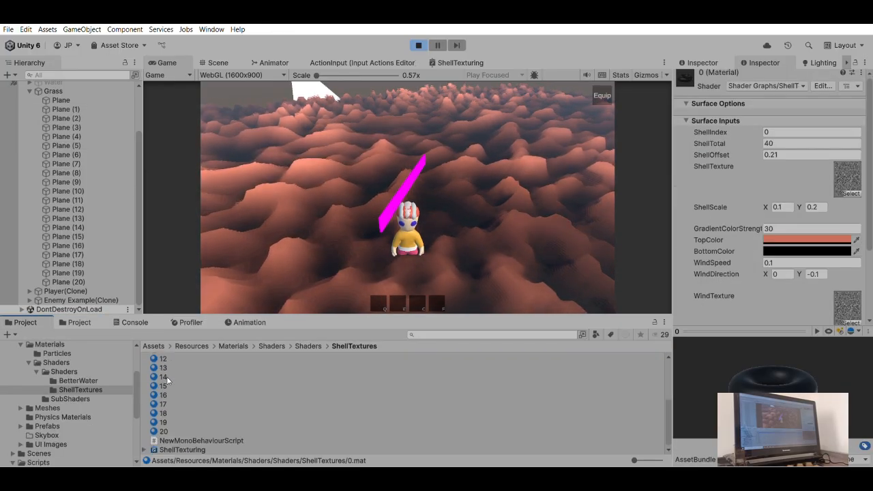
{"action": "left_click", "coordinate": [169, 416], "text": "shift"}
{"action": "scroll", "coordinate": [198, 384], "scroll_direction": "up", "scroll_amount": 3}
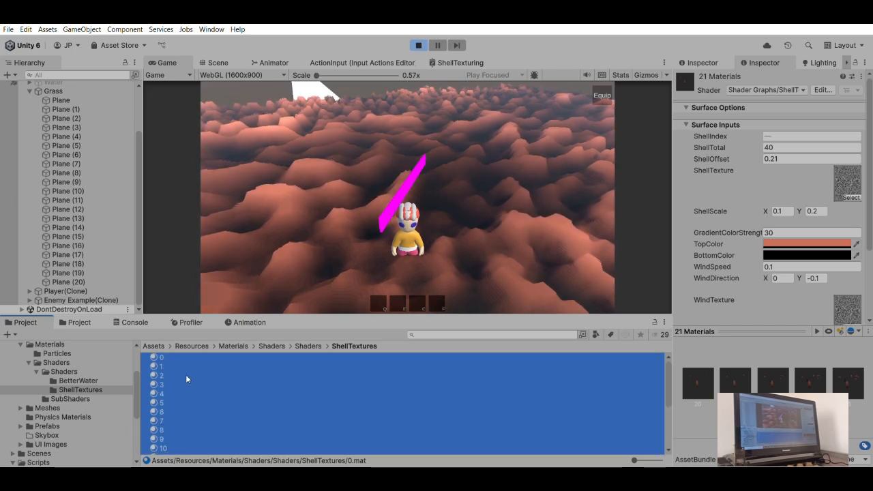
{"action": "left_click", "coordinate": [157, 355]}
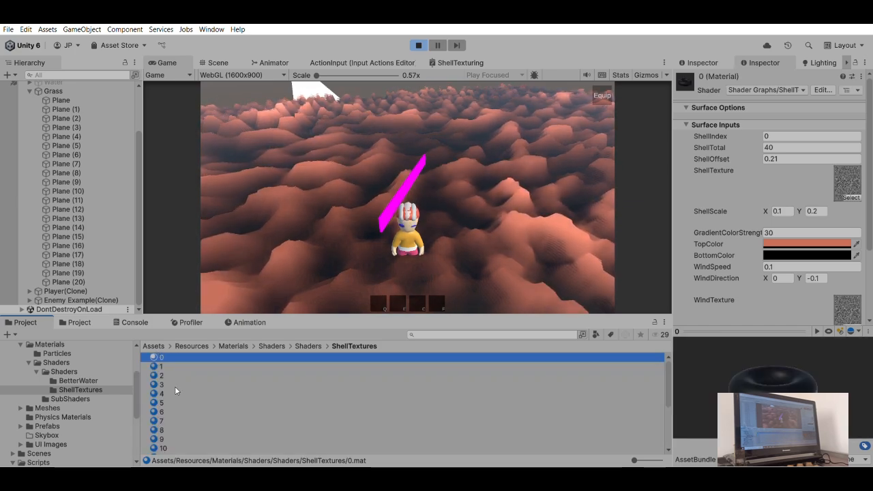
{"action": "scroll", "coordinate": [171, 399], "scroll_direction": "down", "scroll_amount": 3}
{"action": "left_click", "coordinate": [163, 422]}
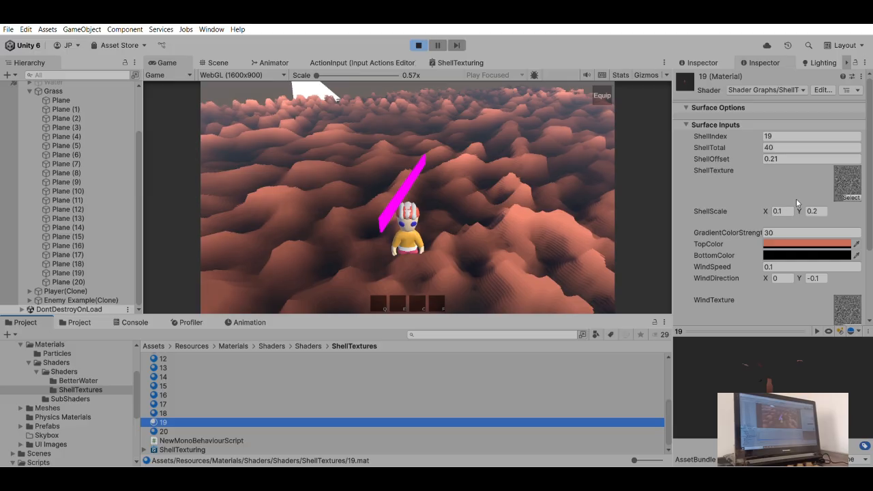
{"action": "key", "text": "Down"}
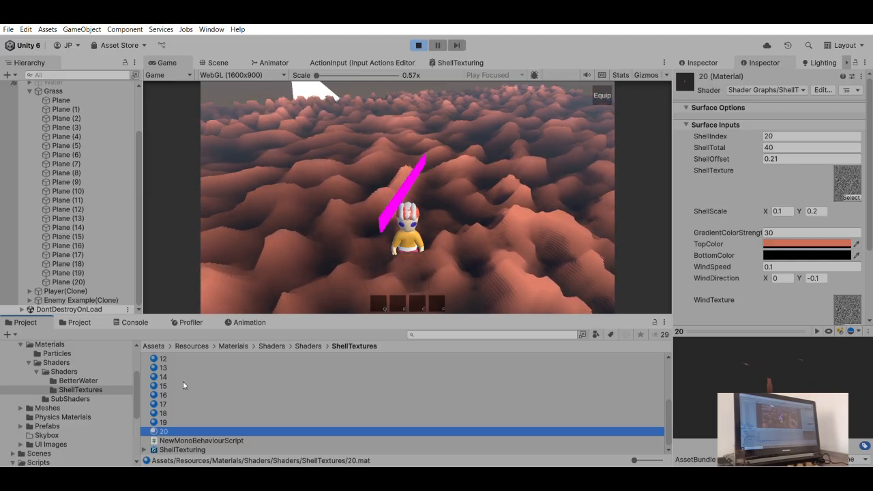
{"action": "scroll", "coordinate": [183, 381], "scroll_direction": "up", "scroll_amount": 3}
{"action": "key", "text": "ctrl+a"}
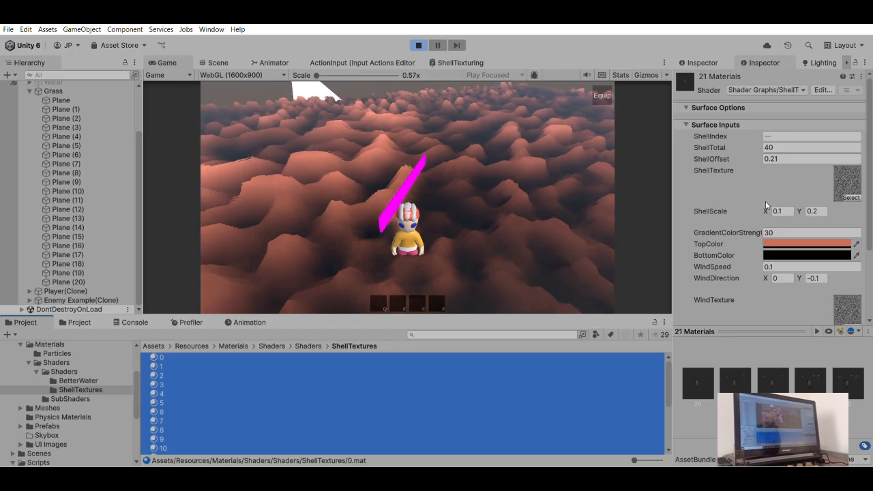
- Try turquoise as the TopColor of all 21 shell materials, and view the surface from a low angle
{"action": "left_click", "coordinate": [791, 241]}
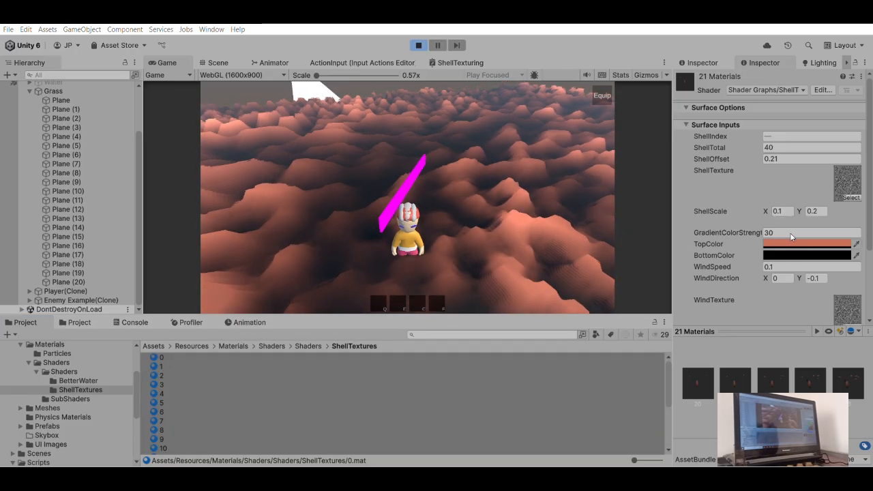
{"action": "left_click", "coordinate": [744, 282]}
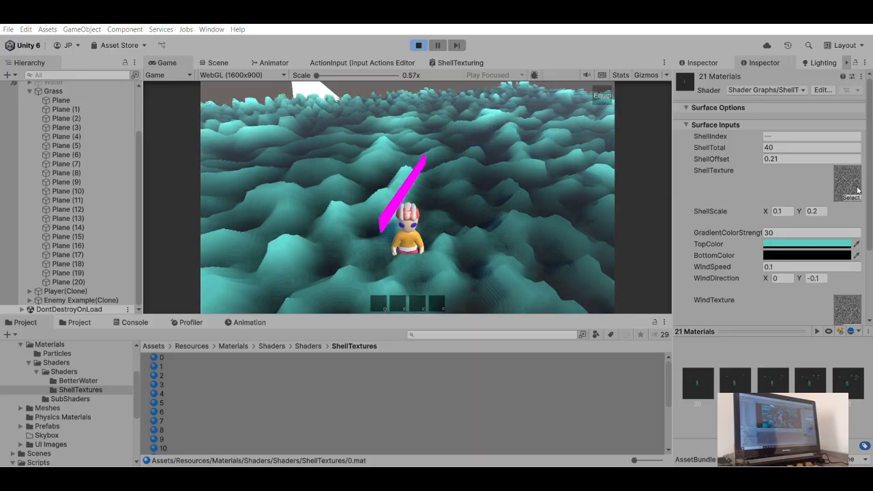
{"action": "left_click", "coordinate": [445, 157]}
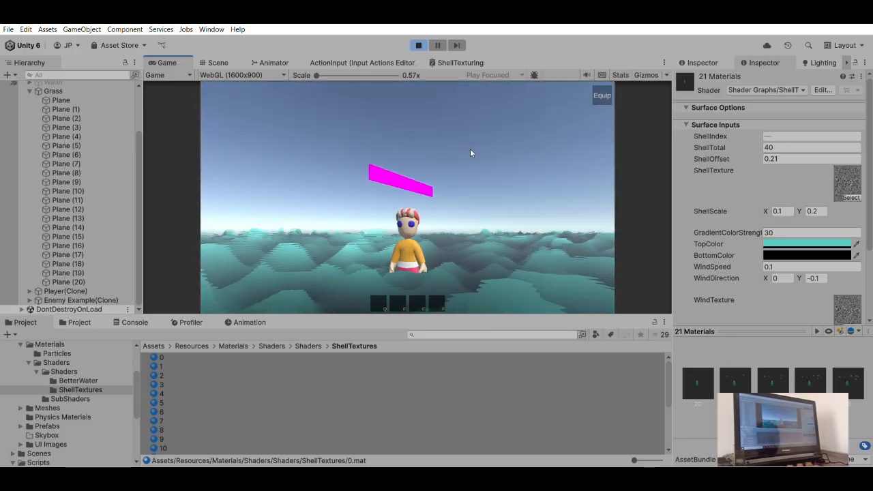
- Try white as the BottomColor and a vivid blue-violet as the TopColor of the 21 shell materials
{"action": "left_click_drag", "start_coordinate": [756, 246], "coordinate": [806, 222]}
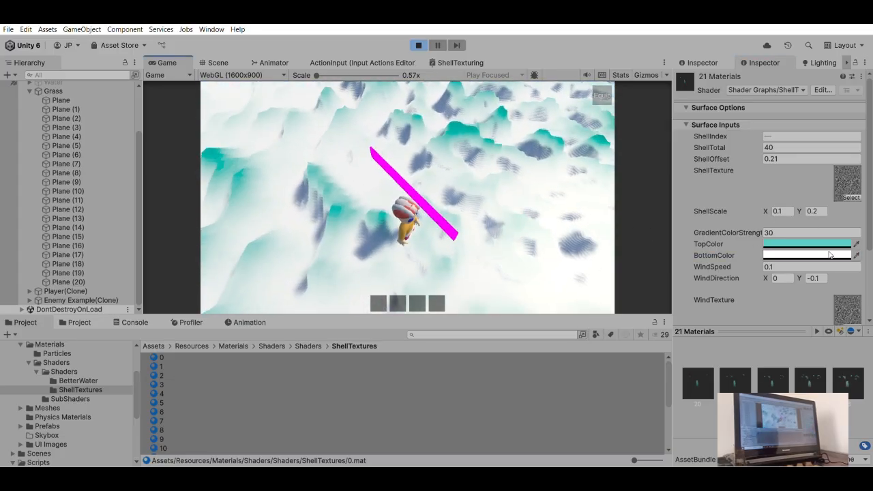
{"action": "left_click", "coordinate": [800, 334]}
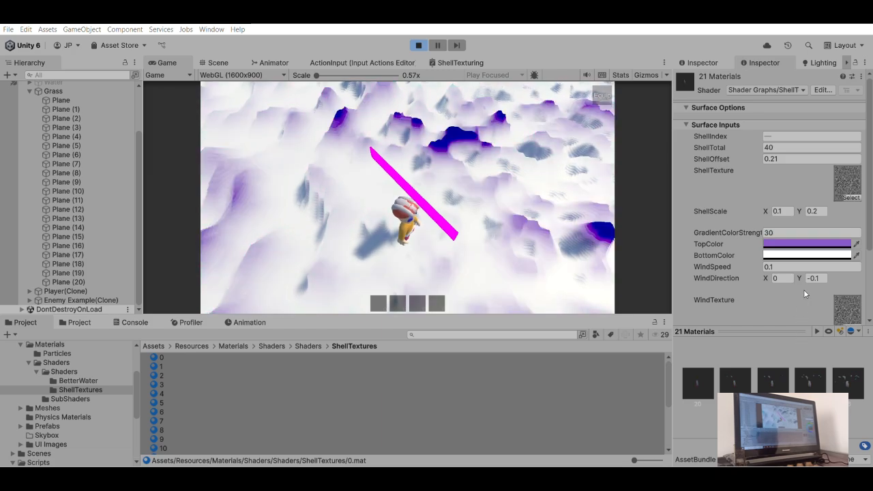
{"action": "left_click", "coordinate": [833, 254]}
{"action": "left_click_drag", "start_coordinate": [833, 255], "coordinate": [820, 260]}
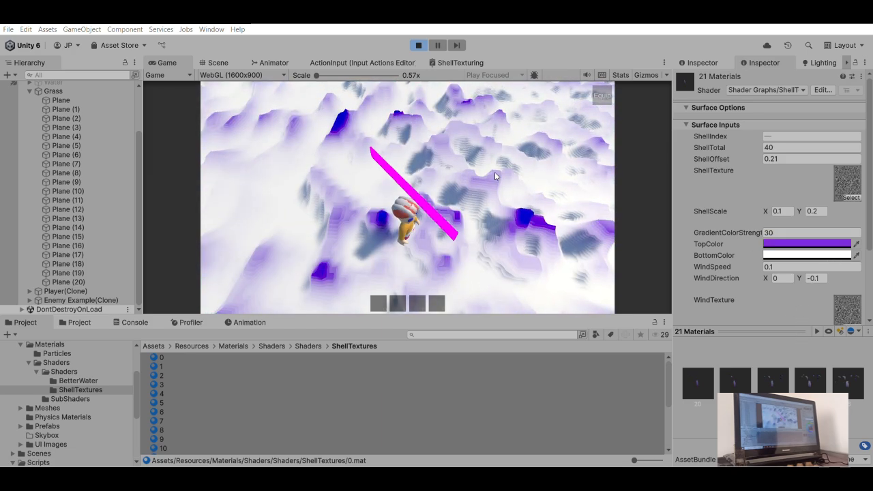
{"action": "left_click_drag", "start_coordinate": [502, 177], "coordinate": [512, 182]}
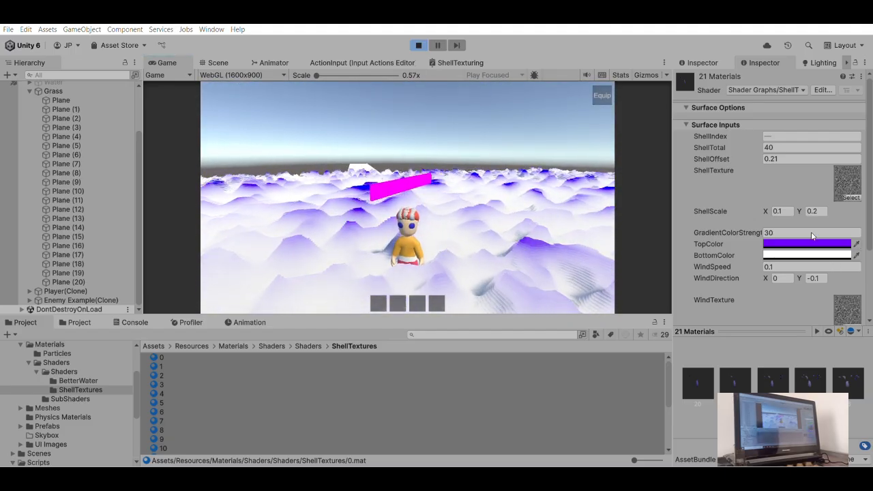
- Give the 21 shell materials a sand look with a pale cream TopColor and a tan BottomColor
{"action": "left_click_drag", "start_coordinate": [801, 232], "coordinate": [830, 234]}
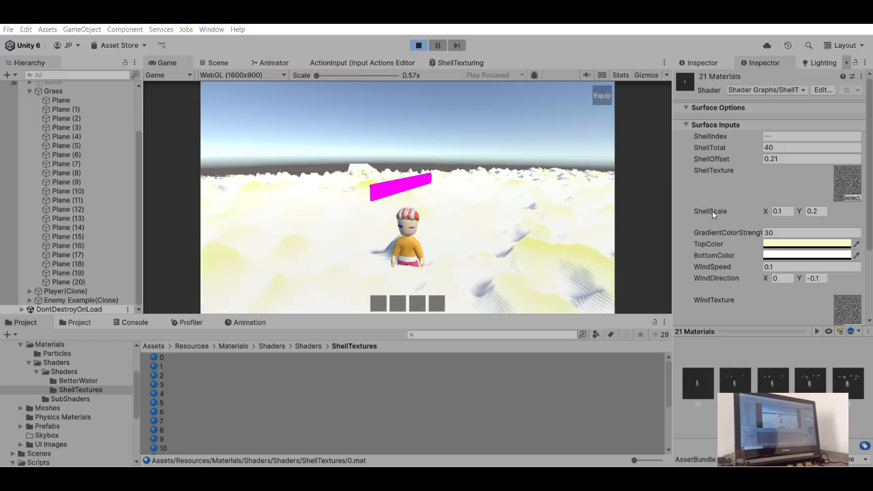
{"action": "left_click", "coordinate": [514, 200]}
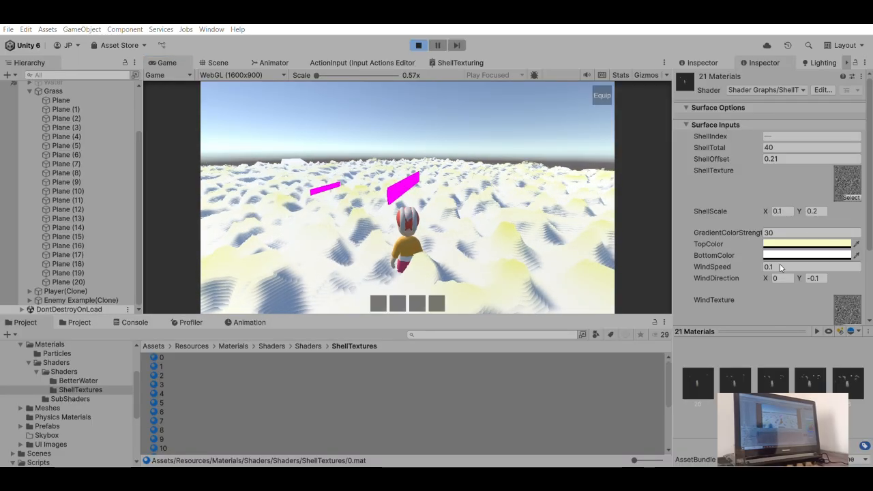
{"action": "key", "text": "ctrl+z"}
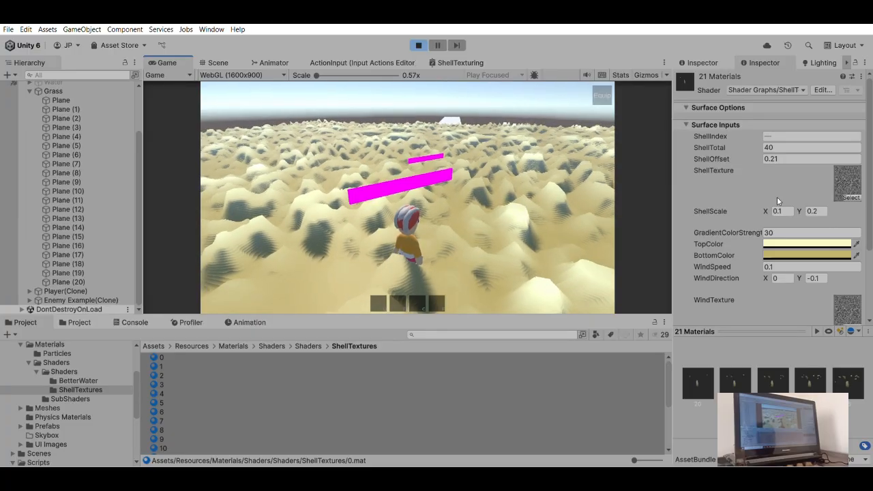
{"action": "scroll", "coordinate": [731, 256], "scroll_direction": "down", "scroll_amount": 3}
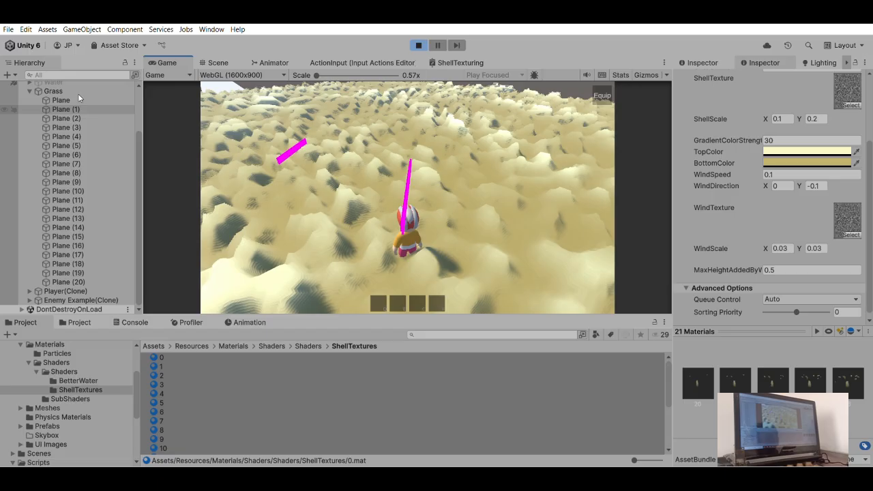
- Activate the Water object above the sand-coloured shell surface
{"action": "scroll", "coordinate": [79, 98], "scroll_direction": "up", "scroll_amount": 3}
{"action": "left_click", "coordinate": [49, 139]}
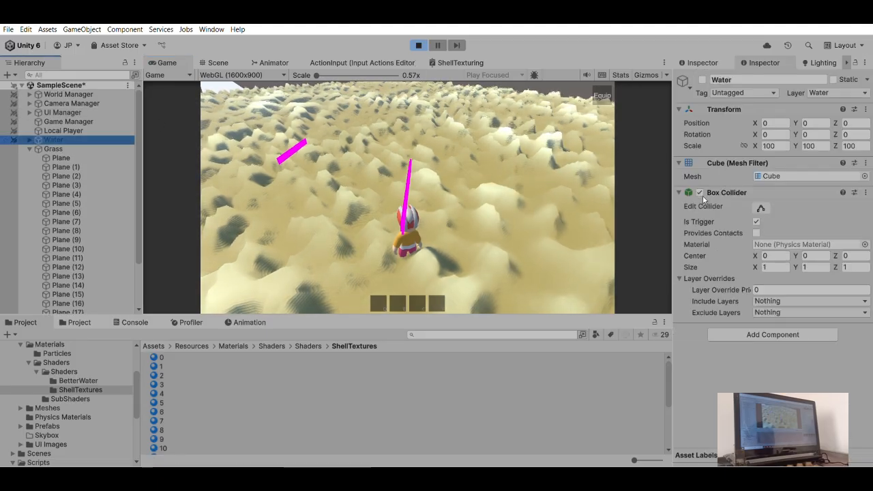
{"action": "left_click", "coordinate": [702, 79]}
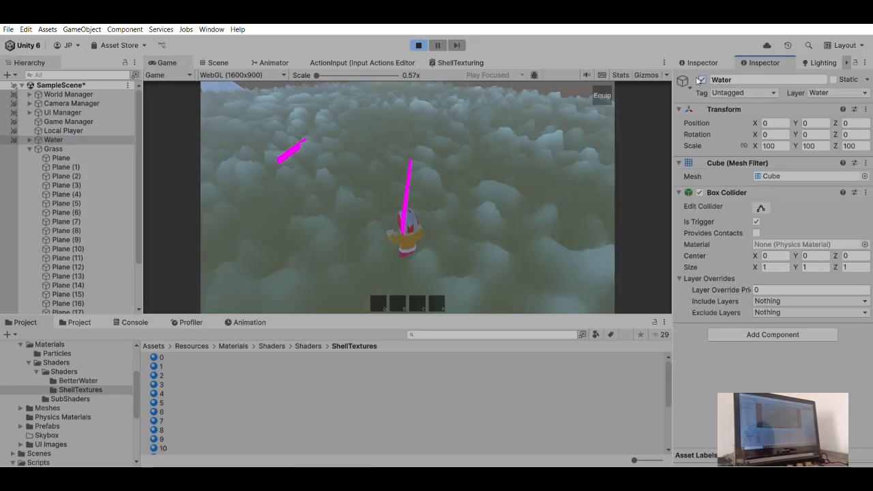
- Examine how the sandy shell surface looks underwater while swimming the character around and turning the camera
{"action": "left_click_drag", "start_coordinate": [353, 170], "coordinate": [325, 208]}
{"action": "key", "text": "w"}
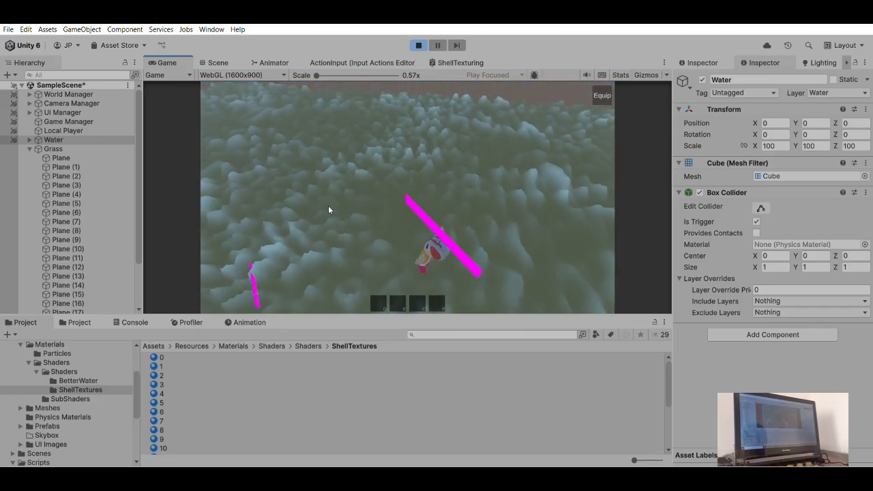
{"action": "key", "text": "w"}
{"action": "key", "text": "a"}
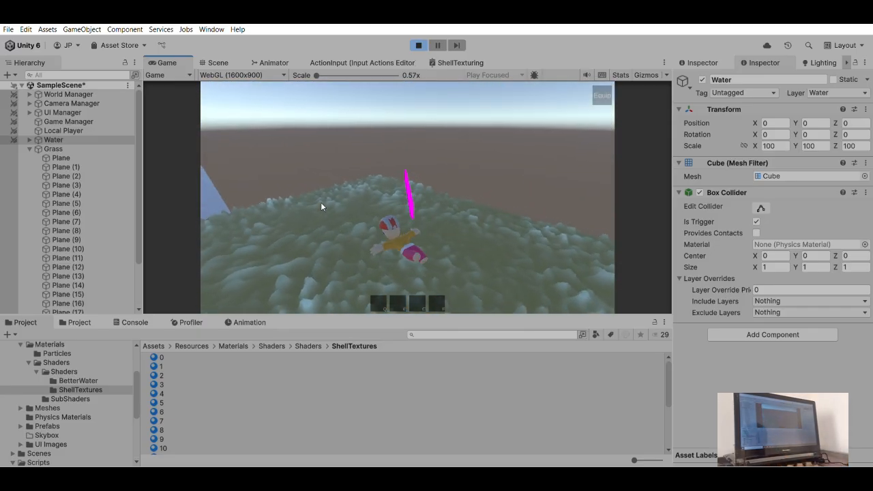
{"action": "key", "text": "w"}
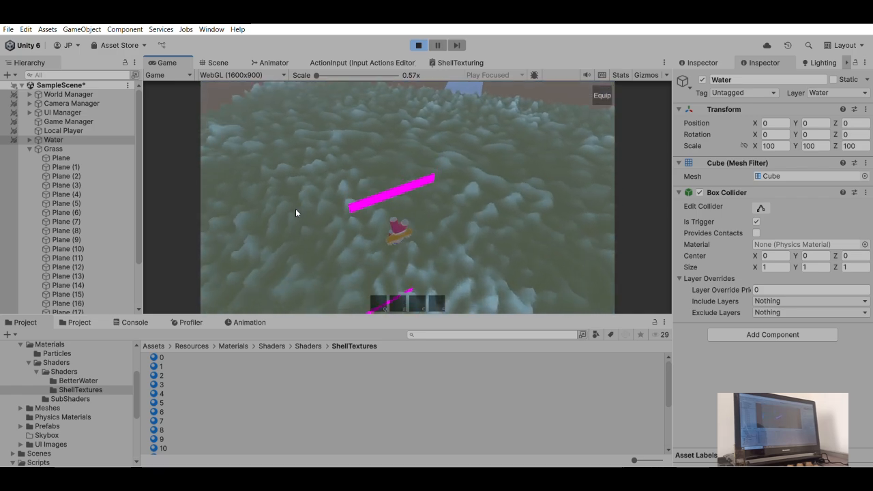
{"action": "key", "text": "a"}
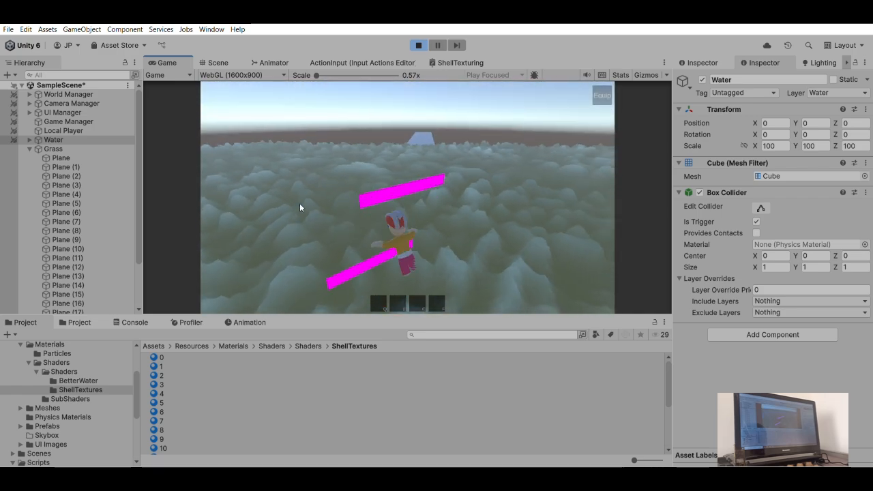
{"action": "key", "text": "s"}
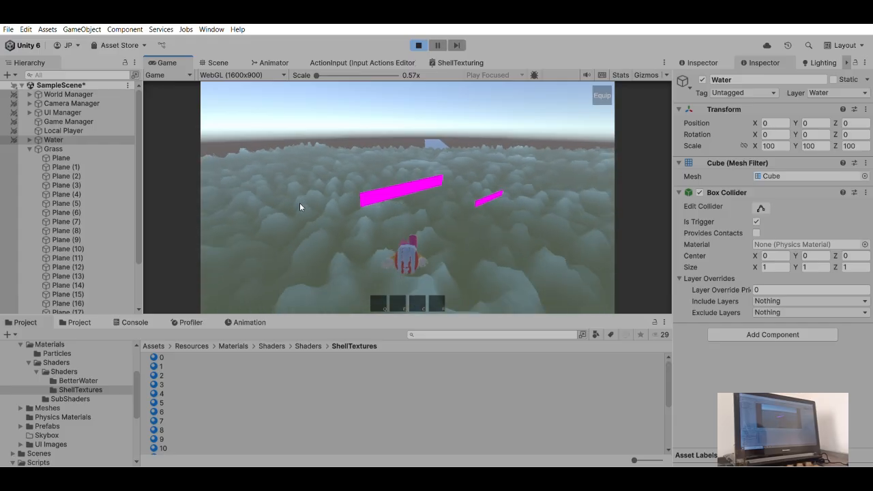
{"action": "key", "text": "d"}
{"action": "key", "text": "w"}
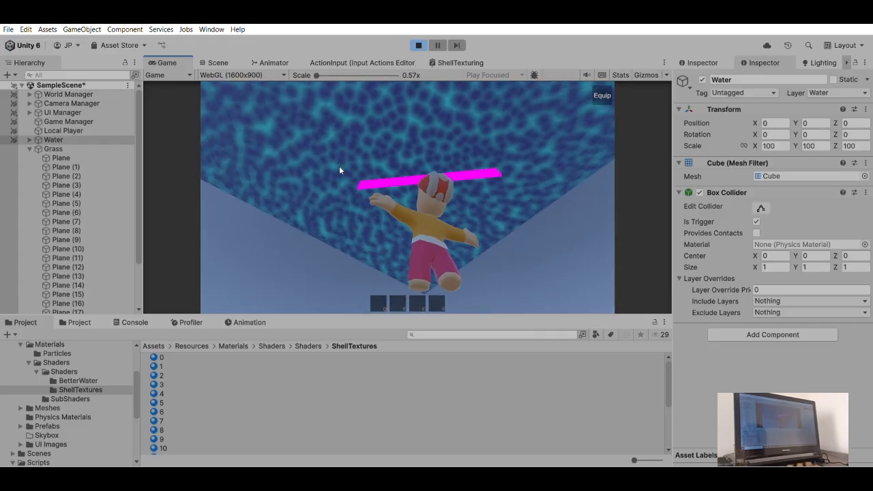
- Deactivate the Water object, and move the character over the sandy surface
{"action": "key", "text": "w"}
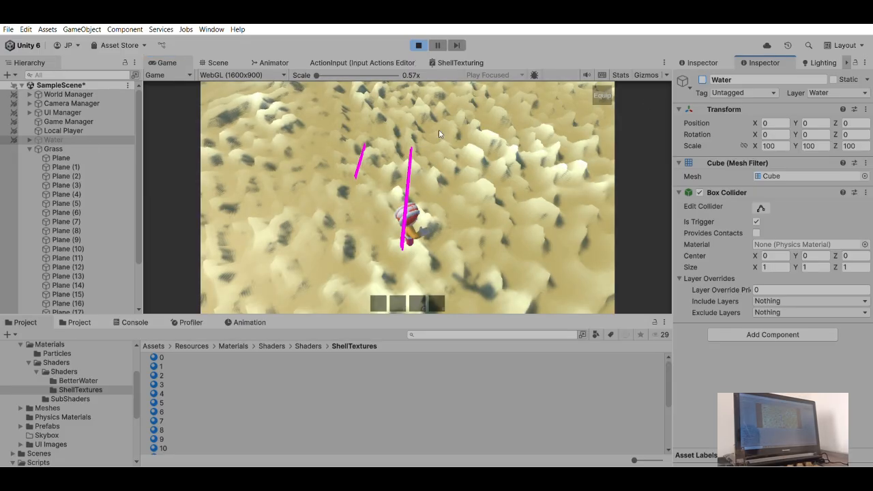
{"action": "left_click", "coordinate": [420, 155]}
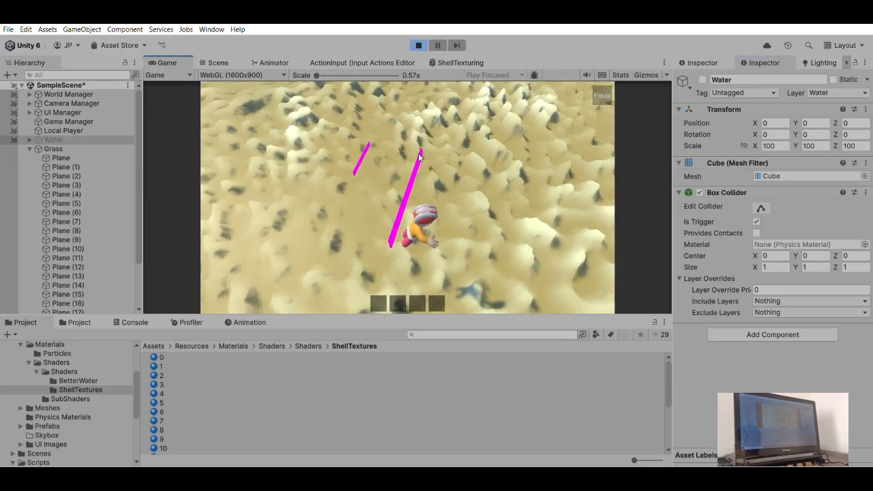
{"action": "key", "text": "w"}
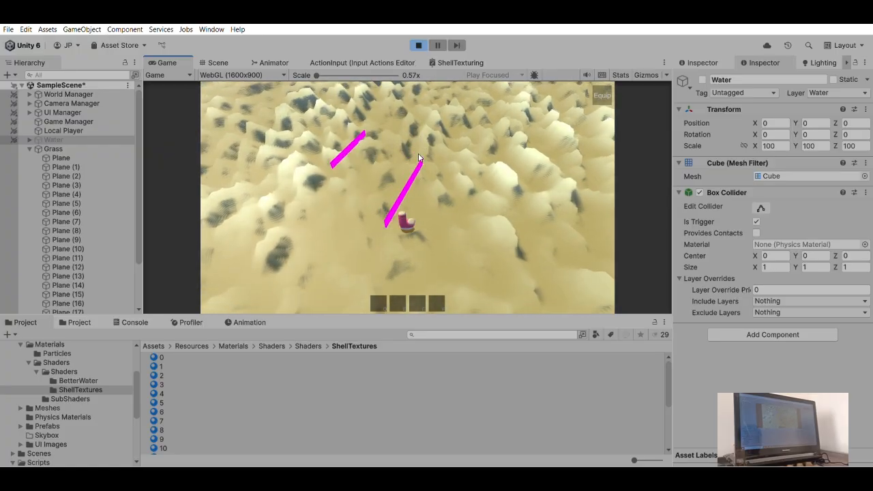
{"action": "key", "text": "w"}
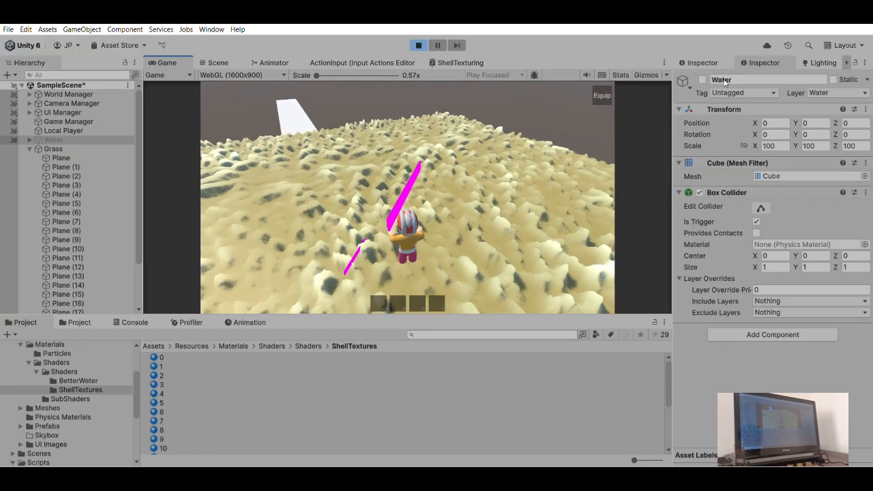
- Switch the Water object on and off again, and view the sandy surface from other angles while moving
{"action": "left_click", "coordinate": [703, 79]}
{"action": "left_click", "coordinate": [703, 79]}
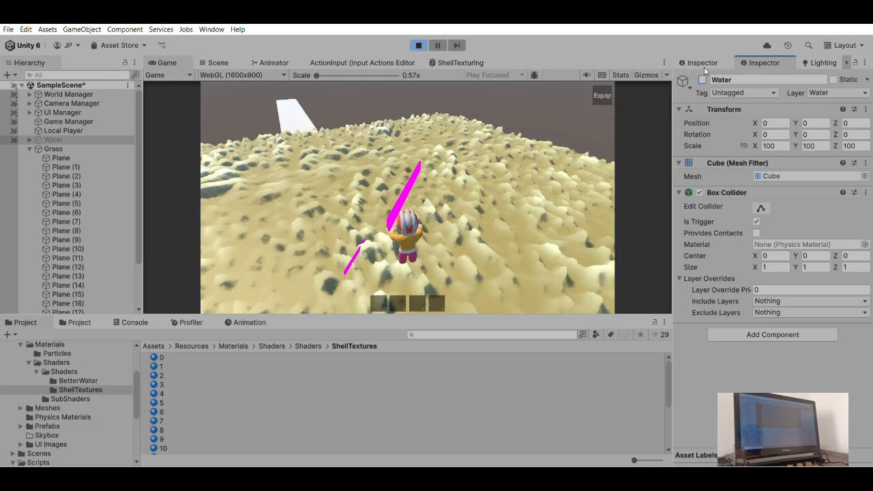
{"action": "key", "text": "w"}
{"action": "right_click_drag", "start_coordinate": [407, 134], "coordinate": [481, 134]}
{"action": "key", "text": "w"}
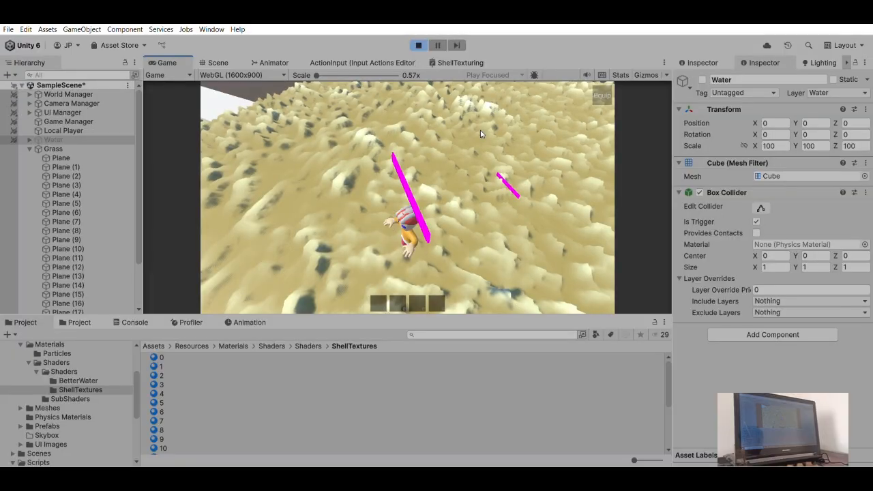
- Select all 21 shell materials, 0 through 20, and set their ShellOffset to 3
{"action": "key", "text": "w"}
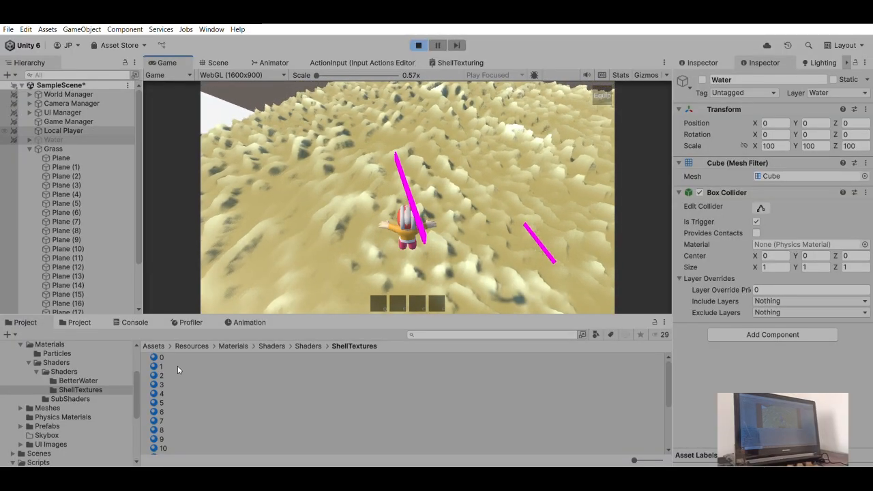
{"action": "left_click", "coordinate": [157, 356]}
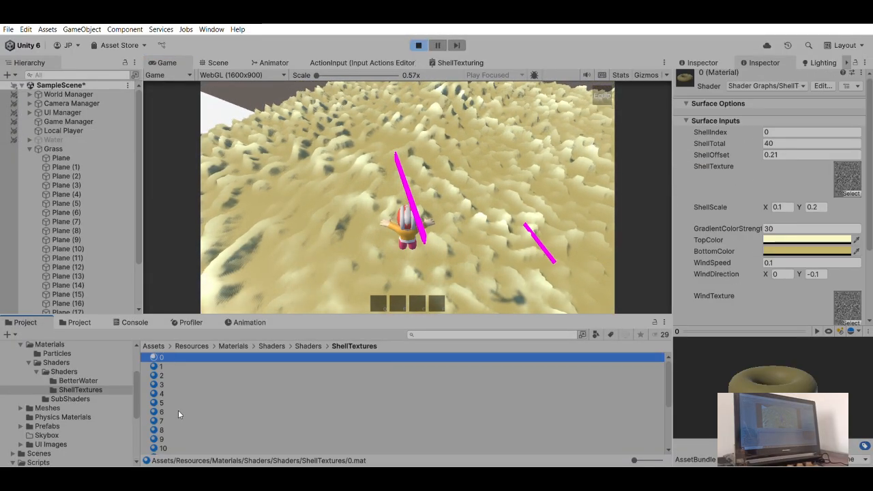
{"action": "scroll", "coordinate": [174, 416], "scroll_direction": "down", "scroll_amount": 3}
{"action": "scroll", "coordinate": [172, 422], "scroll_direction": "down", "scroll_amount": 2}
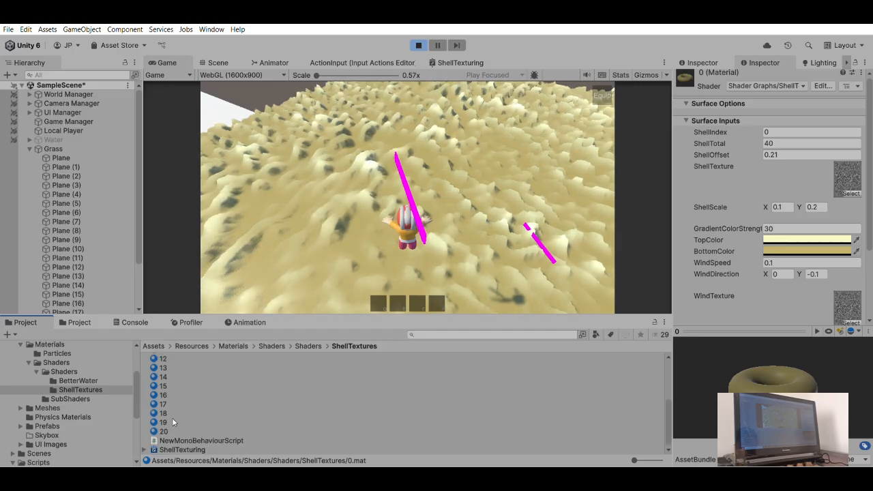
{"action": "left_click", "coordinate": [172, 418], "text": "shift"}
{"action": "left_click", "coordinate": [788, 148]}
{"action": "key", "text": "Tab"}
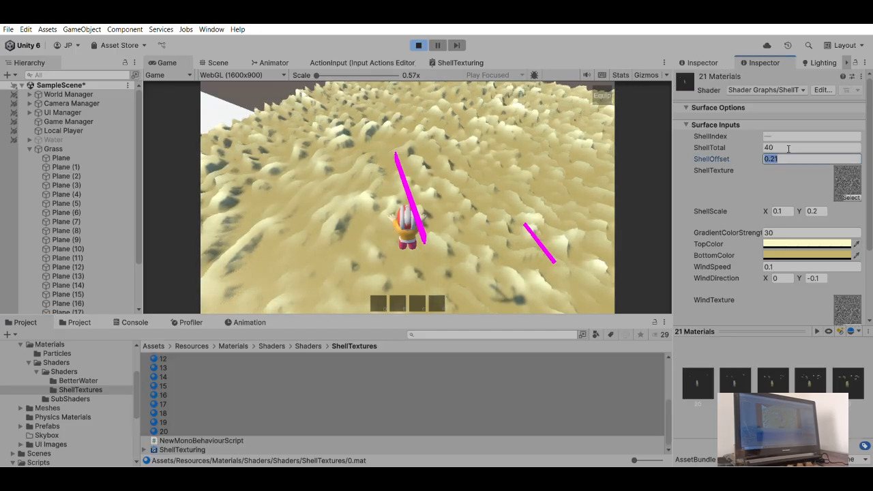
{"action": "type", "text": "3"}
{"action": "key", "text": "Return"}
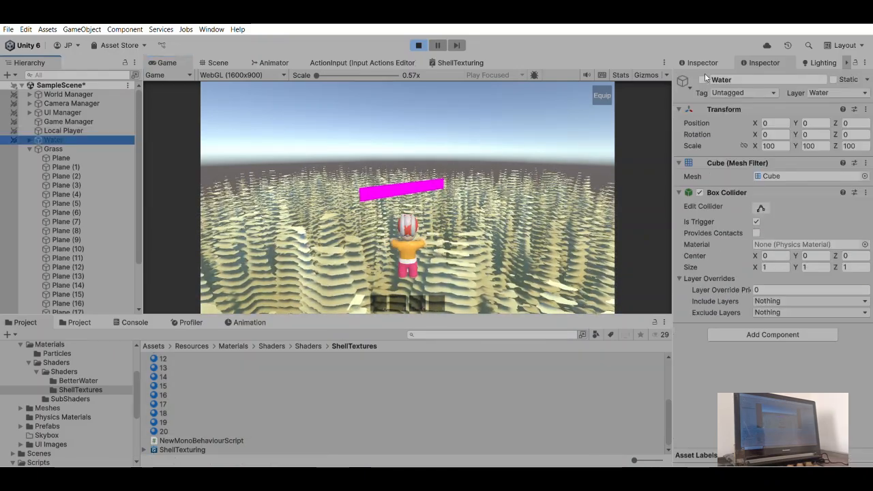
- Activate the Water object and examine the tall layered shell strands underwater while swimming the character in different directions
{"action": "left_click", "coordinate": [702, 80]}
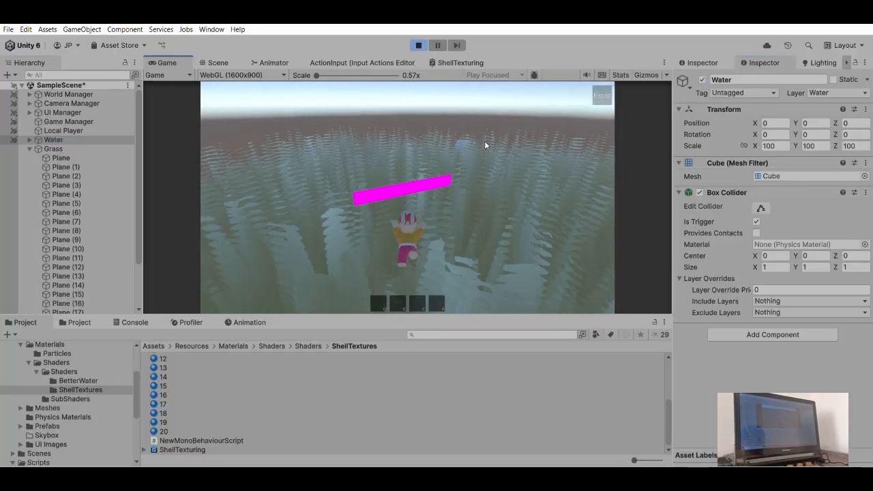
{"action": "key", "text": "w"}
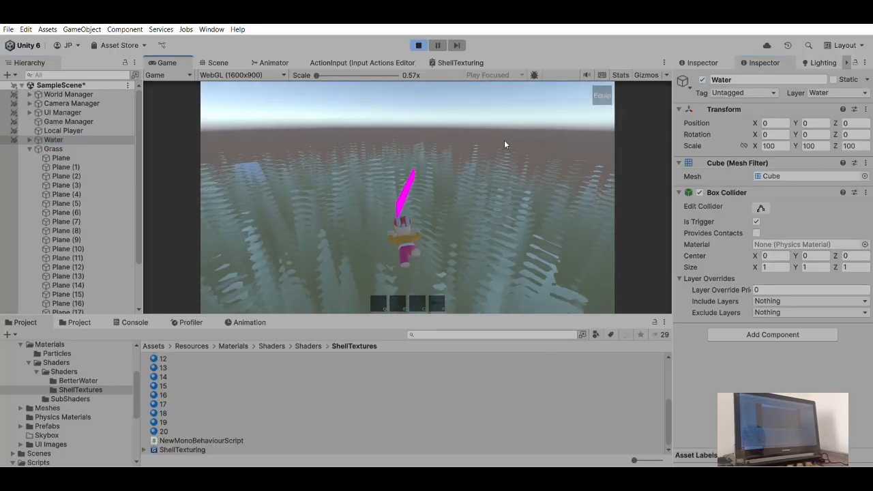
{"action": "key", "text": "a"}
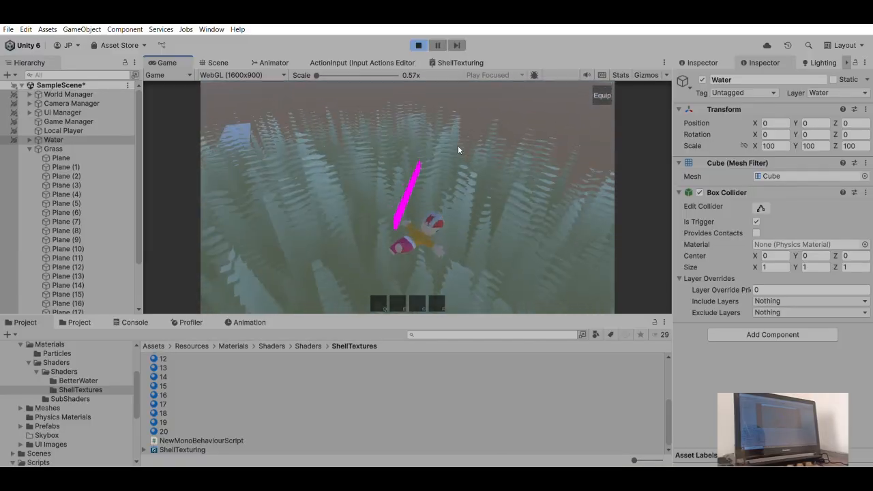
{"action": "key", "text": "d"}
{"action": "key", "text": "d"}
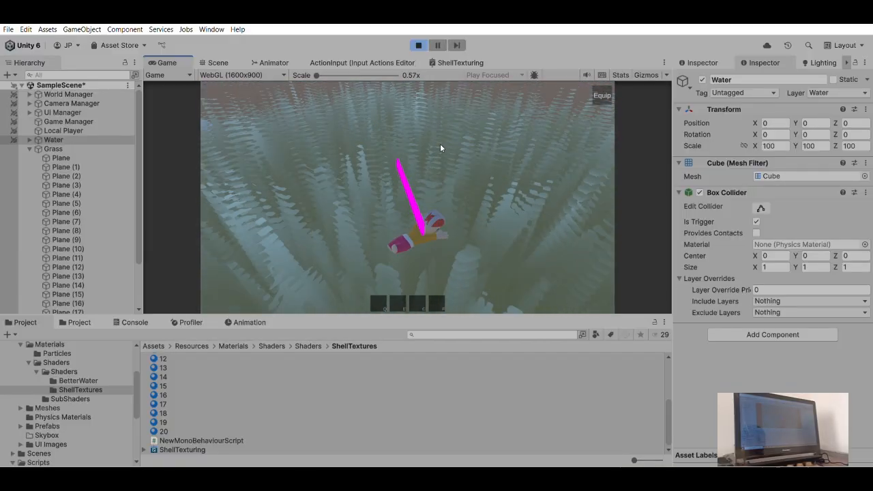
{"action": "key", "text": "d"}
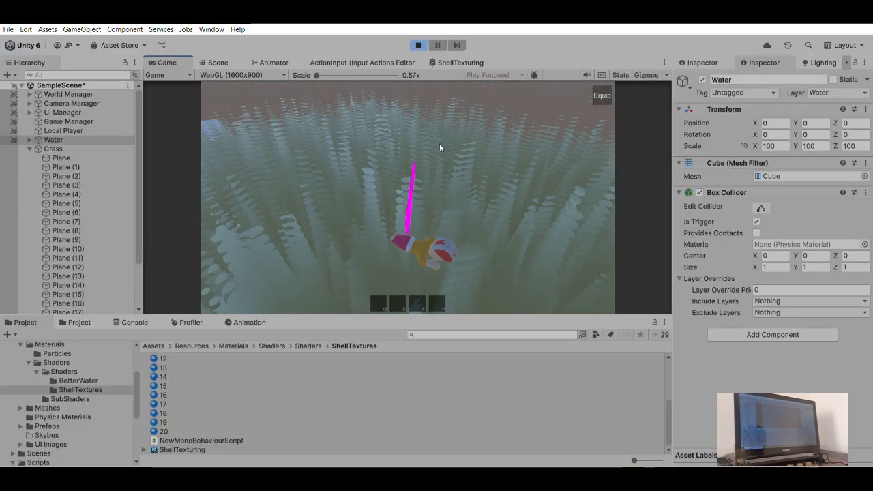
{"action": "key", "text": "d"}
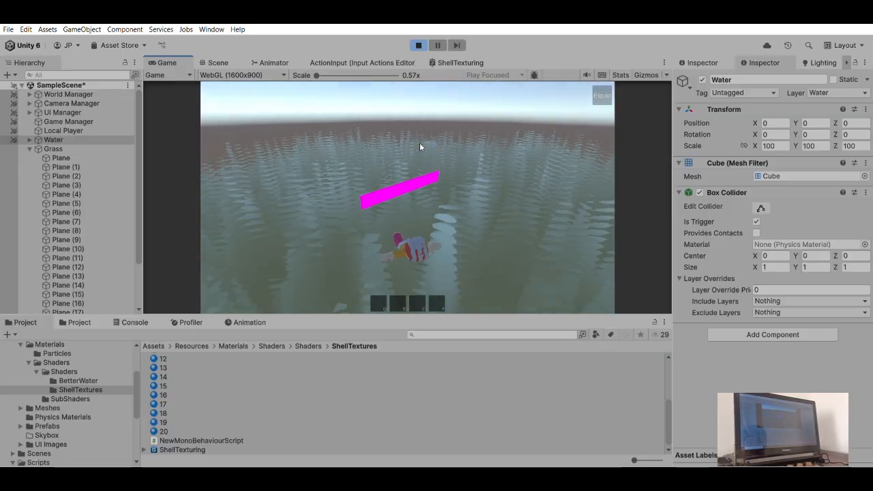
{"action": "key", "text": "w"}
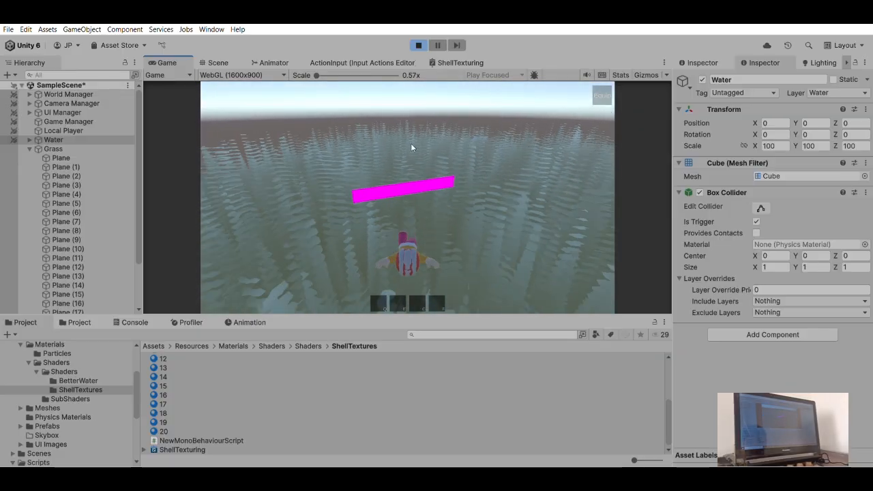
{"action": "key", "text": "w"}
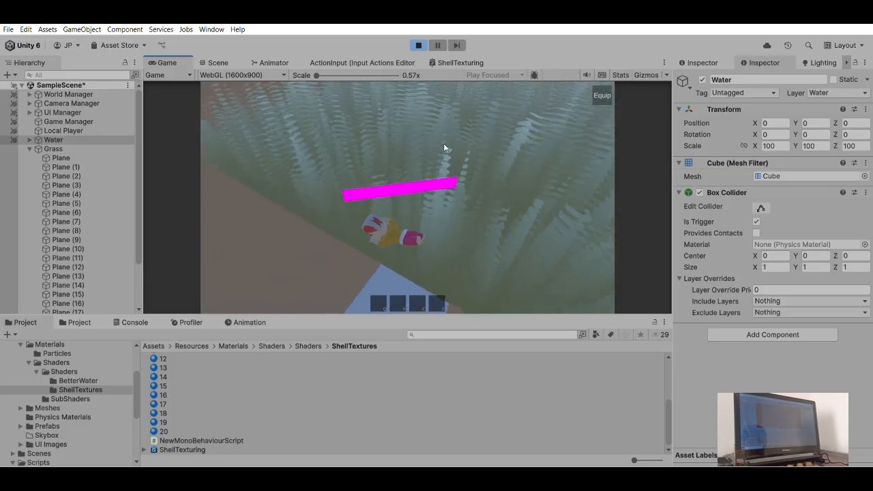
{"action": "key", "text": "s"}
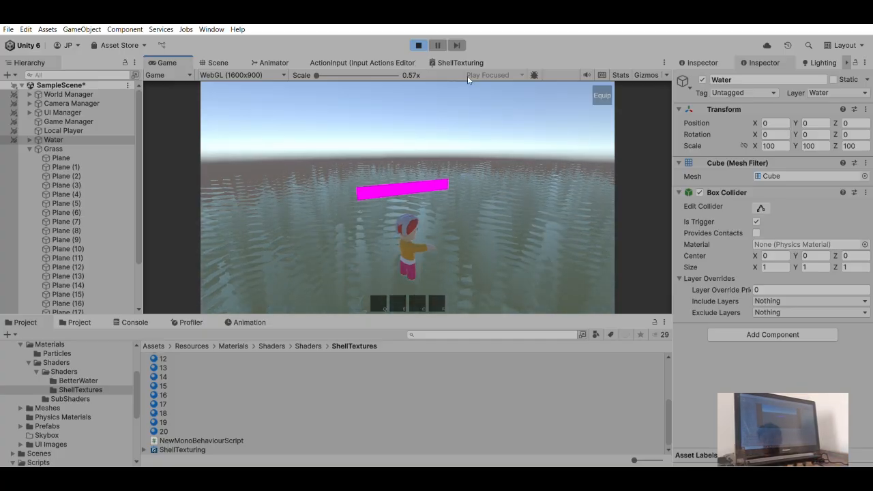
- Exit play mode and view the tall shell layers in the Scene view
{"action": "left_click", "coordinate": [419, 45]}
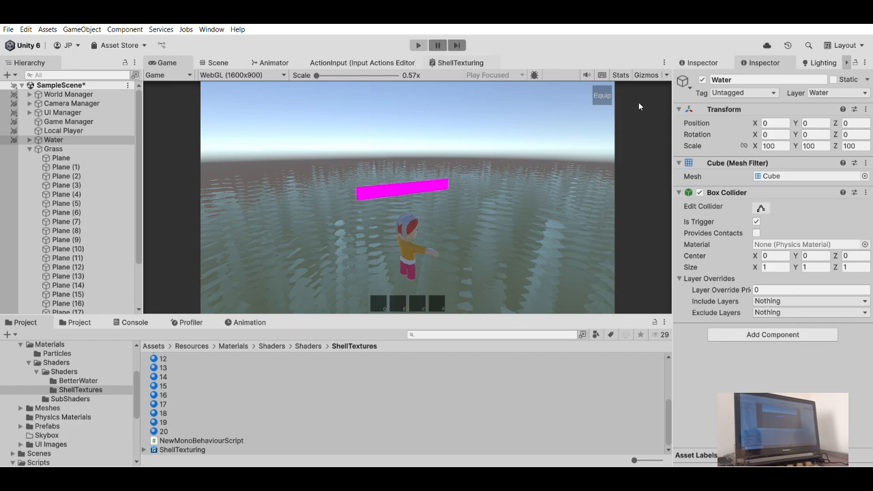
{"action": "left_click_drag", "start_coordinate": [363, 160], "coordinate": [799, 64], "text": "alt"}
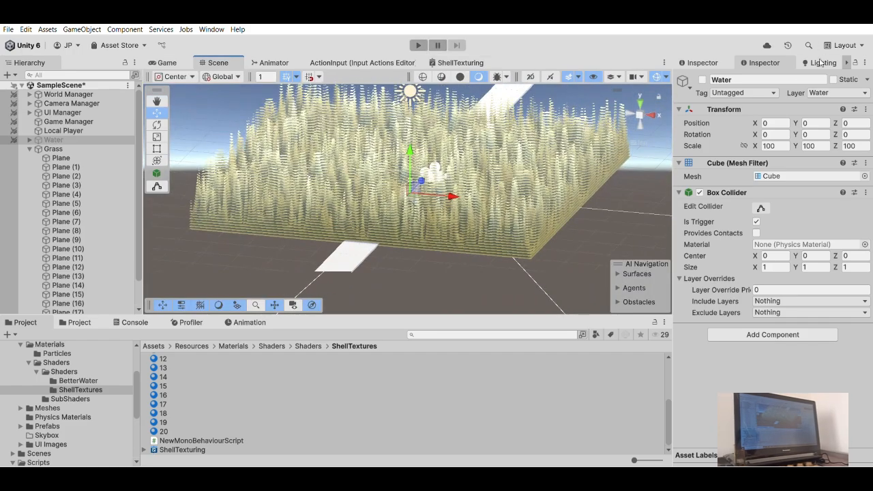